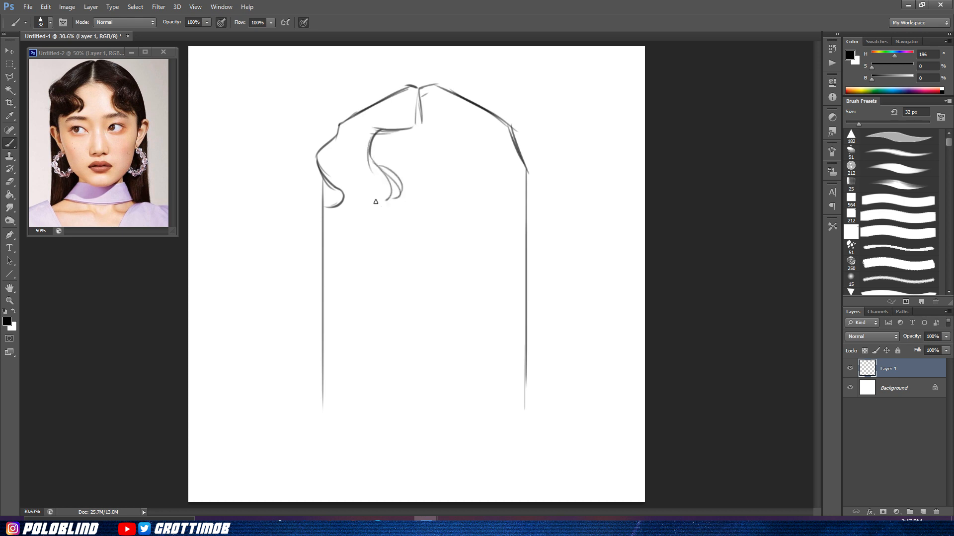
Step: Sketch the wavy hair curls framing the forehead on both sides of the center part
mouse_move(330, 164)
left_mouse_down()
mouse_move(359, 202)
mouse_move(369, 190)
mouse_move(353, 188)
mouse_move(331, 205)
left_mouse_up()
mouse_move(428, 132)
left_mouse_down()
mouse_move(476, 132)
mouse_move(446, 138)
mouse_move(484, 131)
mouse_move(471, 155)
mouse_move(488, 200)
left_mouse_up()
mouse_move(512, 161)
left_mouse_down()
mouse_move(499, 176)
mouse_move(503, 200)
mouse_move(469, 184)
mouse_move(497, 202)
mouse_move(525, 196)
left_mouse_up()
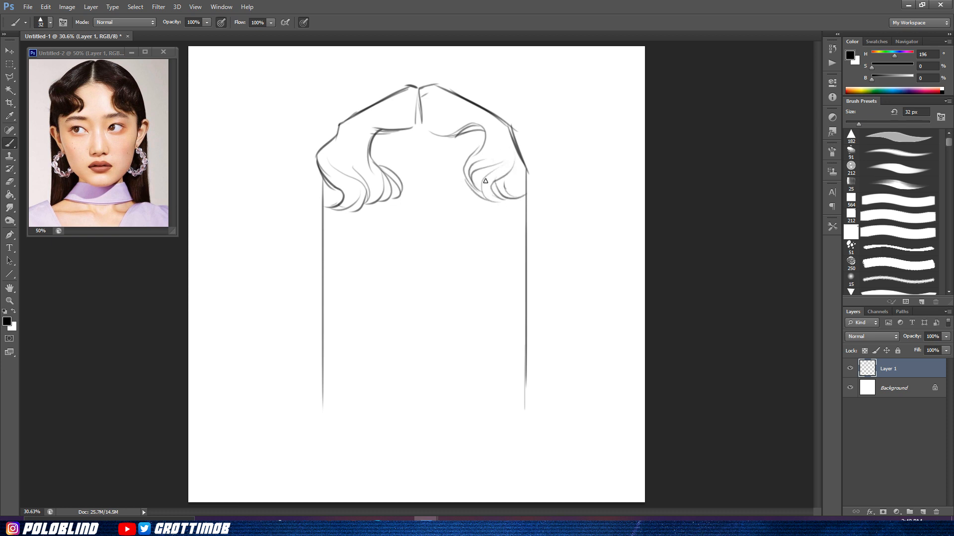
left_click_drag(474, 146, 458, 193)
Step: Add pointed sideburn wisps hanging below the curls on both sides of the face
left_click_drag(497, 196, 507, 237)
left_click_drag(348, 210, 339, 232)
key("ctrl+z")
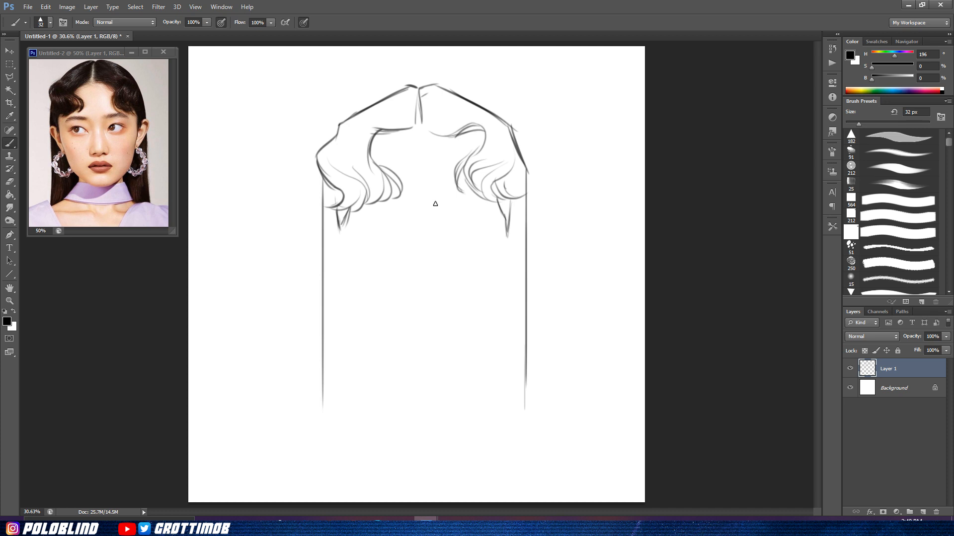
Step: Sketch the right eyebrow with short hair-like strokes just below the right curl
mouse_move(441, 210)
left_mouse_down()
mouse_move(452, 188)
mouse_move(468, 193)
left_mouse_up()
left_click_drag(479, 203, 492, 210)
key("ctrl+z")
left_click_drag(481, 205, 489, 211)
mouse_move(454, 192)
left_mouse_down()
mouse_move(489, 218)
mouse_move(443, 177)
left_mouse_up()
Step: Select the right eyebrow with the Lasso and adjust its placement with Free Transform
right_click(10, 77)
left_click(30, 77)
key("ctrl+t")
left_click_drag(636, 163, 645, 128)
left_click_drag(489, 171, 496, 163)
key("Escape")
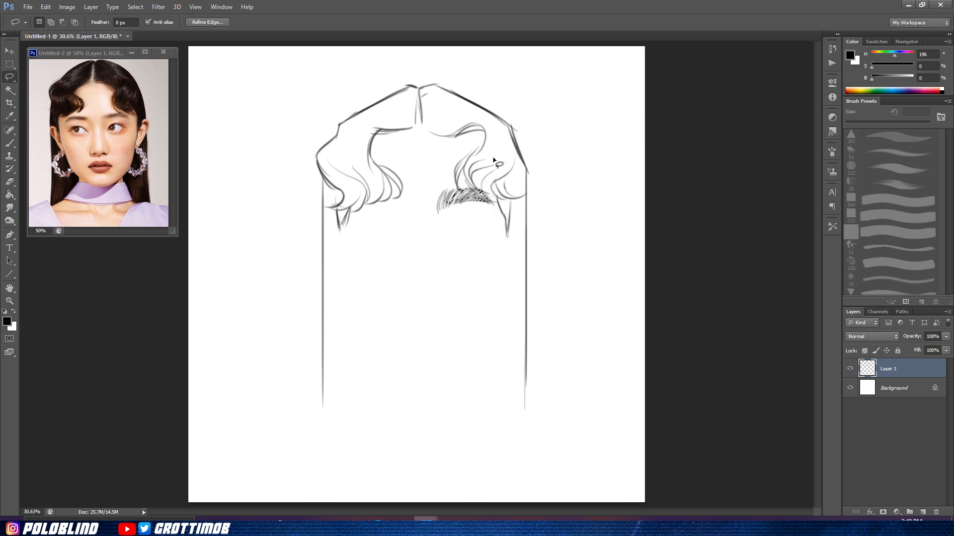
key("ctrl+t")
left_click(499, 22)
Step: Cut the eyebrow onto its own layer and erase the stray strokes along its lower edge
key("ctrl+x")
key("ctrl+v")
left_click_drag(445, 247, 472, 202)
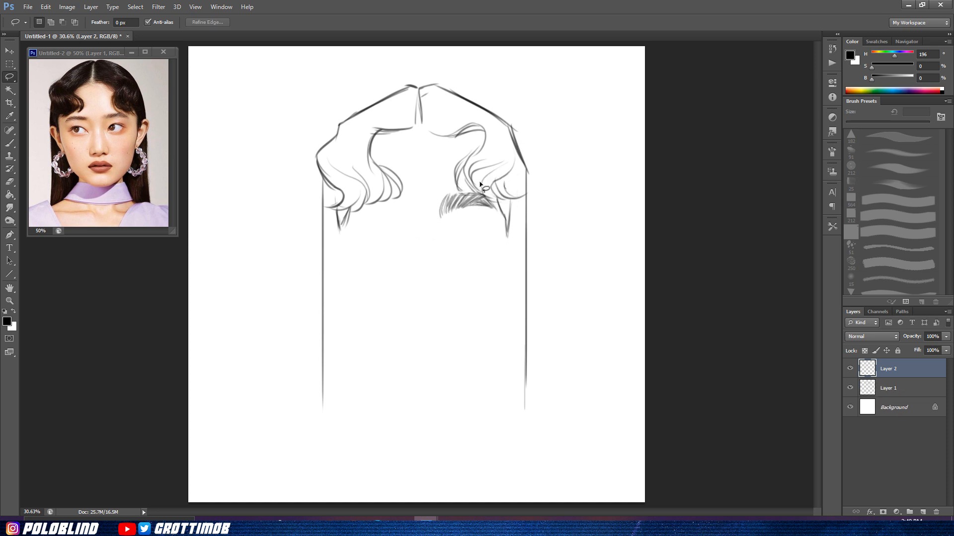
key("e")
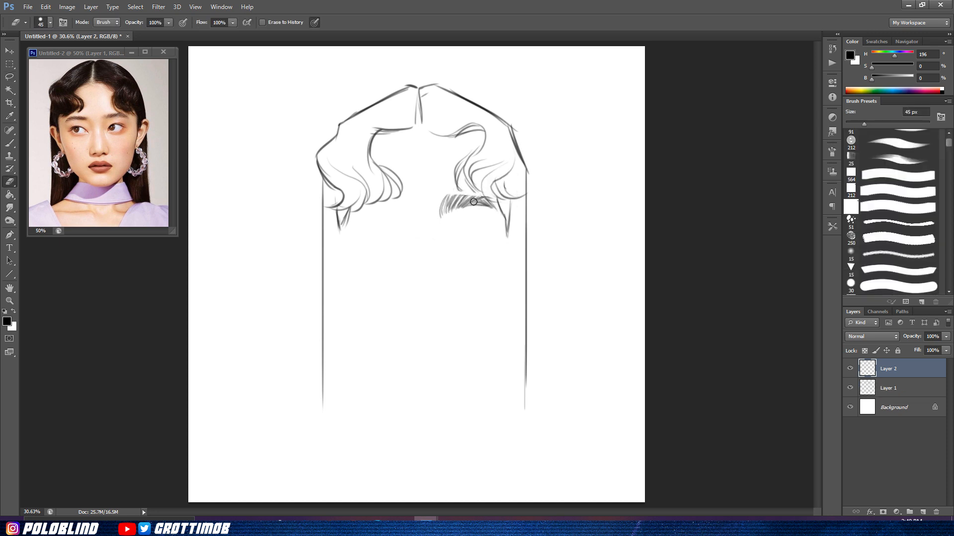
key("v")
mouse_move(450, 197)
left_mouse_down()
mouse_move(453, 208)
mouse_move(474, 208)
left_mouse_up()
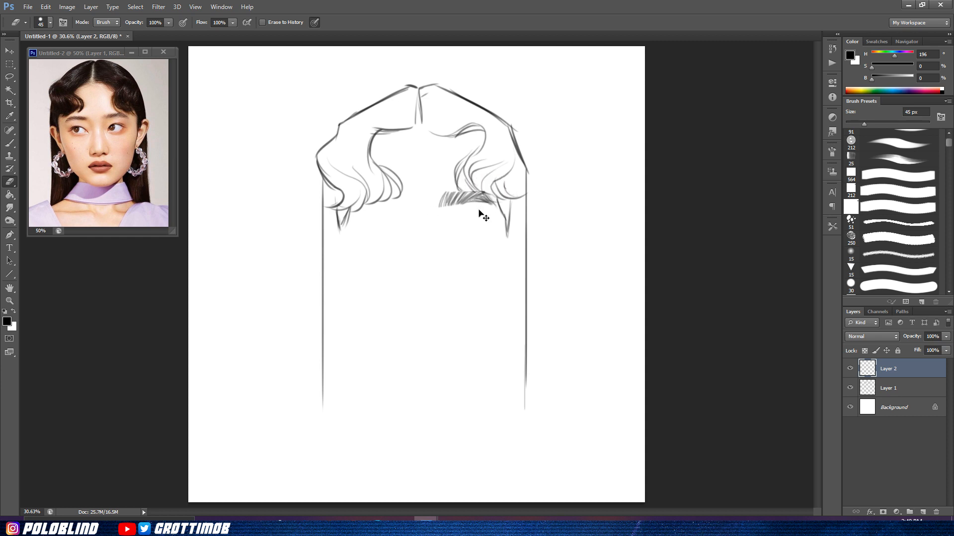
Step: Duplicate the eyebrow layer, flip the copy horizontally and place it on the left side of the face
key("ctrl+j")
key("ctrl+t")
right_click(491, 204)
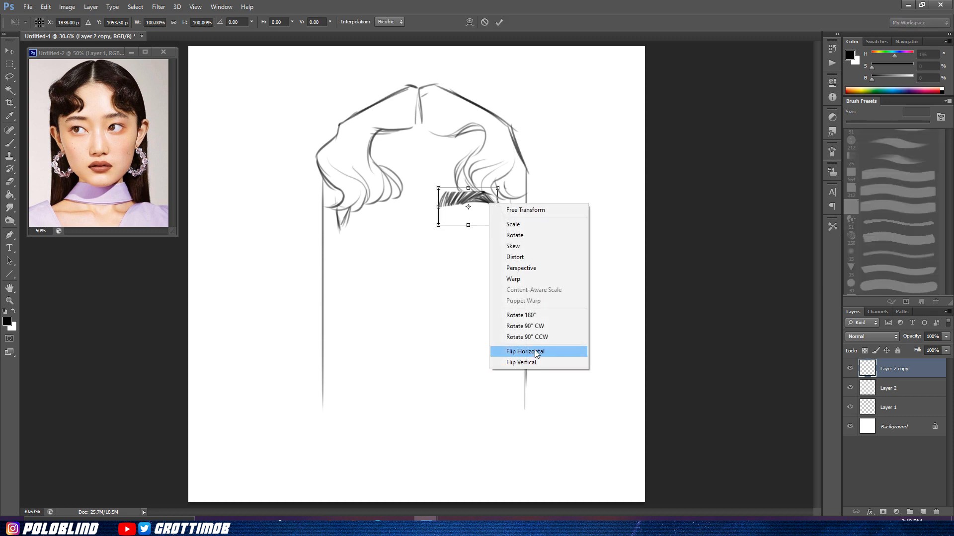
left_click(525, 352)
left_click_drag(469, 216, 404, 218)
key("Return")
Step: Nudge the mirrored eyebrow slightly outward and down so it sits below the left curl
key("ctrl+Left")
key("ctrl+Left")
key("ctrl+Left")
key("ctrl+Left")
key("ctrl+Left")
key("ctrl+Left")
key("ctrl+Left")
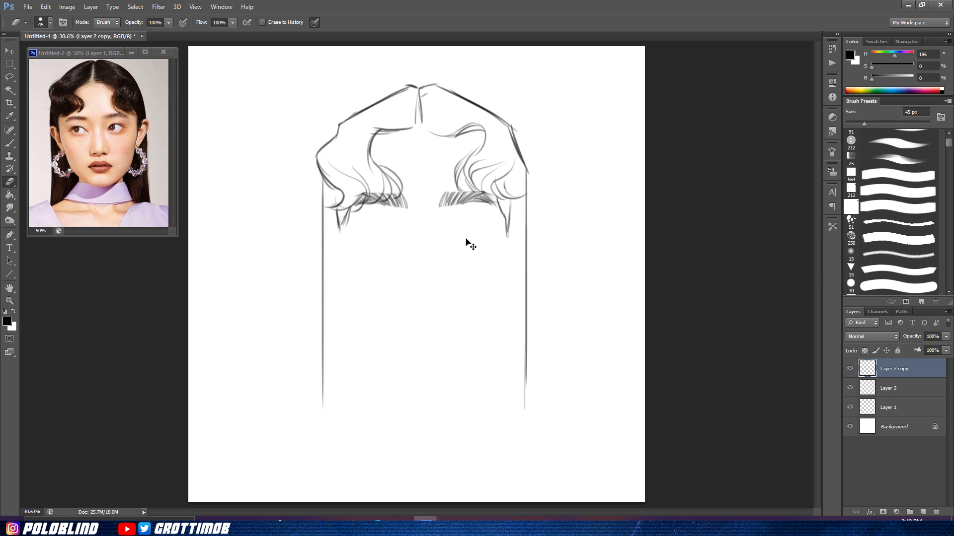
key("ctrl+Down")
key("ctrl+Down")
key("ctrl+Down")
key("ctrl+Down")
key("ctrl+Down")
key("ctrl+Down")
key("ctrl+Down")
key("ctrl+Down")
key("ctrl+Down")
key("ctrl+Down")
key("ctrl+Down")
key("ctrl+Down")
key("ctrl+Down")
key("ctrl+Down")
key("ctrl+Down")
key("ctrl+Down")
key("ctrl+Down")
key("ctrl+Down")
key("ctrl+Down")
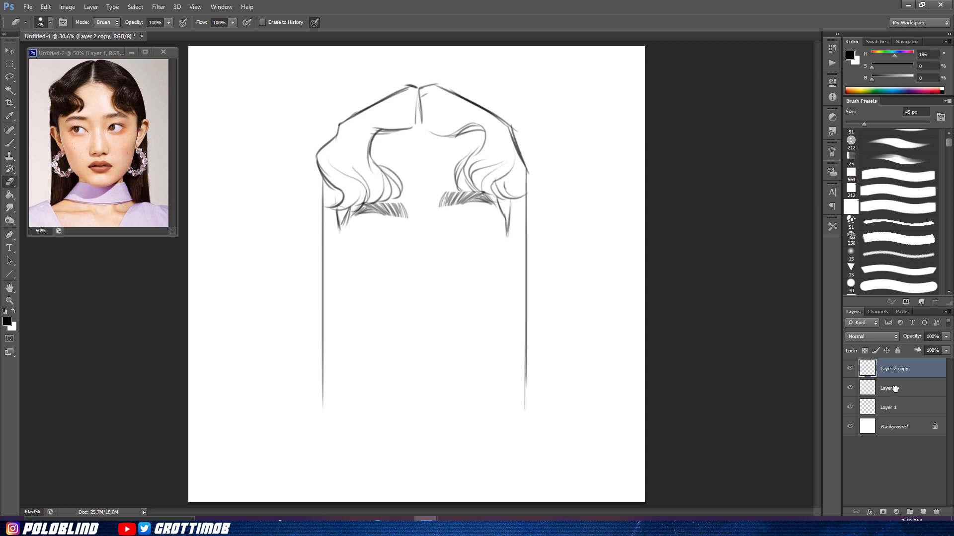
Step: Nudge the right eyebrow on Layer 2 down to line up with the left one
left_click(889, 388)
key("ctrl+Down")
key("ctrl+Down")
key("ctrl+Down")
key("ctrl+Down")
key("ctrl+Down")
key("ctrl+Down")
key("ctrl+Down")
key("ctrl+Down")
key("ctrl+Down")
key("ctrl+Down")
key("ctrl+Down")
key("ctrl+Down")
key("ctrl+Down")
key("ctrl+Down")
key("ctrl+Down")
key("ctrl+Down")
key("ctrl+Down")
key("ctrl+Down")
key("ctrl+Down")
key("ctrl+Down")
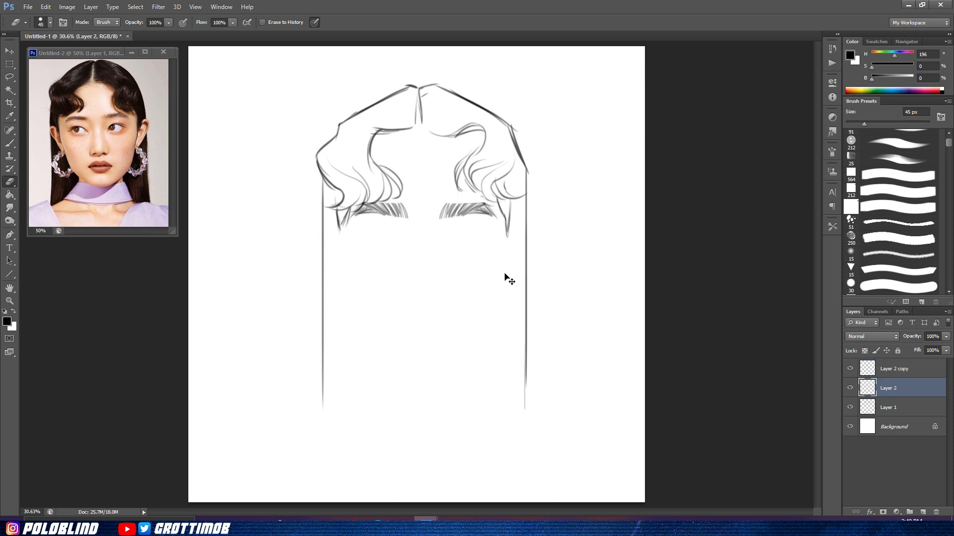
Step: Shift the left eyebrow slightly and merge its layer into Layer 2
left_click(882, 407)
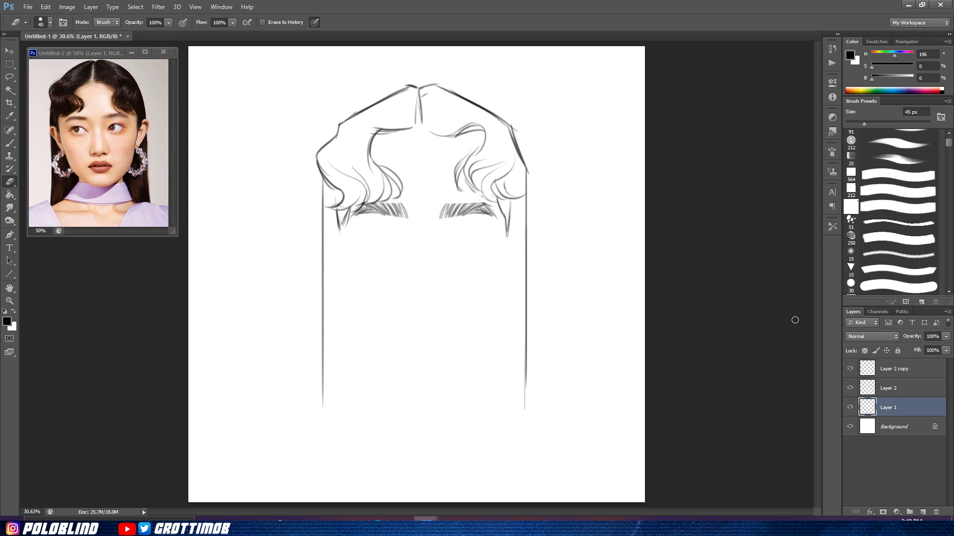
left_click(889, 369)
left_click_drag(513, 317, 508, 311)
key("ctrl+e")
Step: Draw the left eye under its eyebrow with the Brush, including the upper and lower lids and the lashes
key("b")
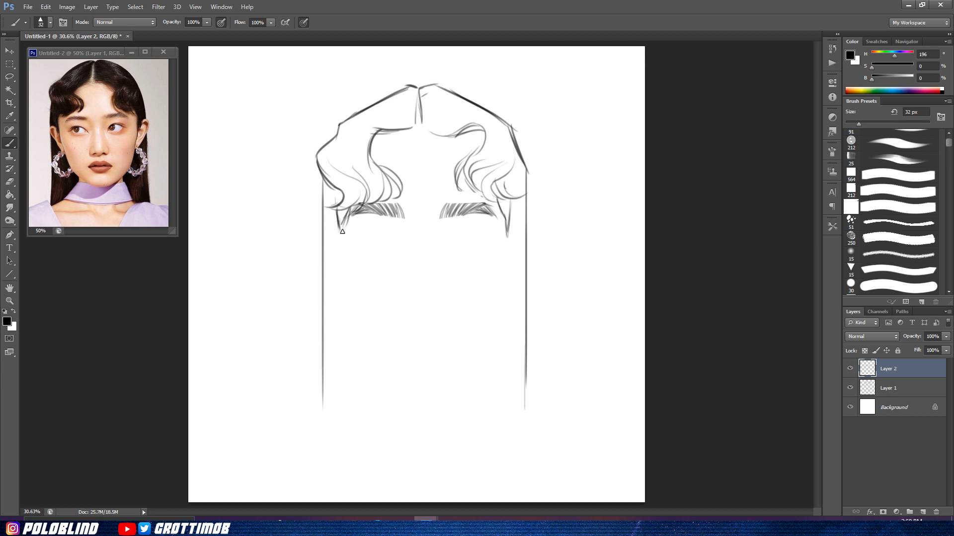
mouse_move(395, 232)
left_mouse_down()
mouse_move(410, 251)
mouse_move(388, 228)
mouse_move(400, 238)
mouse_move(367, 226)
mouse_move(377, 226)
mouse_move(353, 237)
mouse_move(363, 229)
left_mouse_up()
key("ctrl+z")
key("ctrl+alt+z")
key("ctrl+alt+z")
left_click_drag(371, 243, 390, 241)
mouse_move(392, 231)
left_mouse_down()
mouse_move(402, 240)
mouse_move(387, 242)
left_mouse_up()
key("ctrl+z")
mouse_move(366, 228)
left_mouse_down()
mouse_move(350, 231)
mouse_move(482, 242)
mouse_move(484, 228)
mouse_move(481, 240)
left_mouse_up()
Step: Copy the left eye to a new layer, flip it horizontally and position it under the right eyebrow
key("l")
key("ctrl+j")
key("ctrl+t")
right_click(403, 256)
left_click(450, 401)
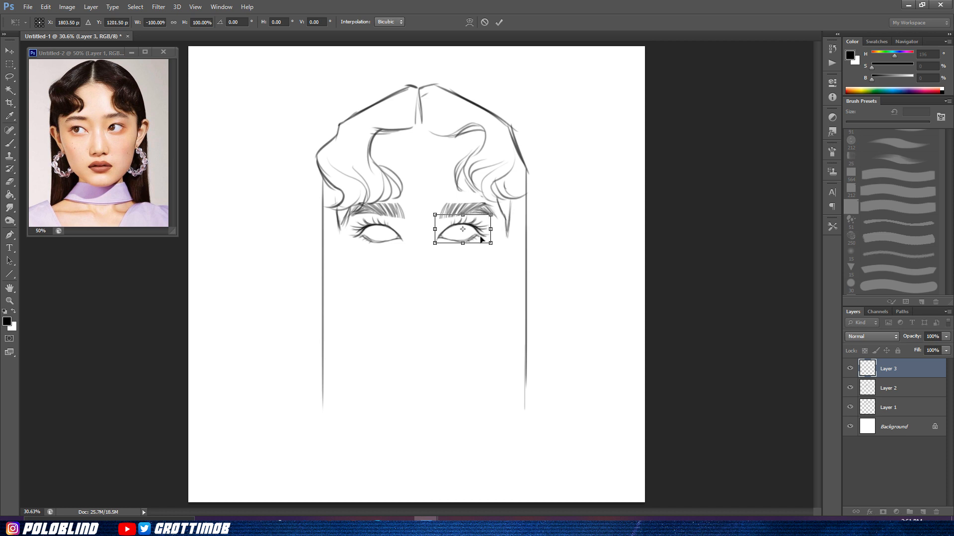
key("Return")
left_click_drag(468, 237, 471, 238)
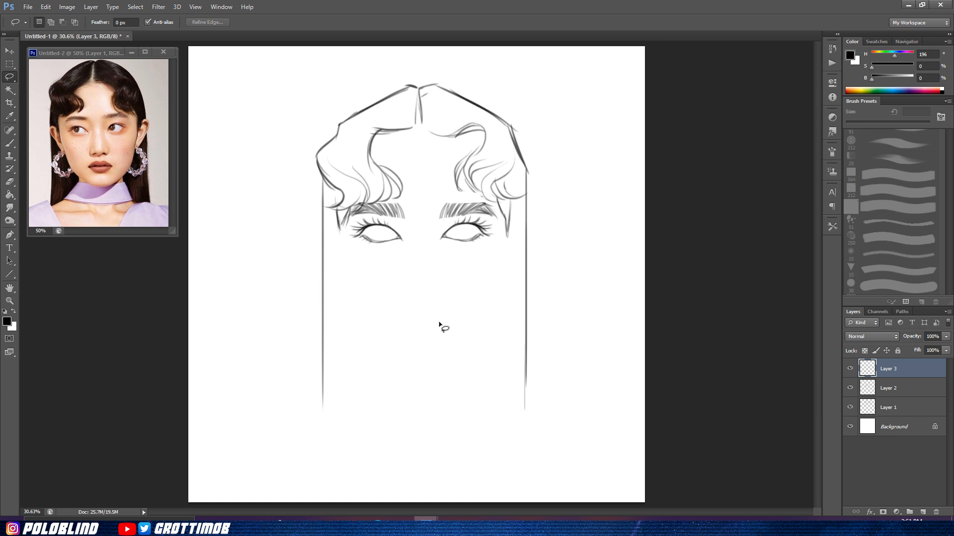
Step: Merge the mirrored eye into Layer 2 with the eyebrows
key("ctrl+e")
key("ctrl+t")
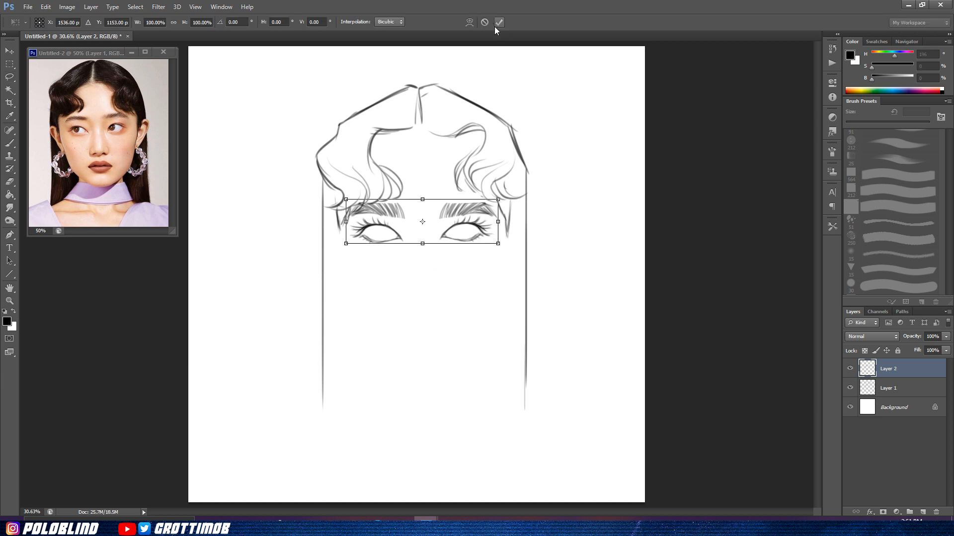
left_click(499, 22)
Step: Lasso both eyes and enlarge them with Free Transform to about 102% width and 116% height
key("l")
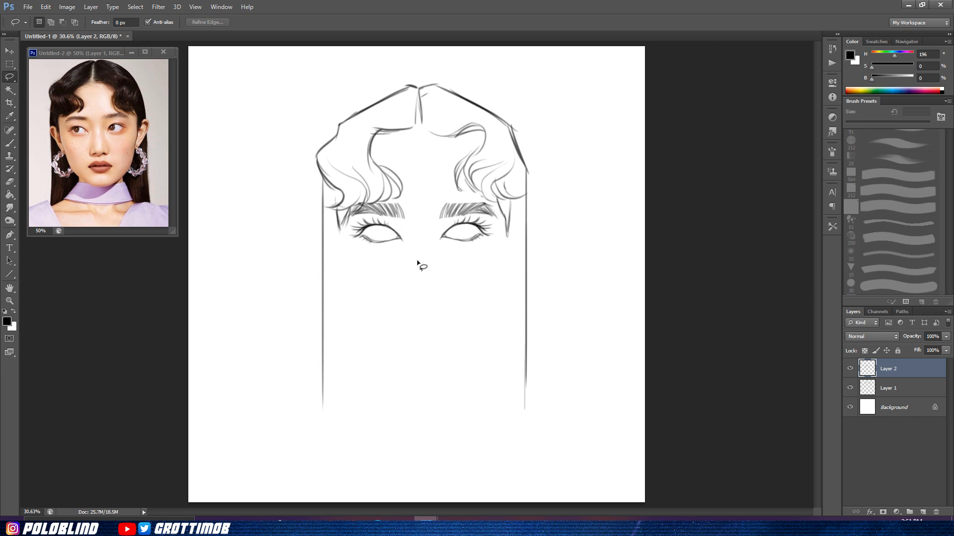
mouse_move(393, 219)
left_mouse_down()
mouse_move(369, 219)
mouse_move(417, 250)
mouse_move(400, 218)
mouse_move(433, 241)
mouse_move(494, 227)
mouse_move(435, 228)
left_mouse_up()
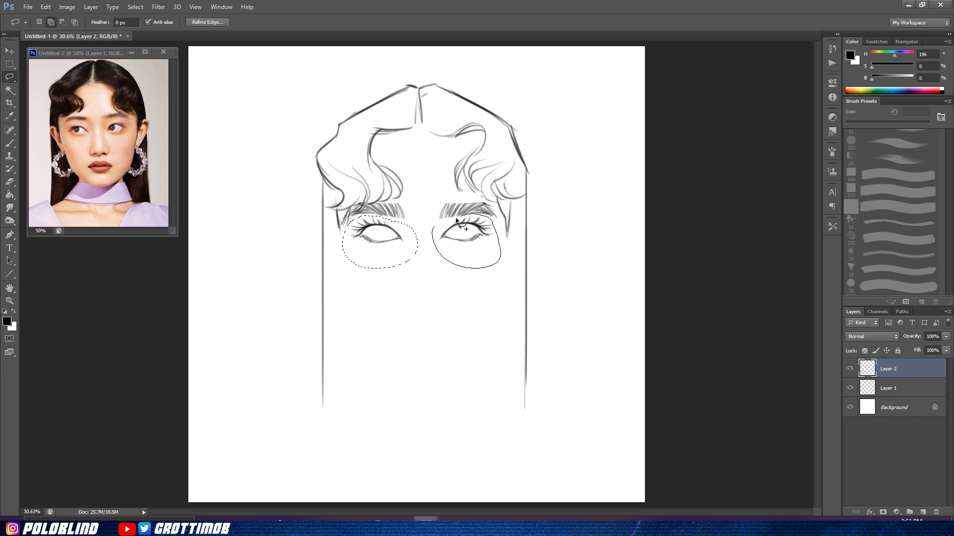
key("ctrl+t")
left_click_drag(421, 269, 420, 279, "ctrl")
left_click_drag(499, 214, 502, 209)
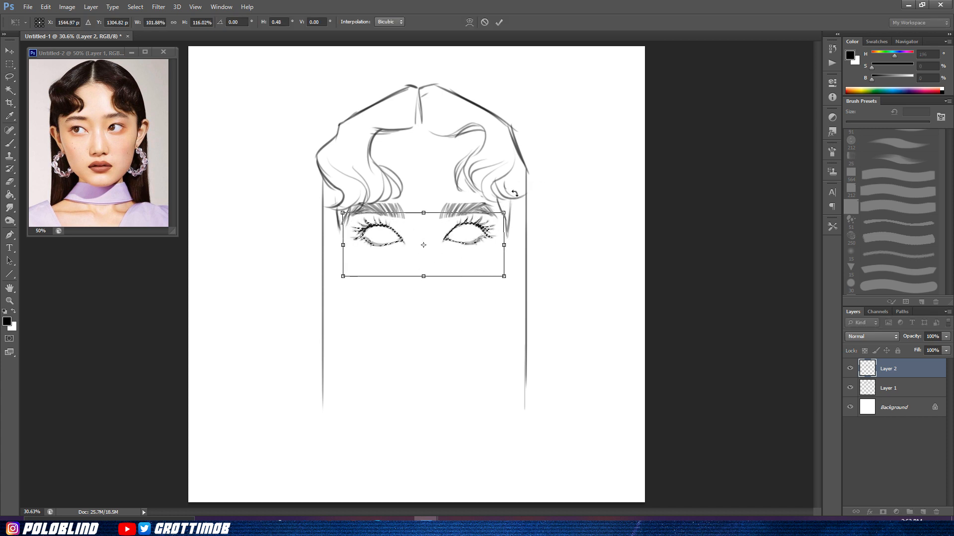
key("Return")
key("ctrl+d")
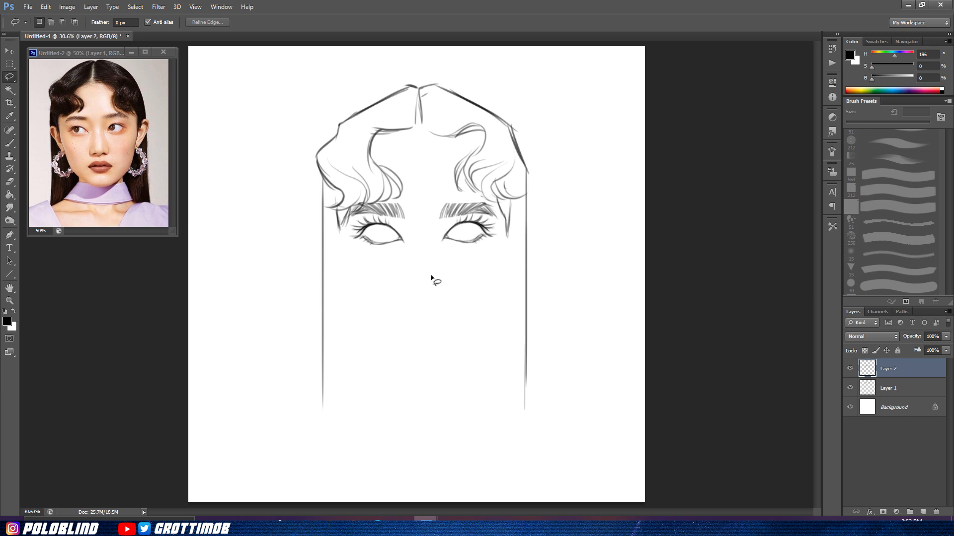
Step: Draw the irises in both eyes looking sideways, using a 20 px brush and redoing unsatisfactory strokes
key("b")
key("ctrl+z")
left_click_drag(383, 227, 370, 239)
key("ctrl+z")
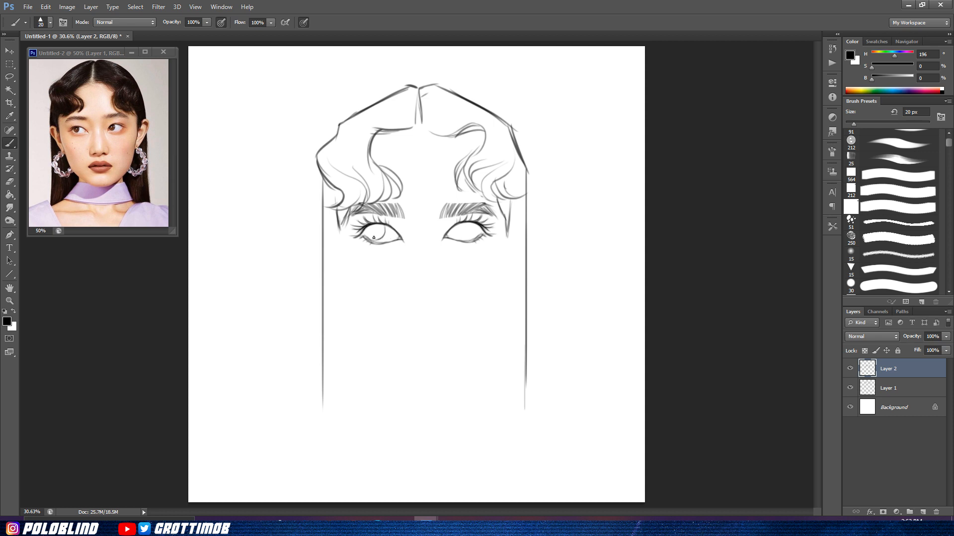
left_click_drag(467, 224, 466, 236)
key("ctrl+z")
key("ctrl+z")
key("ctrl+z")
key("ctrl+z")
key("ctrl+z")
key("ctrl+z")
key("ctrl+z")
Step: Sketch the left ear beside the eye with its outline, inner folds and lobe, using a 30 px brush
mouse_move(338, 235)
left_mouse_down()
mouse_move(313, 228)
mouse_move(314, 259)
mouse_move(336, 293)
mouse_move(349, 292)
left_mouse_up()
key("ctrl+z")
left_click_drag(339, 252, 333, 245)
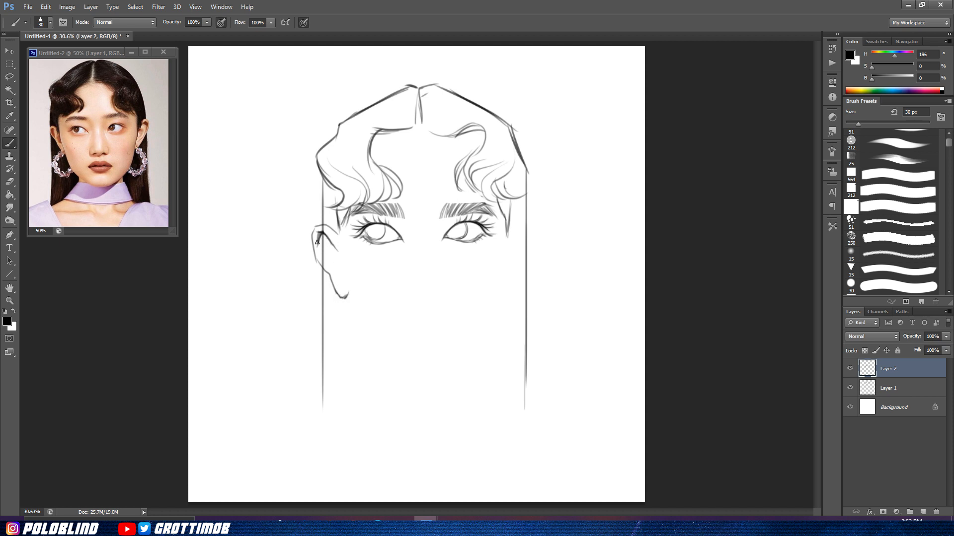
left_click_drag(316, 247, 319, 259)
mouse_move(321, 234)
left_mouse_down()
mouse_move(321, 261)
mouse_move(334, 247)
mouse_move(339, 278)
mouse_move(325, 265)
mouse_move(342, 285)
left_mouse_up()
left_click_drag(337, 252, 335, 270)
left_click_drag(337, 229, 343, 258)
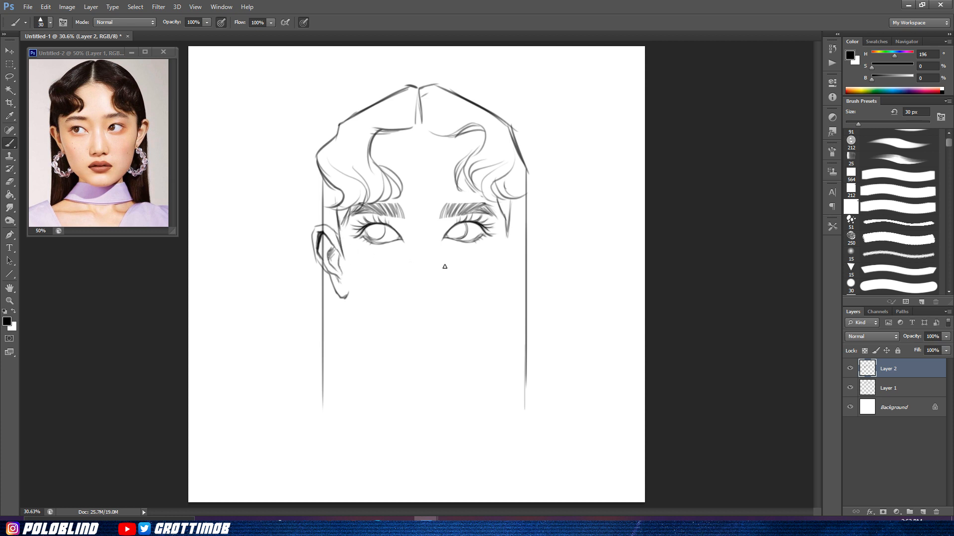
Step: Select the left ear with a freehand Lasso outline
key("e")
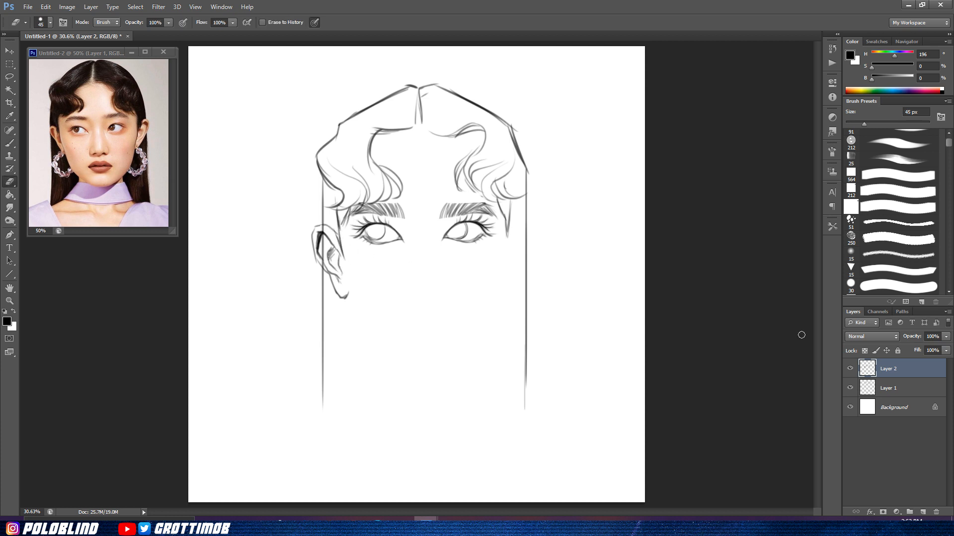
left_click(895, 390)
key("l")
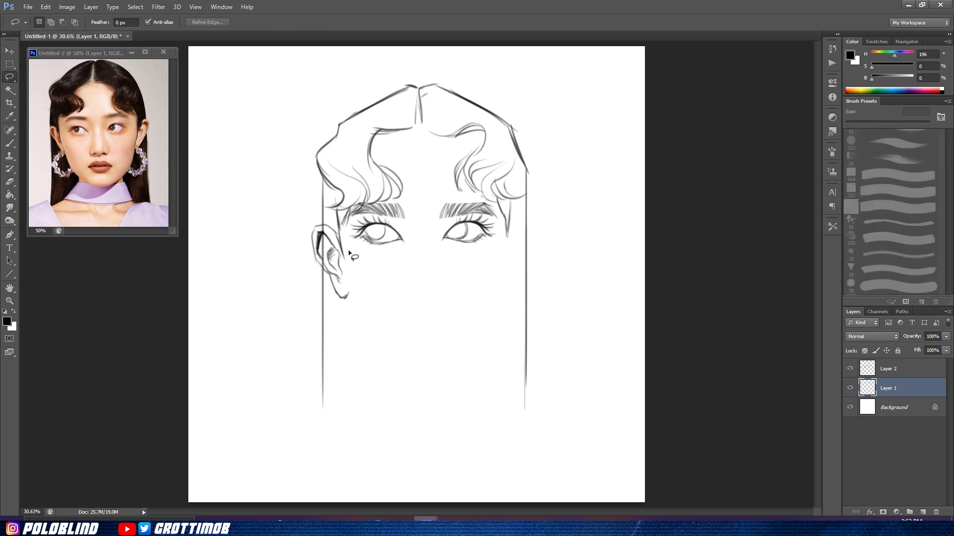
mouse_move(330, 223)
left_mouse_down()
mouse_move(291, 268)
mouse_move(343, 330)
left_mouse_up()
key("ctrl+j")
key("ctrl+t")
left_click(486, 23)
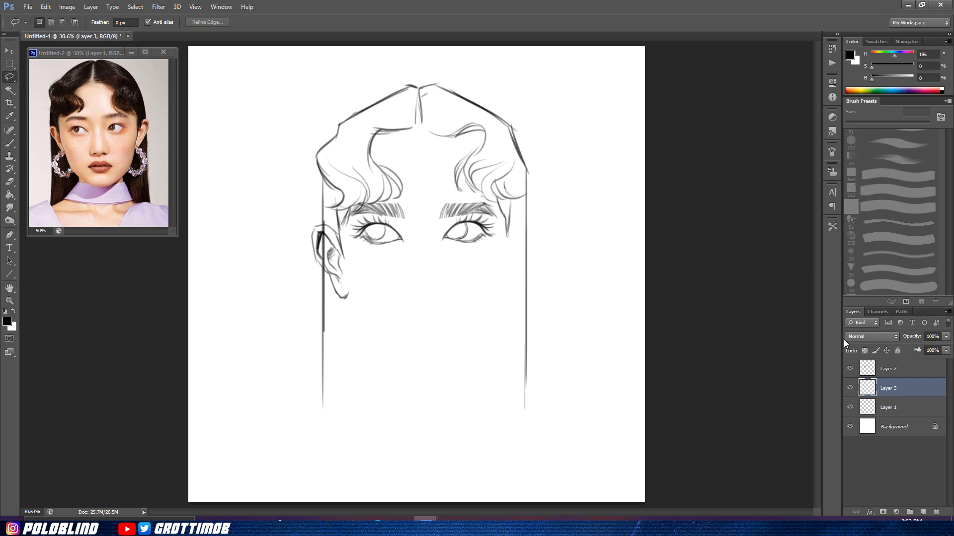
key("ctrl+z")
left_click(896, 371)
key("ctrl+j")
key("ctrl+t")
right_click(328, 297)
left_click(348, 443)
left_click_drag(325, 282, 467, 299)
left_click(485, 22)
key("ctrl+z")
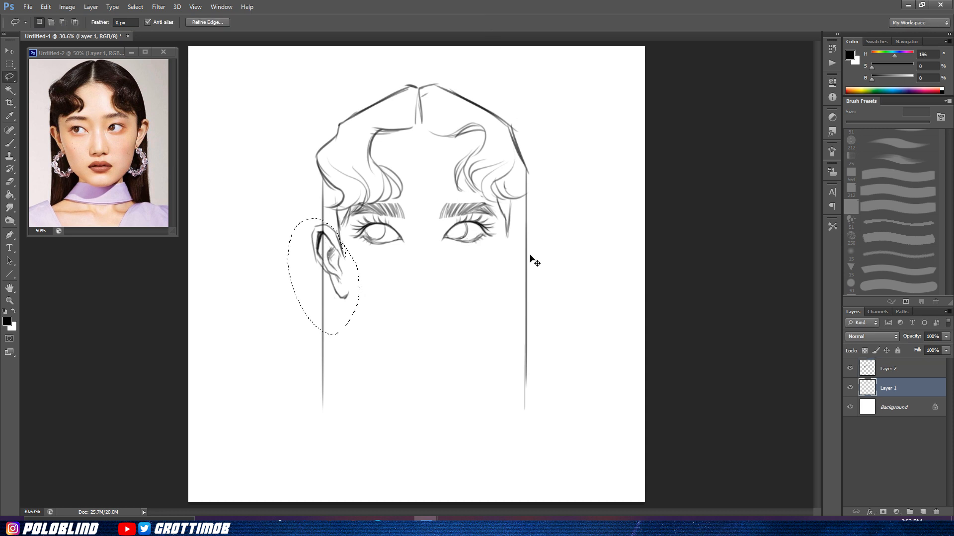
Step: Copy the selected ear to a new layer, flip it horizontally and place it on the right side of the head
key("ctrl+j")
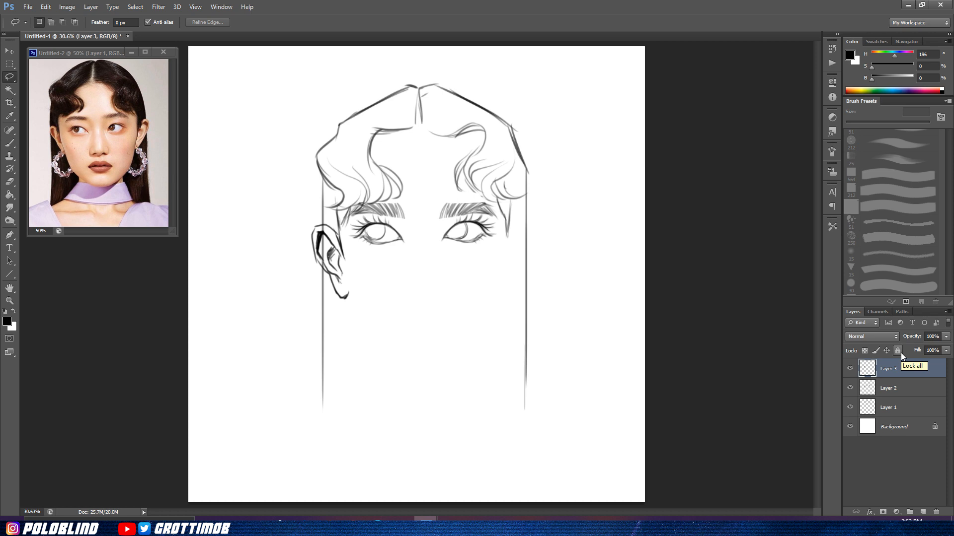
key("ctrl+t")
right_click(341, 290)
left_click(407, 439)
left_click_drag(331, 268, 522, 276)
key("Return")
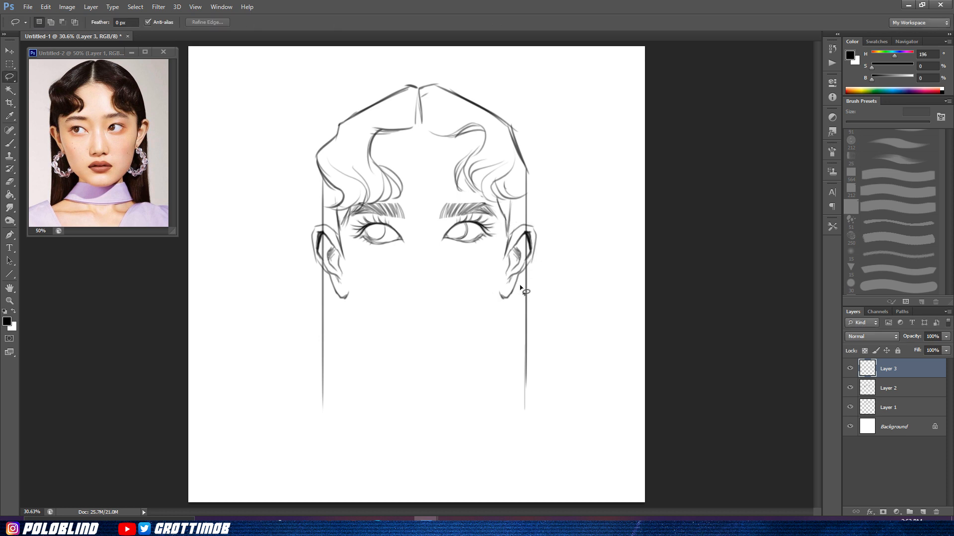
Step: Merge the mirrored ear layer into Layer 2, then select both ears and nudge them slightly upward
key("ctrl+e")
mouse_move(343, 235)
left_mouse_down()
mouse_move(291, 234)
mouse_move(532, 306)
mouse_move(536, 201)
mouse_move(512, 228)
mouse_move(411, 277)
mouse_move(351, 247)
left_mouse_up()
key("ctrl+Up")
key("ctrl+Up")
key("ctrl+Up")
key("ctrl+Up")
key("ctrl+Up")
key("ctrl+Up")
key("ctrl+Up")
key("ctrl+Up")
key("ctrl+Up")
key("ctrl+Up")
key("ctrl+Up")
key("ctrl+Up")
key("ctrl+Up")
key("ctrl+Up")
key("ctrl+Up")
key("ctrl+Up")
key("ctrl+Up")
key("ctrl+Up")
key("ctrl+Up")
key("ctrl+Up")
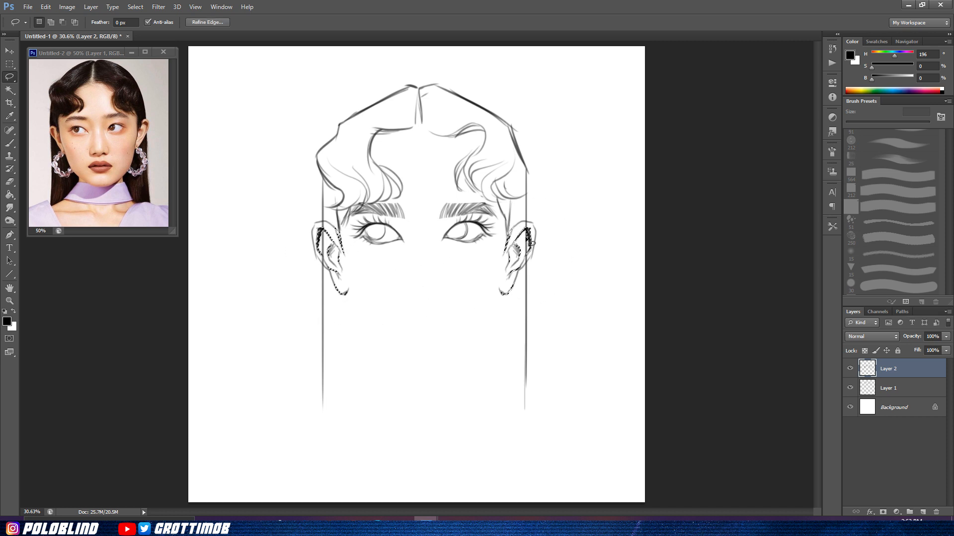
Step: Enlarge both ears slightly with Free Transform and adjust their placement outward from the face
key("ctrl+t")
left_click_drag(536, 220, 560, 182)
key("Return")
key("ctrl+d")
left_click_drag(343, 279, 338, 290)
key("ctrl+alt+z")
key("ctrl+alt+z")
mouse_move(518, 205)
left_mouse_down()
mouse_move(501, 325)
mouse_move(539, 201)
left_mouse_up()
left_click_drag(546, 239, 534, 235)
key("ctrl+d")
Step: Erase the vertical hair lines crossing both ears on Layer 1, using a 100 px eraser
key("alt+bracketleft")
key("e")
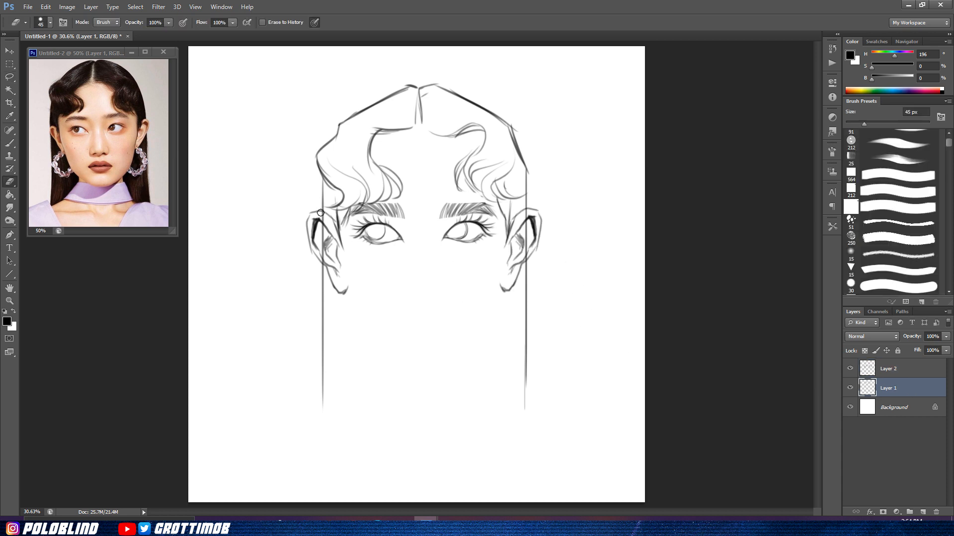
left_click_drag(323, 246, 334, 250)
key("alt+bracketright")
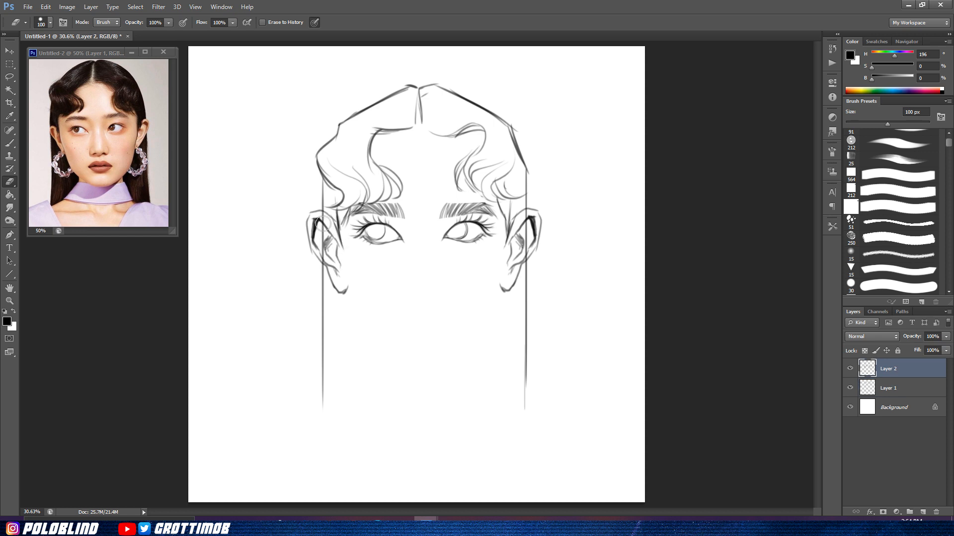
left_click(889, 388)
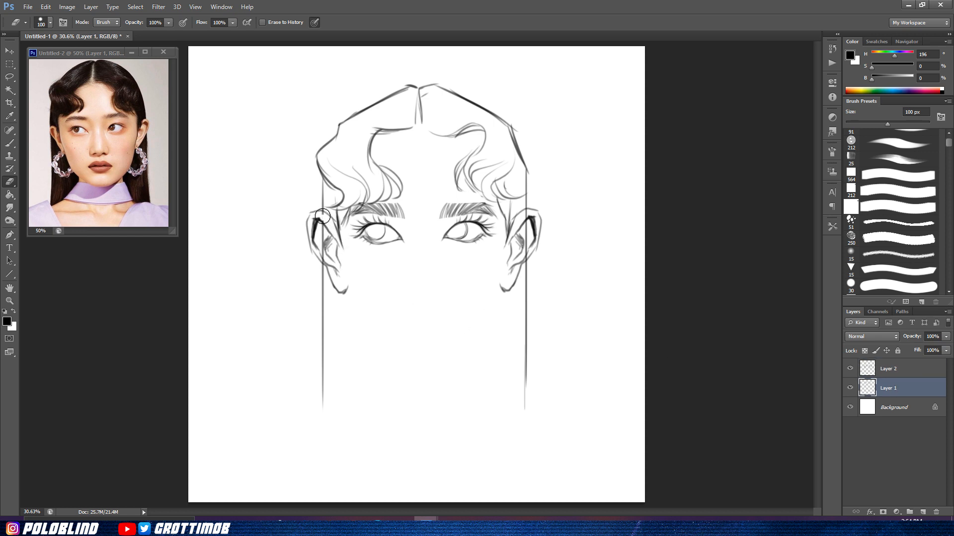
left_click_drag(526, 215, 524, 253)
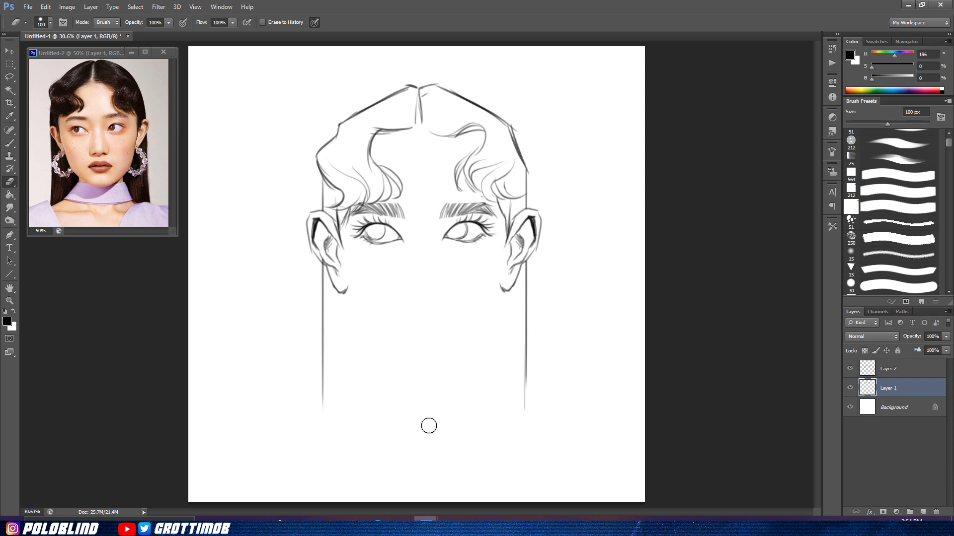
Step: Draw a light crease beneath each eye on Layer 1 with a 30 px brush
key("b")
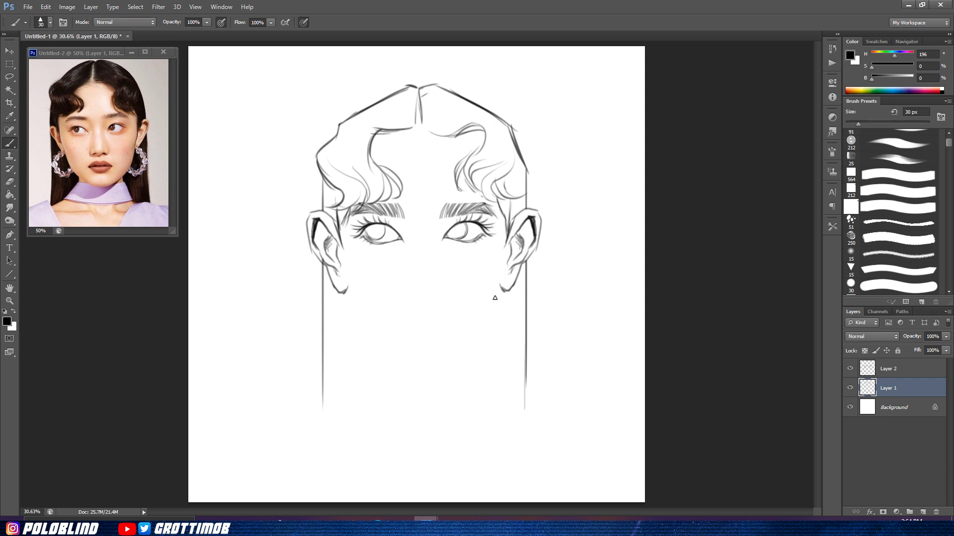
left_click_drag(360, 240, 391, 244)
left_click_drag(487, 237, 470, 247)
Step: Sketch the nostrils and base of the nose on the face's centre line, adjusting part of them with a Lasso selection
left_click_drag(437, 281, 431, 290)
key("l")
left_click_drag(431, 257, 443, 288)
key("ctrl+d")
Step: Sketch the mouth below the nose with its corners, parting line, upper-lip bow and lower-lip curve
key("b")
left_click_drag(395, 315, 404, 315)
key("ctrl+z")
left_click_drag(425, 315, 416, 315)
left_click_drag(438, 331, 409, 331)
left_click_drag(428, 298, 424, 301)
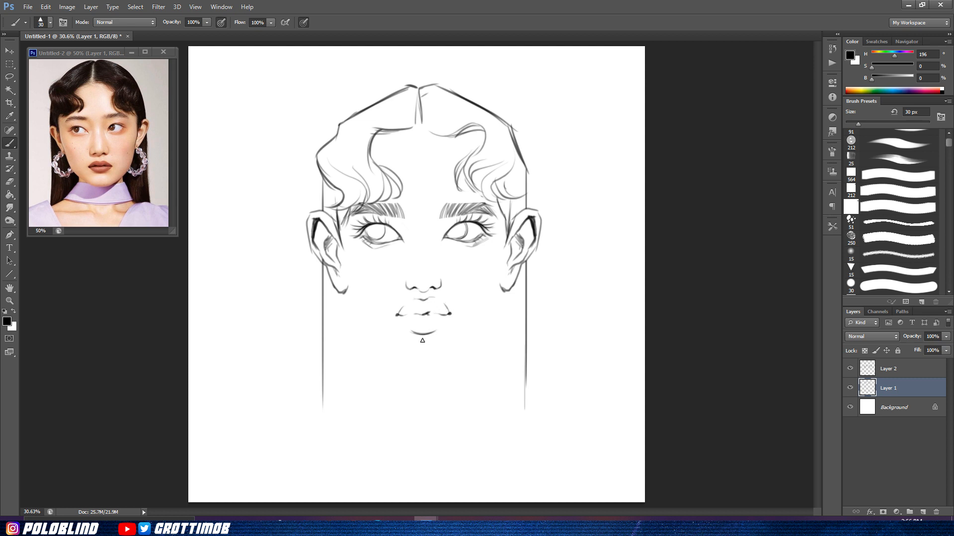
Step: Select the lips with the Lasso and enlarge them slightly with Free Transform
key("l")
mouse_move(432, 296)
left_mouse_down()
mouse_move(470, 332)
mouse_move(438, 295)
mouse_move(454, 319)
left_mouse_up()
key("ctrl+t")
key("Return")
key("ctrl+d")
Step: Draw the chin curve and the lower part of the right jaw line
key("b")
mouse_move(441, 366)
left_mouse_down()
mouse_move(405, 366)
mouse_move(448, 361)
mouse_move(481, 332)
left_mouse_up()
Step: Save the document in Photoshop format under the name Stylized Portrait
key("ctrl+s")
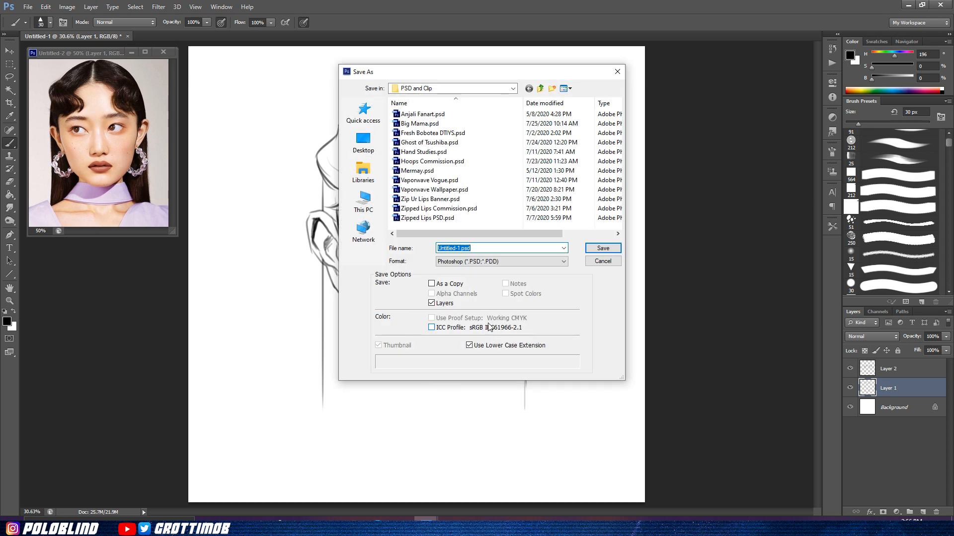
type("Stylized Portrait")
key("ctrl+a")
key("Return")
key("Return")
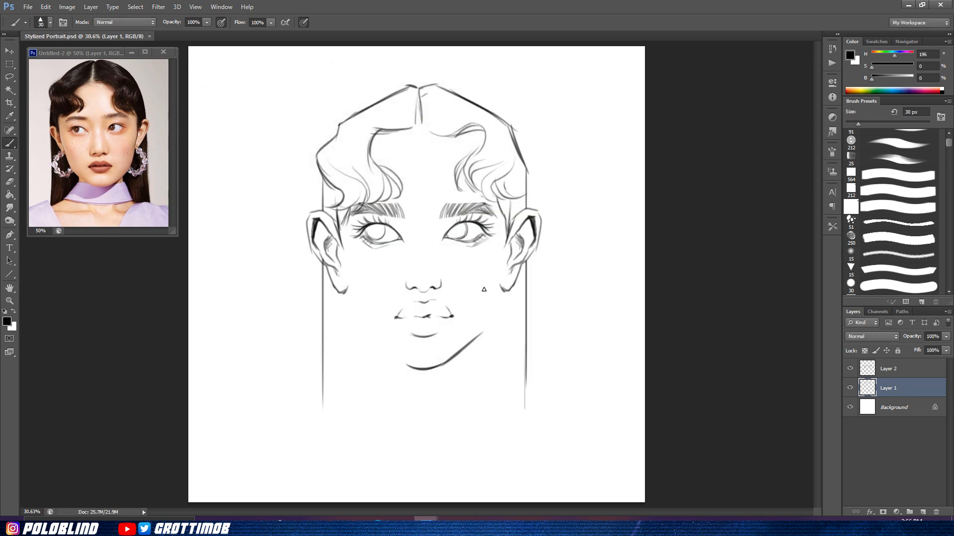
Step: Extend the right jaw line from the chin up to the earlobe, redrawing the unsatisfactory stroke
left_click_drag(484, 328, 470, 342)
key("ctrl+z")
mouse_move(469, 342)
left_mouse_down()
mouse_move(492, 317)
mouse_move(498, 286)
mouse_move(474, 337)
left_mouse_up()
mouse_move(501, 274)
left_mouse_down()
mouse_move(495, 305)
mouse_move(499, 280)
left_mouse_up()
left_click_drag(502, 264, 501, 279)
Step: Select the chin and right jaw line with a freehand Lasso outline
key("l")
mouse_move(421, 351)
left_mouse_down()
mouse_move(488, 372)
mouse_move(504, 271)
mouse_move(485, 263)
mouse_move(432, 353)
left_mouse_up()
key("ctrl+j")
key("ctrl+t")
key("ctrl+r")
right_click(433, 215)
left_click(520, 281)
key("ctrl+r")
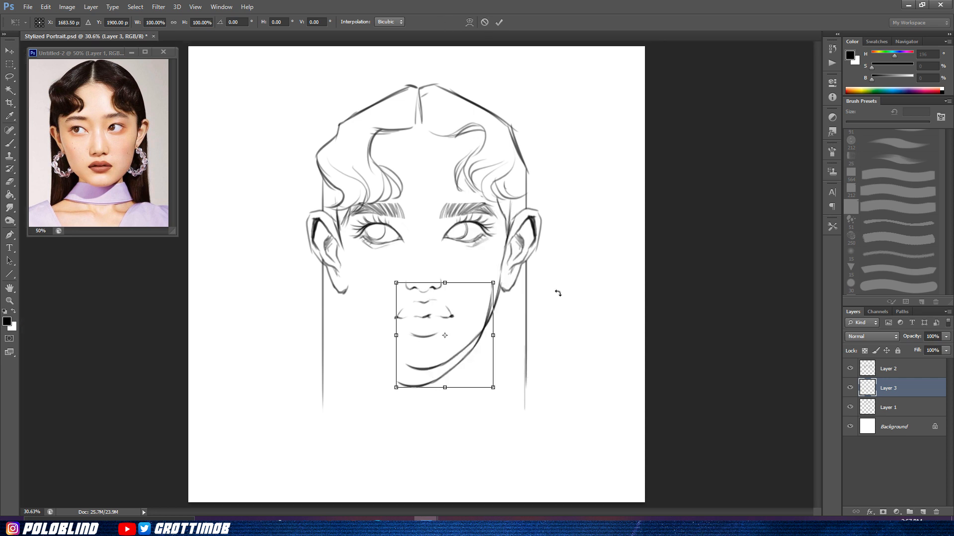
left_click(484, 22)
key("ctrl+z")
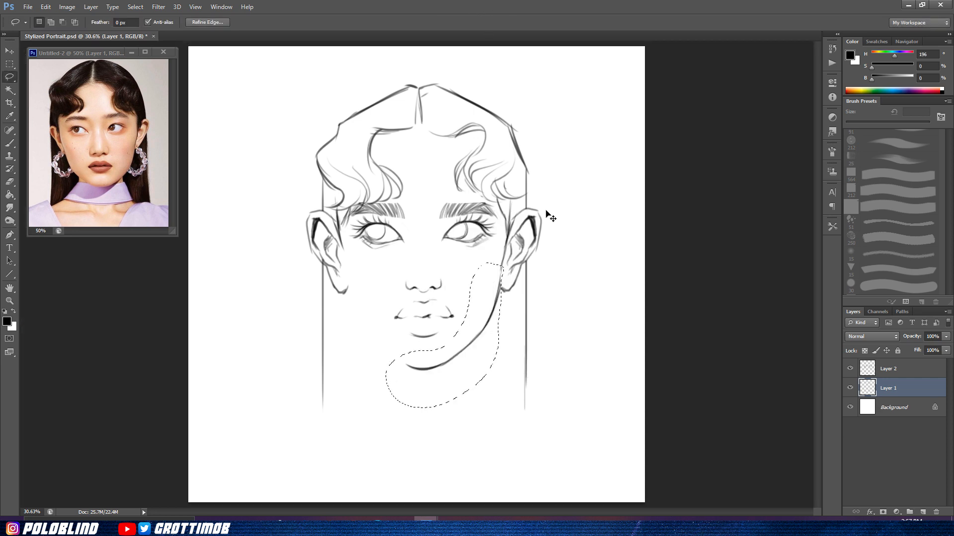
Step: Copy the selected jaw line to a new layer, flip it horizontally and place it as the left jaw
key("ctrl+j")
key("ctrl+t")
right_click(556, 272)
left_click(596, 481)
left_click_drag(464, 358, 402, 359)
key("Return")
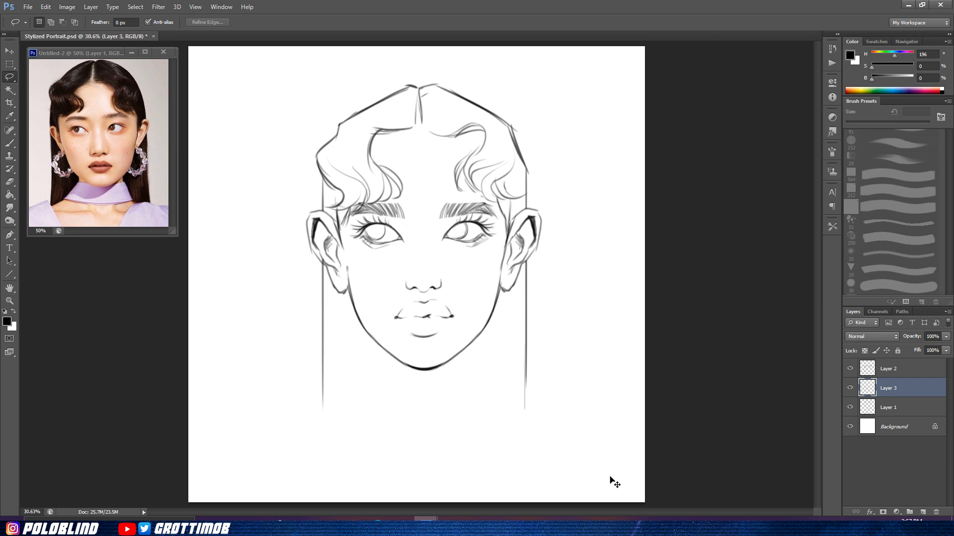
Step: Draw the left cheek line beside the ear, linking the hairline to the jaw
key("b")
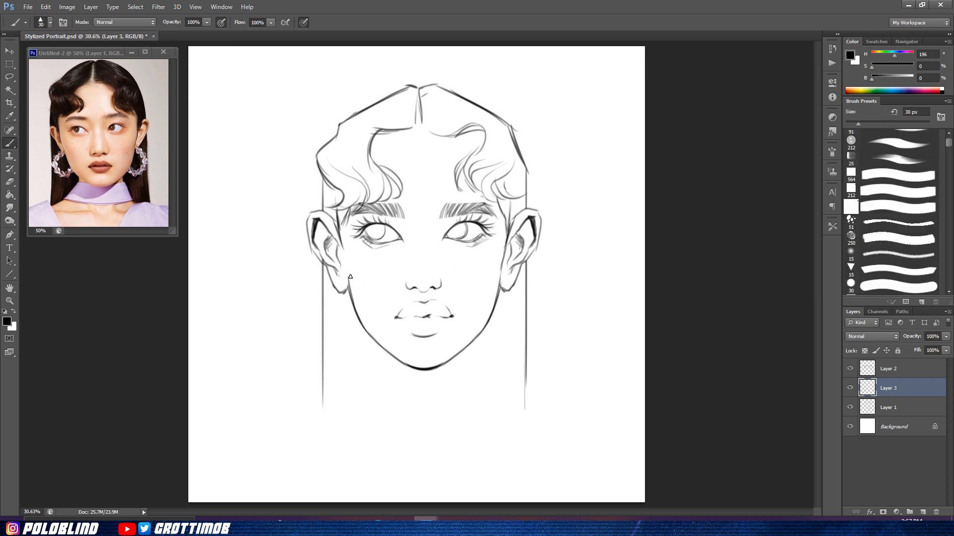
left_click_drag(341, 244, 346, 272)
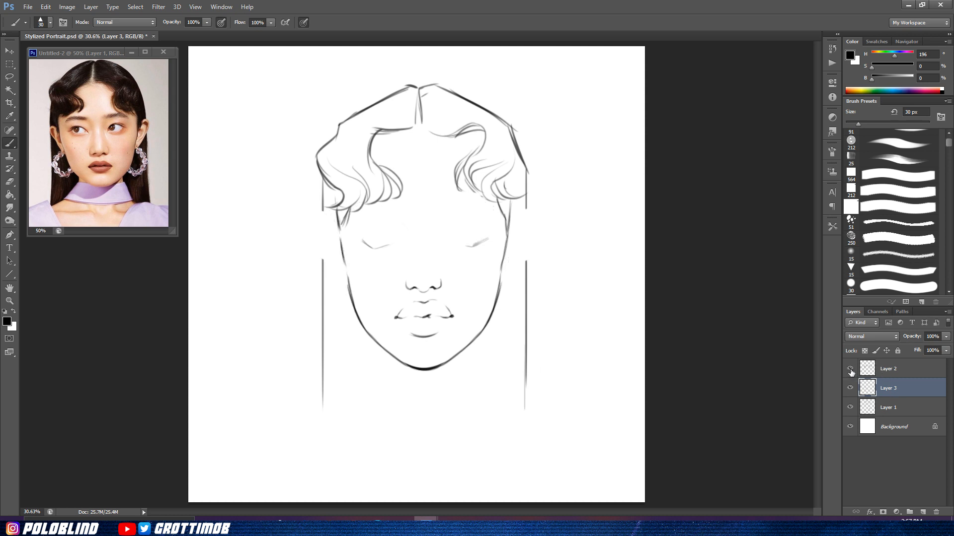
key("ctrl+e")
left_click(889, 373)
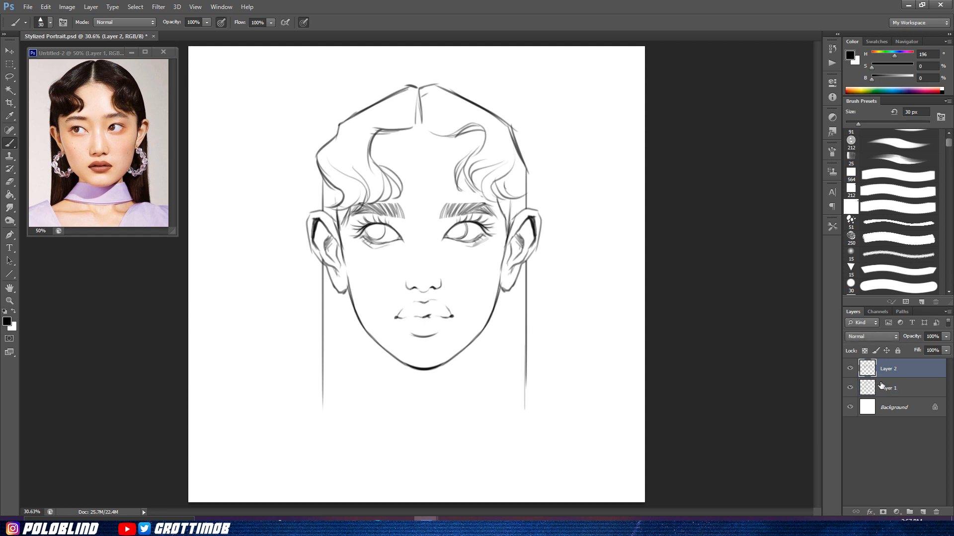
key("ctrl+z")
left_click(877, 407)
key("e")
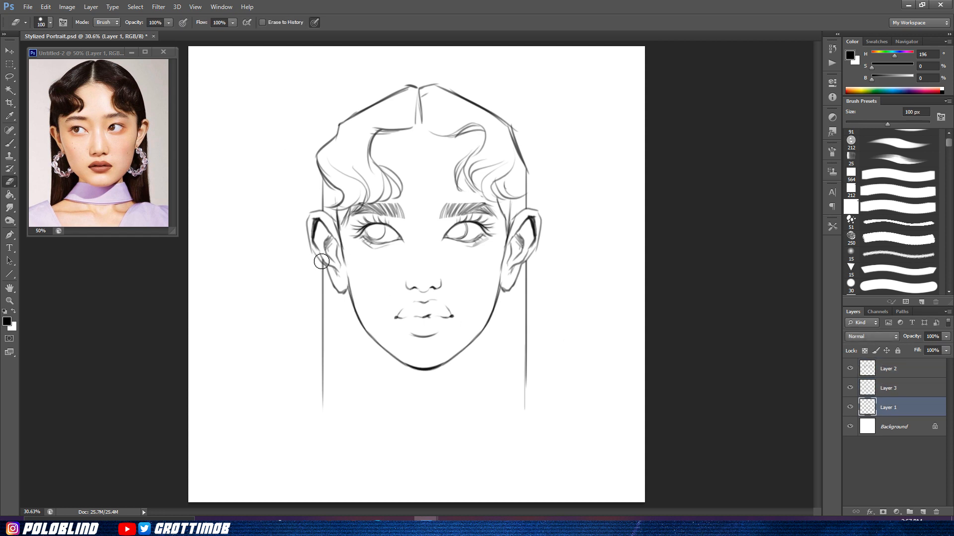
Step: Merge Layer 2 and Layer 3 down into Layer 1
left_click(890, 374)
key("ctrl+e")
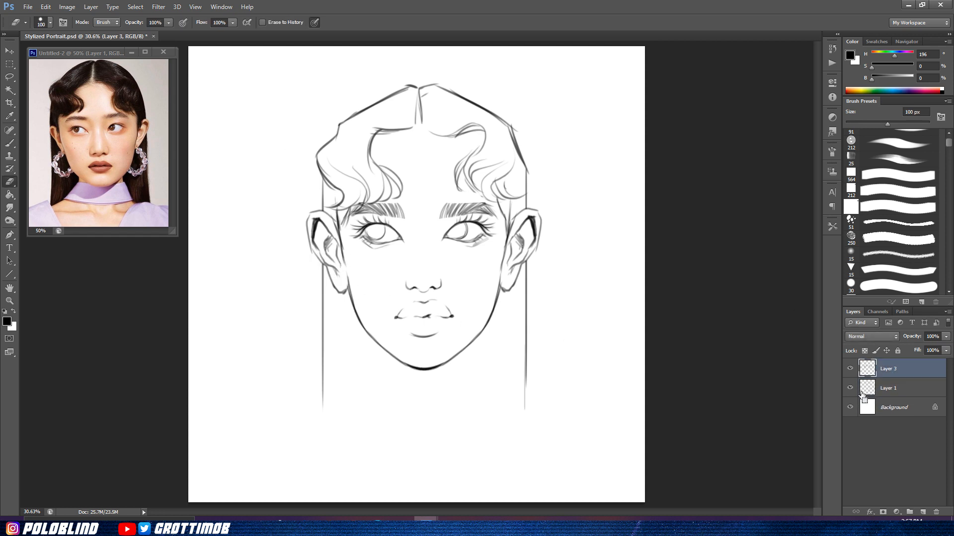
key("ctrl+e")
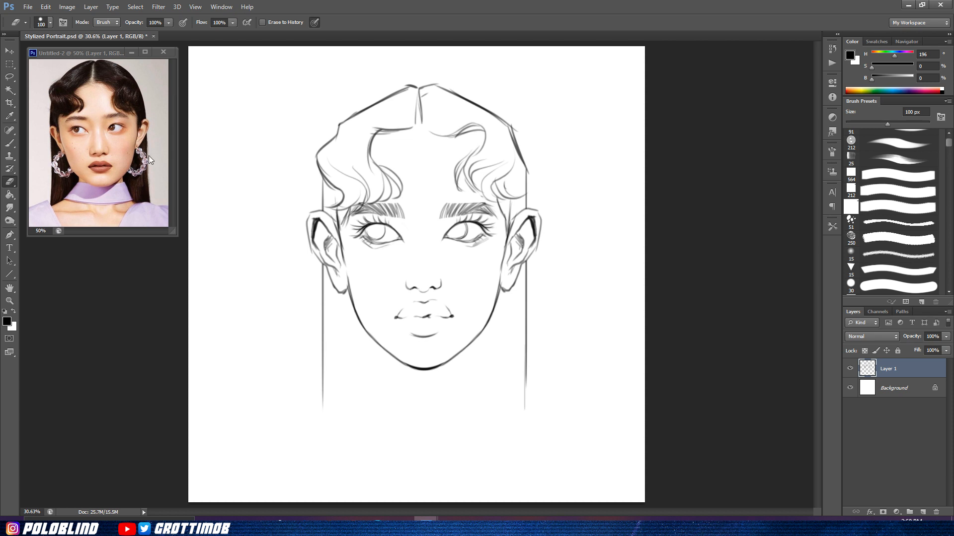
Step: Select the eyebrows with the Lasso, move them slightly higher above the eyes and deselect
key("l")
mouse_move(397, 198)
left_mouse_down()
mouse_move(347, 210)
mouse_move(341, 233)
mouse_move(373, 216)
mouse_move(397, 222)
mouse_move(407, 205)
left_mouse_up()
mouse_move(402, 210)
left_mouse_down()
mouse_move(432, 228)
mouse_move(466, 217)
mouse_move(496, 223)
mouse_move(504, 207)
mouse_move(468, 201)
left_mouse_up()
key("ctrl+d")
key("ctrl+d")
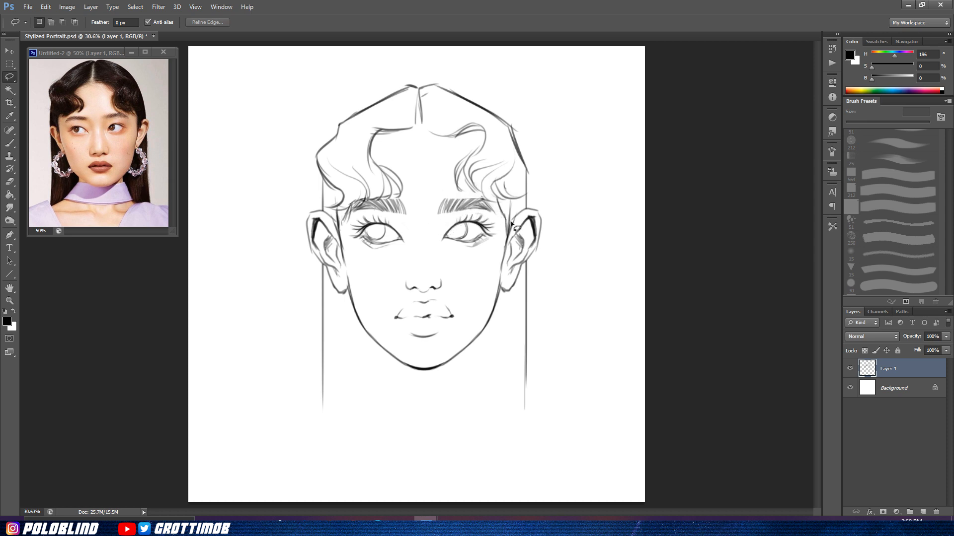
Step: Add light nose-bridge lines beside the inner eyes, darken the lower-lip line and create a new layer above the sketch
key("b")
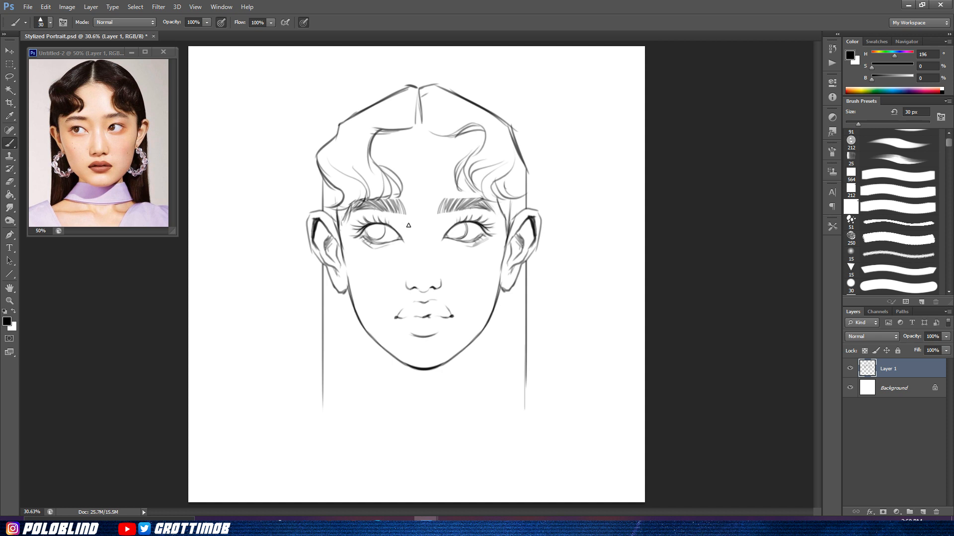
key("ctrl+z")
left_click(922, 510)
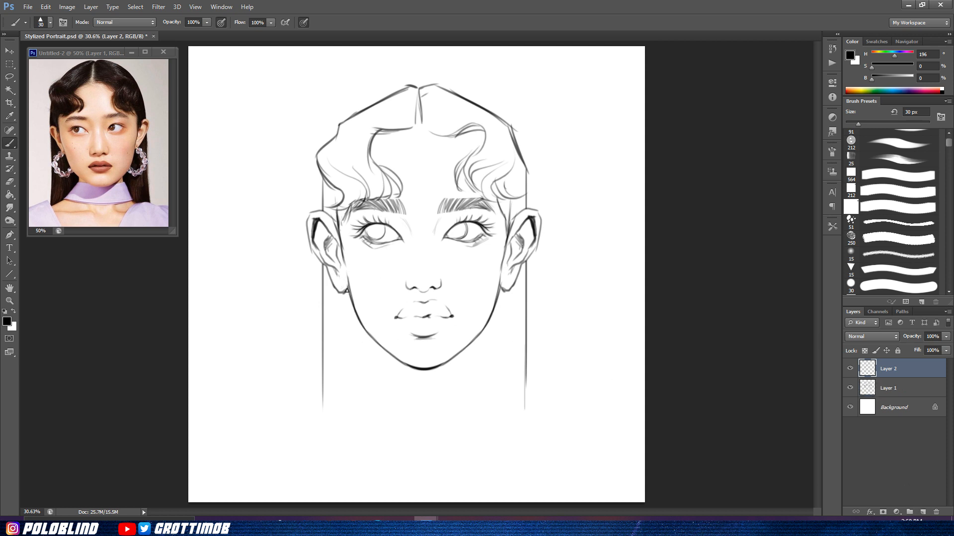
Step: Erase the pointed bottoms of both earlobes on Layer 1, redraw them flatter and return to Layer 2
left_click(912, 388)
key("e")
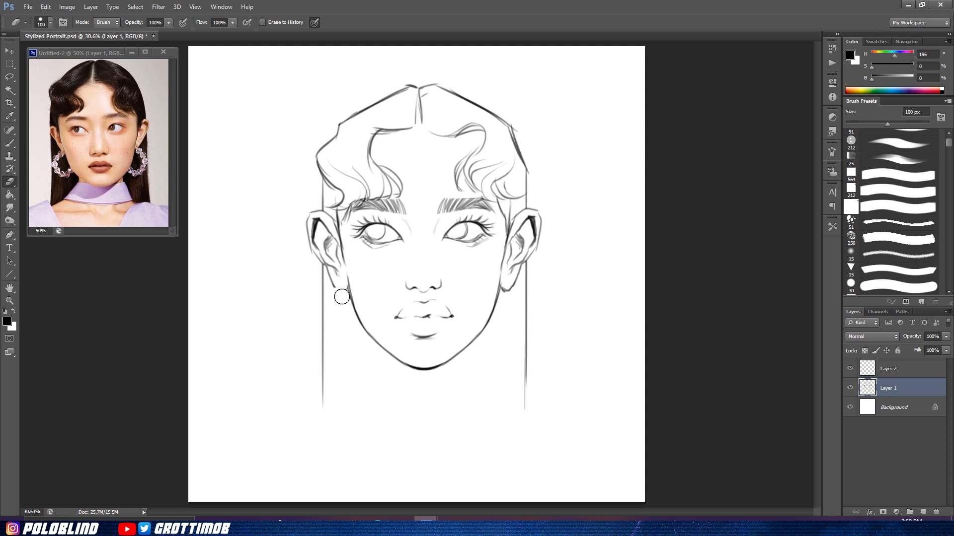
key("b")
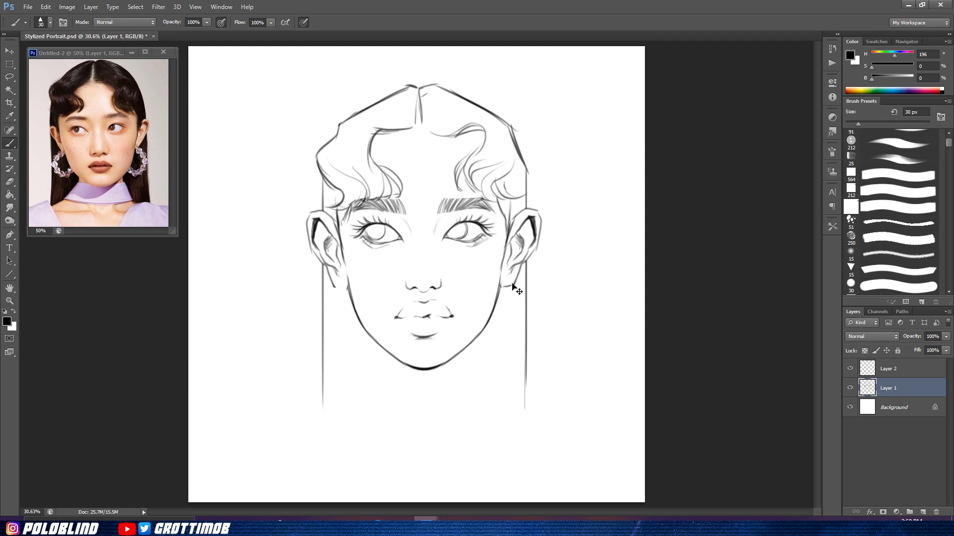
left_click_drag(348, 285, 340, 288)
left_click(884, 369)
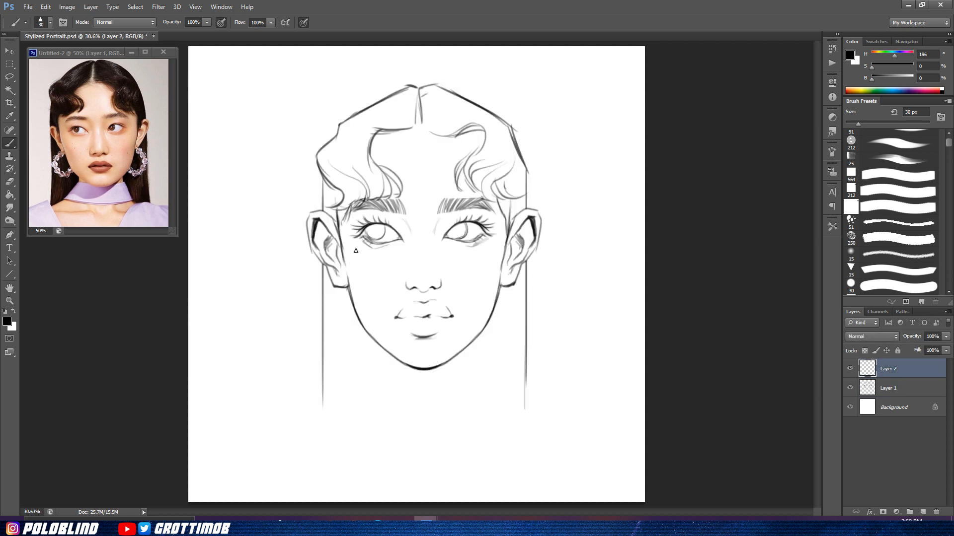
Step: Draw a hoop earring of linked polygonal gems below the left ear on Layer 2, erasing the overlapping edges
mouse_move(338, 276)
left_mouse_down()
mouse_move(320, 291)
mouse_move(331, 306)
mouse_move(338, 296)
mouse_move(328, 289)
mouse_move(318, 306)
mouse_move(327, 287)
mouse_move(318, 285)
mouse_move(311, 299)
mouse_move(328, 304)
mouse_move(332, 293)
mouse_move(320, 288)
mouse_move(305, 303)
mouse_move(302, 317)
mouse_move(326, 315)
mouse_move(313, 302)
mouse_move(303, 337)
mouse_move(313, 345)
mouse_move(327, 338)
mouse_move(325, 322)
mouse_move(316, 349)
mouse_move(338, 351)
mouse_move(339, 339)
mouse_move(316, 353)
mouse_move(325, 360)
mouse_move(334, 338)
mouse_move(318, 339)
mouse_move(340, 353)
mouse_move(356, 349)
mouse_move(340, 334)
mouse_move(366, 334)
left_mouse_up()
key("ctrl+z")
key("ctrl+z")
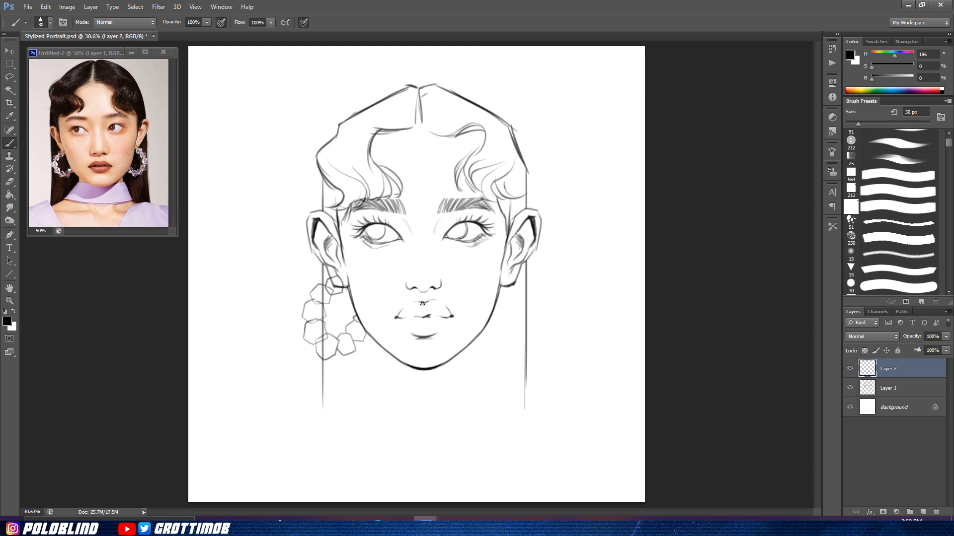
key("e")
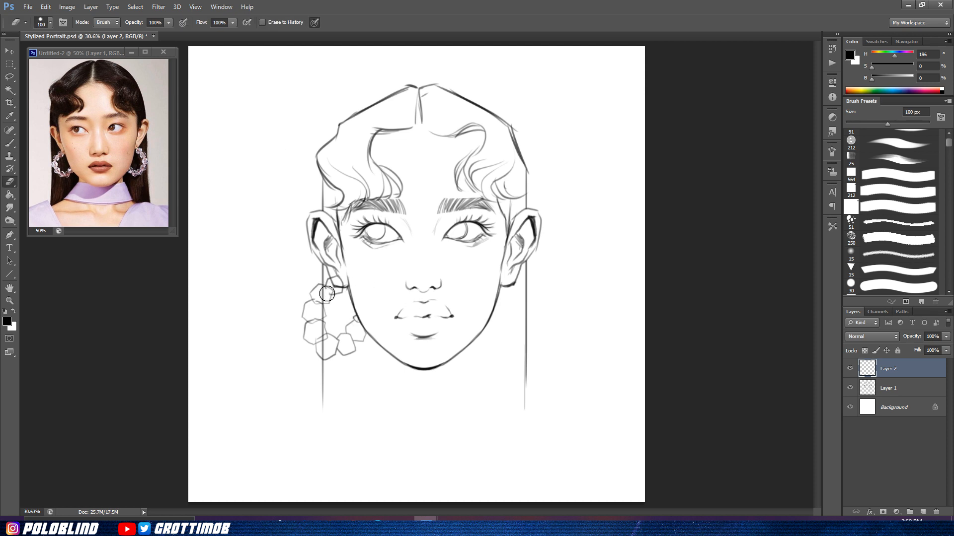
mouse_move(315, 307)
left_mouse_down()
mouse_move(319, 342)
mouse_move(325, 334)
mouse_move(313, 340)
left_mouse_up()
key("ctrl+shift+alt+n")
left_click_drag(464, 223, 369, 322)
key("ctrl+alt+z")
key("ctrl+alt+z")
Step: Duplicate the earring layer, flip the copy horizontally and position it below the right ear
key("ctrl+j")
key("ctrl+t")
right_click(354, 334)
left_click(390, 481)
mouse_move(347, 330)
left_mouse_down()
mouse_move(532, 331)
mouse_move(524, 327)
left_mouse_up()
key("Return")
key("e")
key("ctrl+Right")
key("ctrl+Right")
key("ctrl+Right")
key("ctrl+Right")
key("ctrl+Right")
key("ctrl+Right")
Step: Merge the mirrored earring on Layer 3 into Layer 2
left_click(891, 387)
left_click(889, 375)
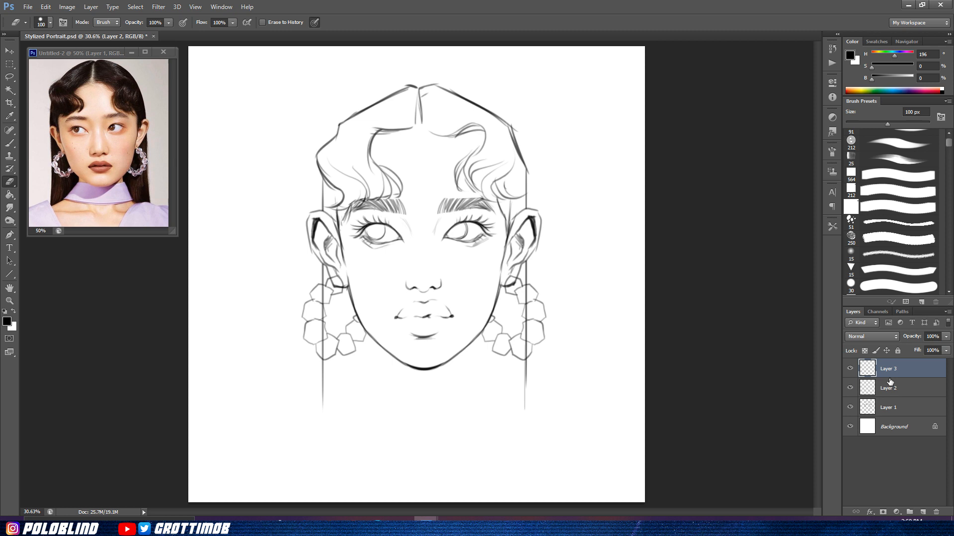
key("ctrl+e")
Step: Erase the hair and ear lines showing through both earrings on Layer 1, and merge the earring layer into it
left_click(890, 385)
mouse_move(335, 283)
left_mouse_down()
mouse_move(321, 313)
mouse_move(325, 357)
left_mouse_up()
mouse_move(525, 301)
left_mouse_down()
mouse_move(525, 290)
mouse_move(527, 348)
left_mouse_up()
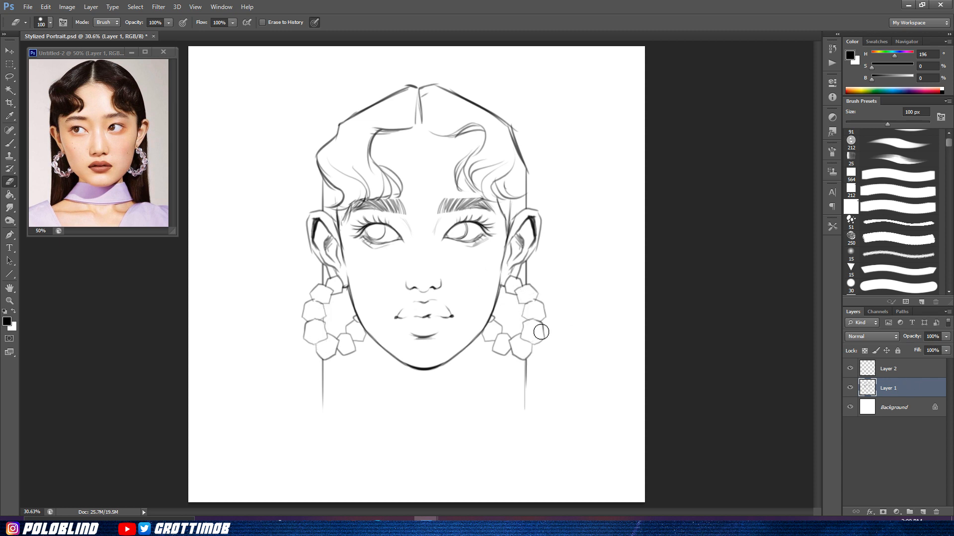
left_click(886, 372)
key("ctrl+e")
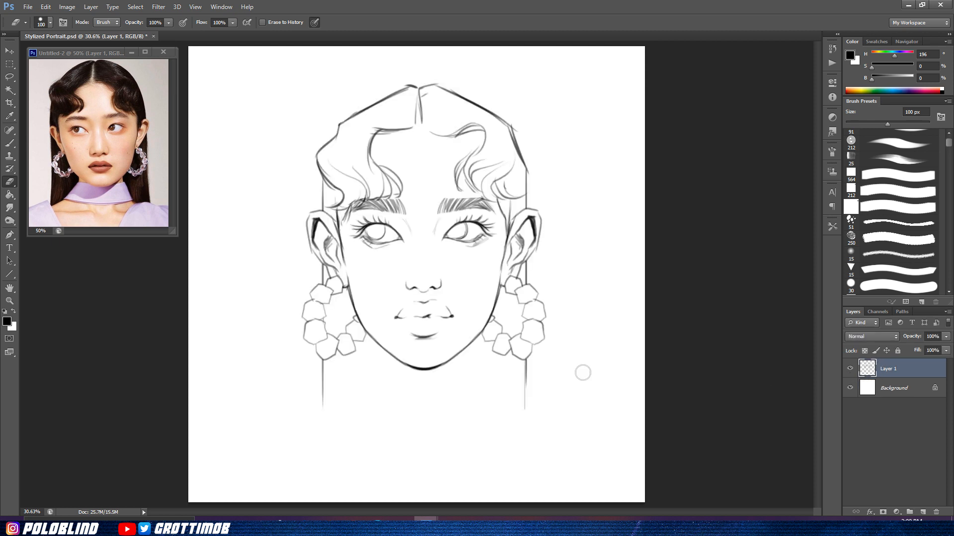
Step: Draw the two vertical sides of the neck and a curved line across it just below the chin
key("b")
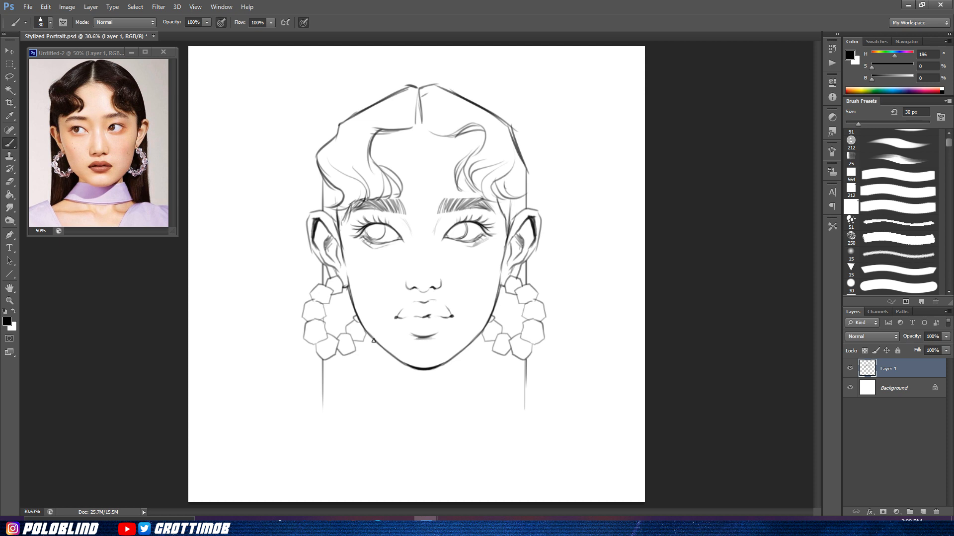
left_click_drag(376, 343, 377, 413)
left_click_drag(469, 346, 470, 413)
left_click_drag(470, 347, 466, 417)
left_click_drag(471, 368, 376, 376)
key("ctrl+z")
mouse_move(471, 368)
left_mouse_down()
mouse_move(412, 383)
mouse_move(377, 370)
left_mouse_up()
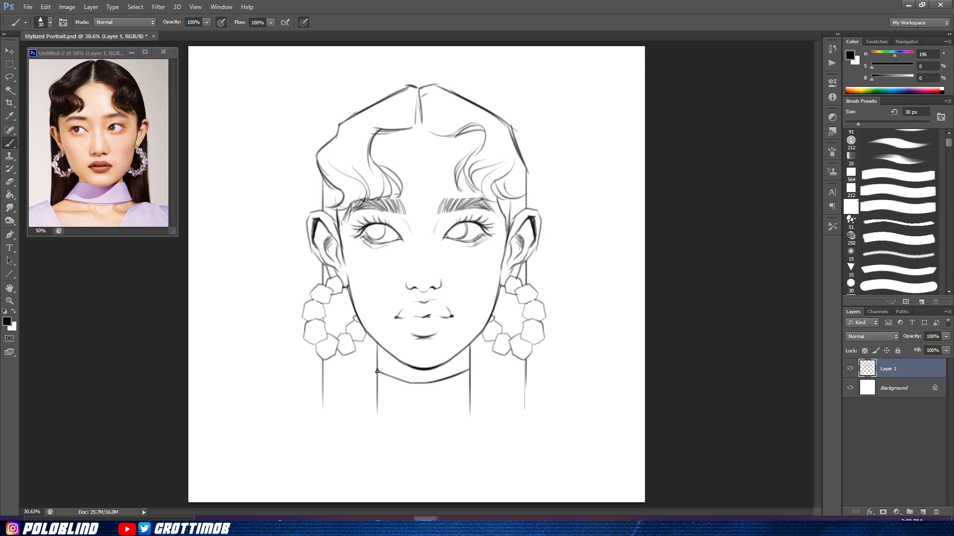
Step: Trim the lower ends of the neck lines and draw sloping shoulder lines outward from the neck's base
key("e")
left_click_drag(382, 409, 373, 417)
left_click_drag(463, 409, 471, 410)
key("b")
left_click_drag(375, 403, 304, 440)
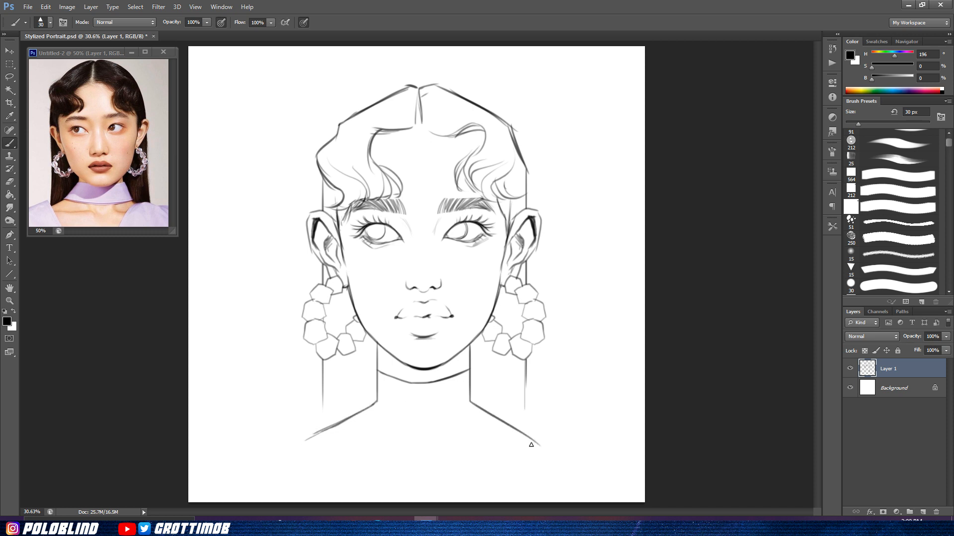
Step: Redraw both shoulder lines as smooth slopes running outward from the base of the neck
key("ctrl+z")
left_click_drag(376, 401, 319, 434)
left_click_drag(369, 406, 312, 437)
key("ctrl+z")
left_click_drag(373, 405, 310, 438)
mouse_move(470, 401)
left_mouse_down()
mouse_move(514, 439)
mouse_move(526, 443)
mouse_move(503, 424)
mouse_move(543, 442)
mouse_move(530, 439)
left_mouse_up()
key("ctrl+z")
key("ctrl+z")
key("ctrl+z")
left_click_drag(331, 428, 296, 444)
key("ctrl+z")
Step: Draw a curved choker hem across the base of the neck, joining the two shoulder lines
mouse_move(364, 410)
left_mouse_down()
mouse_move(417, 424)
mouse_move(484, 413)
mouse_move(369, 411)
mouse_move(404, 422)
mouse_move(363, 413)
mouse_move(413, 420)
mouse_move(363, 410)
mouse_move(401, 422)
left_mouse_up()
key("ctrl+z")
key("ctrl+z")
key("ctrl+z")
key("ctrl+z")
left_click_drag(486, 411, 468, 417)
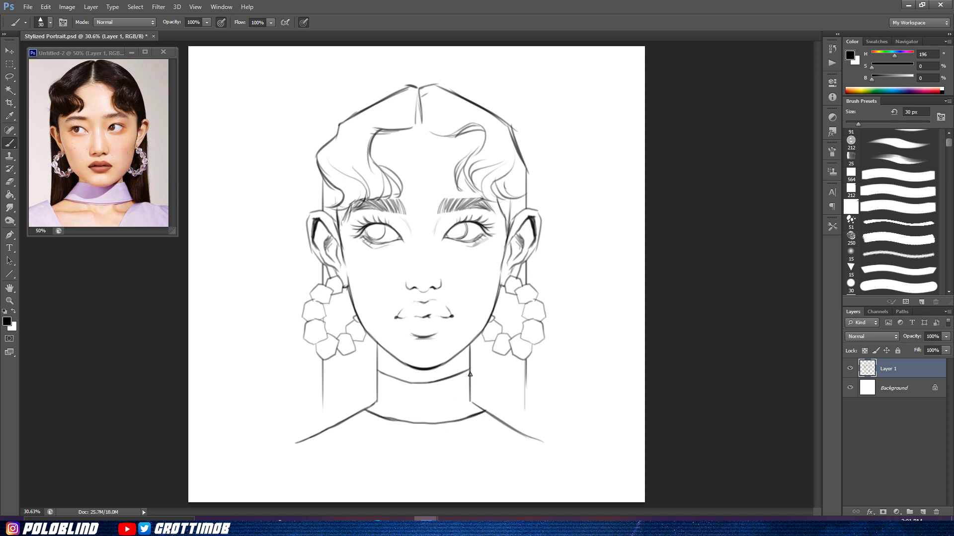
Step: Draw the choker's right side slanting outward from the upper neck curve to the hem, and erase the old vertical neck line there
left_click_drag(469, 370, 483, 408)
key("ctrl+z")
left_click_drag(470, 370, 483, 407)
key("ctrl+z")
key("ctrl+z")
left_click_drag(470, 373, 484, 410)
mouse_move(472, 378)
left_mouse_down()
mouse_move(478, 409)
mouse_move(468, 384)
left_mouse_up()
key("e")
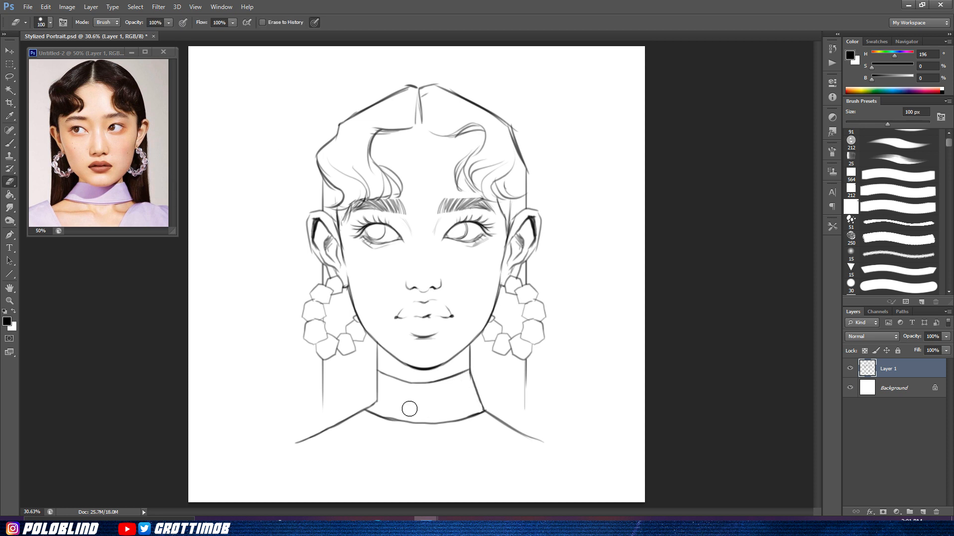
Step: Draw the matching slanted left side of the choker and erase the old vertical neck line behind it
key("b")
left_click_drag(376, 378, 366, 409)
key("ctrl+z")
mouse_move(376, 372)
left_mouse_down()
mouse_move(366, 408)
mouse_move(380, 376)
mouse_move(379, 405)
left_mouse_up()
key("e")
key("ctrl+z")
key("b")
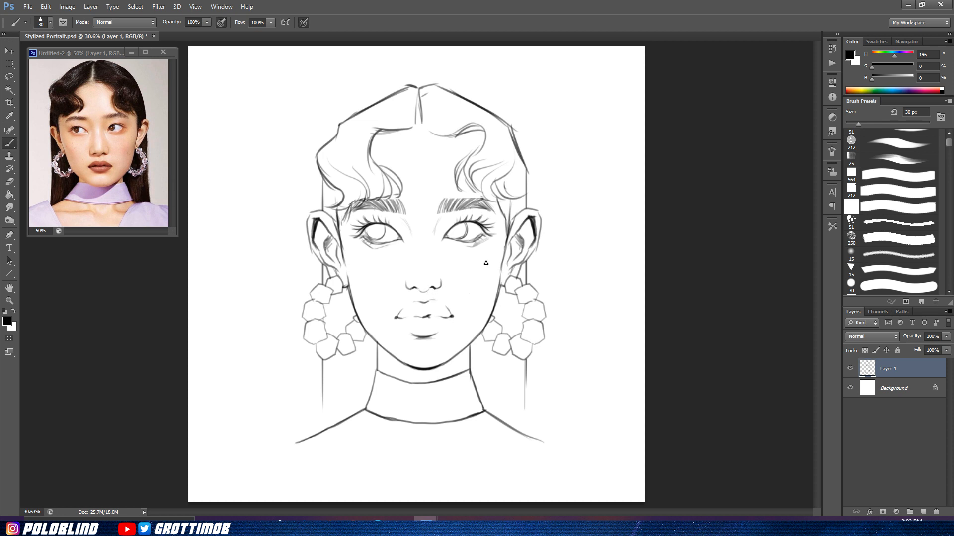
Step: Shift the portrait line art slightly higher on the canvas, adjusting the lower face with Lasso selections
left_click(850, 368)
left_click(850, 369)
left_click(9, 77)
mouse_move(349, 269)
left_mouse_down()
mouse_move(249, 141)
mouse_move(544, 258)
mouse_move(483, 273)
mouse_move(377, 275)
left_mouse_up()
key("ctrl+d")
left_click_drag(461, 359, 453, 346)
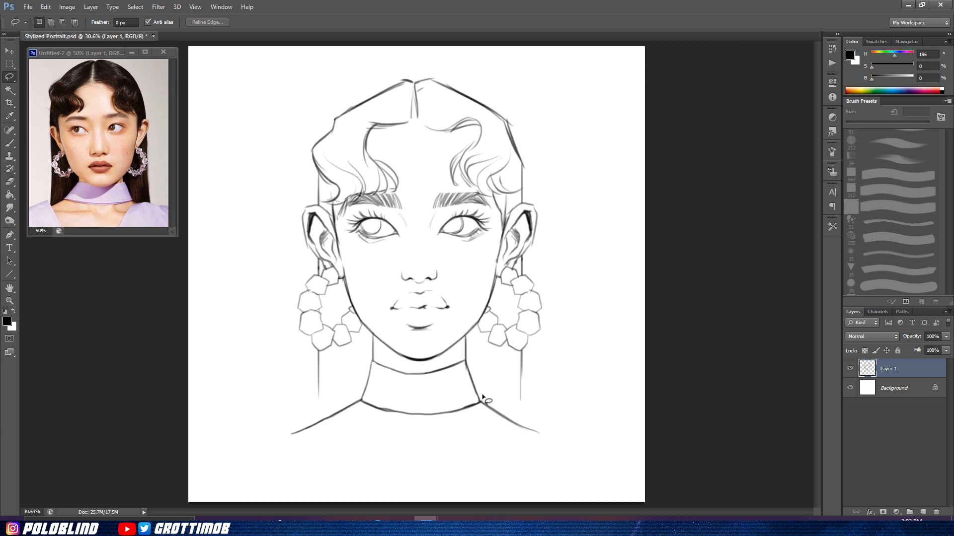
Step: Draw flicked-out hair tips beside both temples above the ears, and erase the overlapping hair lines
key("b")
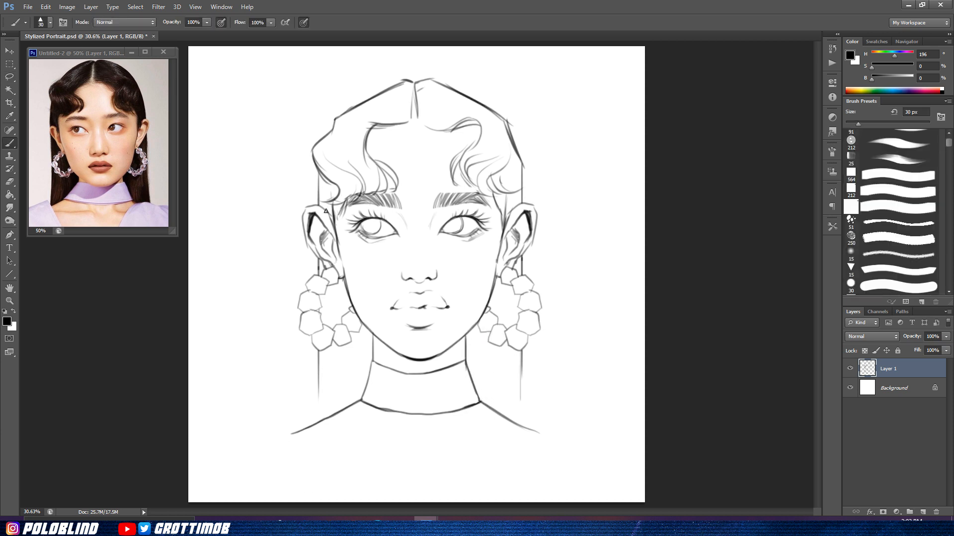
left_click_drag(500, 221, 504, 245)
left_click_drag(497, 180, 541, 170)
mouse_move(319, 169)
left_mouse_down()
mouse_move(303, 184)
mouse_move(331, 184)
left_mouse_up()
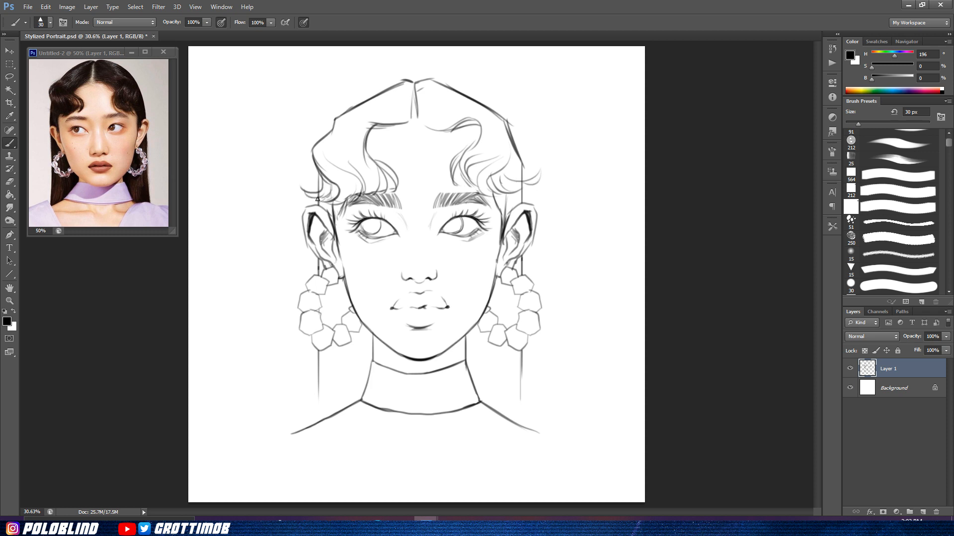
key("e")
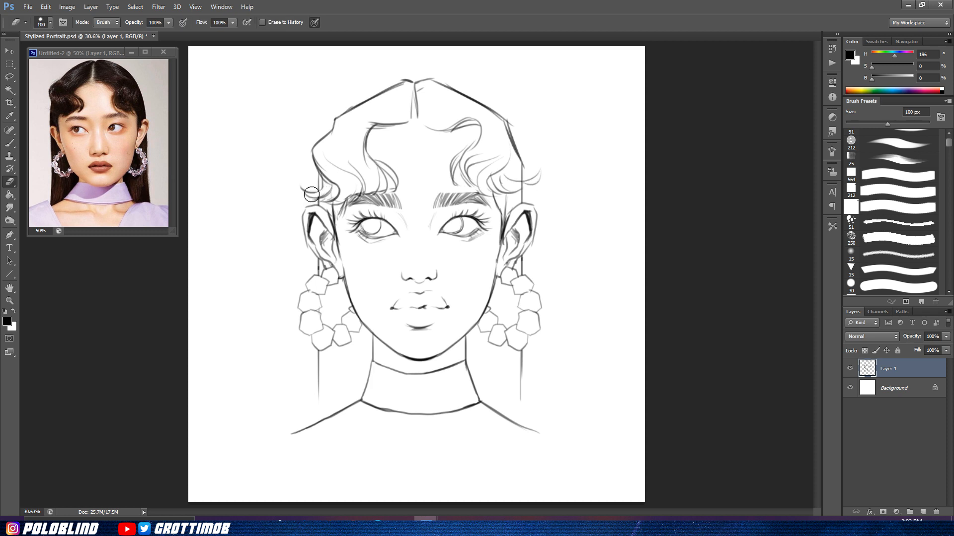
key("b")
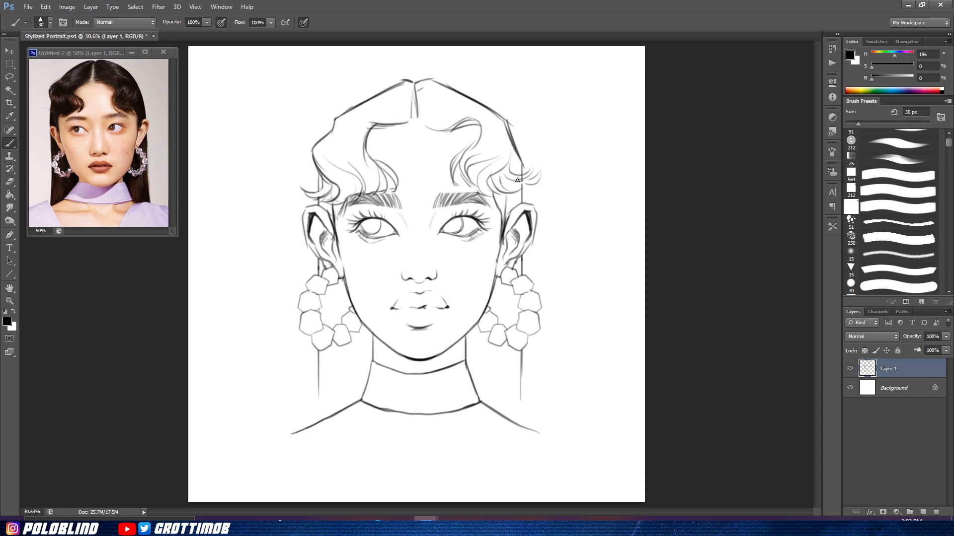
key("e")
key("b")
key("e")
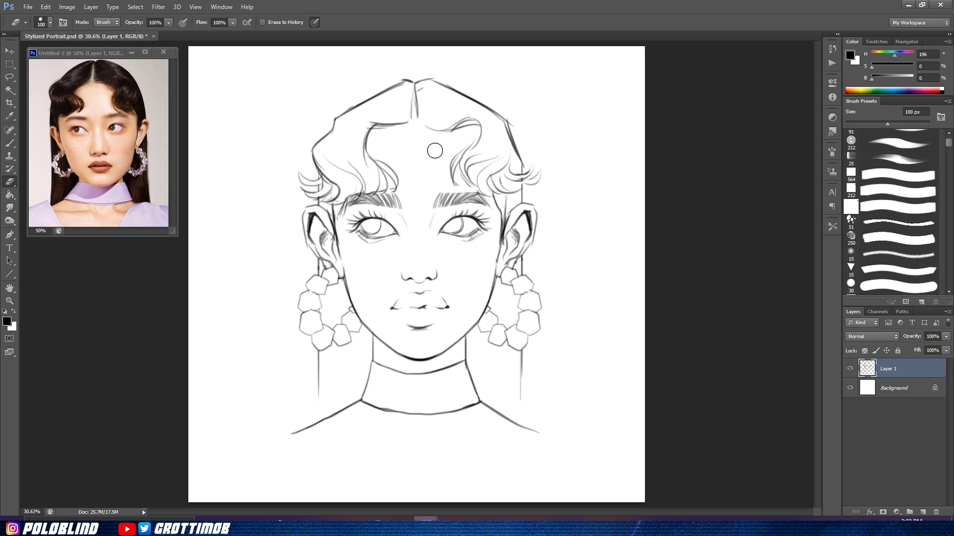
key("b")
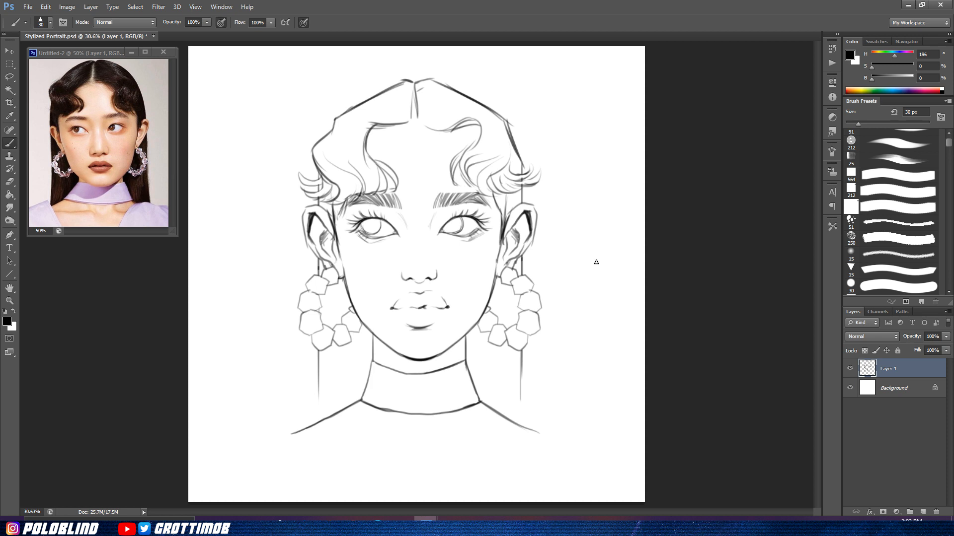
left_click_drag(436, 204, 448, 187)
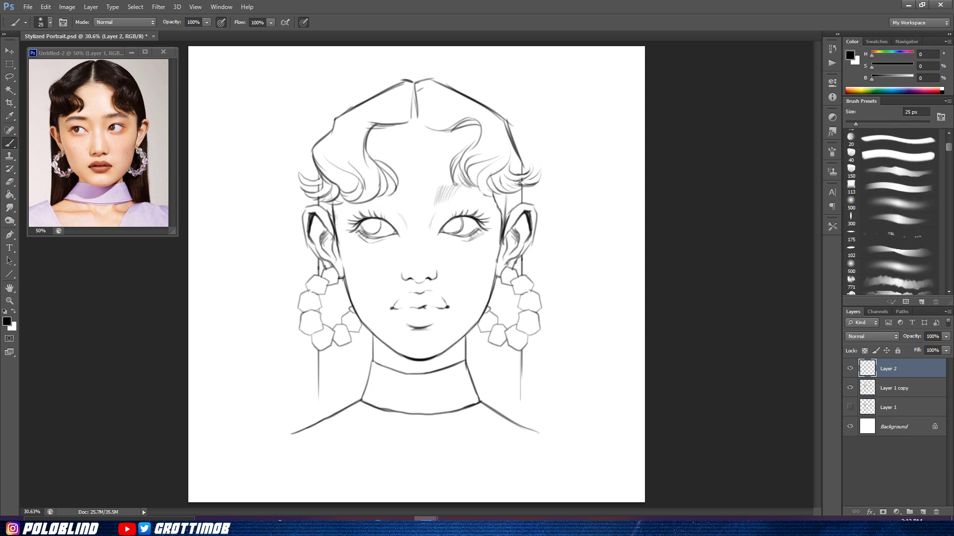
key("Delete")
left_click(850, 388)
left_click(851, 370)
left_click(850, 388)
left_click(850, 368)
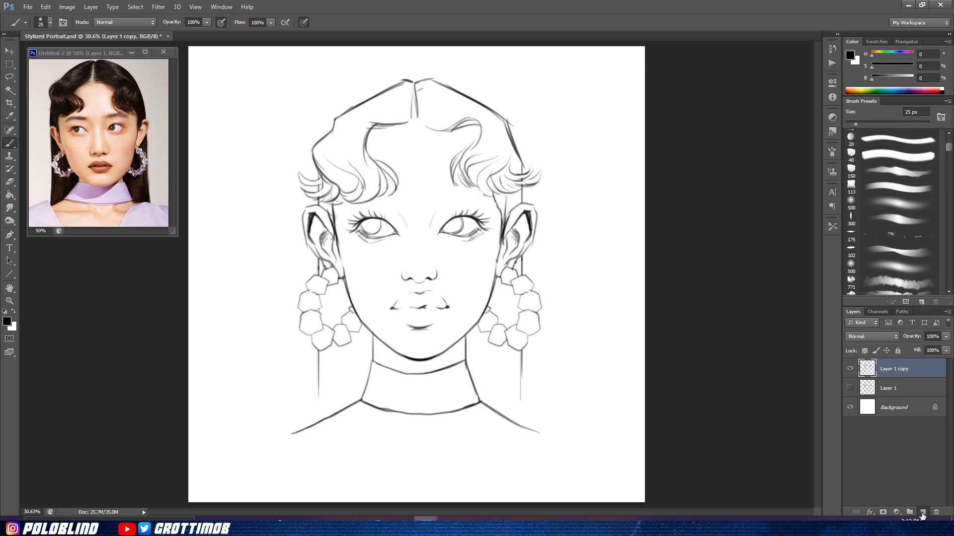
Step: Draw a thick hatched eyebrow above the right eye on a new layer
left_click(922, 512)
left_click_drag(433, 205, 434, 191)
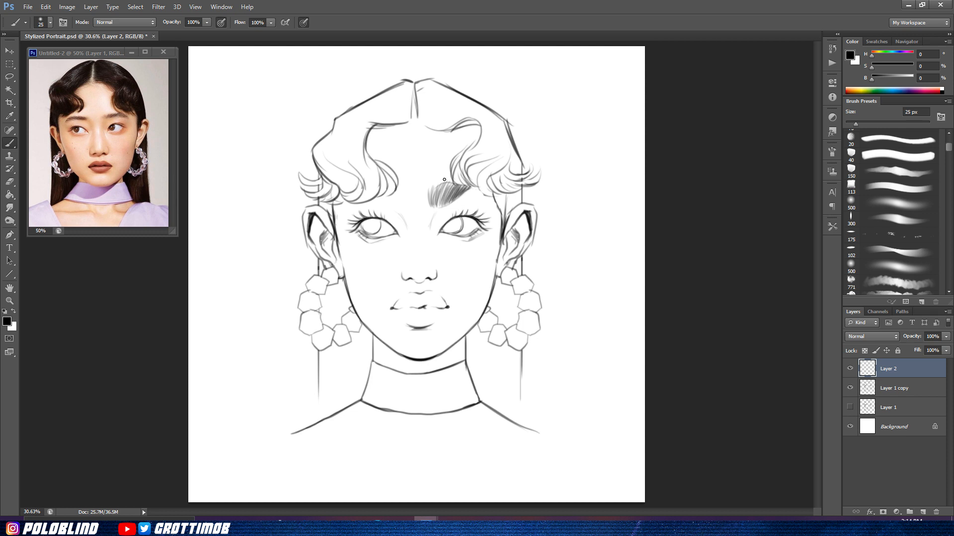
key("ctrl+t")
key("Escape")
Step: Duplicate the eyebrow layer, flip the copy horizontally, and place it above the left eye
key("ctrl+j")
key("ctrl+t")
right_click(459, 199)
left_click(503, 349)
left_click_drag(470, 196, 394, 195)
key("Return")
Step: Erase the part of the mirrored eyebrow overlapping the left curl, and merge the copy into Layer 2
key("e")
scroll(903, 159, "up", 5)
scroll(888, 183, "down", 2)
left_click(898, 209)
left_click_drag(381, 174, 376, 193)
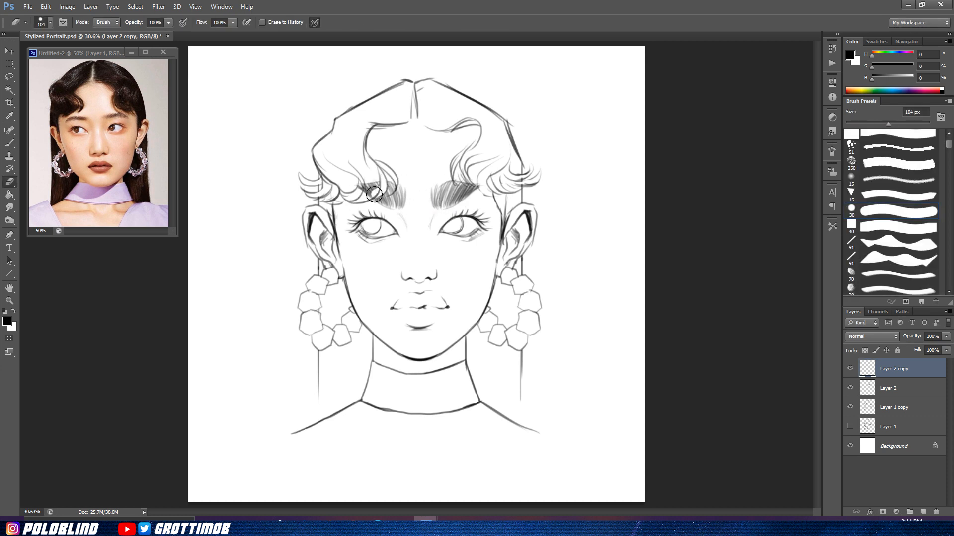
key("Delete")
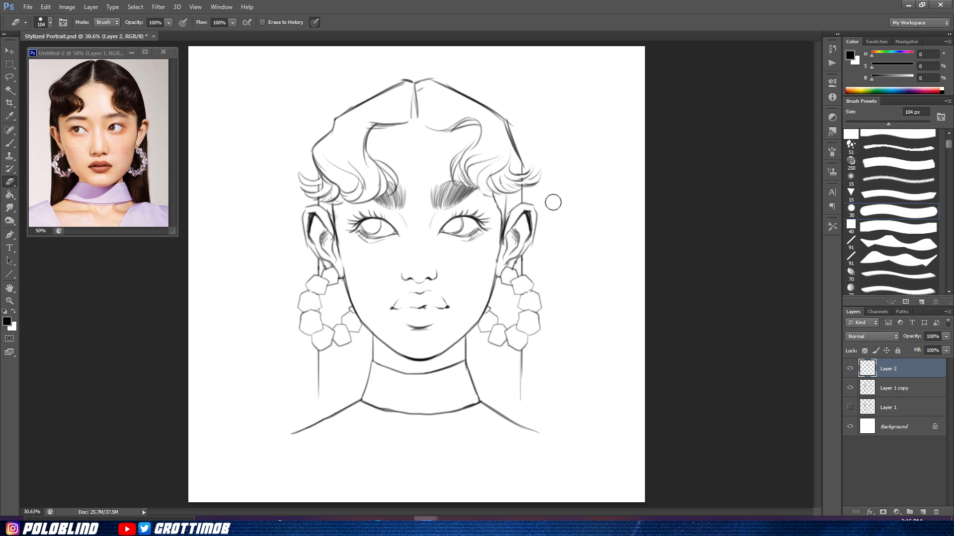
Step: Redraw strands of the right front curl over the eyebrow's outer end, and merge Layer 2 into Layer 1 copy
key("b")
left_click_drag(464, 155, 478, 196)
key("ctrl+z")
left_click_drag(948, 144, 949, 142)
left_click(871, 187)
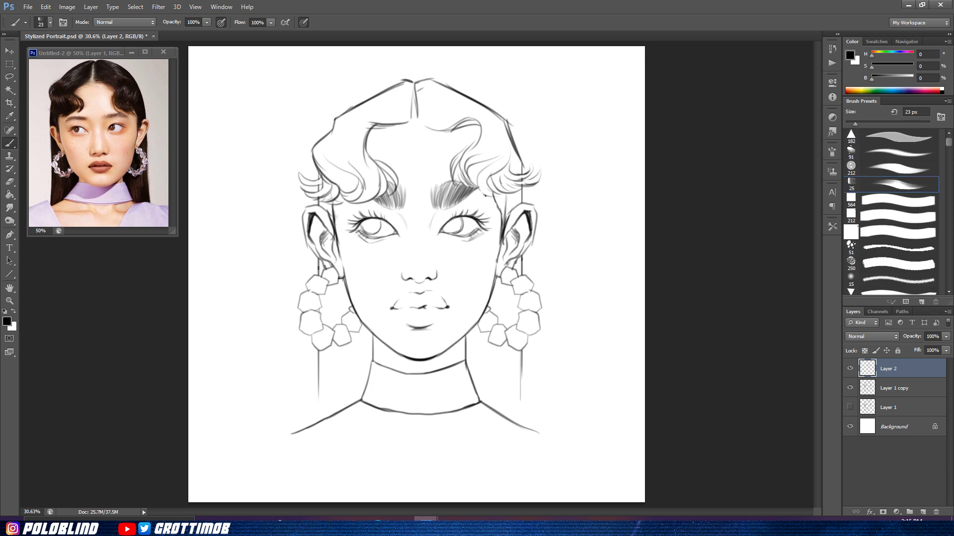
left_click(889, 137)
left_click_drag(591, 236, 589, 325)
key("ctrl+z")
left_click_drag(459, 174, 481, 193)
key("e")
key("b")
key("ctrl+e")
Step: Erase and redraw the right front curl's inner wave along the forehead to match the left side
key("e")
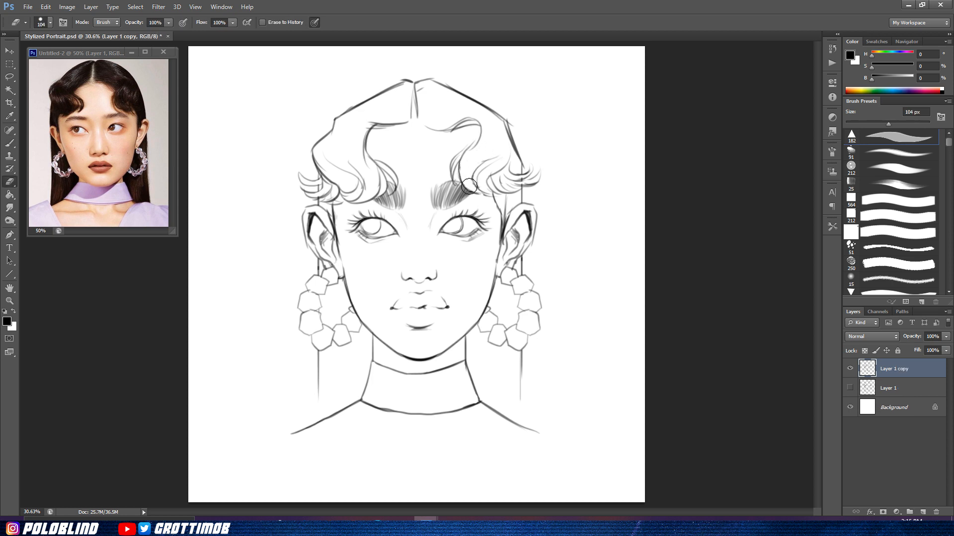
key("b")
left_click_drag(470, 161, 482, 191)
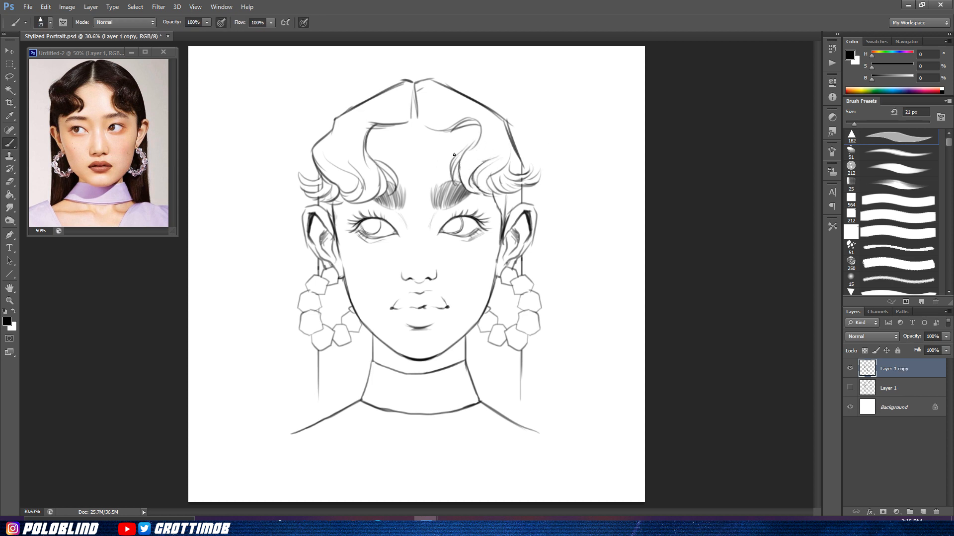
key("e")
mouse_move(477, 140)
left_mouse_down()
mouse_move(453, 170)
mouse_move(467, 123)
mouse_move(451, 186)
mouse_move(452, 170)
left_mouse_up()
key("b")
key("e")
key("b")
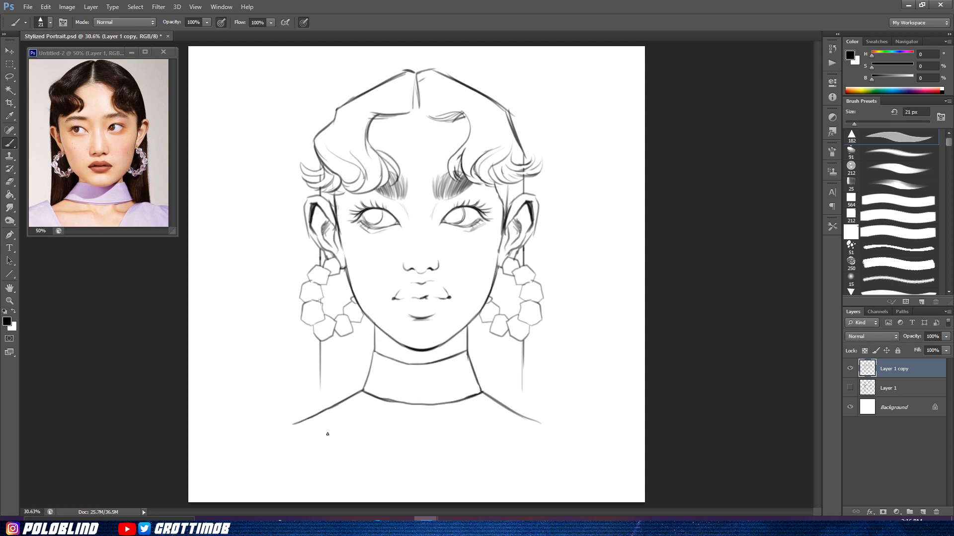
Step: Draw two diagonal neckline edges running from the shoulders down toward the center of the chest
key("e")
key("b")
mouse_move(290, 424)
left_mouse_down()
mouse_move(300, 422)
mouse_move(344, 478)
left_mouse_up()
left_click_drag(549, 414, 520, 460)
key("ctrl+z")
key("ctrl+z")
mouse_move(544, 419)
left_mouse_down()
mouse_move(518, 462)
mouse_move(502, 477)
left_mouse_up()
key("ctrl+z")
left_click_drag(545, 418, 492, 480)
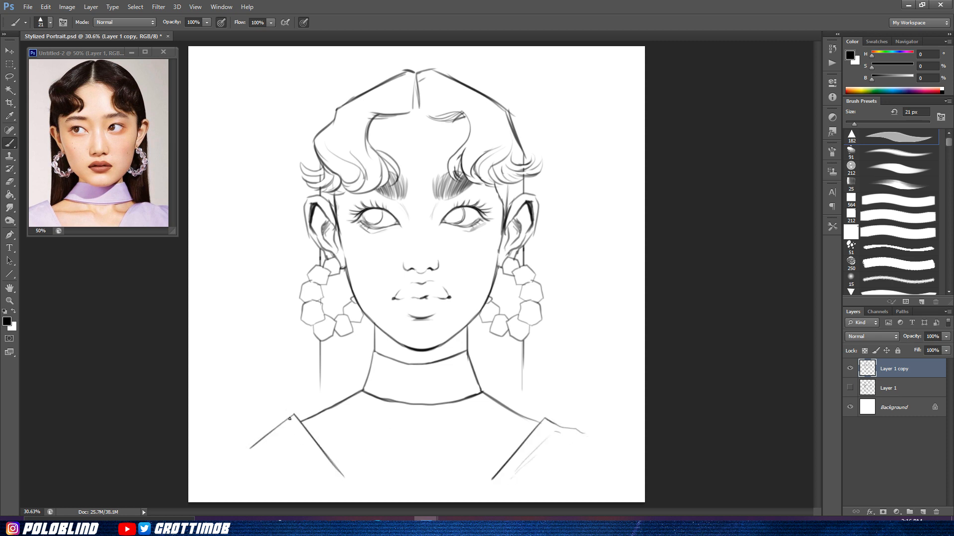
Step: Redraw the garment's outer shoulder lines extending sideways from the top of each neckline edge
key("e")
mouse_move(291, 417)
left_mouse_down()
mouse_move(254, 447)
mouse_move(234, 433)
left_mouse_up()
key("b")
key("e")
left_click_drag(548, 421, 590, 437)
key("b")
left_click_drag(543, 420, 596, 430)
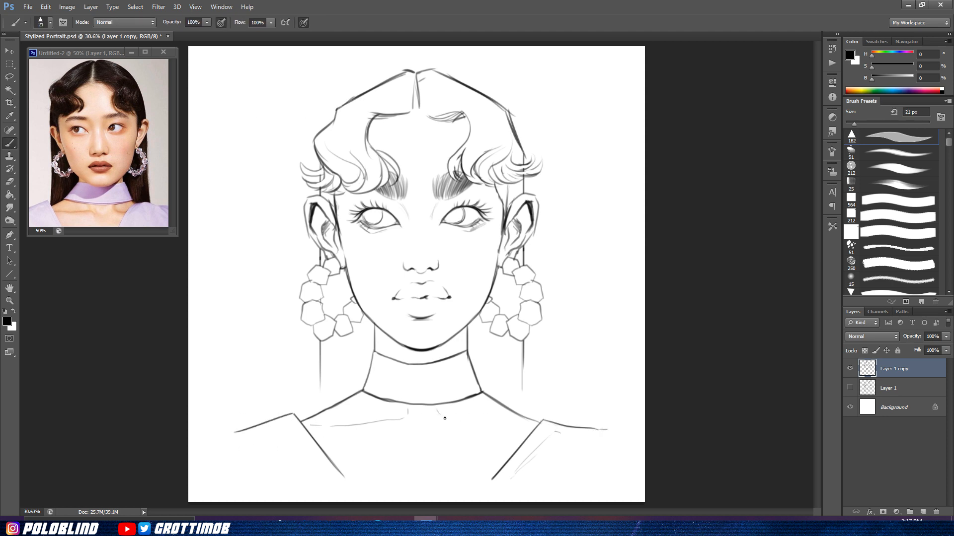
Step: Draw light collarbone lines and the notch between them below the choker, erasing stray marks
key("ctrl+z")
left_click_drag(460, 421, 533, 425)
key("e")
left_click_drag(408, 406, 407, 412)
key("b")
mouse_move(417, 418)
left_mouse_down()
mouse_move(416, 391)
mouse_move(441, 413)
left_mouse_up()
key("e")
key("b")
left_click_drag(417, 420, 421, 432)
left_click_drag(444, 344, 442, 343)
Step: Add a new layer beneath the line art and rename the line art layer "sketch"
left_click(894, 391)
left_click(922, 513)
double_click(899, 369)
type("sketch")
key("Return")
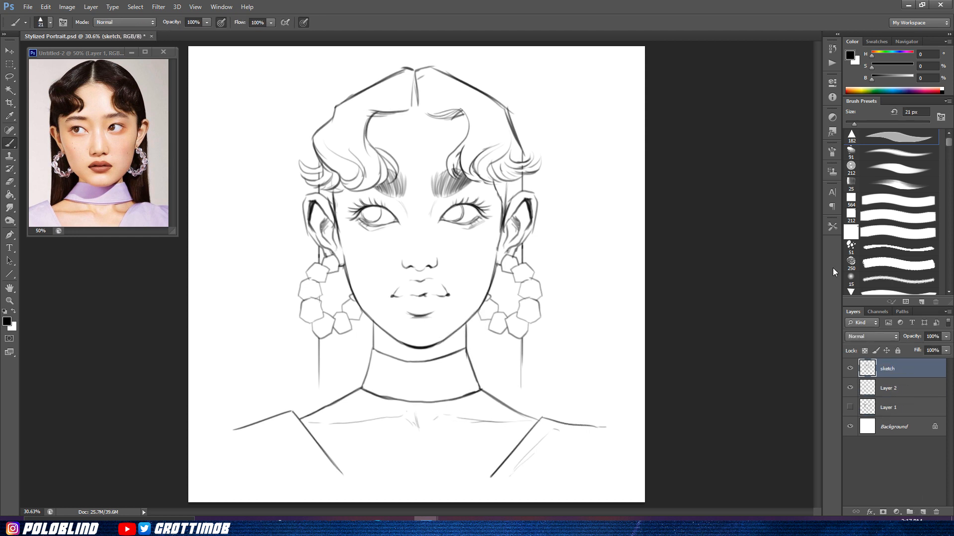
Step: Choose a brush preset and a skin-tone foreground color, and make Layer 2 the active layer
scroll(893, 182, "down", 1)
left_click(894, 189)
left_click(8, 323)
left_click(483, 260)
left_click(371, 141)
left_click(579, 134)
key("ctrl+z")
mouse_move(415, 253)
left_mouse_down()
mouse_move(447, 219)
mouse_move(408, 273)
left_mouse_up()
left_click(889, 388)
Step: Block in the face and upper neck on Layer 2 with an enlarged square brush in light peach (H 18, S 22, B 100)
key("bracketright")
key("bracketright")
left_click(7, 321)
left_click(482, 262)
left_click(579, 135)
key("bracketright")
key("bracketright")
mouse_move(410, 181)
left_mouse_down()
mouse_move(442, 127)
mouse_move(463, 219)
mouse_move(408, 318)
mouse_move(358, 223)
mouse_move(309, 210)
left_mouse_up()
mouse_move(492, 201)
left_mouse_down()
mouse_move(419, 320)
mouse_move(373, 199)
mouse_move(392, 157)
mouse_move(380, 268)
left_mouse_up()
Step: Paint the ears in the skin tone and erase the color spilling over the front curls and face outline
left_click(890, 186)
left_click_drag(892, 124, 899, 125)
key("ctrl+z")
mouse_move(356, 242)
left_mouse_down()
mouse_move(359, 269)
mouse_move(330, 273)
mouse_move(332, 259)
left_mouse_up()
key("e")
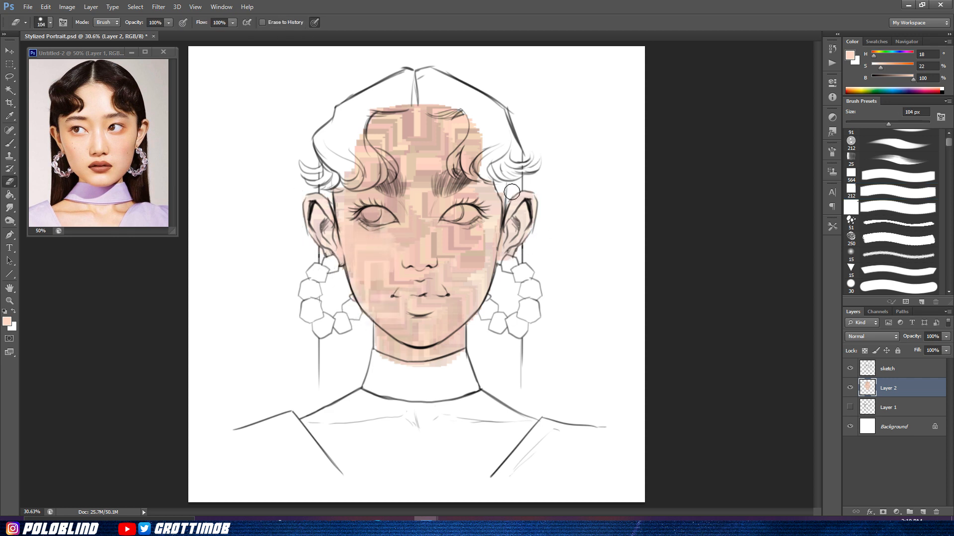
mouse_move(484, 143)
left_mouse_down()
mouse_move(468, 168)
mouse_move(475, 114)
mouse_move(454, 166)
mouse_move(482, 127)
mouse_move(462, 106)
mouse_move(387, 107)
mouse_move(356, 130)
mouse_move(393, 165)
mouse_move(376, 156)
mouse_move(379, 174)
mouse_move(362, 183)
mouse_move(363, 169)
mouse_move(343, 182)
left_mouse_up()
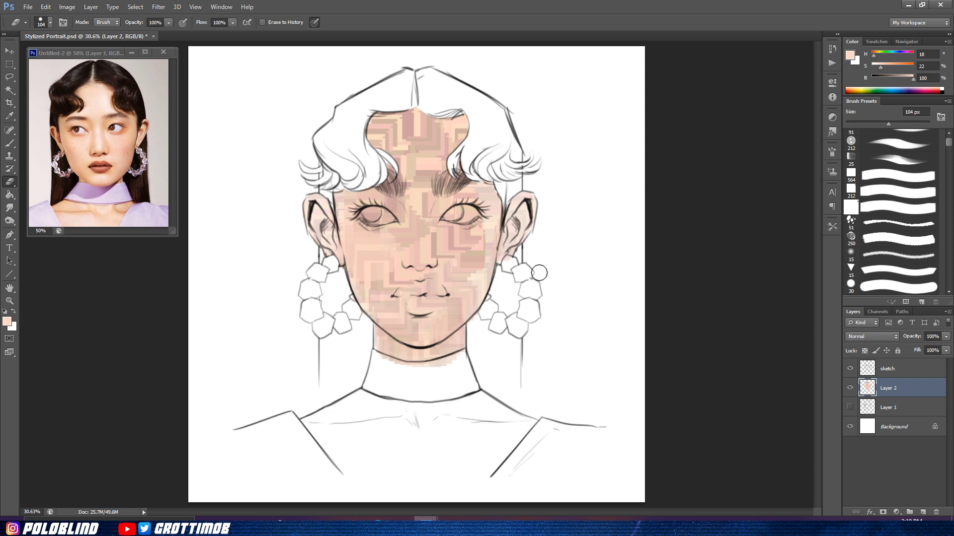
Step: Fill the chest between the neckline edges with the skin tone, and erase the paint over the choker and outside the neckline
key("b")
mouse_move(333, 438)
left_mouse_down()
mouse_move(365, 396)
mouse_move(365, 447)
mouse_move(458, 468)
mouse_move(477, 401)
mouse_move(425, 484)
mouse_move(420, 412)
left_mouse_up()
key("e")
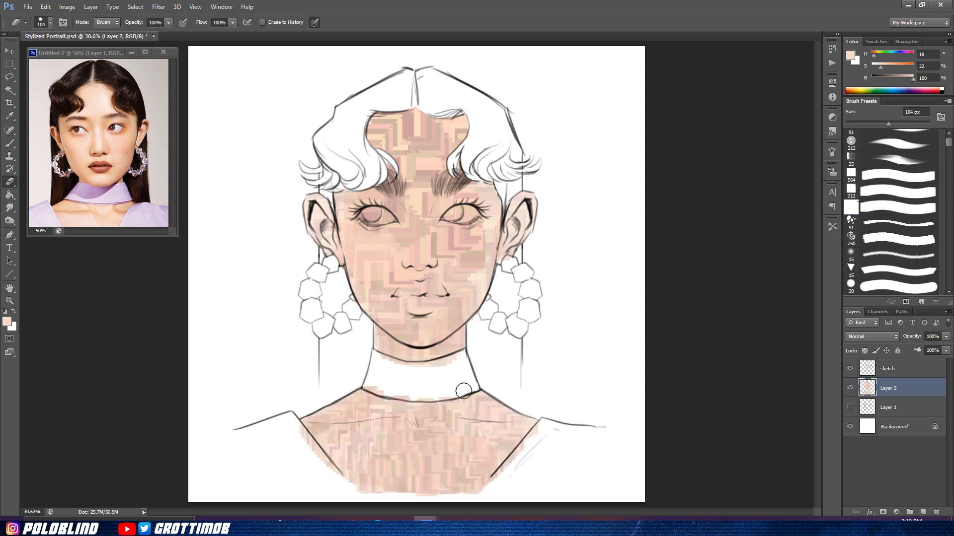
mouse_move(542, 435)
left_mouse_down()
mouse_move(336, 485)
mouse_move(355, 492)
left_mouse_up()
key("b")
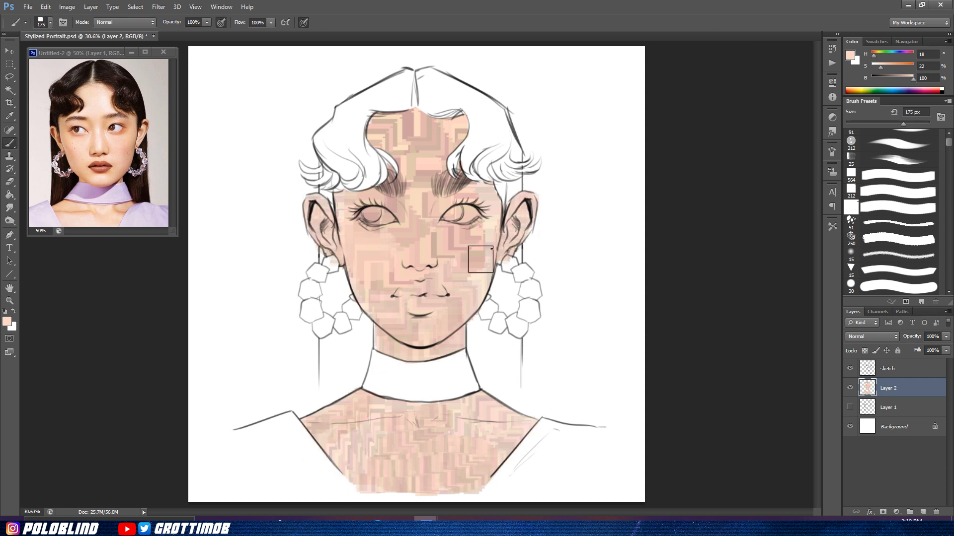
Step: Clean up the skin paint's edges and erase the skin tone from inside both eyes
key("e")
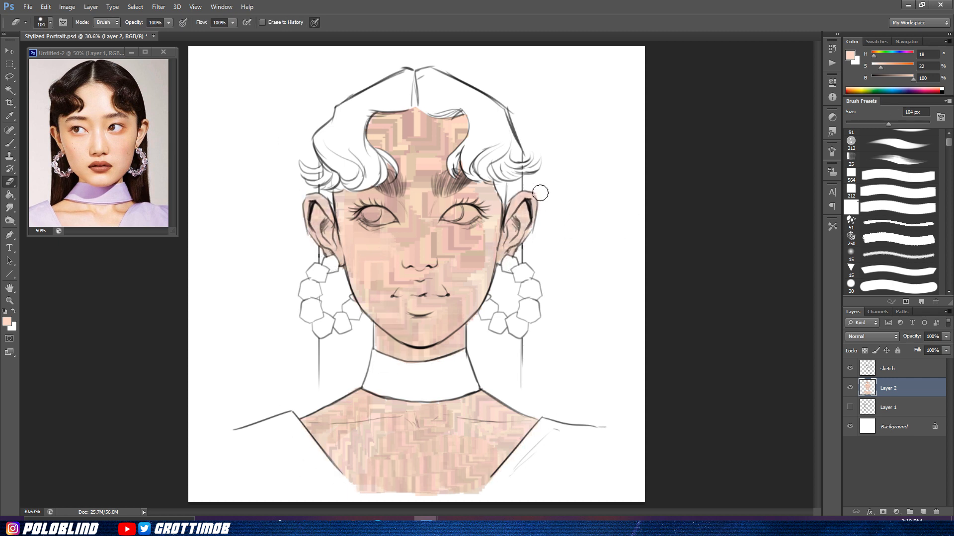
key("b")
key("e")
mouse_move(470, 216)
left_mouse_down()
mouse_move(449, 218)
mouse_move(462, 212)
left_mouse_up()
mouse_move(395, 219)
left_mouse_down()
mouse_move(375, 212)
mouse_move(373, 221)
left_mouse_up()
key("b")
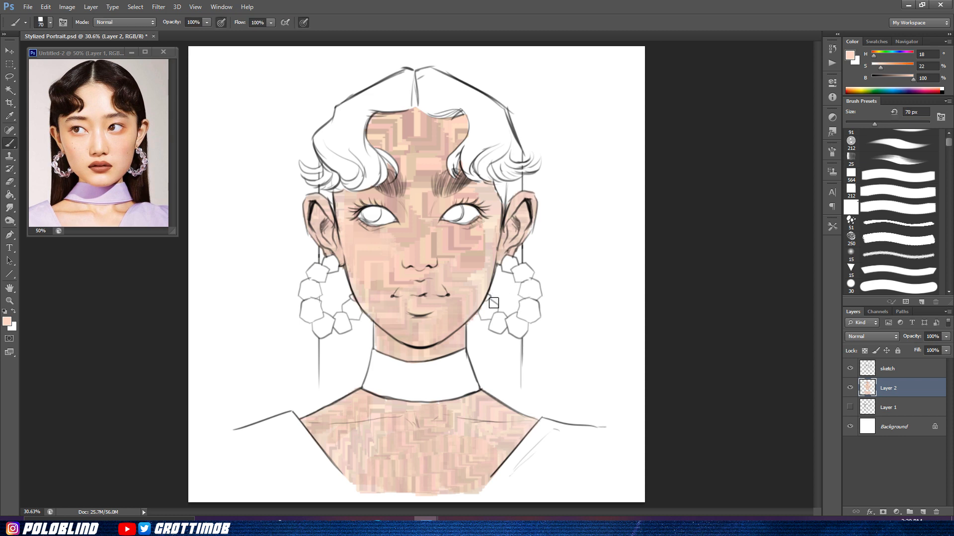
Step: Lock Layer 2's transparent pixels and smooth the patchy strokes across the face with a large round brush in light peach
right_click(331, 107)
double_click(501, 221)
mouse_move(469, 239)
left_mouse_down()
mouse_move(453, 253)
mouse_move(477, 279)
left_mouse_up()
left_click(865, 351)
mouse_move(393, 232)
left_mouse_down()
mouse_move(345, 227)
mouse_move(377, 208)
mouse_move(417, 129)
mouse_move(383, 134)
mouse_move(419, 215)
mouse_move(364, 294)
left_mouse_up()
left_click_drag(481, 185, 450, 216)
Step: Paint pink eyeshadow (H 0, S 31, B 95) around the outer corners of both eyes
left_click(7, 322)
left_click_drag(483, 165, 483, 141)
left_click(382, 148)
key("Return")
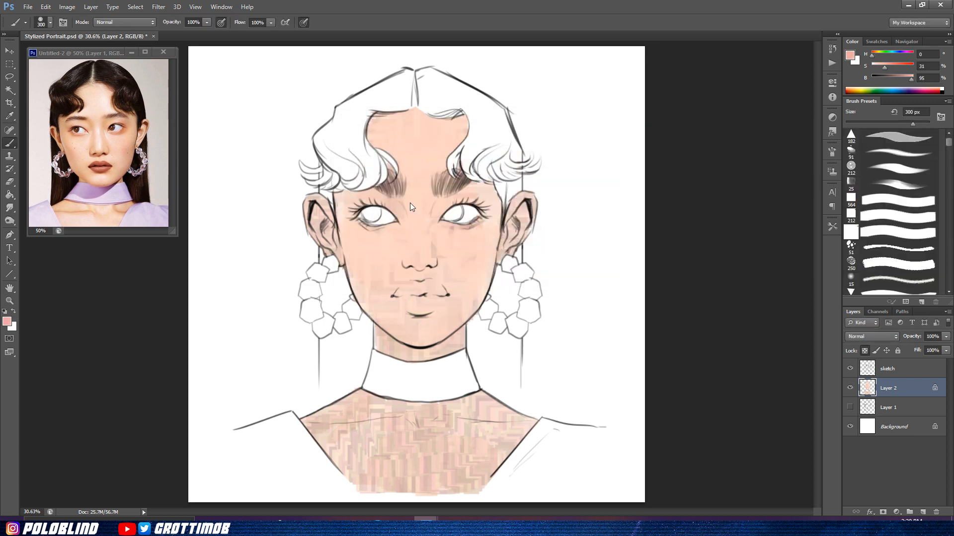
left_click(356, 204)
left_click_drag(344, 219, 382, 200)
left_click_drag(492, 209, 490, 195)
left_click(433, 212, "alt")
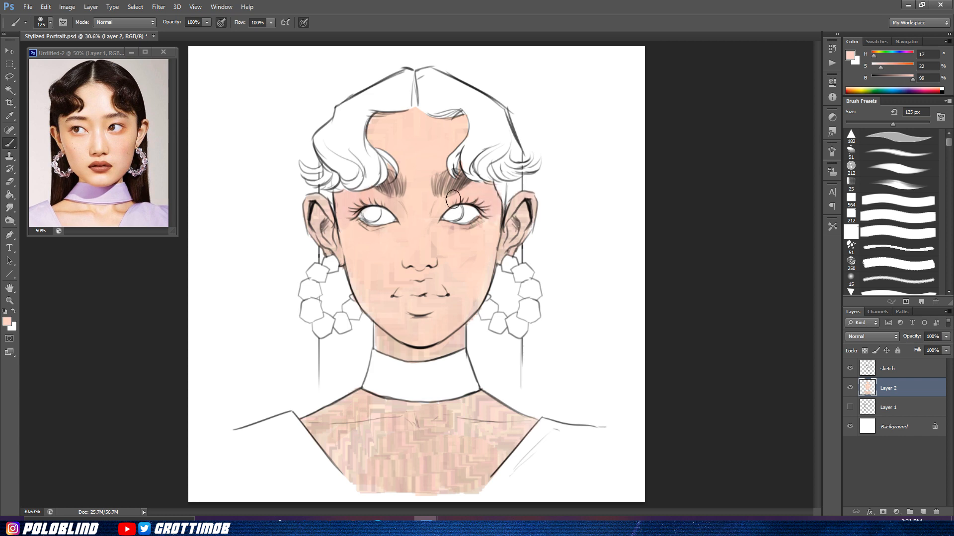
Step: Smooth the remaining patches on the cheeks and mouth area with sampled skin tones and a 175 px brush
left_click(864, 350)
key("bracketright")
key("bracketright")
left_click_drag(371, 240, 401, 308)
left_click(428, 201, "alt")
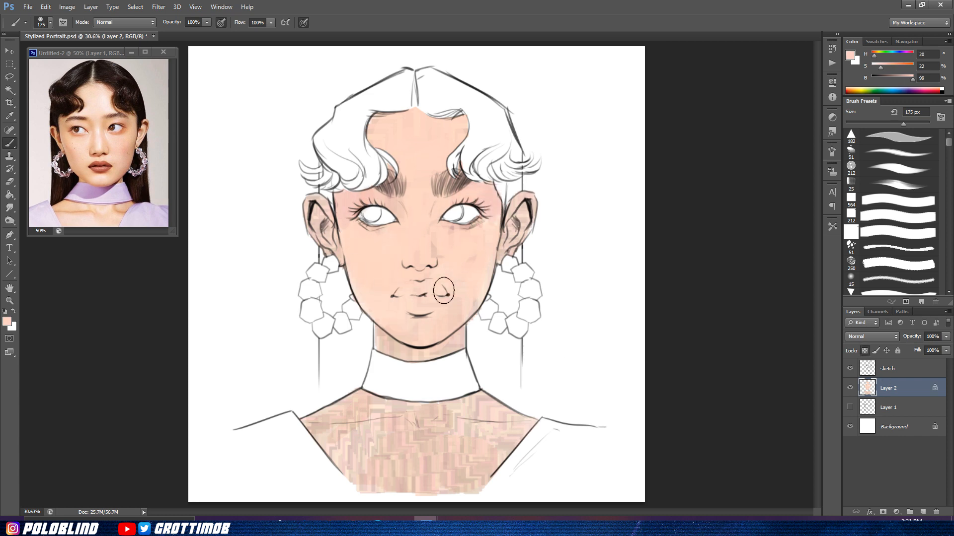
left_click_drag(461, 255, 457, 303)
Step: Pick a warmer blush tone, redo the first cheek stroke with adjusted brush settings, and paint blush on the cheeks
left_click(7, 321)
left_click(482, 264)
left_click(398, 154)
left_click(578, 134)
mouse_move(342, 226)
left_mouse_down()
mouse_move(372, 287)
mouse_move(364, 278)
left_mouse_up()
key("ctrl+z")
left_click(285, 22)
left_click_drag(493, 240, 465, 288)
Step: Blend the blush on both cheeks into the surrounding skin with sampled tones and a 300 px brush
left_click(368, 277, "alt")
left_click(358, 258, "alt")
left_click_drag(362, 247, 378, 284)
key("bracketright")
key("bracketright")
key("bracketright")
mouse_move(484, 238)
left_mouse_down()
mouse_move(467, 278)
mouse_move(456, 275)
left_mouse_up()
left_click(443, 267, "alt")
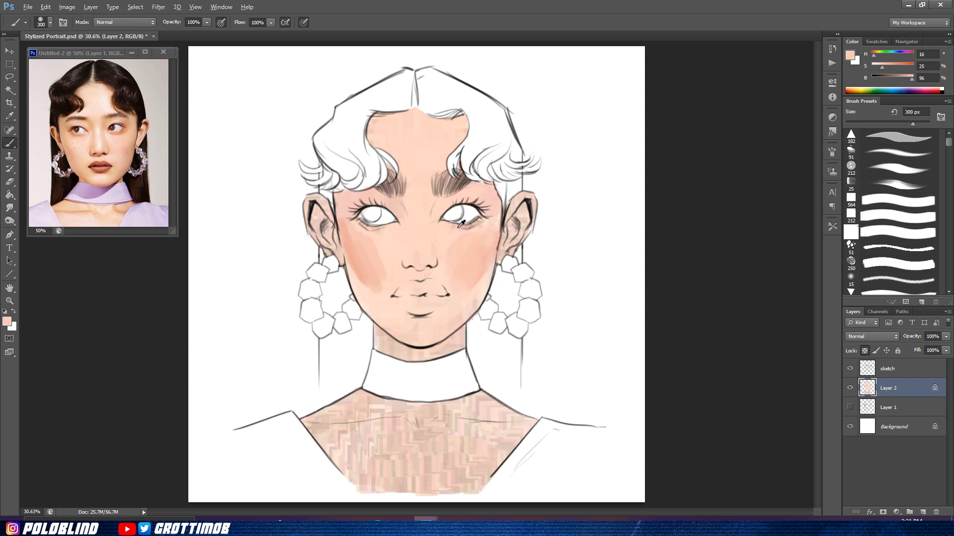
left_click(378, 256, "alt")
left_click(375, 230, "alt")
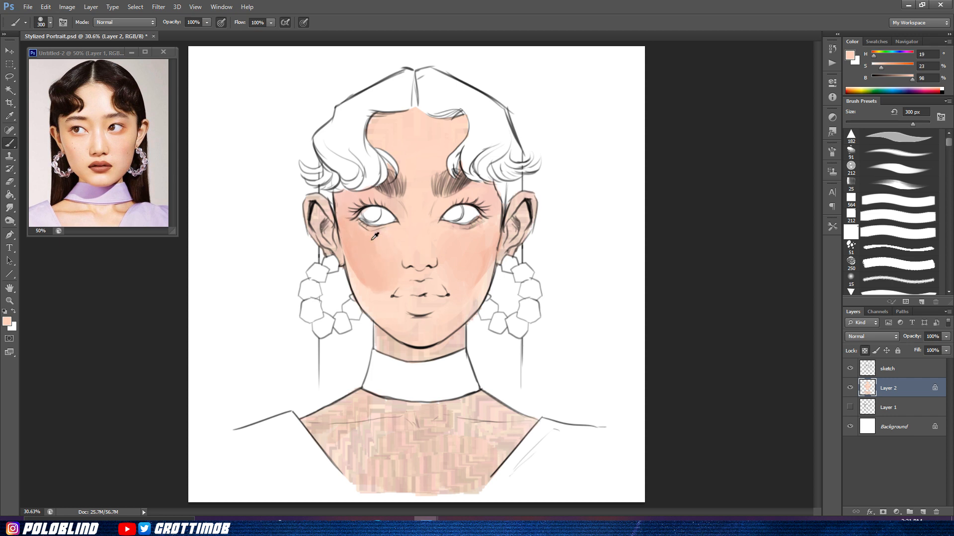
left_click(362, 258, "alt")
Step: Try shading the jaw and chin with a newly picked skin tone and a smaller brush
left_click(8, 324)
left_click(386, 149)
key("Return")
key("bracketleft")
key("bracketleft")
key("bracketleft")
left_click_drag(399, 338, 370, 301)
mouse_move(459, 306)
left_mouse_down()
mouse_move(450, 329)
mouse_move(377, 317)
left_mouse_up()
key("ctrl+z")
Step: Pick another warm skin tone and shade the jawline and underside of the chin with it
left_click(7, 322)
left_click(394, 148)
key("Return")
left_click_drag(442, 330, 464, 303)
left_click(456, 314, "alt")
mouse_move(416, 334)
left_mouse_down()
mouse_move(449, 326)
mouse_move(385, 319)
mouse_move(376, 308)
mouse_move(418, 330)
left_mouse_up()
Step: Blend the chin and jaw shading into the cheeks with sampled skin tones, and reduce the brush to 100 px
left_click(393, 330, "alt")
left_click(383, 314, "alt")
left_click(432, 336, "alt")
left_click(394, 326, "alt")
mouse_move(372, 298)
left_mouse_down()
mouse_move(386, 310)
mouse_move(380, 319)
left_mouse_up()
left_click(865, 351)
left_click(408, 315, "alt")
left_click_drag(471, 299, 477, 302)
left_click(424, 147, "alt")
key("bracketleft")
key("bracketleft")
key("bracketleft")
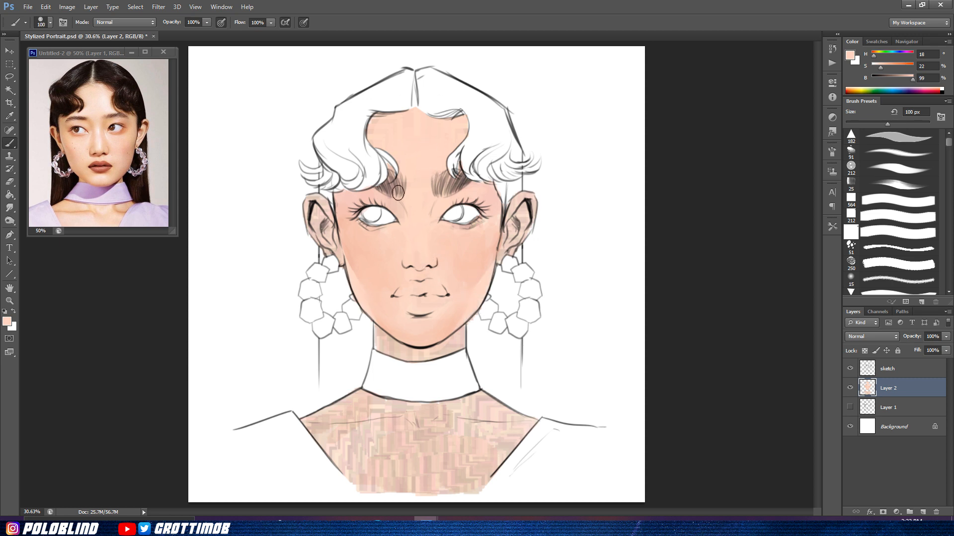
Step: Shade the forehead along the hairline in salmon (H 10, S 45, B 91) with a 250 px brush and blend it with sampled tones
key("bracketright")
key("bracketright")
key("bracketright")
key("bracketright")
left_click(7, 320)
left_click(389, 144)
left_click(484, 264)
left_click(401, 152)
key("Return")
left_click_drag(349, 126, 394, 96)
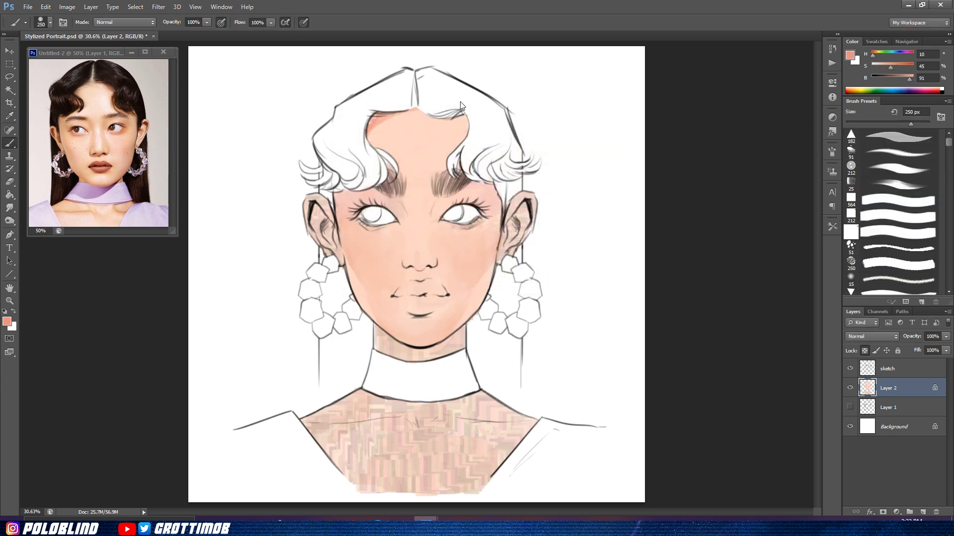
left_click(459, 125, "alt")
left_click(381, 120, "alt")
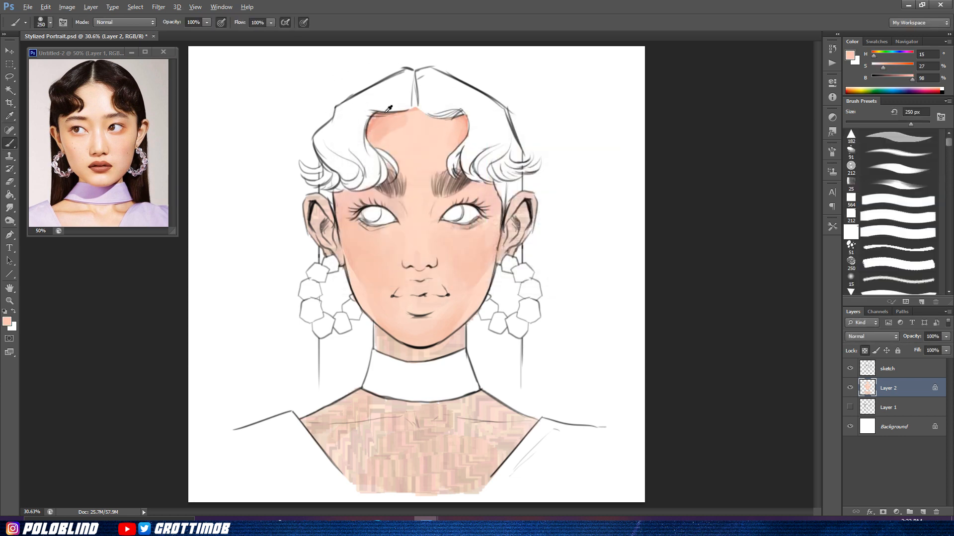
Step: Smooth the patchy color on both ears with sampled skin tones and a 100 px brush
left_click(454, 196, "alt")
key("bracketleft")
key("bracketleft")
key("bracketleft")
key("bracketleft")
key("bracketleft")
mouse_move(524, 204)
left_mouse_down()
mouse_move(520, 248)
mouse_move(510, 206)
left_mouse_up()
key("slash")
left_click(468, 266, "alt")
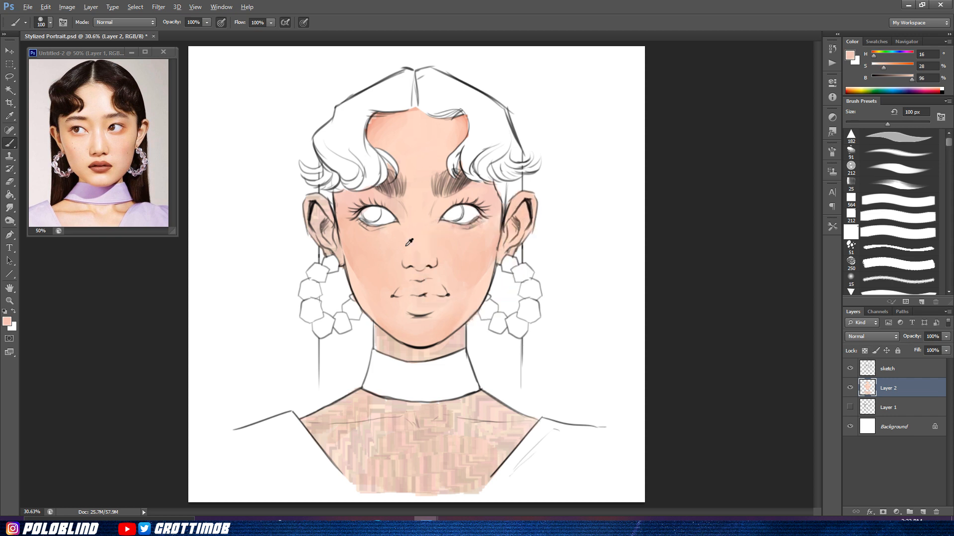
left_click(336, 220, "alt")
left_click_drag(316, 214, 327, 239)
Step: Smooth the skin tone on the upper neck with a sampled color, and cover the center of the chest with an enlarged brush
left_click(448, 352, "alt")
mouse_move(448, 352)
left_mouse_down()
mouse_move(464, 334)
mouse_move(389, 351)
left_mouse_up()
key("bracketright")
key("bracketright")
key("bracketright")
key("bracketright")
left_click_drag(419, 441, 420, 453)
Step: Smooth the remaining patches on the upper chest beneath the choker with a 500 px brush
key("bracketright")
key("bracketright")
key("bracketright")
key("bracketright")
key("slash")
mouse_move(461, 392)
left_mouse_down()
mouse_move(446, 405)
mouse_move(485, 402)
left_mouse_up()
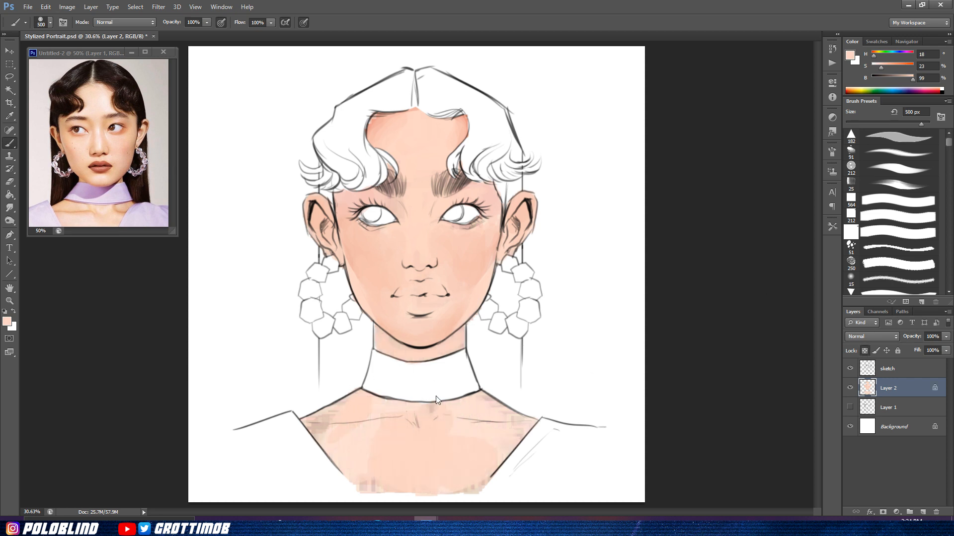
left_click_drag(371, 396, 312, 404)
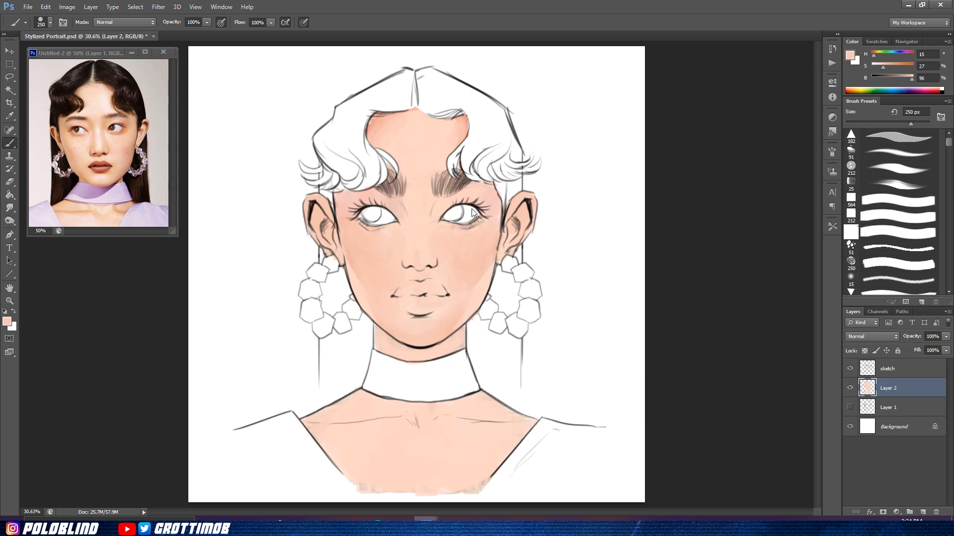
Step: Paint a pale highlight (H 24, S 16, B 100) down the nose bridge with a 90 px brush and blend its sides with sampled tones
left_click(7, 322)
left_click(354, 141)
left_click(579, 135)
key("bracketleft")
key("bracketleft")
key("bracketleft")
key("bracketleft")
key("bracketleft")
key("bracketleft")
left_click(7, 322)
left_click_drag(362, 142, 364, 134)
left_click(481, 259)
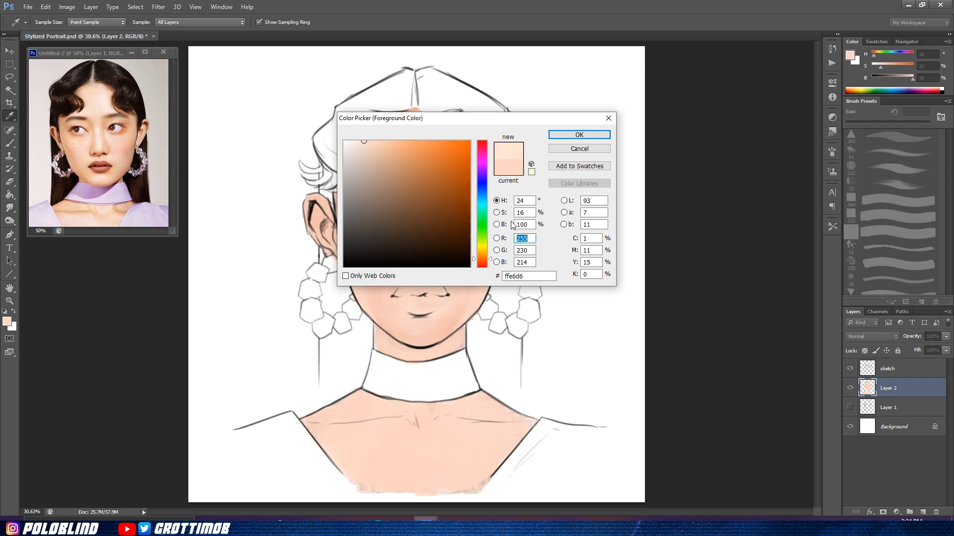
left_click(578, 136)
left_click_drag(418, 218, 419, 257)
left_click(406, 229, "alt")
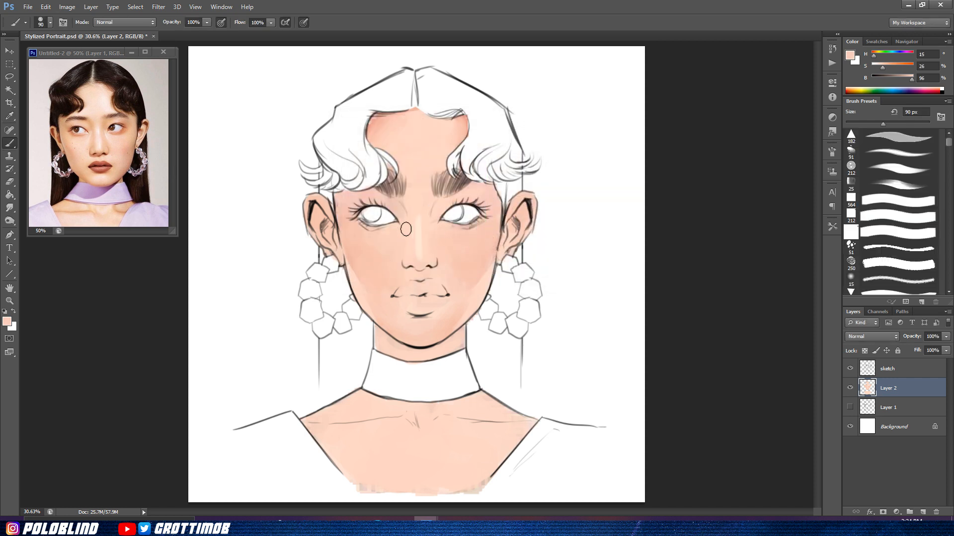
left_click(418, 247, "alt")
Step: Fill both lips with brownish red (H 7, S 48, B 73), with the opacity pressure setting switched off
left_click(480, 265)
left_click_drag(402, 170, 411, 186)
left_click(579, 135)
mouse_move(428, 289)
left_mouse_down()
mouse_move(416, 311)
mouse_move(445, 299)
mouse_move(426, 304)
left_mouse_up()
left_click(221, 23)
left_click(7, 321)
left_click(404, 175)
left_click(578, 136)
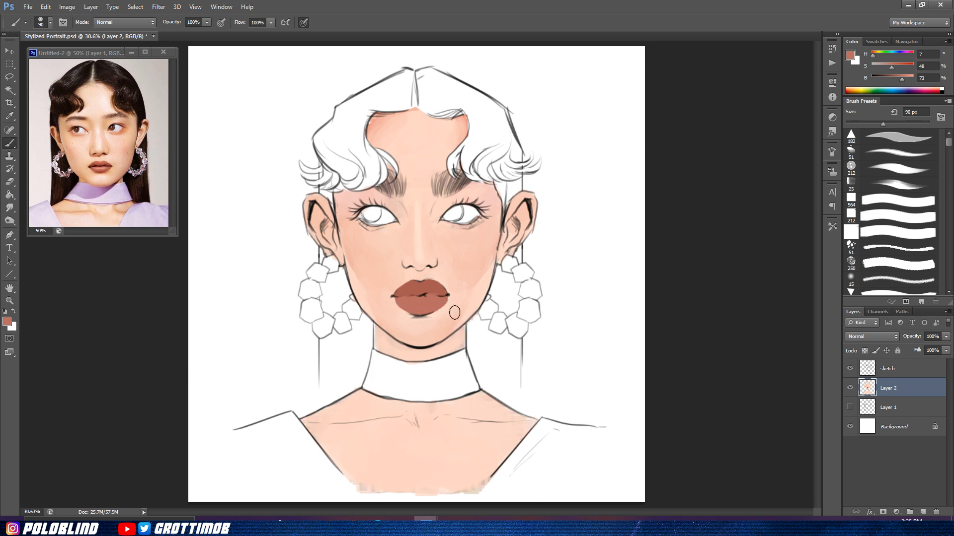
Step: Choose a soft round brush preset and tint the outer cheeks with a warmer tone picked from the sampled skin color
scroll(889, 224, "down", 5)
left_click(894, 254)
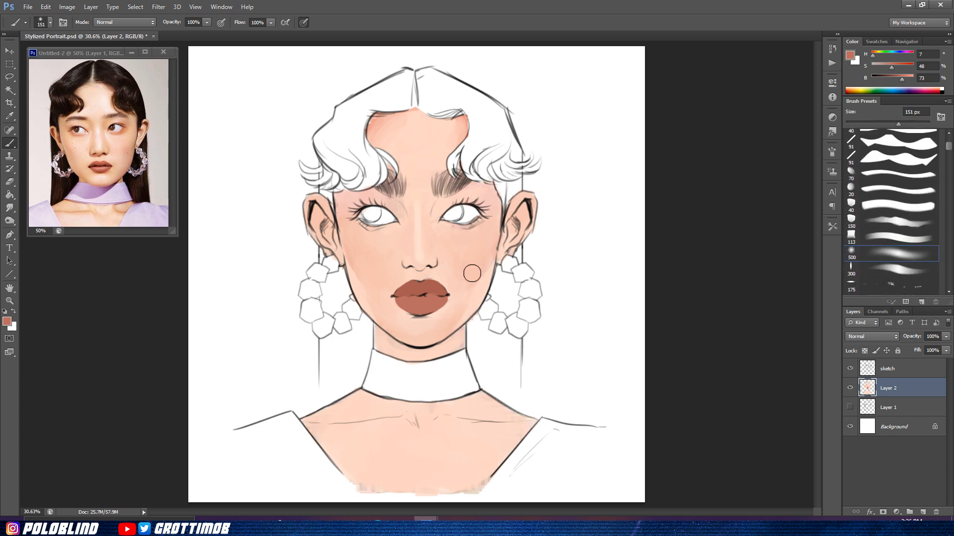
left_click(350, 272, "alt")
left_click(7, 321)
left_click(393, 142)
left_click(482, 265)
left_click(577, 136)
left_click_drag(356, 273, 341, 242)
left_click(356, 234, "alt")
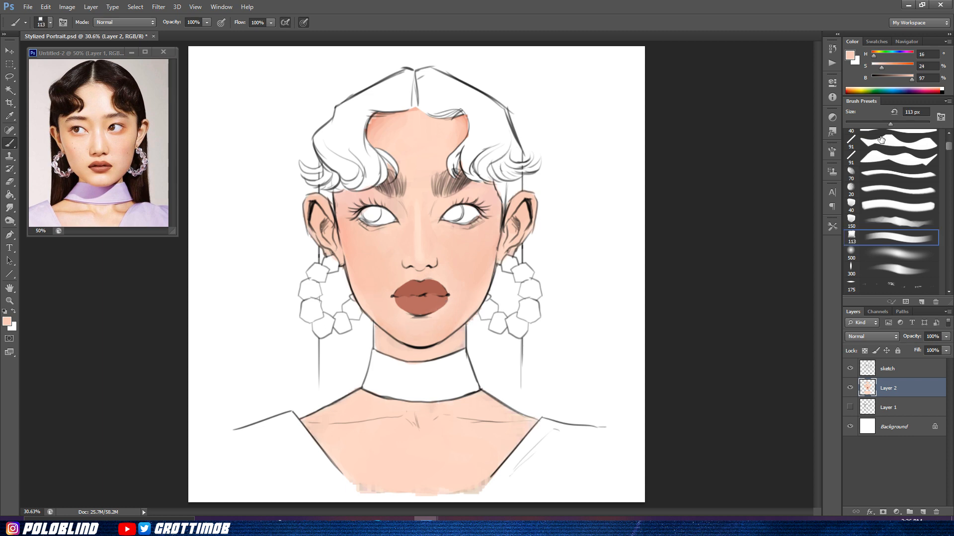
Step: Paint pale highlights (H 17, S 16, B 100) on both inner cheeks beneath the eyes, reducing the brush from 125 to 90 px
left_click(7, 321)
left_click_drag(406, 122, 506, 113)
left_click(465, 132)
left_click(662, 125)
mouse_move(396, 234)
left_mouse_down()
mouse_move(370, 236)
mouse_move(391, 255)
mouse_move(367, 247)
left_mouse_up()
mouse_move(444, 237)
left_mouse_down()
mouse_move(473, 234)
mouse_move(453, 255)
left_mouse_up()
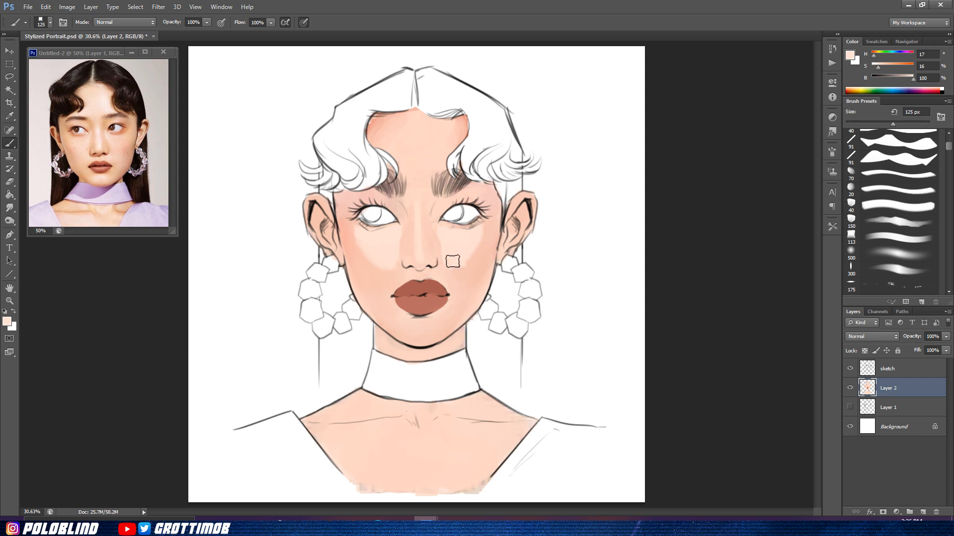
key("bracketleft")
key("bracketleft")
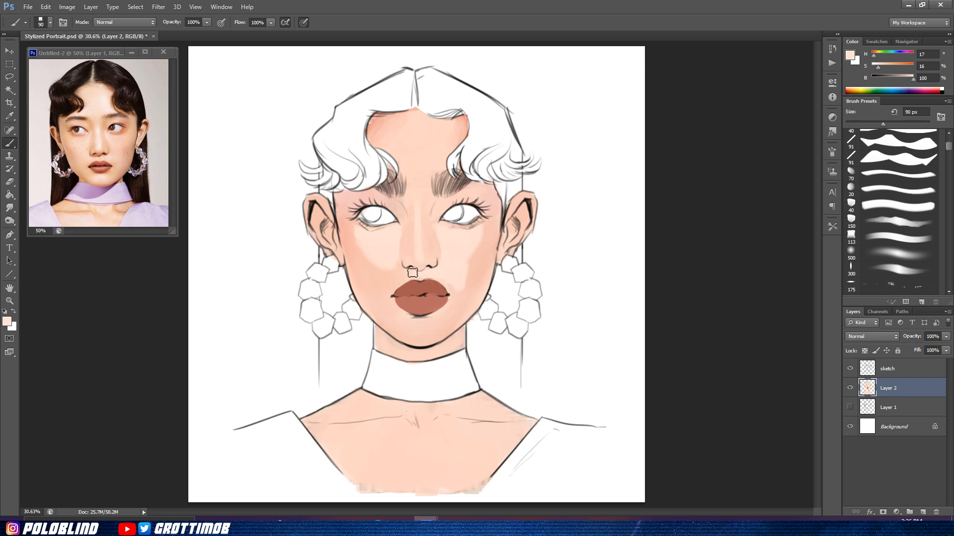
Step: Blend the edges of both cheek highlights into the surrounding skin with a larger brush and tones sampled from the face
key("bracketright")
key("bracketright")
key("bracketright")
key("bracketright")
key("bracketright")
key("bracketright")
left_click(374, 267, "alt")
left_click(366, 244, "alt")
left_click_drag(374, 267, 353, 235)
left_click(379, 284, "alt")
left_click(482, 237, "alt")
left_click(455, 284, "alt")
left_click_drag(478, 243, 468, 287)
left_click(468, 287, "alt")
left_click(450, 243, "alt")
Step: Paint a lighter tone on the center of the forehead, blend it with sampled skin tones, and save the document
left_click(873, 237)
left_click(7, 322)
left_click(463, 132)
left_click(672, 124)
mouse_move(416, 151)
left_mouse_down()
mouse_move(416, 121)
mouse_move(407, 139)
left_mouse_up()
left_click(873, 254)
key("bracketleft")
left_click(414, 137, "alt")
left_click(415, 136, "alt")
key("ctrl+s")
Step: Paint warm shading (H 14, S 37, B 96) beneath both eyes with a 50 px brush and refine it with sampled tones
left_click(887, 237)
scroll(876, 162, "up", 4)
left_click(875, 138)
key("bracketleft")
key("bracketleft")
key("bracketleft")
key("bracketleft")
key("bracketleft")
left_click(374, 238, "alt")
left_click(7, 322)
left_click(490, 137)
left_click(681, 125)
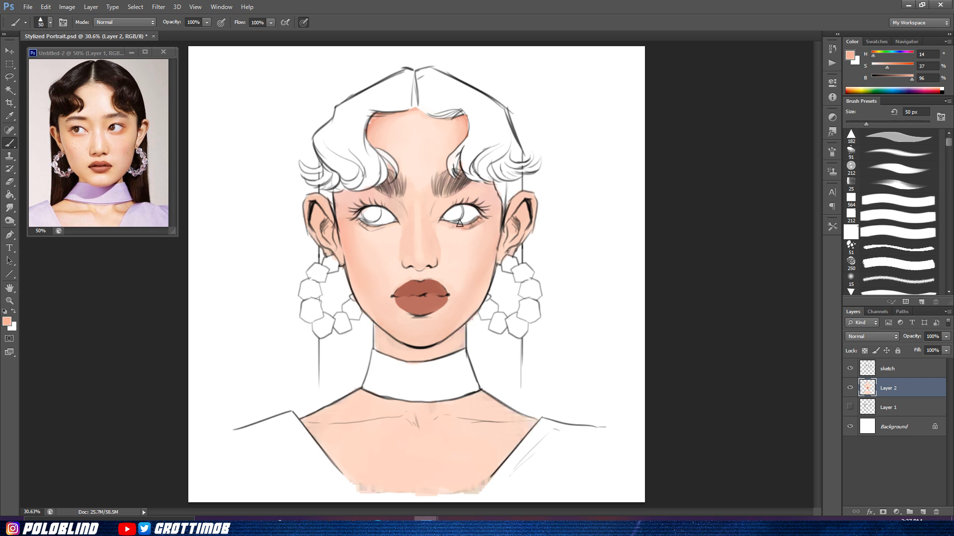
left_click(364, 225, "alt")
left_click(457, 227, "alt")
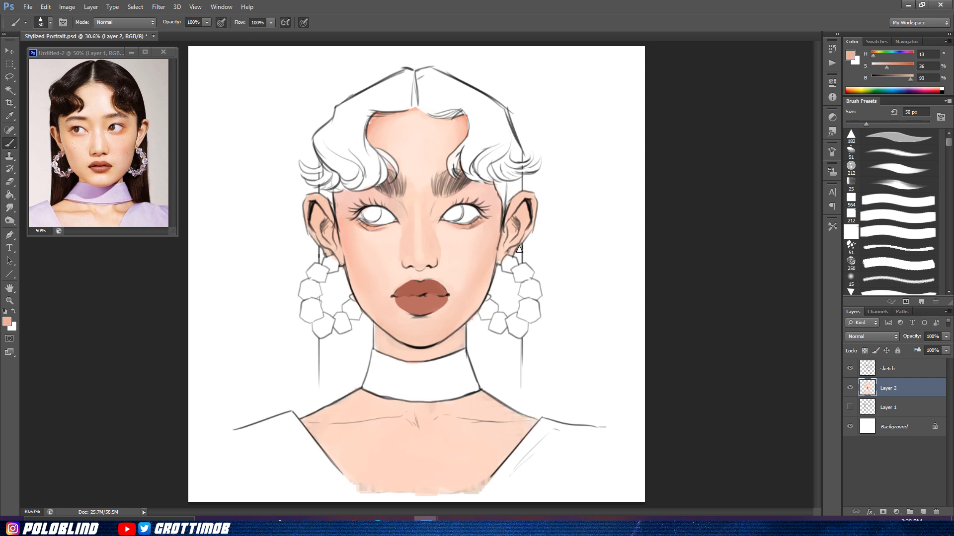
Step: Tint the skin around the lashes and outer eye corners with orange (H 13, S 49, B 92), using a soft brush reduced to 40 px
left_click(7, 322)
left_click(507, 138)
left_click(681, 125)
scroll(873, 245, "down", 3)
left_click(874, 229)
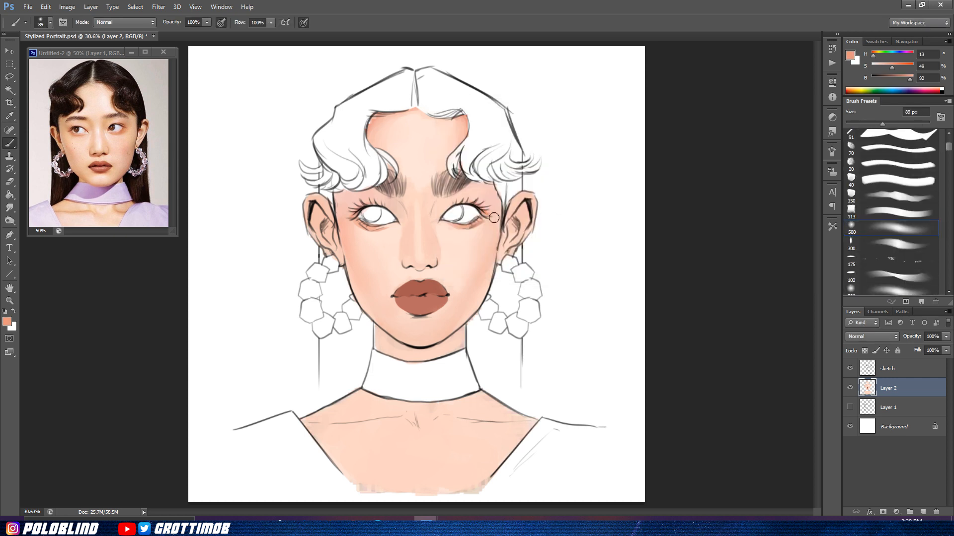
key("bracketleft")
key("bracketleft")
key("bracketleft")
key("bracketleft")
key("bracketleft")
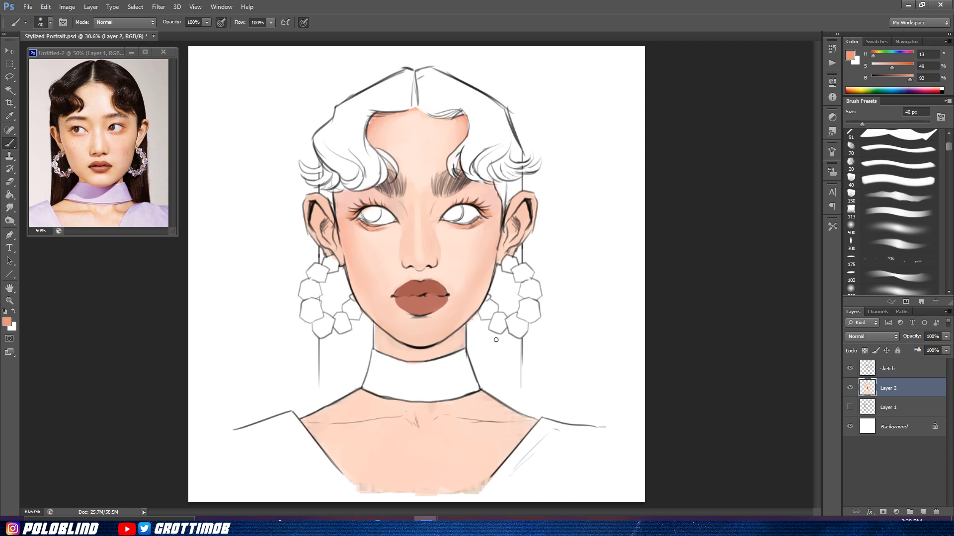
Step: Lasso the hair left of the parting, pick near-black (H 227, S 10, B 13), and try filling the selection with the Paint Bucket
key("l")
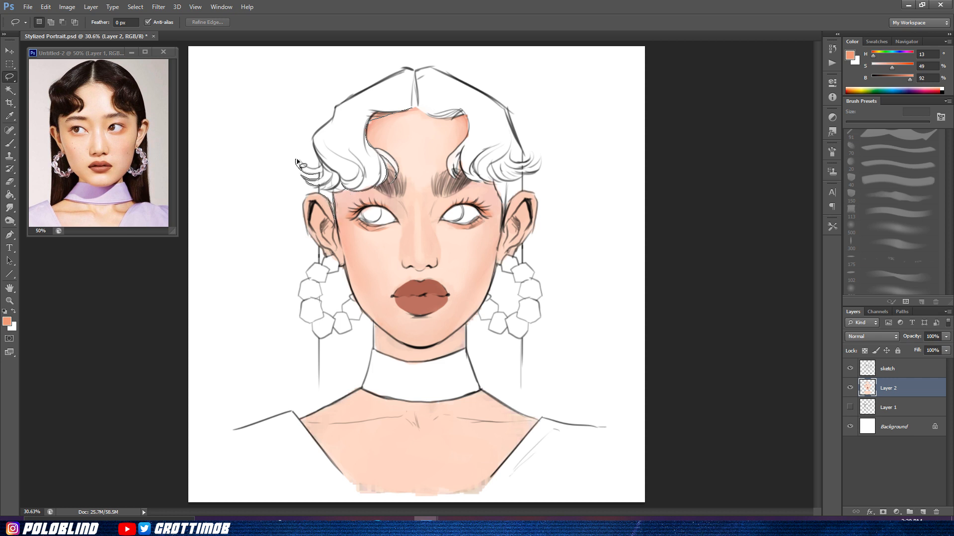
left_click_drag(337, 123, 414, 108)
key("g")
left_click(7, 322)
left_click(581, 179)
left_click(456, 242)
left_click(681, 125)
left_click(382, 102)
key("ctrl+z")
Step: Paint the selected left half of the hair near-black with a brush enlarged to 700 px and opacity pressure off, and deselect
key("b")
scroll(885, 219, "up", 5)
scroll(886, 219, "down", 8)
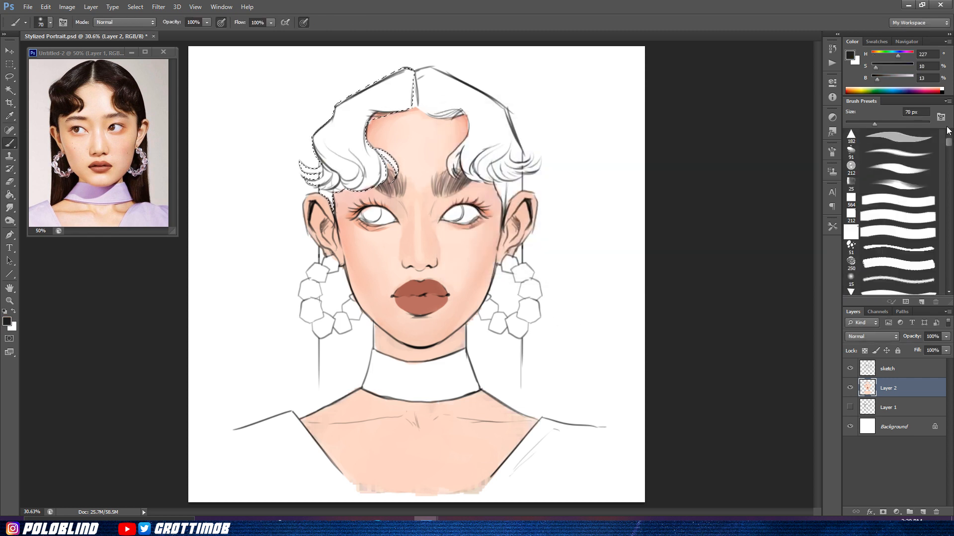
left_click(886, 161)
key("bracketright")
key("bracketright")
key("bracketright")
key("bracketright")
key("bracketright")
key("bracketright")
key("bracketright")
key("bracketright")
key("bracketright")
key("bracketright")
key("bracketright")
left_click(221, 23)
mouse_move(357, 186)
left_mouse_down()
mouse_move(378, 161)
mouse_move(319, 91)
mouse_move(313, 169)
left_mouse_up()
key("bracketright")
key("bracketright")
key("bracketright")
key("bracketright")
key("bracketright")
key("bracketright")
key("ctrl+d")
Step: Lasso the hair right of the parting, including its curls and sideburn, paint it near-black, and deselect
key("l")
mouse_move(440, 120)
left_mouse_down()
mouse_move(469, 127)
mouse_move(447, 158)
left_mouse_up()
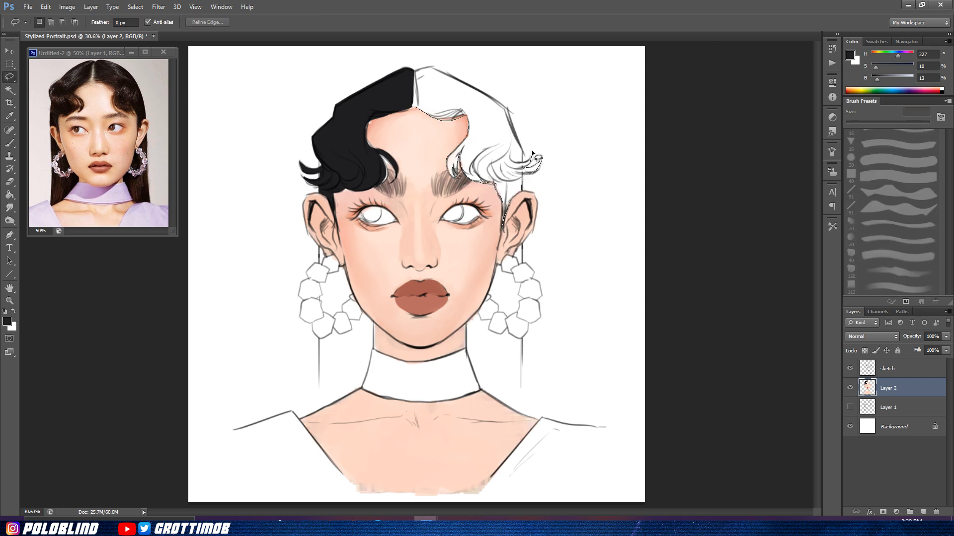
left_click_drag(504, 109, 415, 70)
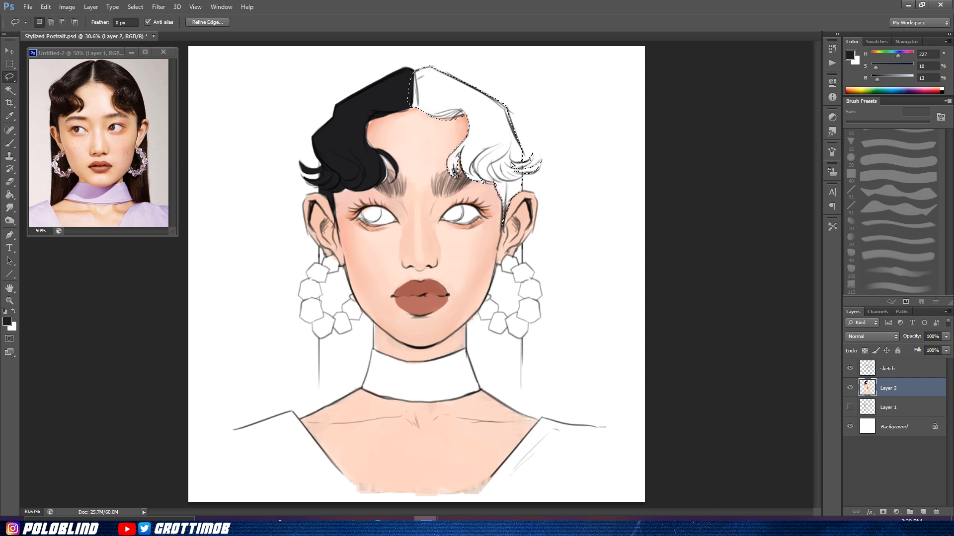
key("b")
mouse_move(499, 159)
left_mouse_down()
mouse_move(450, 158)
mouse_move(355, 48)
left_mouse_up()
key("ctrl+d")
Step: Select the narrow hair area just below the left ear, paint it near-black, and clear the selection
key("l")
left_click_drag(325, 257, 324, 248)
key("b")
mouse_move(322, 248)
left_mouse_down()
mouse_move(321, 263)
mouse_move(338, 271)
mouse_move(334, 302)
mouse_move(323, 268)
mouse_move(319, 400)
left_mouse_up()
key("ctrl+d")
key("l")
key("ctrl+d")
Step: Outline the long hair behind the left side of the neck with the Polygonal Lasso, paint it near-black, and deselect
right_click(9, 77)
left_click(53, 86)
left_click(318, 248)
left_click(318, 410)
left_click(361, 389)
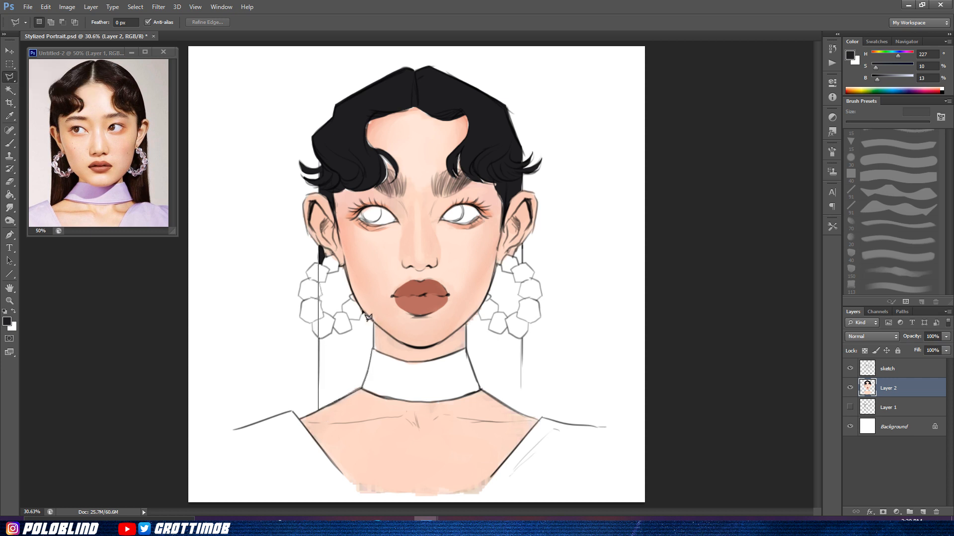
left_click(333, 267)
left_click(325, 256)
left_click(318, 248)
key("b")
left_click_drag(328, 278, 355, 367)
key("ctrl+d")
Step: Outline the long hair behind the right side of the neck with straight edges, paint it near-black, and deselect
left_click(12, 79)
left_click(524, 242)
left_click(522, 416)
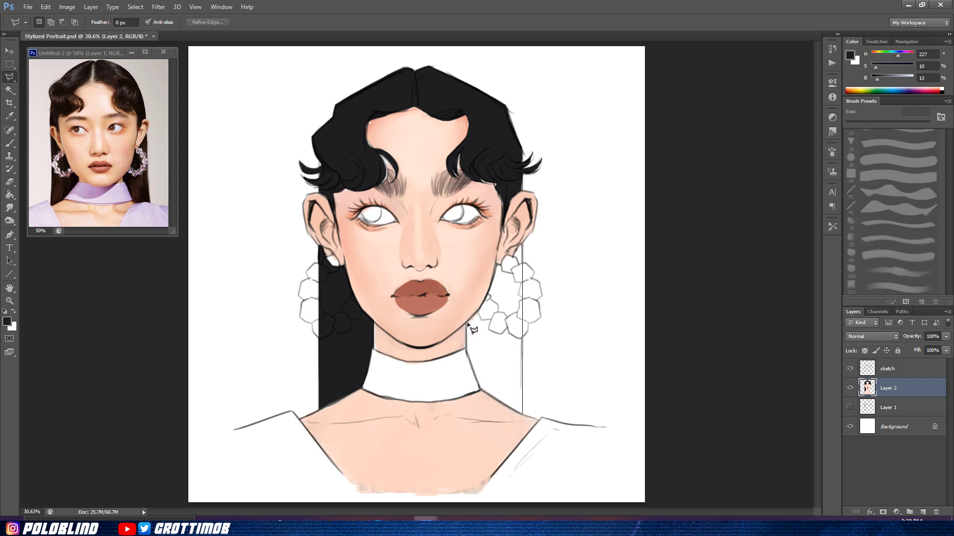
left_click(524, 244)
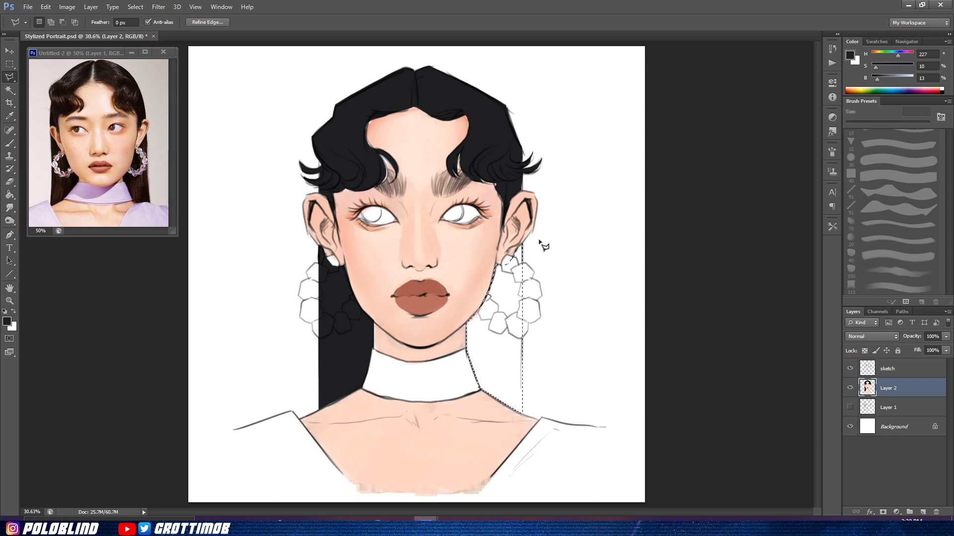
key("b")
left_click_drag(496, 278, 440, 332)
key("ctrl+d")
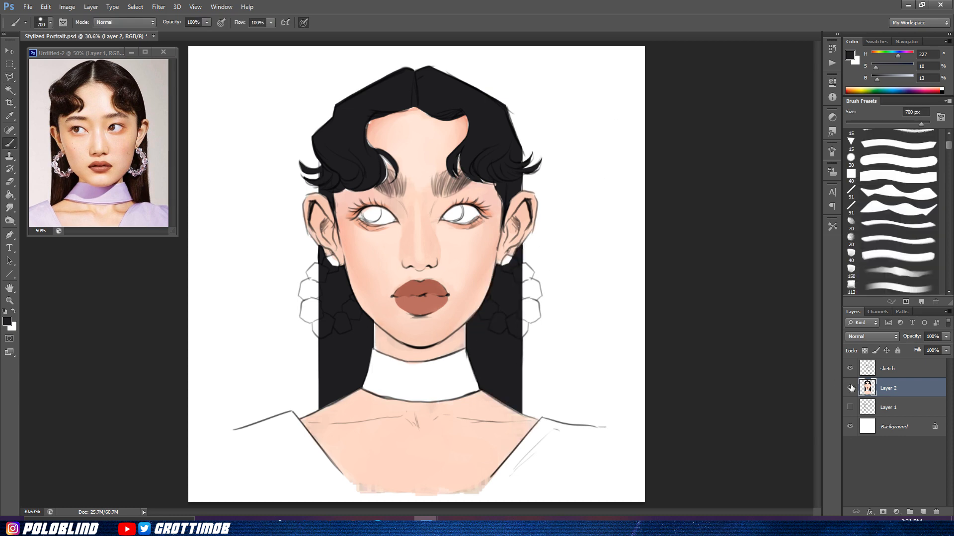
Step: Add a new layer above the skin and hair layer and select the left hoop earring by tracing its gems with the Polygonal Lasso
left_click(923, 512)
left_click(9, 77)
key("ctrl+plus")
key("ctrl+plus")
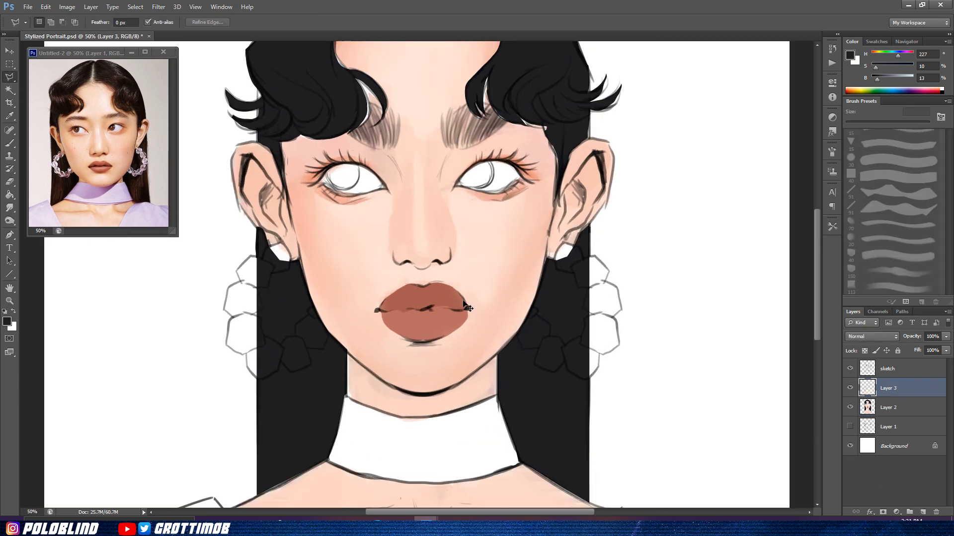
left_click_drag(283, 251, 407, 199)
left_click(374, 205)
left_click(360, 221)
left_click(364, 232)
left_click(347, 258)
left_click(356, 266)
left_click(349, 294)
left_click(366, 304)
left_click(383, 331)
left_click(404, 312)
left_click(415, 322)
left_click(433, 315)
left_click(431, 298)
left_click(447, 298)
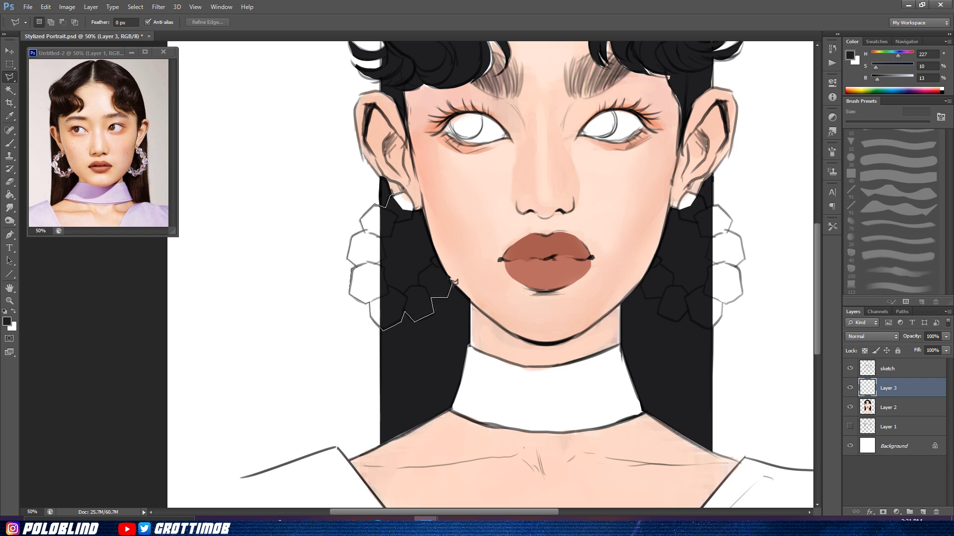
left_click(392, 235)
left_click(397, 222)
left_click(412, 218)
left_click(406, 192)
Step: Paint the selected left earring gems light lilac (H 289, S 23, B 100) and deselect
key("b")
left_click(7, 321)
left_click(583, 157)
left_click(474, 133)
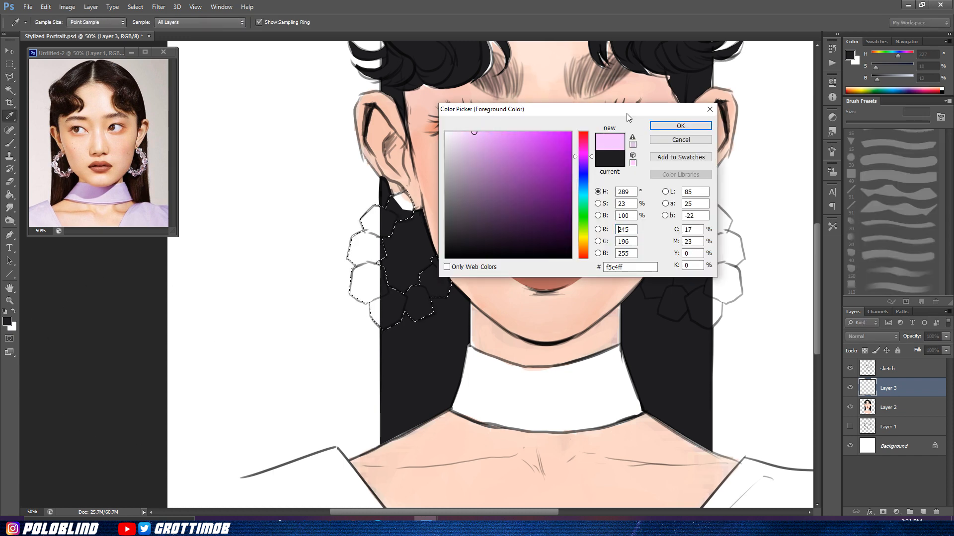
left_click(680, 126)
left_click_drag(385, 214, 422, 304)
key("ctrl+d")
key("l")
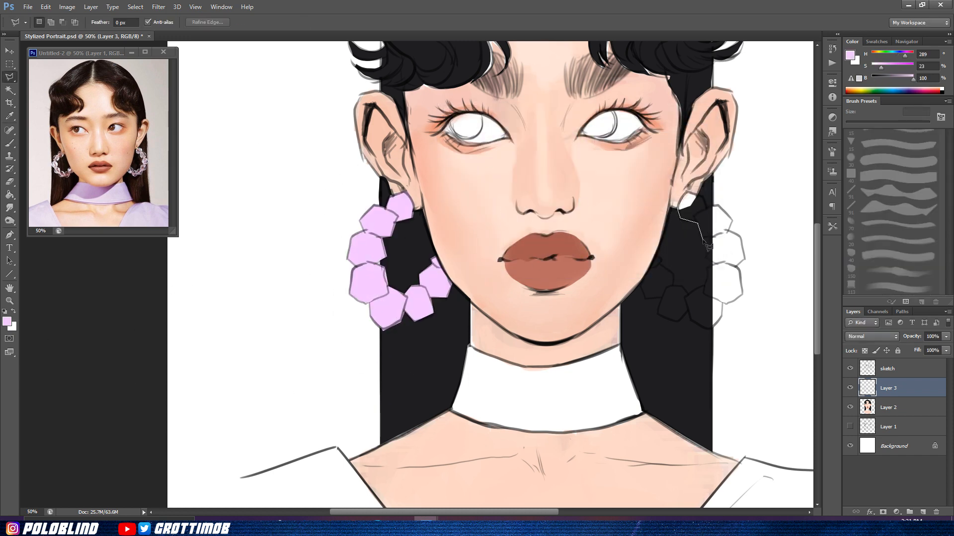
Step: Select the right hoop earring by tracing around its gems with the Polygonal Lasso
left_click(701, 236)
left_click(712, 237)
left_click(711, 257)
left_click(708, 261)
left_click(713, 264)
left_click(706, 284)
left_click(639, 281)
left_click(646, 297)
left_click(661, 297)
left_click(657, 315)
left_click(678, 323)
left_click(688, 311)
left_click(707, 327)
left_click(742, 294)
left_click(745, 259)
left_click(732, 220)
left_click(718, 204)
left_click(688, 192)
left_click(678, 209)
Step: Paint the selected right earring gems light lilac (H 289, S 23, B 100), deselect, and save the document
key("b")
left_click_drag(717, 201, 679, 302)
key("ctrl+d")
key("ctrl+0")
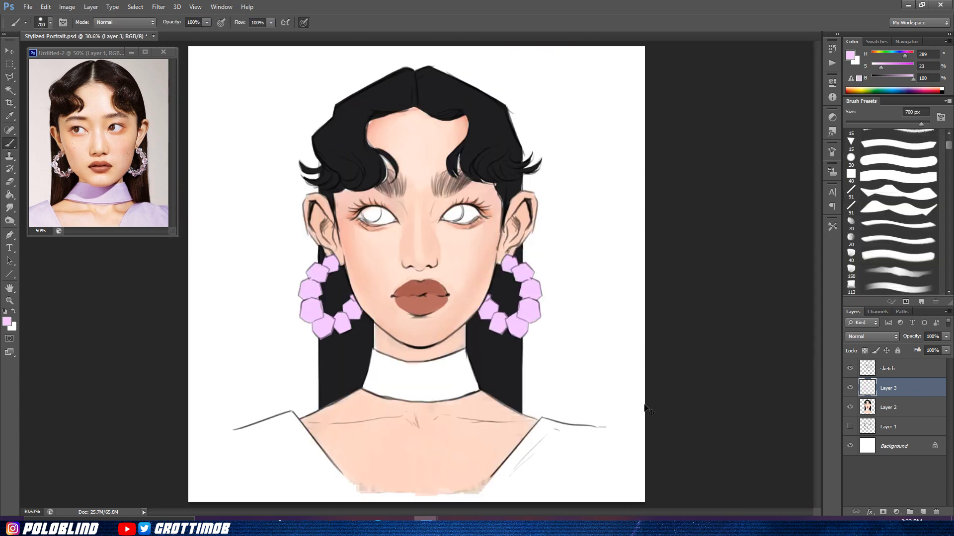
key("ctrl+s")
Step: Fill the choker with pale lilac (H 282, S 20, B 100) using the Paint Bucket
key("g")
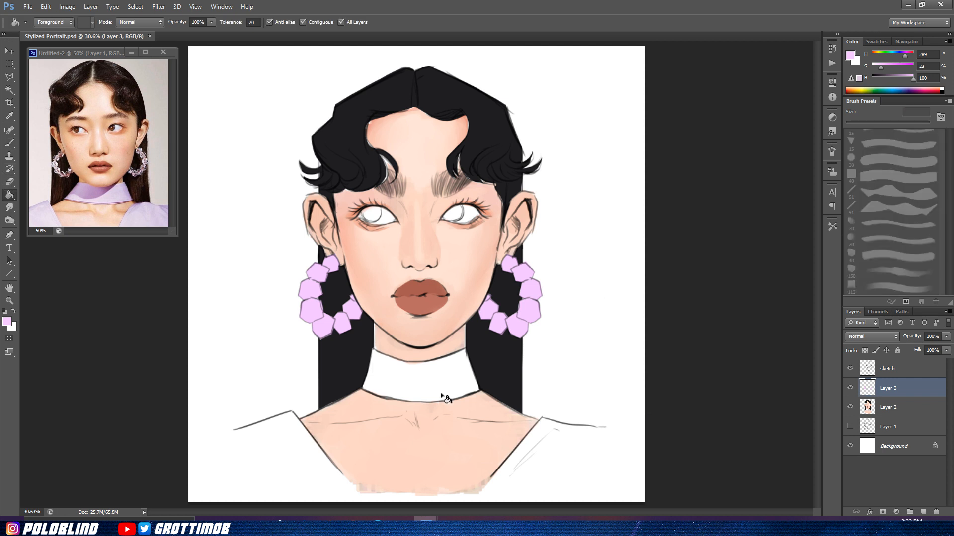
left_click(7, 321)
left_click(585, 159)
left_click(470, 132)
left_click(681, 125)
left_click(449, 386)
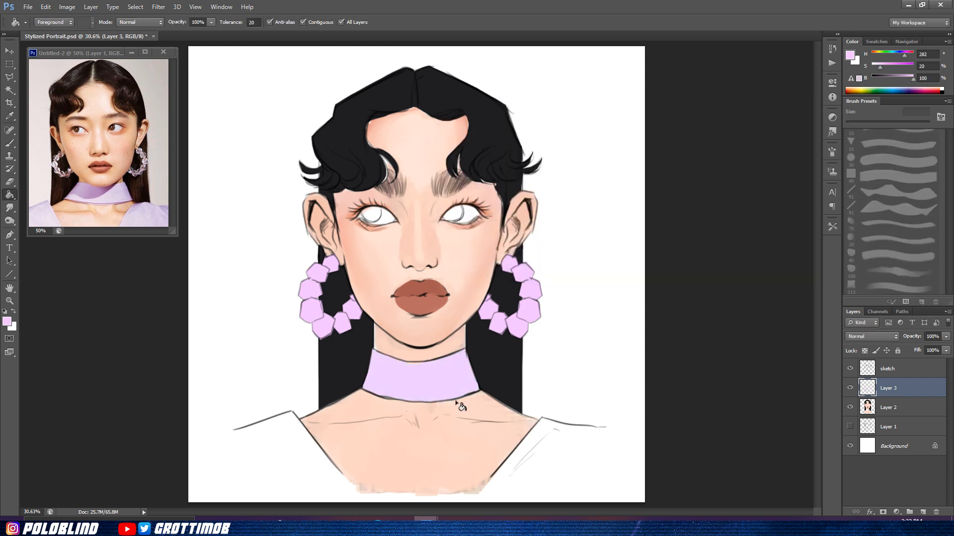
Step: Outline the left shoulder of the dress with the Polygonal Lasso, fill it pale lilac, and deselect
key("l")
left_click(225, 431)
left_click(344, 476)
left_click(369, 504)
left_click(227, 507)
left_click(225, 432)
key("g")
left_click(268, 453)
key("ctrl+d")
Step: Outline the right shoulder of the dress with straight edges, fill it pale lilac, and deselect
key("l")
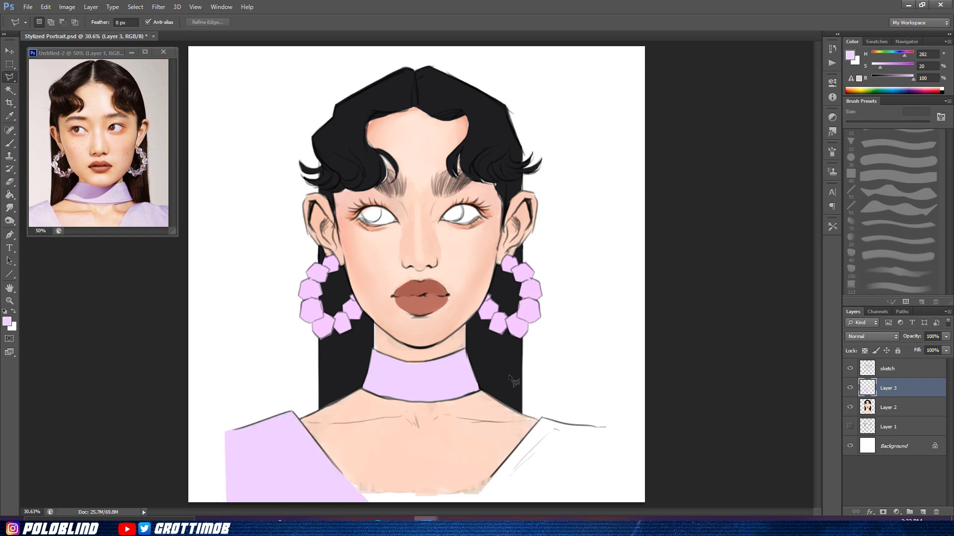
left_click(470, 503)
left_click(606, 428)
left_click(542, 417)
key("g")
left_click(571, 449)
key("ctrl+d")
Step: On Layer 2, extend the chest skin down to the canvas edge with the sampled skin tone at 175 px
key("b")
left_click(896, 408)
left_click(885, 256)
left_click(458, 478, "alt")
mouse_move(457, 491)
left_mouse_down()
mouse_move(469, 483)
mouse_move(396, 495)
left_mouse_up()
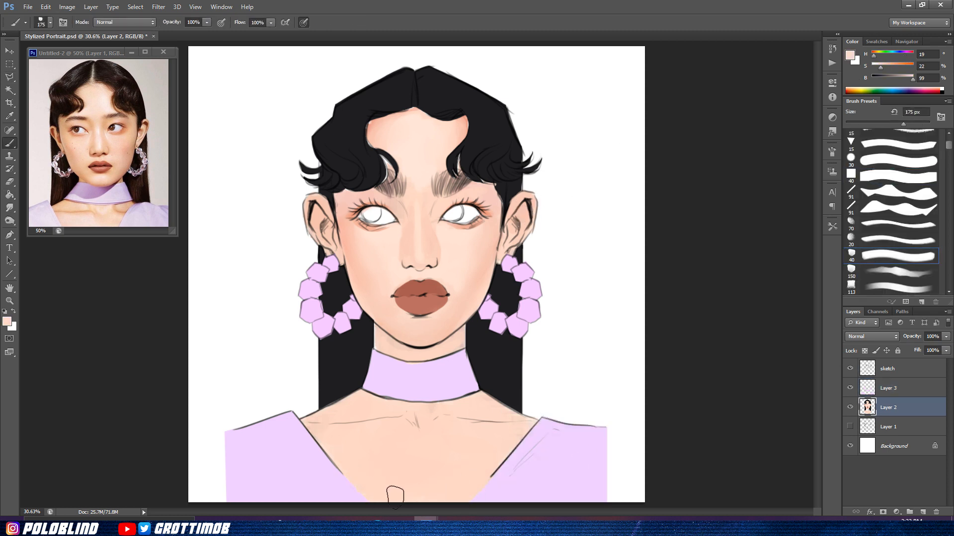
Step: Darken both eyebrows with near-black sampled from the hair, using a 100 px brush
left_click(460, 185, "alt")
key("bracketleft")
key("bracketleft")
key("bracketleft")
left_click_drag(466, 182, 438, 191)
left_click_drag(381, 185, 399, 192)
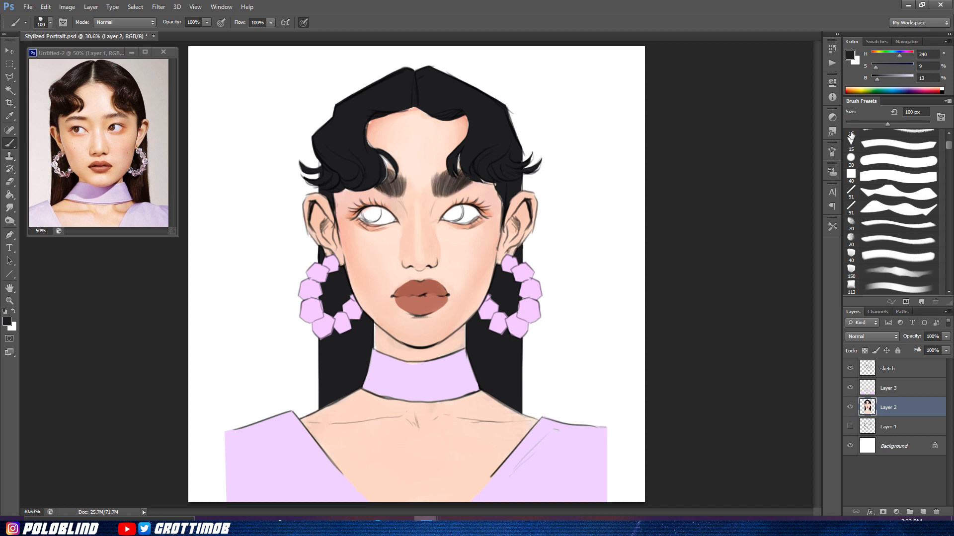
Step: Lock Layer 2's transparent pixels and dab the left ear with a 100 px brush in salmon (H 13, S 39, B 94)
left_click(872, 174)
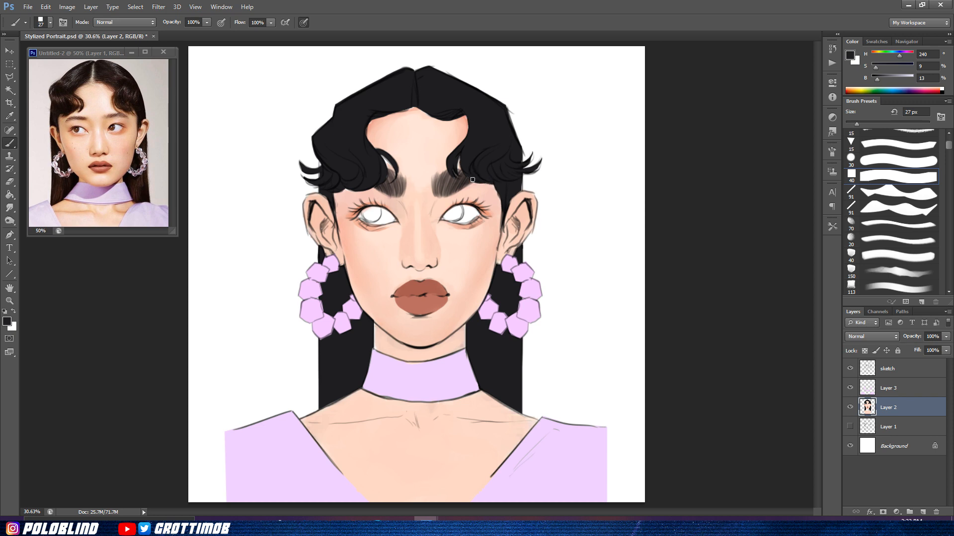
left_click(884, 255)
left_click_drag(947, 147, 947, 140)
left_click(884, 169)
left_click(863, 124)
left_click(348, 234, "alt")
left_click(7, 321)
left_click(494, 140)
left_click(680, 126)
key("b")
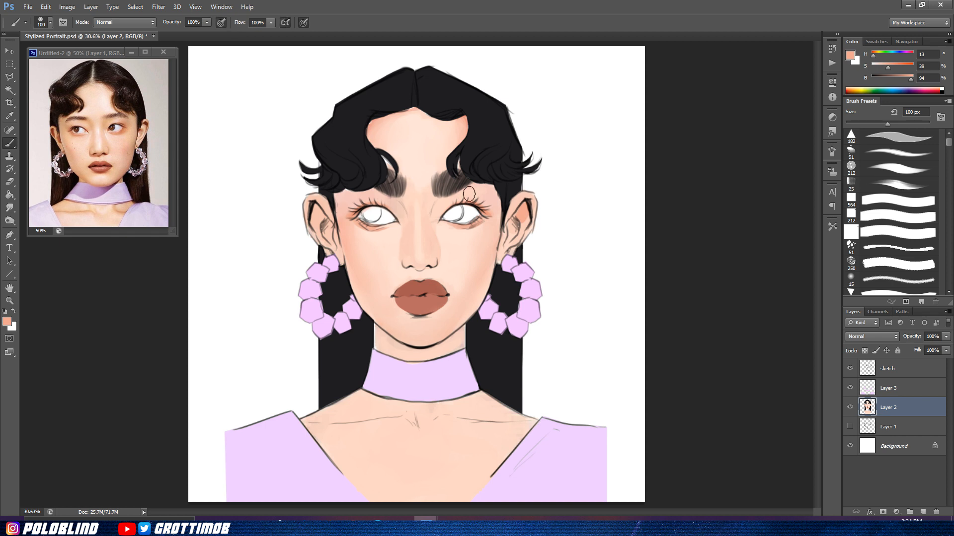
left_click(864, 351)
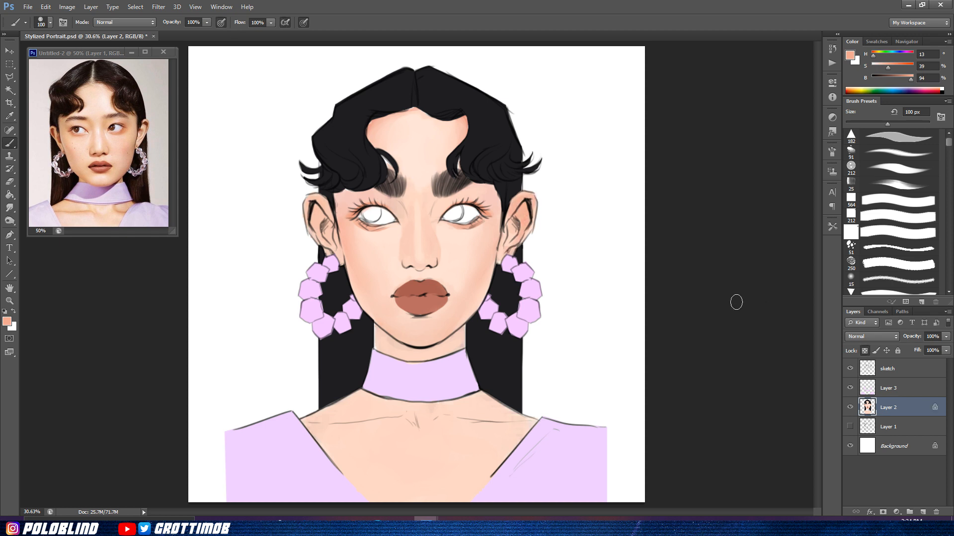
left_click_drag(311, 229, 314, 233)
Step: Duplicate the sketch layer, hide the copy, and set the original sketch layer's blend mode to Multiply
left_click(866, 366)
key("ctrl+j")
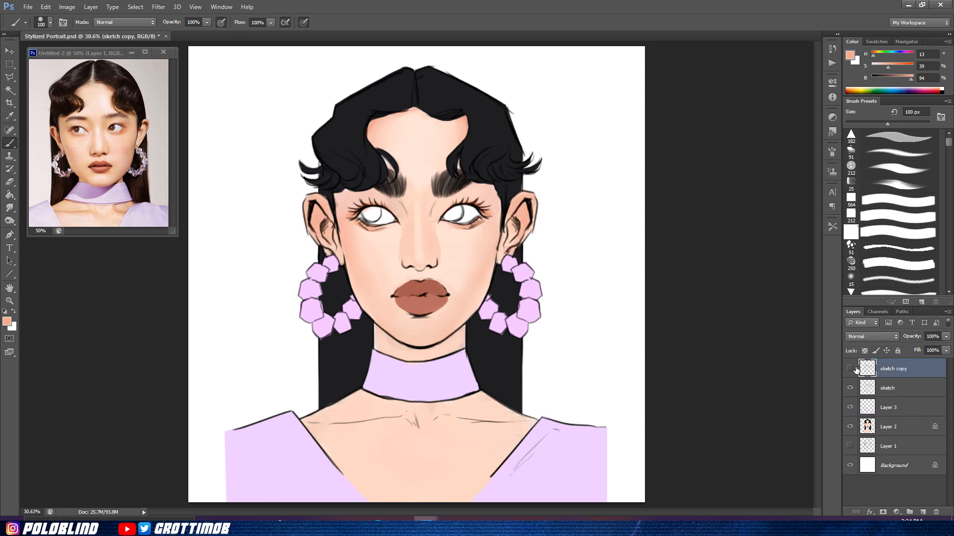
left_click(850, 368)
left_click(900, 387)
left_click(872, 336)
Step: Recolor the jaw and ear outlines reddish brown (H 13, S 58, B 76) on the transparency-locked sketch layer
left_click(864, 110)
left_click(221, 22)
left_click(285, 22)
left_click(7, 322)
left_click(518, 163)
left_click(679, 126)
mouse_move(498, 242)
left_mouse_down()
mouse_move(402, 333)
mouse_move(348, 261)
left_mouse_up()
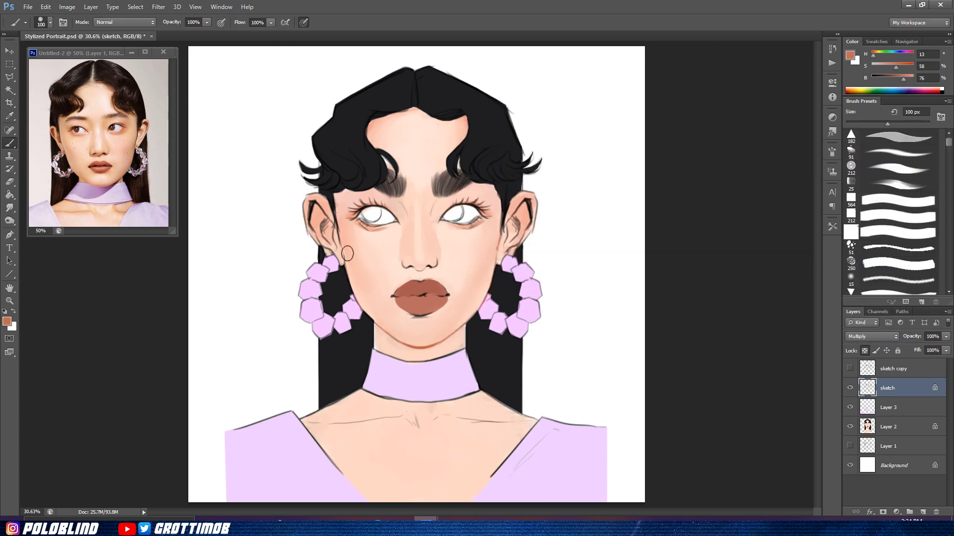
mouse_move(495, 252)
left_mouse_down()
mouse_move(532, 187)
mouse_move(504, 234)
left_mouse_up()
mouse_move(307, 236)
left_mouse_down()
mouse_move(320, 223)
mouse_move(328, 245)
left_mouse_up()
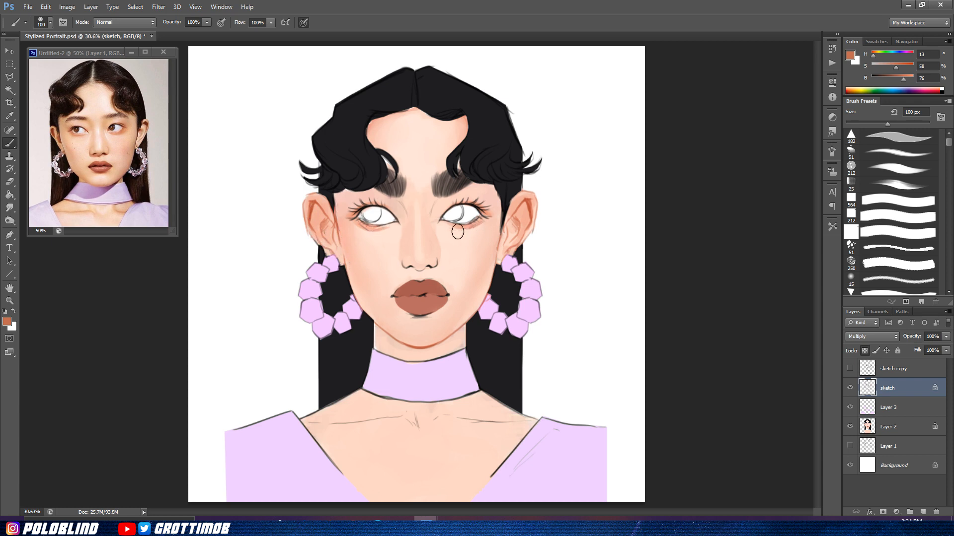
Step: Recolor the nostril lines dark brown (H 14, S 65, B 22)
left_click(7, 322)
left_click(433, 291)
key("Return")
left_click(7, 321)
left_click(518, 203)
left_click(583, 254)
left_click(672, 129)
left_click(7, 321)
left_click(527, 231)
left_click(673, 127)
left_click_drag(432, 267, 429, 267)
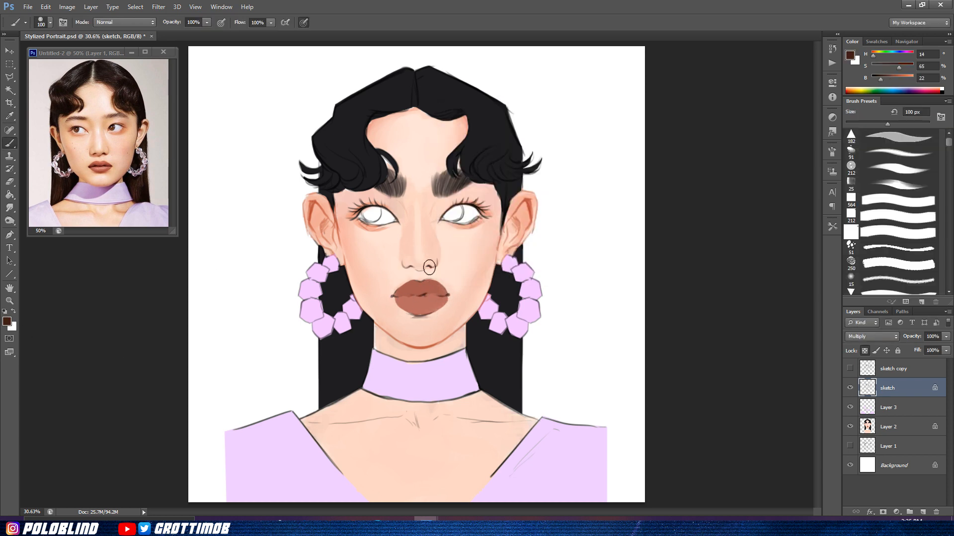
Step: Recolor the choker and dress outlines with a darker purple based on the choker's sampled lilac
left_click(411, 380, "alt")
left_click(7, 321)
left_click(498, 159)
left_click(673, 127)
mouse_move(465, 350)
left_mouse_down()
mouse_move(402, 364)
mouse_move(374, 358)
mouse_move(466, 360)
left_mouse_up()
mouse_move(301, 417)
left_mouse_down()
mouse_move(324, 456)
mouse_move(229, 430)
left_mouse_up()
left_click_drag(490, 476, 603, 421)
Step: Recolor the neck, shoulder and collarbone lines with reddish brown sampled from the chin outline (H 12, S 62, B 76)
left_click(427, 343, "alt")
left_click_drag(302, 418, 361, 389)
left_click_drag(335, 424, 533, 420)
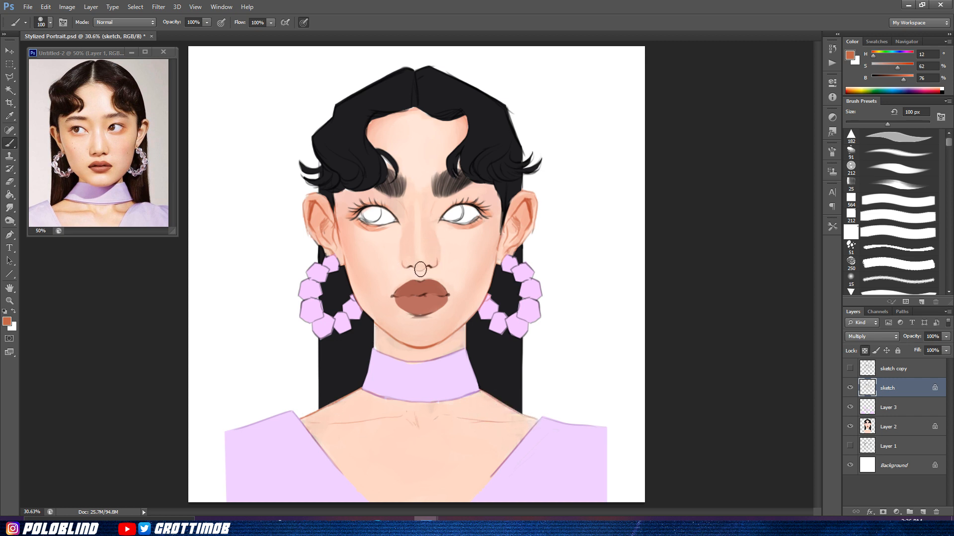
Step: Recolor the hairline strokes beside both ears with near-black sampled from the hair (H 240, S 9, B 13)
left_click(333, 200, "alt")
left_click_drag(336, 207, 341, 239)
left_click_drag(501, 223, 498, 241)
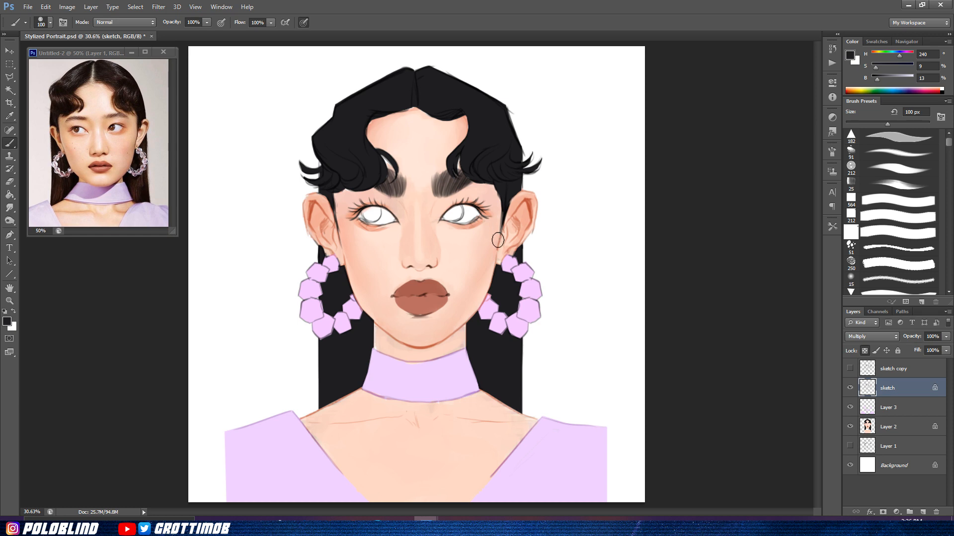
Step: Pick a new reddish-brown tone and recolor the upper inner line of the left ear
left_click(7, 321)
left_click(583, 250)
left_click(517, 168)
left_click(583, 253)
left_click(517, 181)
left_click(681, 126)
left_click_drag(312, 205, 312, 219)
Step: Recolor the earring gem outlines muted purple (H 285, S 36, B 74)
left_click(8, 322)
left_click(583, 158)
left_click(497, 164)
left_click(681, 125)
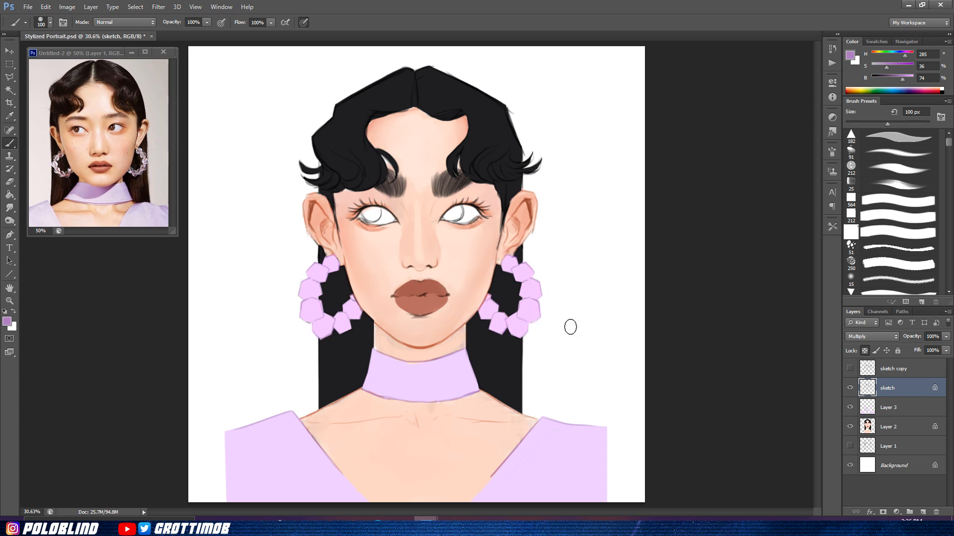
Step: Soften the sketch lines around the nose and lower eyelids with a muted skin brown (H 17, S 34, B 82)
left_click(7, 321)
left_click(584, 182)
left_click(452, 168)
left_click(583, 249)
left_click(478, 161)
left_click(583, 253)
left_click(488, 155)
left_click(679, 126)
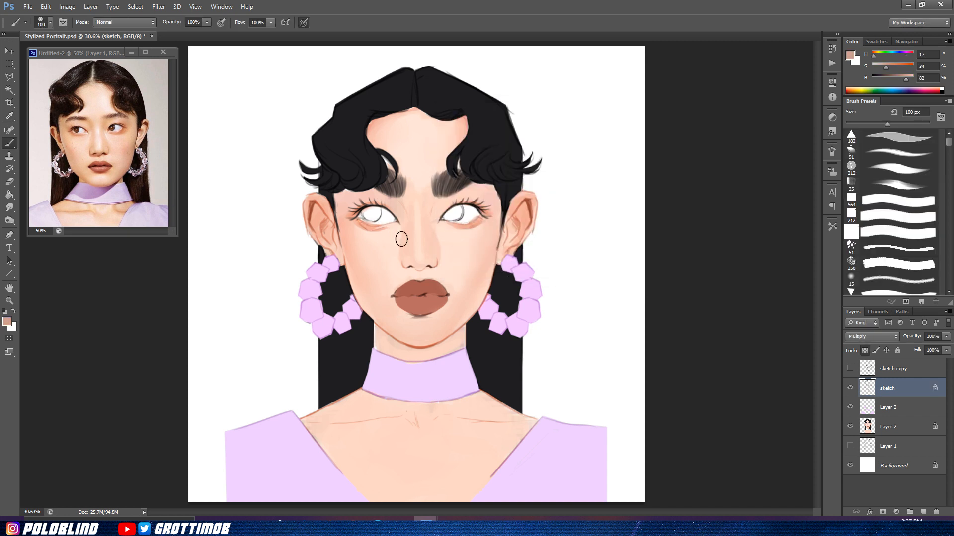
Step: Refine the lines around the eyes with a 45 px brush, using sampled near-black and peach (H 13, S 36, B 94)
key("bracketleft")
key("bracketleft")
key("bracketleft")
key("bracketleft")
key("bracketleft")
key("bracketleft")
left_click(517, 170, "alt")
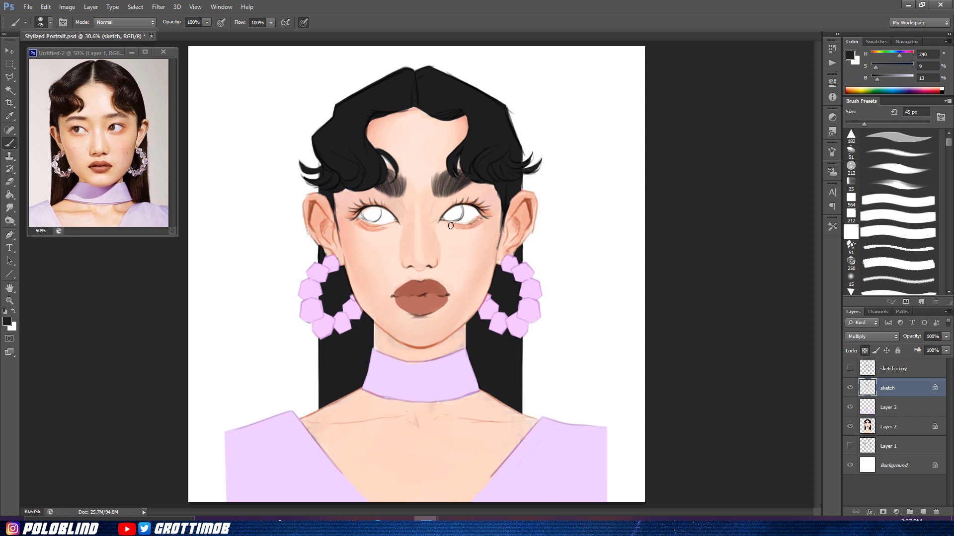
left_click(478, 226, "alt")
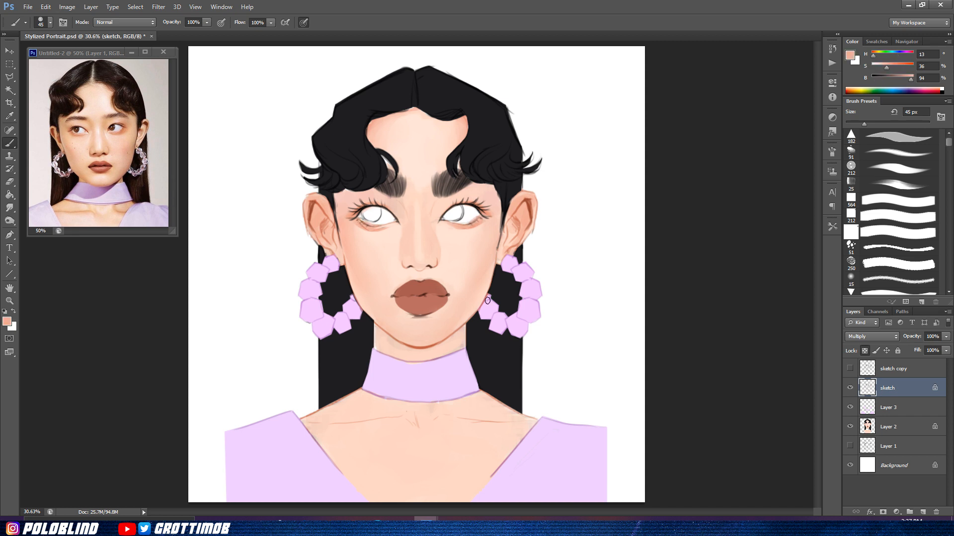
Step: Set up an empty Multiply layer above Layer 2 and lasso a shadow shape from the chin across the neck and choker
left_click(864, 350)
left_click(889, 407)
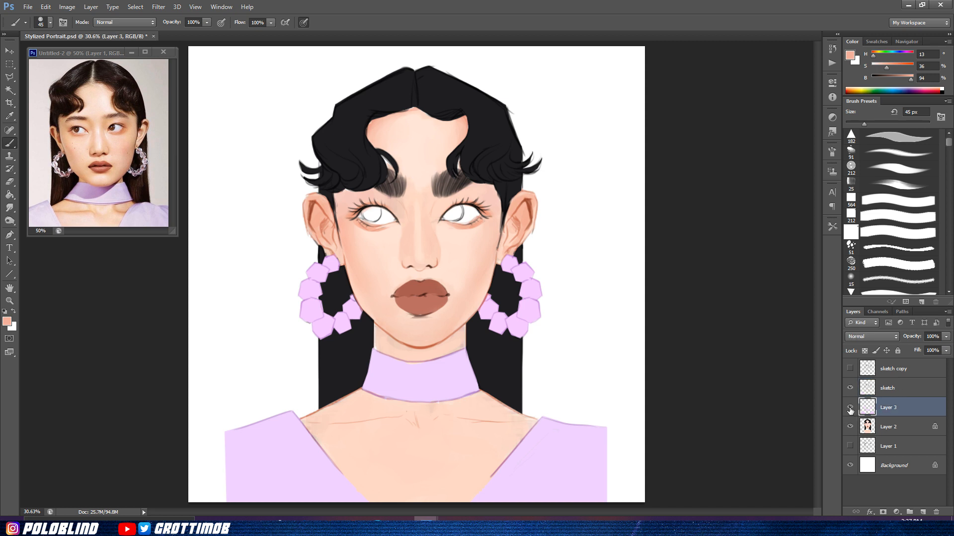
key("l")
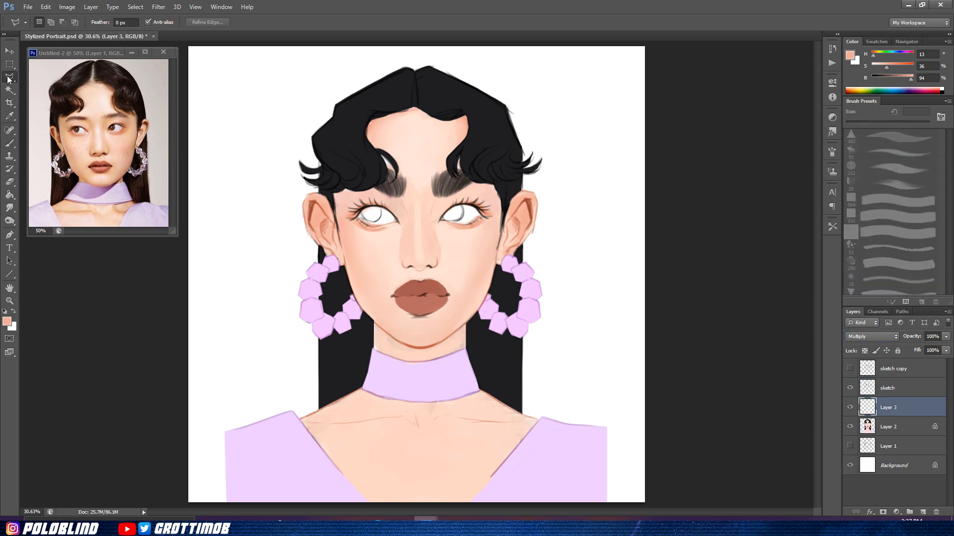
mouse_move(465, 326)
left_mouse_down()
mouse_move(394, 389)
mouse_move(427, 347)
mouse_move(462, 328)
left_mouse_up()
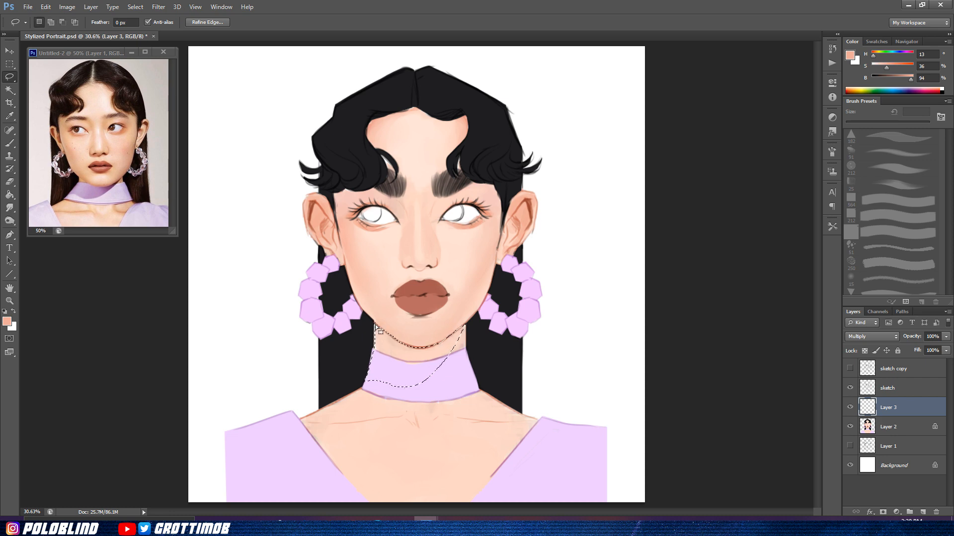
Step: Paint the selected neck shadow dusty brown (H 13, S 24, B 72) with a 250 px square brush and deselect
key("b")
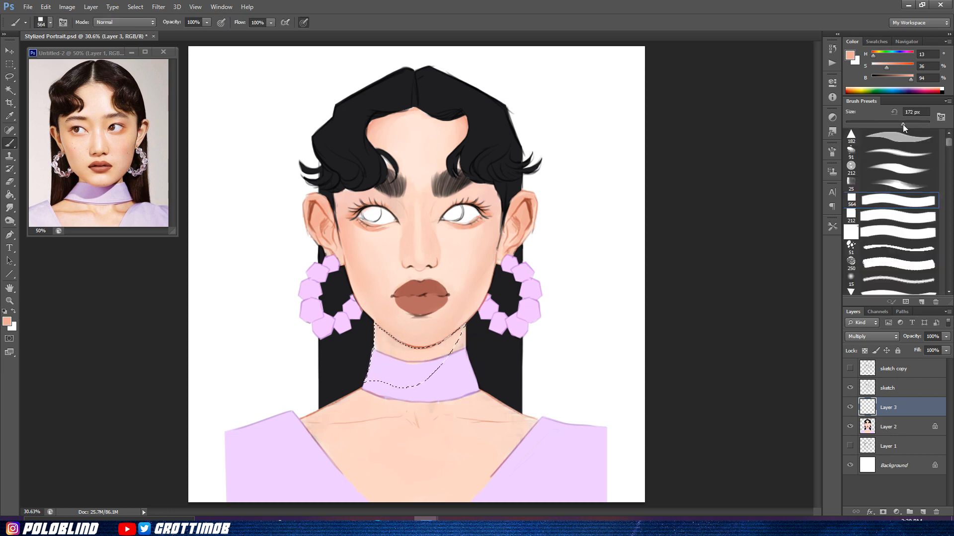
left_click(850, 56)
left_click(470, 158)
left_click(475, 167)
left_click(681, 126)
mouse_move(380, 333)
left_mouse_down()
mouse_move(350, 395)
mouse_move(437, 357)
left_mouse_up()
key("ctrl+d")
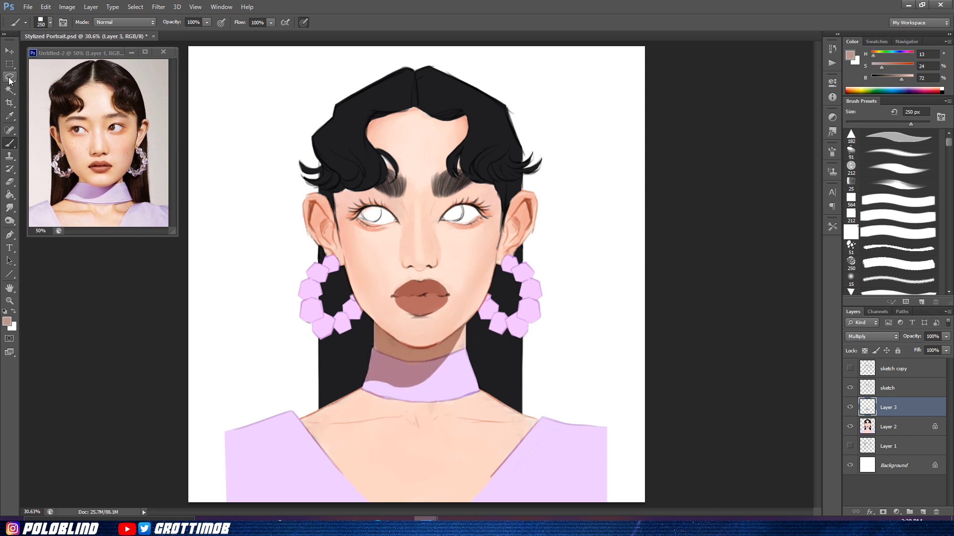
Step: Lasso small shadow shapes under the nose, paint them with the same dusty brown, and deselect
left_click(9, 78)
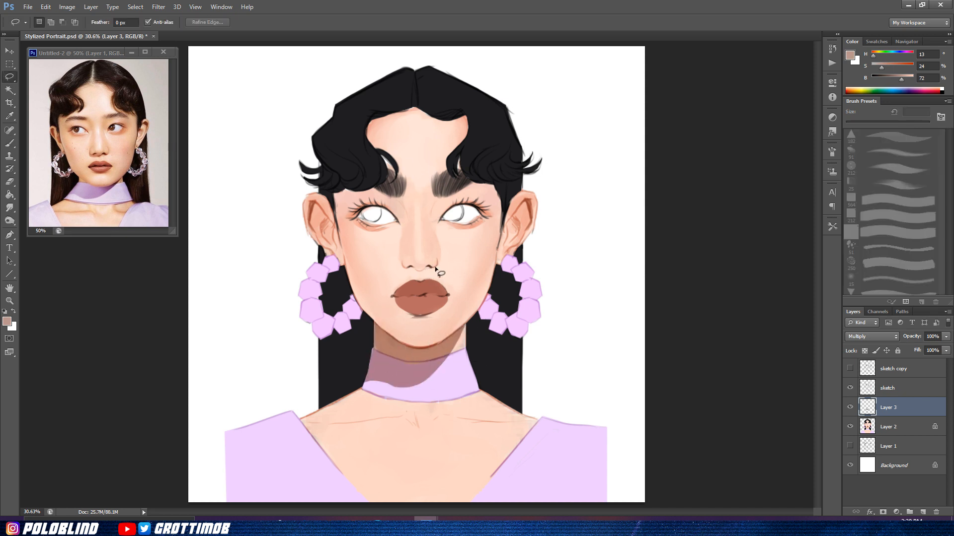
left_click_drag(415, 272, 419, 274)
key("b")
key("l")
left_click_drag(402, 263, 403, 265)
key("ctrl+d")
key("b")
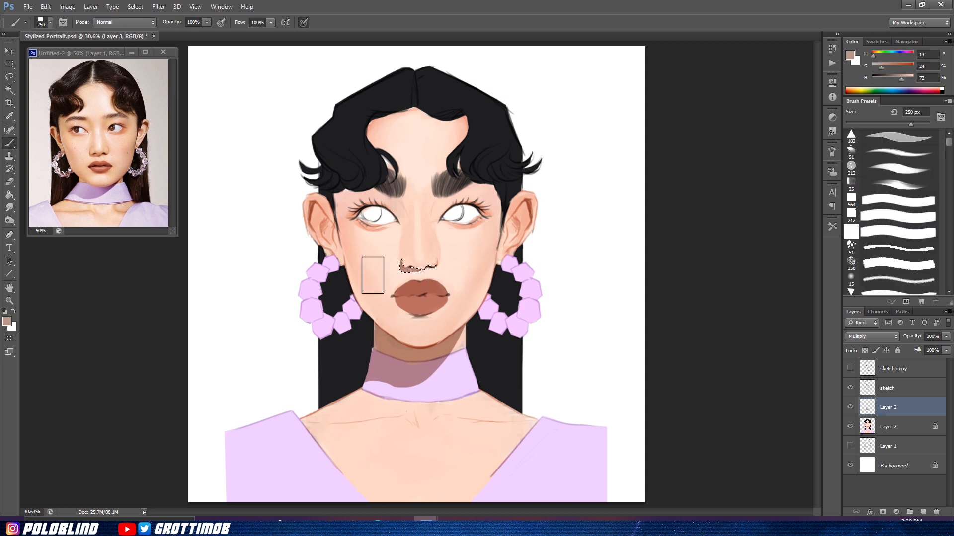
key("l")
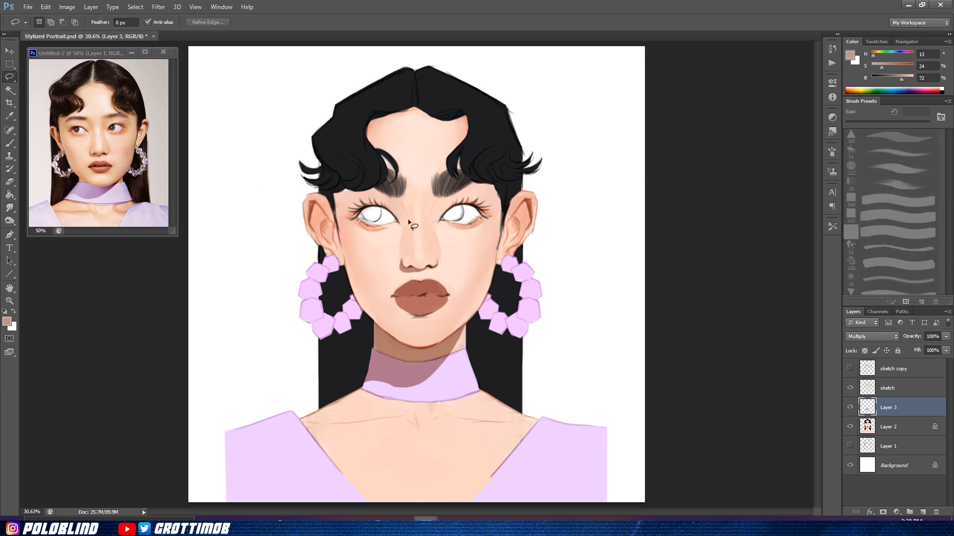
Step: Lasso a shadow shape beside the left inner eye, shade it in dusty brown with a soft 200 px brush, and deselect
left_click_drag(389, 206, 407, 221)
key("b")
left_click_drag(948, 138, 949, 148)
left_click(899, 204)
key("bracketleft")
left_click_drag(385, 191, 426, 141)
key("ctrl+d")
key("e")
key("bracketleft")
key("bracketleft")
key("bracketleft")
key("bracketleft")
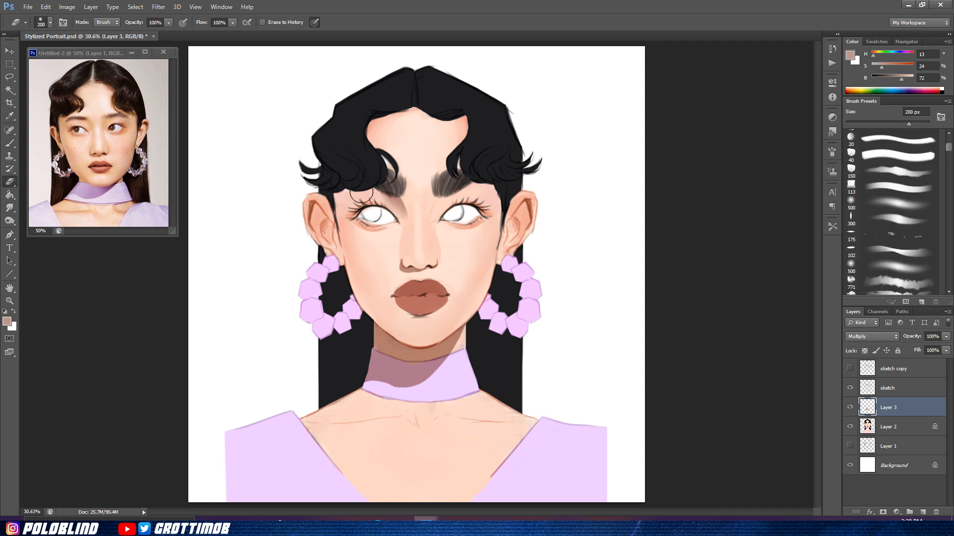
key("b")
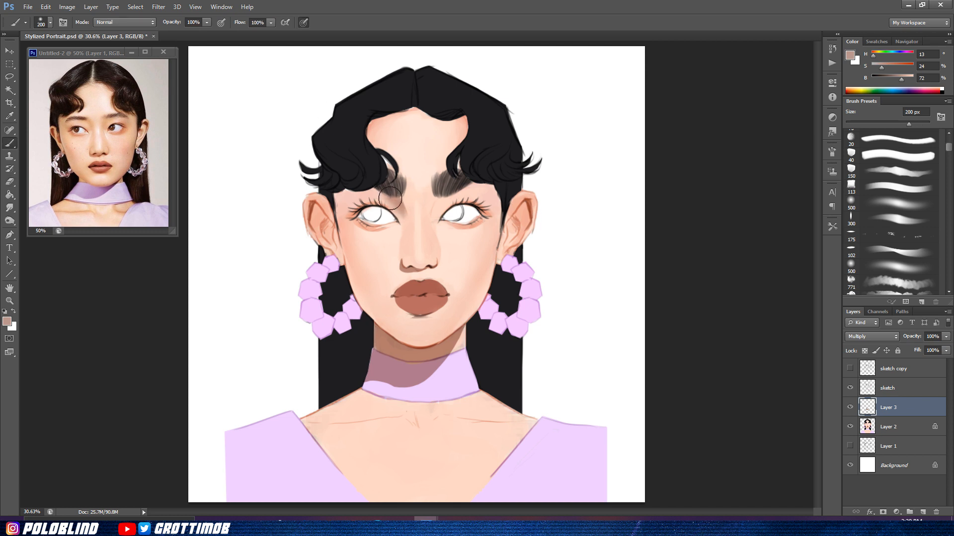
key("bracketleft")
key("bracketleft")
key("bracketleft")
Step: Lock Layer 3's transparent pixels and repaint its neck, choker and inner-eye shadows in warm pinkish brown (H 7, S 33, B 78)
left_click(8, 322)
left_click_drag(469, 193, 490, 175)
key("Return")
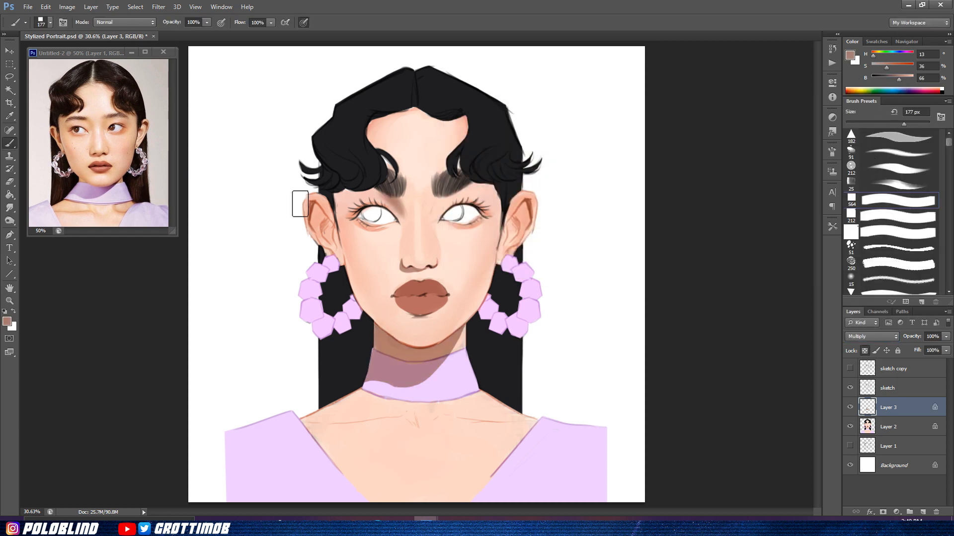
left_click_drag(457, 338, 371, 336)
left_click(8, 321)
left_click(487, 159)
left_click(582, 256)
left_click(675, 129)
left_click_drag(457, 337, 380, 347)
left_click_drag(385, 201, 401, 209)
Step: Unlock Layer 3's transparency and softly shade the eye socket beside the right of the nose bridge with a 250 px soft brush
left_click(865, 351)
left_click_drag(947, 144, 947, 149)
left_click(895, 229)
key("bracketleft")
key("bracketleft")
key("bracketleft")
left_click_drag(432, 227, 445, 203)
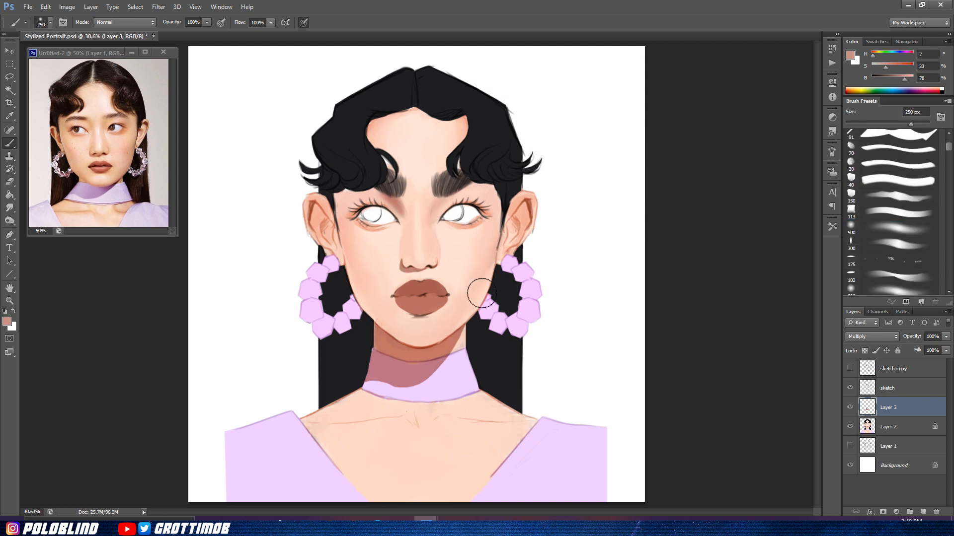
Step: Lasso shadow shapes inside both ears and paint them pinkish brown (H 7, S 33, B 78) with the 250 px brush
key("l")
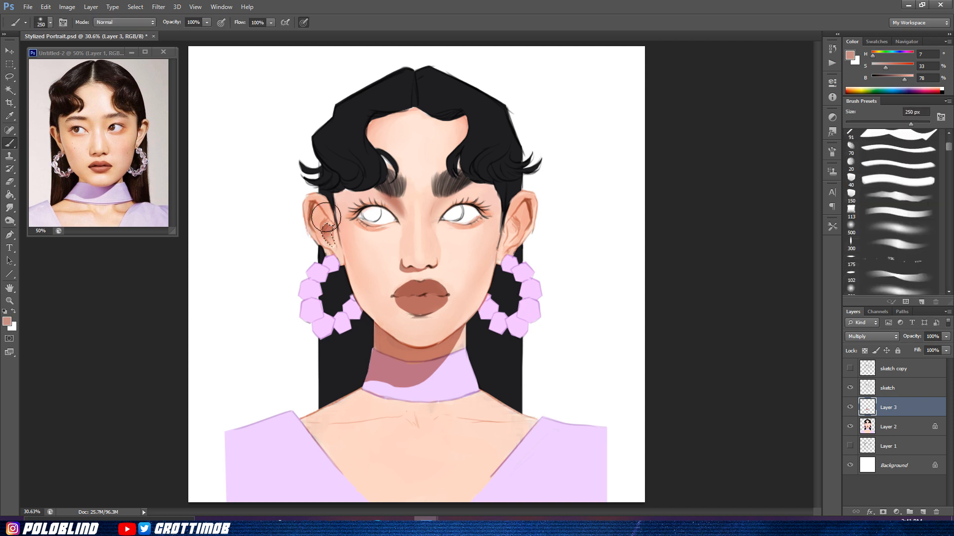
left_click_drag(508, 256, 508, 256)
key("b")
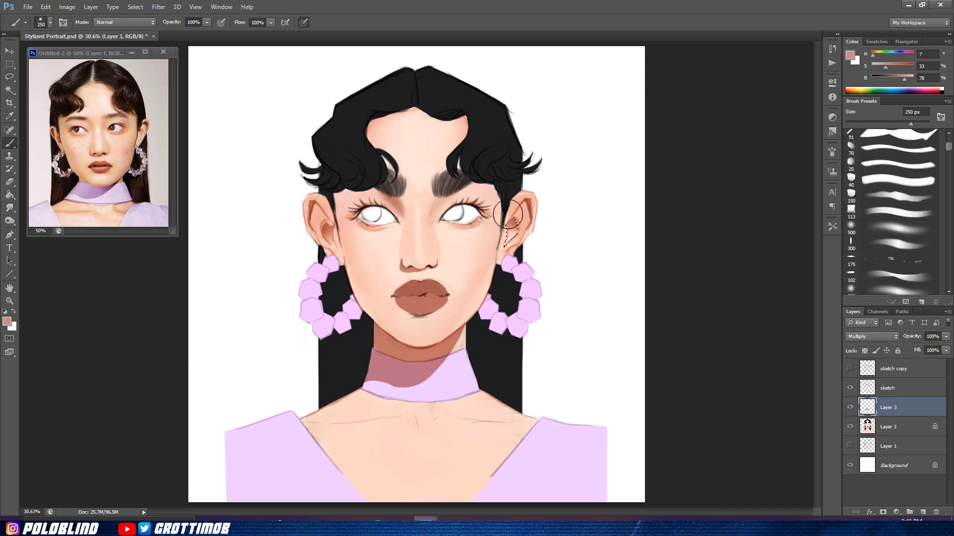
right_click(885, 410)
left_click(889, 150)
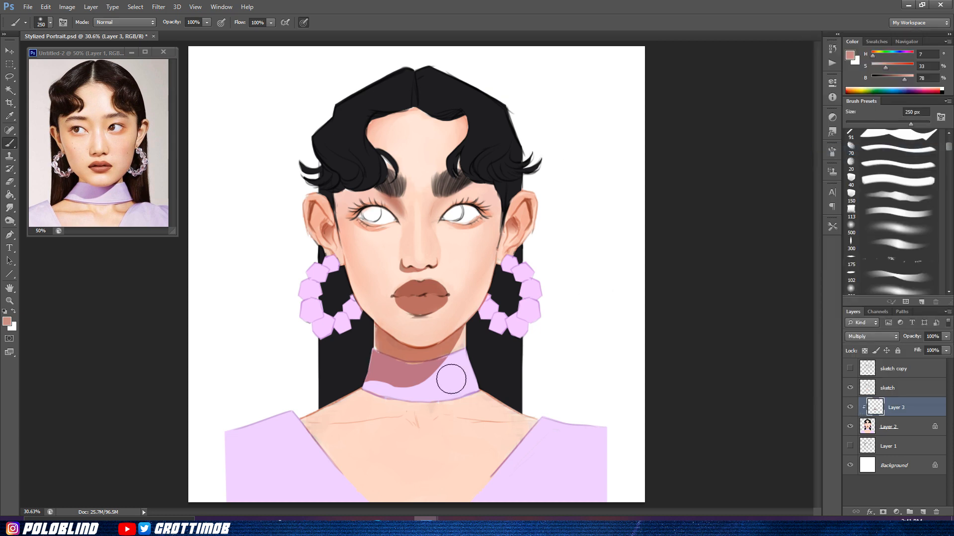
right_click(894, 412)
left_click(845, 154)
Step: Shade the left hoop earring with a 500 px brush within a selection of the painted figure, using H 7, S 33, B 78
key("ctrl+h")
key("]")
key("]")
key("]")
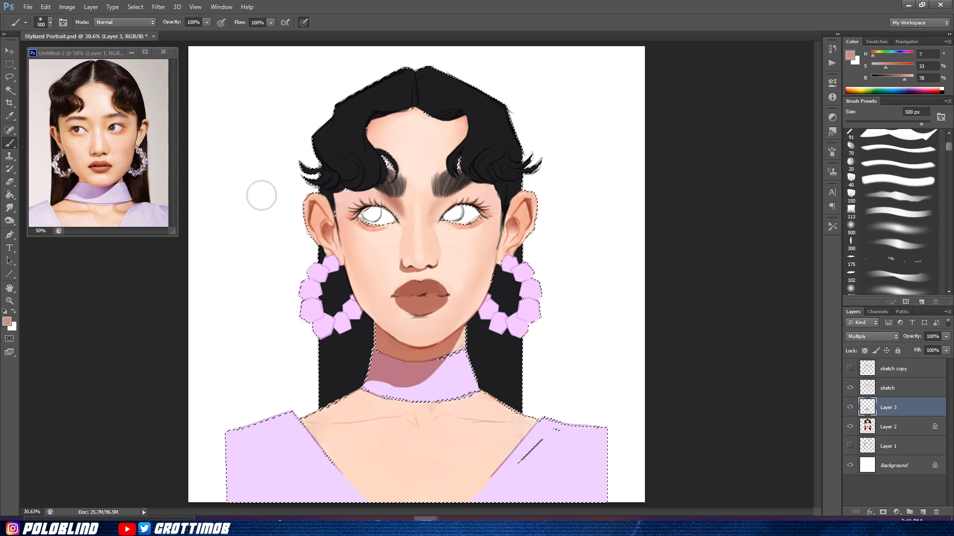
left_click_drag(346, 304, 298, 172)
key("ctrl+z")
key("ctrl+d")
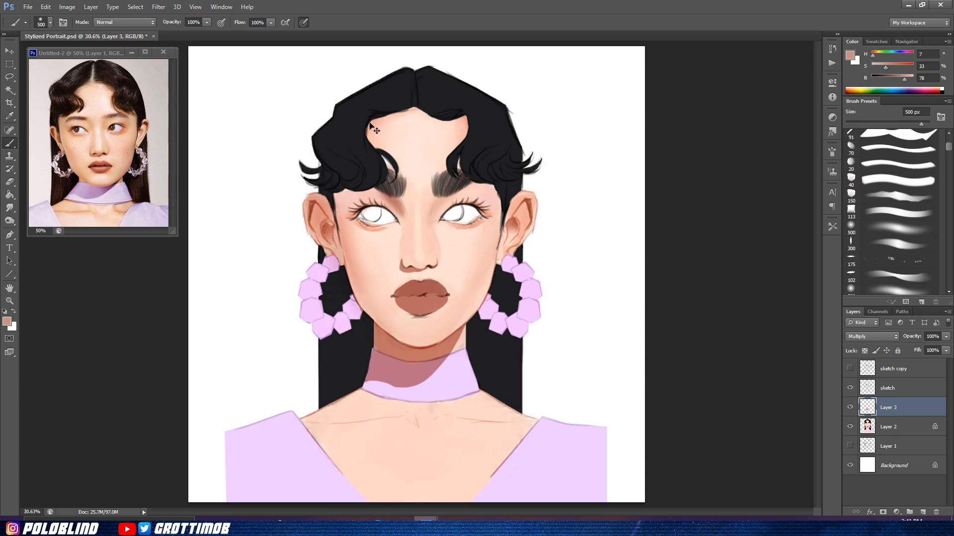
left_click_drag(347, 318, 320, 313)
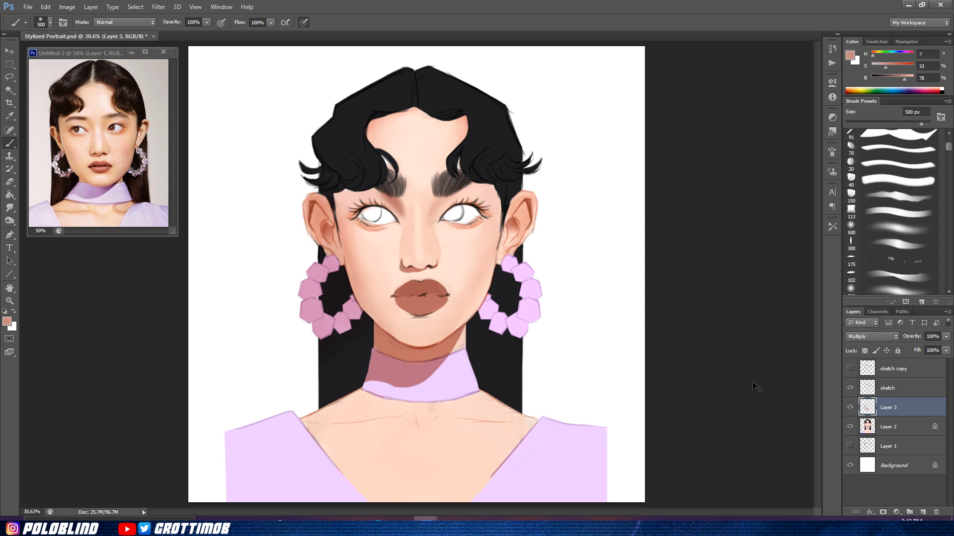
Step: Lasso and paint the hair's cast shadow above the left eye, deselect, and set up a hard eraser
key("l")
mouse_move(345, 193)
left_mouse_down()
mouse_move(387, 182)
mouse_move(377, 189)
left_mouse_up()
key("b")
key("ctrl+d")
key("e")
left_click_drag(949, 147, 950, 149)
left_click(896, 186)
Step: Lasso the hair's cast shadow across the right temple, paint it with the 250 px brush, and deselect
key("l")
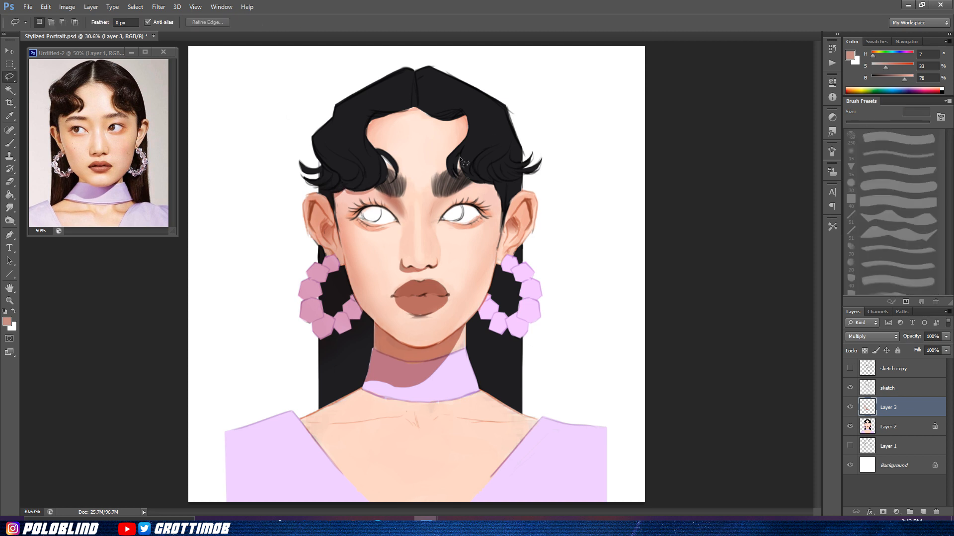
key("b")
mouse_move(491, 192)
left_mouse_down()
mouse_move(469, 151)
mouse_move(457, 175)
mouse_move(459, 158)
left_mouse_up()
left_click(10, 77)
key("b")
mouse_move(459, 160)
left_mouse_down()
mouse_move(490, 179)
mouse_move(473, 178)
left_mouse_up()
key("ctrl+d")
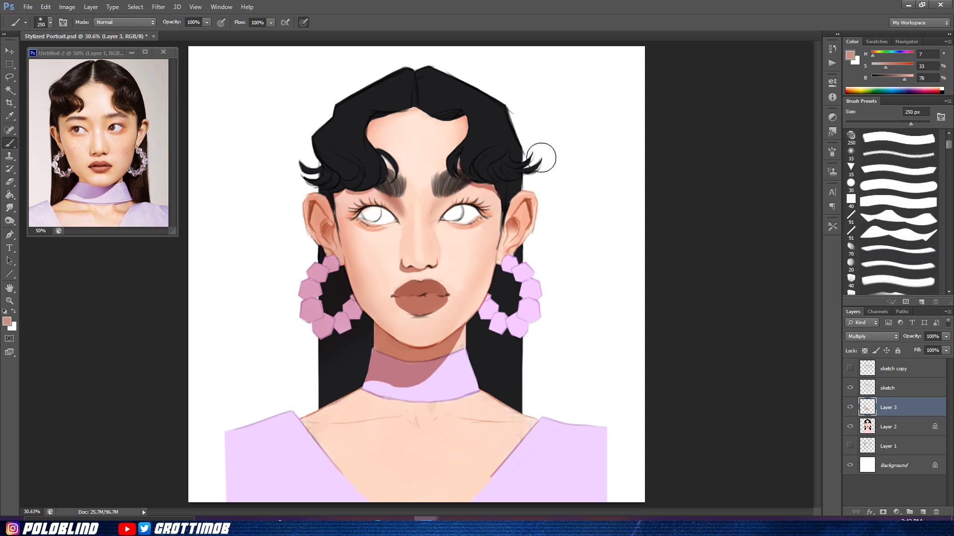
key("e")
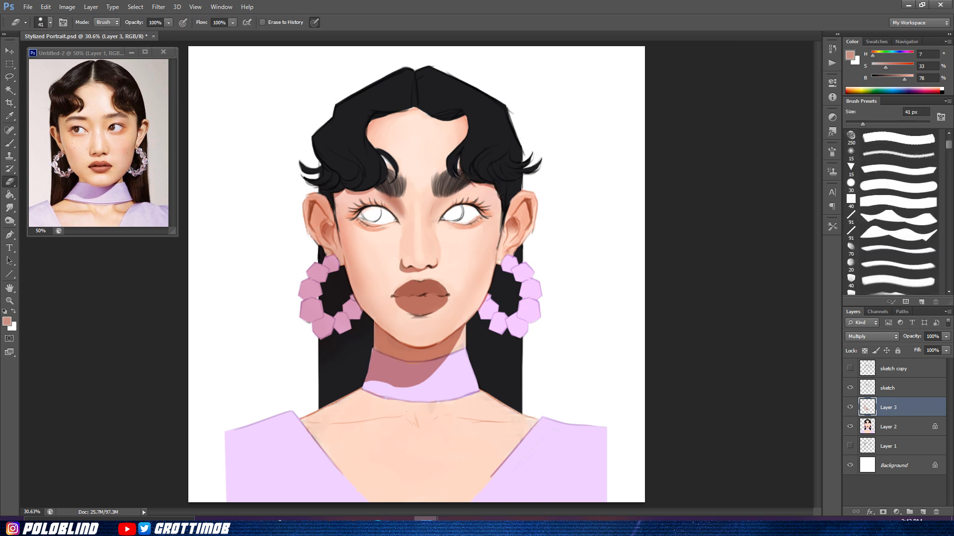
Step: Lasso and paint a small shadow beside the right forehead curl, and deselect
key("l")
mouse_move(457, 160)
left_mouse_down()
mouse_move(455, 191)
mouse_move(457, 158)
mouse_move(454, 176)
left_mouse_up()
key("b")
key("ctrl+d")
key("e")
Step: Compare the artwork without Layer 3, lock the layer's transparent pixels, and enlarge the 30 px round brush tip
left_click(849, 410)
left_click(848, 410)
left_click(864, 351)
left_click(894, 186)
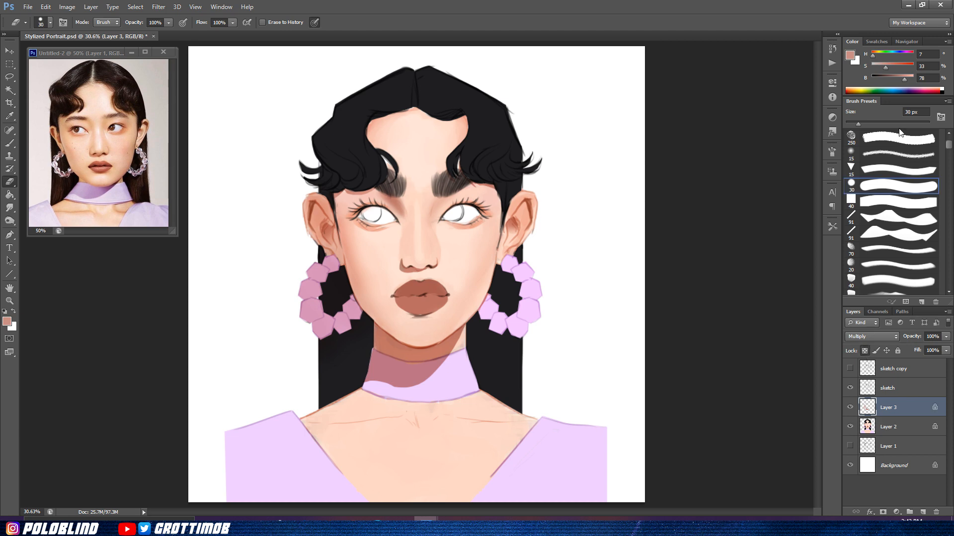
key("bracketright")
key("bracketright")
key("bracketright")
key("bracketright")
key("bracketright")
key("bracketright")
key("bracketright")
key("bracketright")
key("bracketright")
key("bracketright")
key("bracketright")
key("bracketright")
key("bracketright")
key("bracketright")
key("bracketright")
key("bracketright")
Step: Try repainting the neck and choker shadow in greyish brown (H 0, S 13, B 64)
left_click(7, 322)
left_click_drag(583, 258, 583, 260)
left_click(460, 176)
left_click(654, 127)
left_click_drag(489, 347, 439, 407)
key("ctrl+z")
key("b")
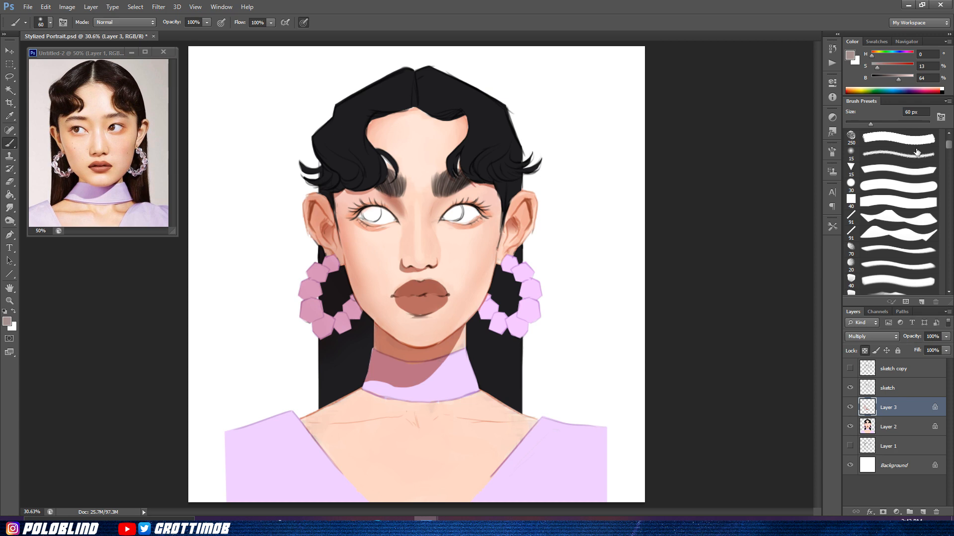
Step: Repaint the neck, choker and earring shadows in muted brown (H 8, S 31, B 64) with a 600 px brush
left_click(7, 322)
left_click(583, 256)
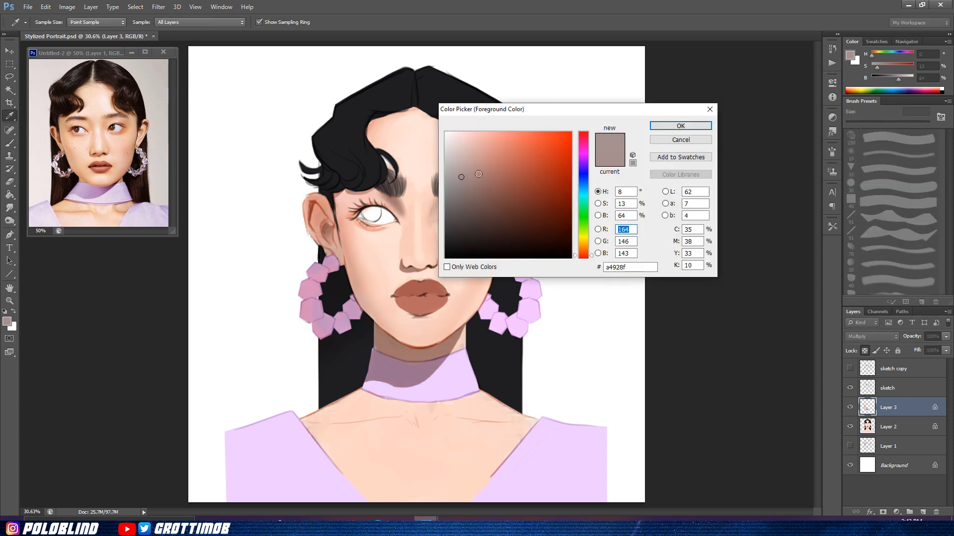
left_click(483, 177)
left_click(659, 127)
left_click_drag(422, 318, 361, 422)
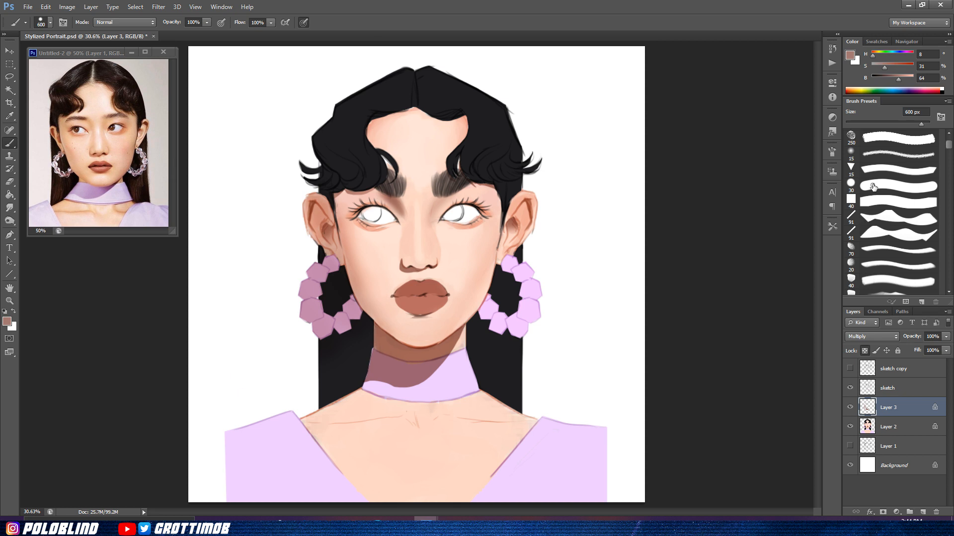
Step: Lasso a shadow under the left collarbone and paint it salmon (H 8, S 38, B 84) with a 250 px soft brush
scroll(873, 187, "down", 3)
key("l")
mouse_move(302, 422)
left_mouse_down()
mouse_move(422, 425)
mouse_move(305, 420)
mouse_move(300, 447)
mouse_move(292, 399)
mouse_move(299, 414)
left_mouse_up()
key("b")
left_click(7, 322)
left_click(493, 153)
left_click(685, 129)
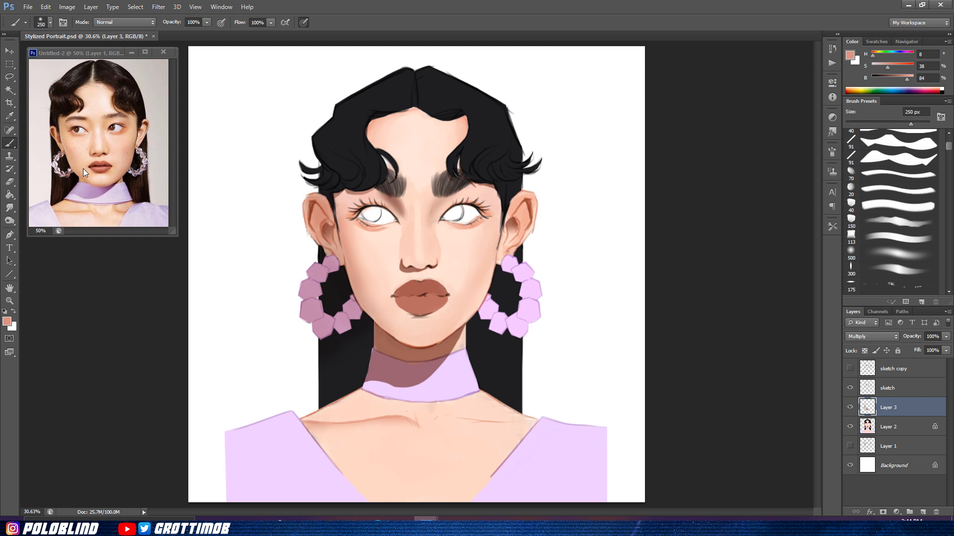
Step: Lasso a matching shadow under the right collarbone, paint it in the same salmon, and deselect
key("l")
mouse_move(537, 422)
left_mouse_down()
mouse_move(443, 422)
mouse_move(550, 415)
left_mouse_up()
key("b")
key("ctrl+d")
Step: Soften the right collarbone shadow's inner end with a soft eraser and paint the throat hollow with a 90 px brush
key("e")
left_click(871, 238)
left_click(872, 252)
left_click_drag(452, 426, 437, 433)
key("b")
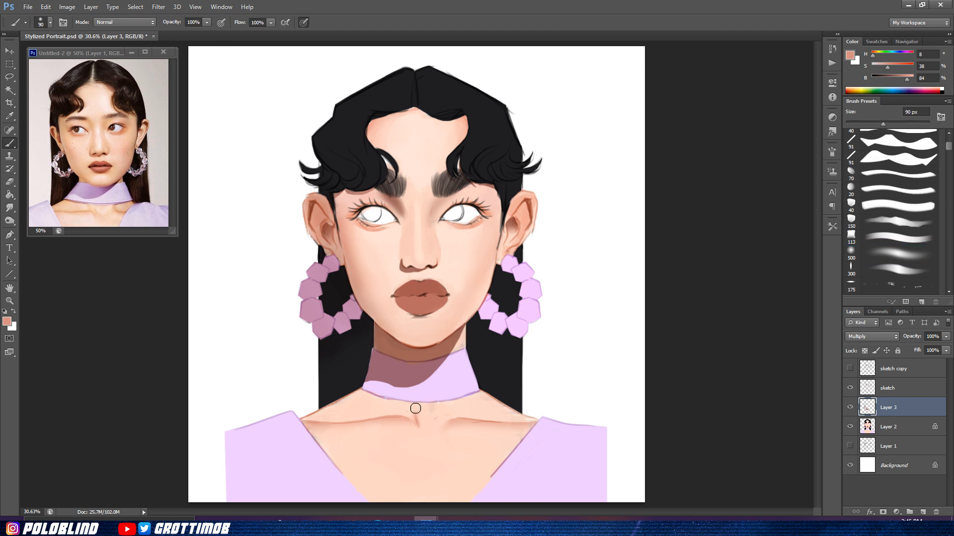
key("e")
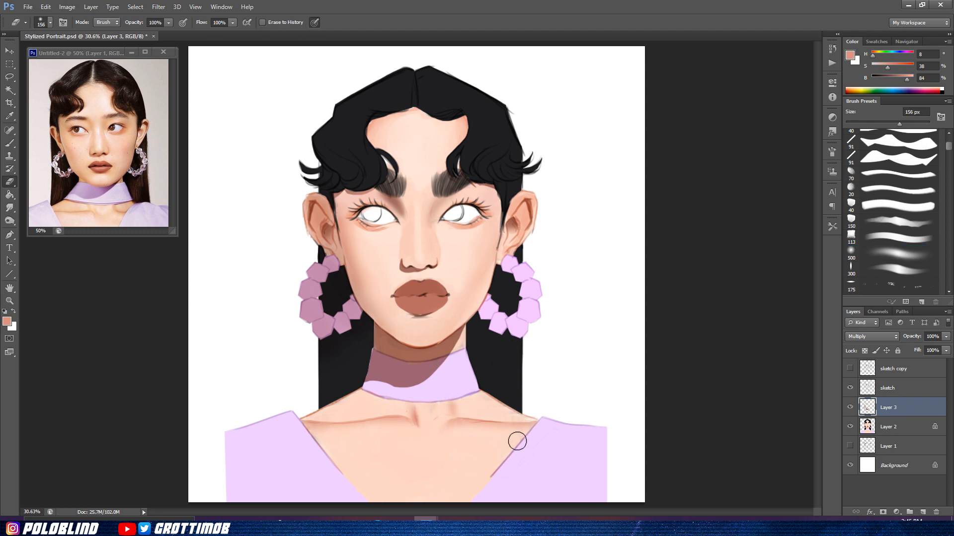
Step: Set the painting color to light salmon (H 8, S 38, B 98) and compare the artwork with Layer 3 hidden and shown
left_click(7, 322)
left_click(497, 135)
left_click(676, 128)
key("b")
left_click(850, 407)
left_click(850, 407)
Step: Add an empty layer above Layer 3, hide both of these layers, and select Layer 2
key("ctrl+shift+alt+n")
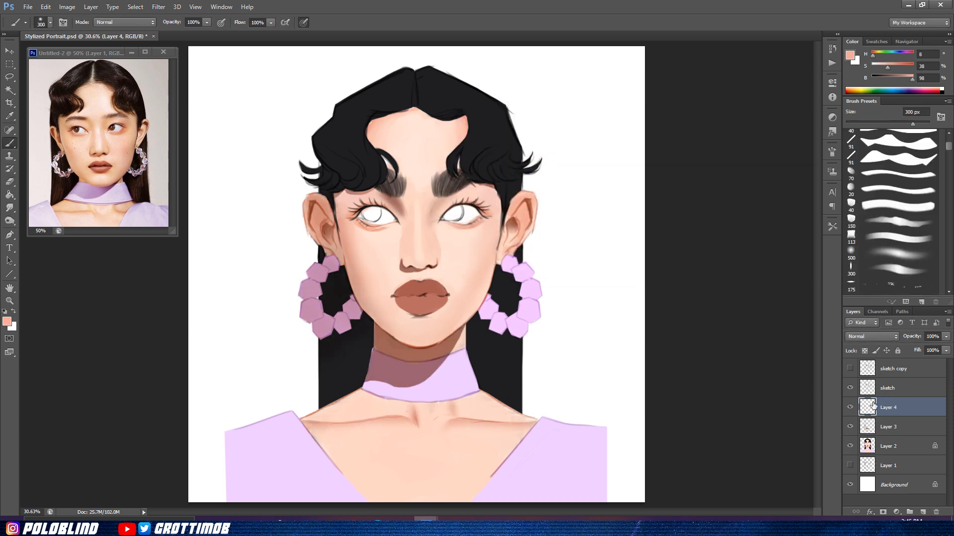
left_click_drag(850, 408, 850, 427)
left_click(890, 446)
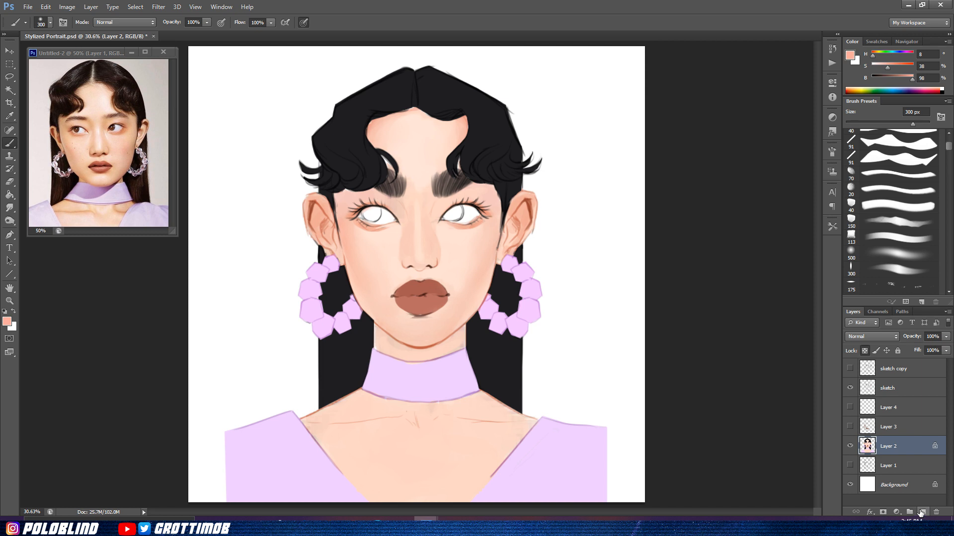
Step: Lasso a new shadow shape from the jaw across the choker, set the color to H 8, S 41, B 65, and show Layer 4
key("l")
mouse_move(389, 339)
left_mouse_down()
mouse_move(432, 347)
mouse_move(374, 324)
mouse_move(462, 373)
mouse_move(466, 325)
left_mouse_up()
key("ctrl+z")
key("b")
left_click(7, 321)
mouse_move(454, 195)
left_mouse_down()
mouse_move(451, 178)
mouse_move(497, 176)
left_mouse_up()
left_click(680, 125)
left_click(850, 408)
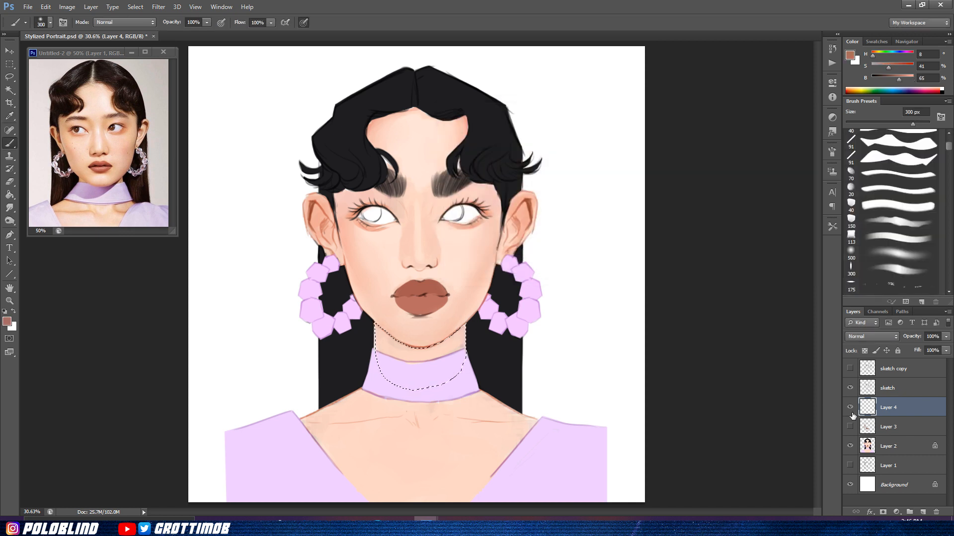
Step: Set Layer 4 to Multiply, brush a soft shadow under the jaw with the 300 px brush, and deselect
left_click(872, 337)
left_click(859, 210)
key("ctrl+d")
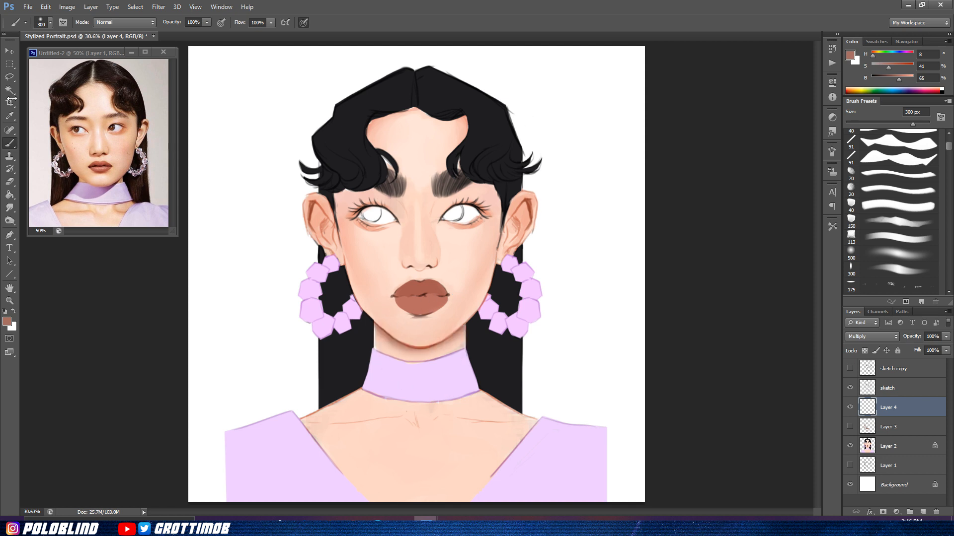
Step: Lasso a shadow shape inside the left ear's upper rim, paint it reddish brown (H 8, S 41, B 65), and deselect
key("l")
key("b")
mouse_move(310, 203)
left_mouse_down()
mouse_move(325, 244)
mouse_move(311, 192)
mouse_move(328, 207)
mouse_move(304, 207)
left_mouse_up()
key("ctrl+d")
Step: Lasso a shadow shape inside the right ear's upper rim, paint it with the same reddish brown, and deselect
key("l")
left_click_drag(523, 201, 517, 232)
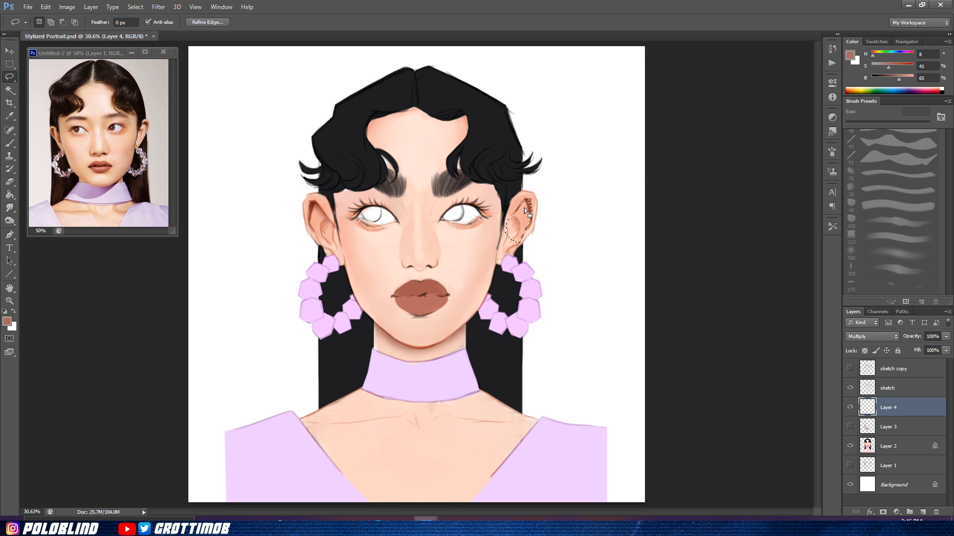
key("b")
left_click_drag(526, 199, 531, 219)
key("ctrl+d")
Step: Lasso the inner hollow of the left ear, shade it softly in reddish brown, and deselect
key("l")
key("ctrl+t")
mouse_move(311, 222)
left_mouse_down()
mouse_move(321, 220)
mouse_move(323, 240)
left_mouse_up()
key("Escape")
key("b")
key("ctrl+d")
Step: Lasso the inner hollow of the right ear and shade it with a 150 px soft brush
key("l")
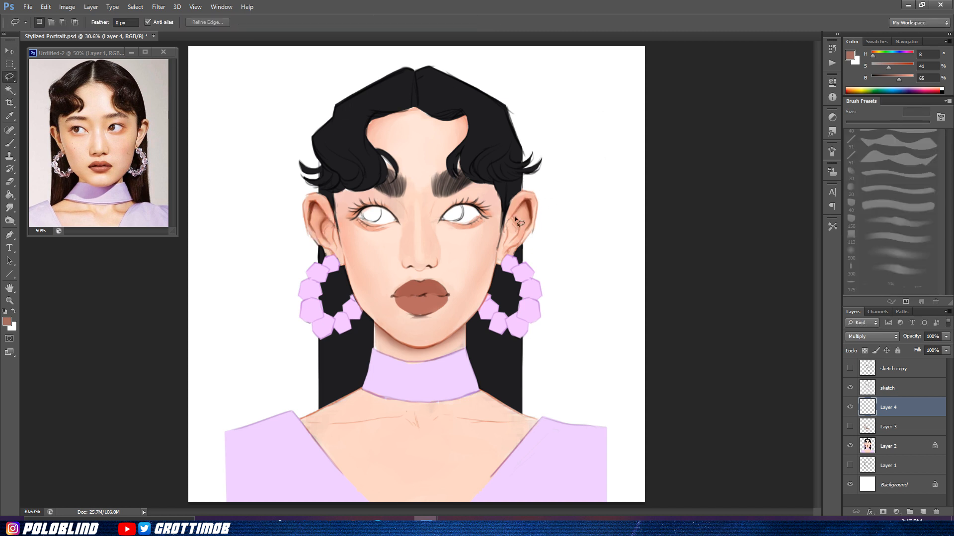
left_click_drag(526, 210, 524, 208)
key("b")
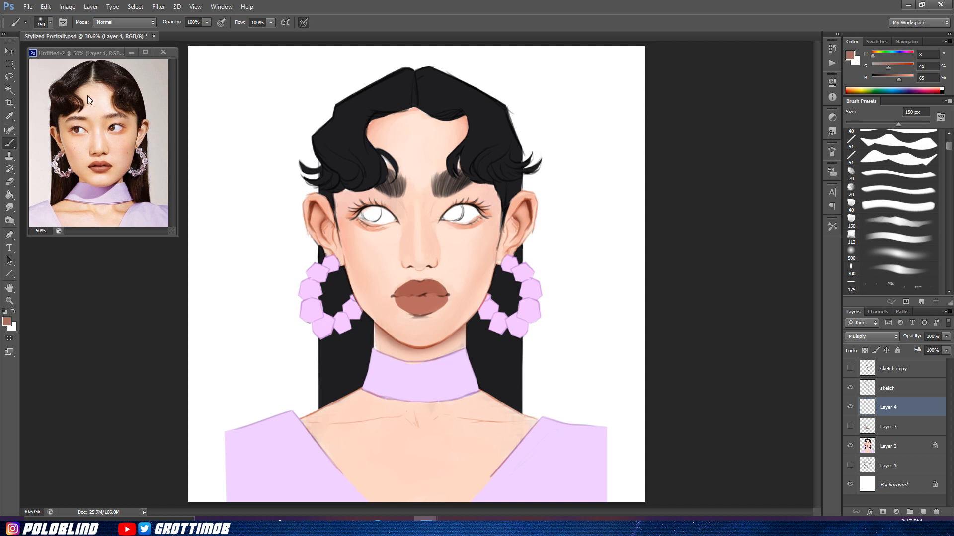
Step: Lasso the lobe area of each ear and shade it softly in reddish brown with the 150 px brush
key("l")
left_click_drag(333, 259, 331, 257)
key("b")
key("l")
left_click_drag(532, 232, 499, 258)
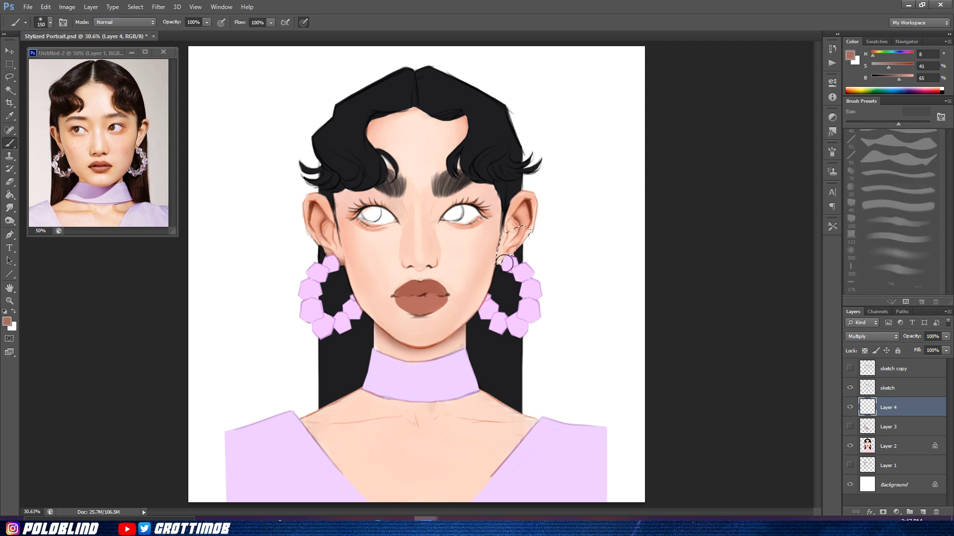
key("b")
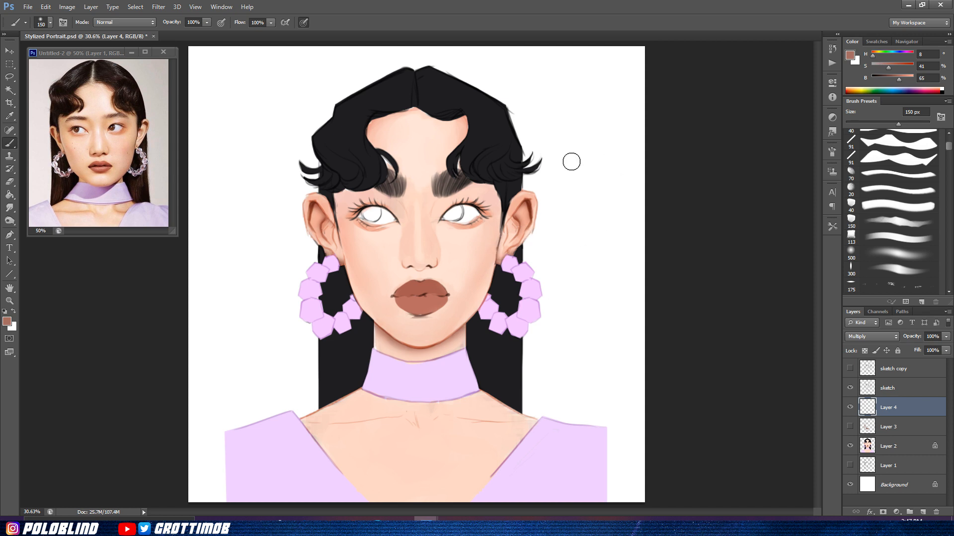
Step: Lasso soft shadow areas along the left side of the face and under the left curl, and shade each in reddish brown
key("l")
mouse_move(342, 248)
left_mouse_down()
mouse_move(402, 174)
mouse_move(395, 171)
left_mouse_up()
key("b")
key("ctrl+d")
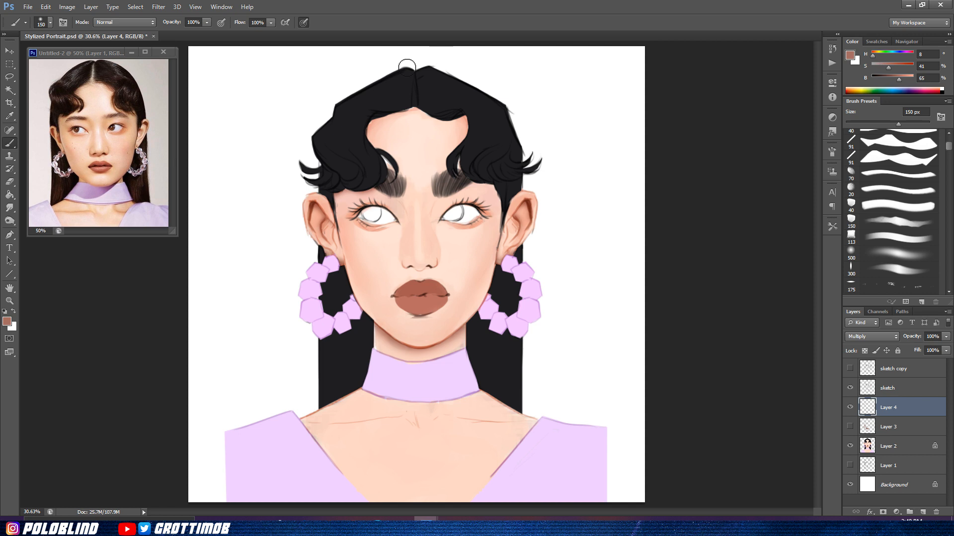
key("l")
left_click_drag(387, 185, 383, 155)
key("b")
key("ctrl+d")
Step: Lasso the skin beneath the right curl and around the right brow's inner end, and shade both with the same reddish brown
key("l")
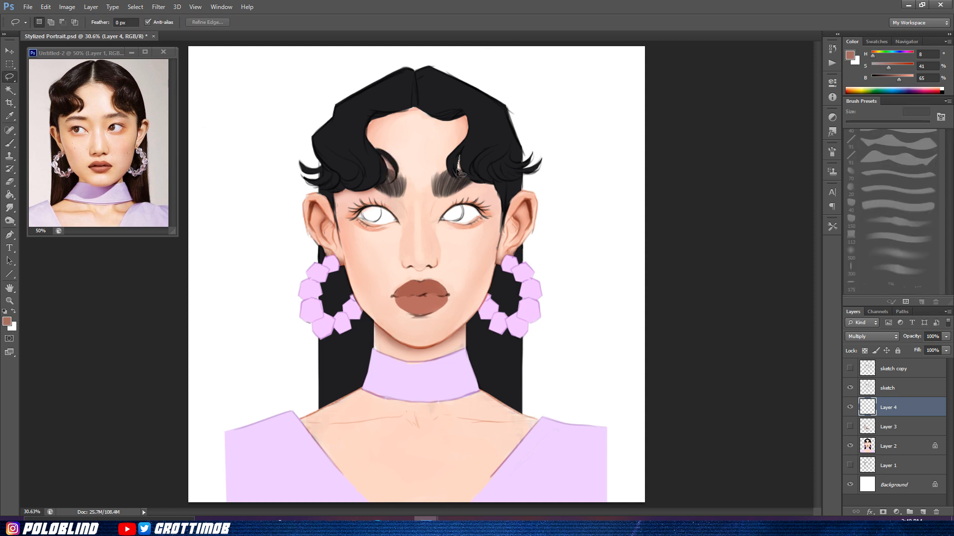
mouse_move(465, 165)
left_mouse_down()
mouse_move(460, 158)
mouse_move(500, 182)
left_mouse_up()
key("b")
key("ctrl+d")
key("l")
mouse_move(446, 156)
left_mouse_down()
mouse_move(449, 174)
mouse_move(447, 159)
left_mouse_up()
key("b")
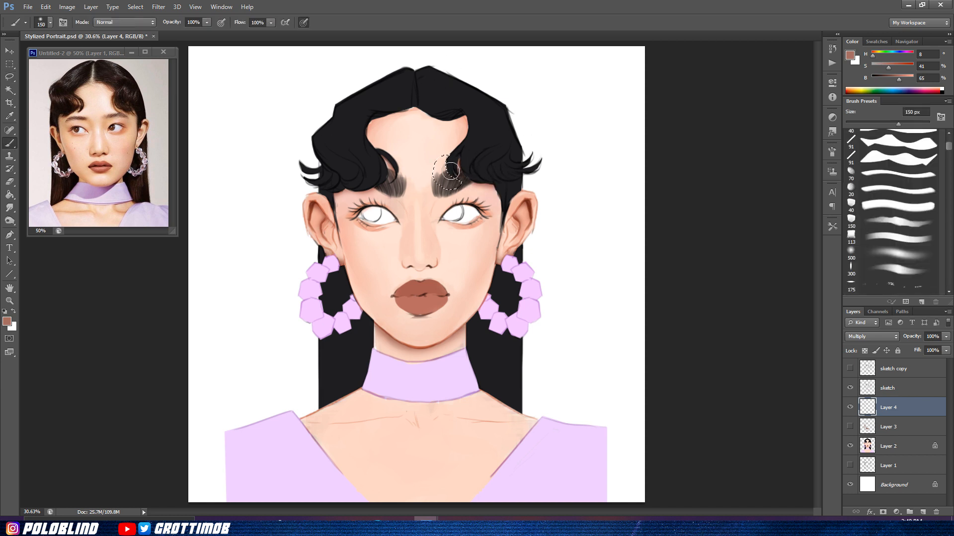
Step: Lasso the lower nose, shade it in reddish brown with a 250 px brush, and reduce the brush to 50 px
key("l")
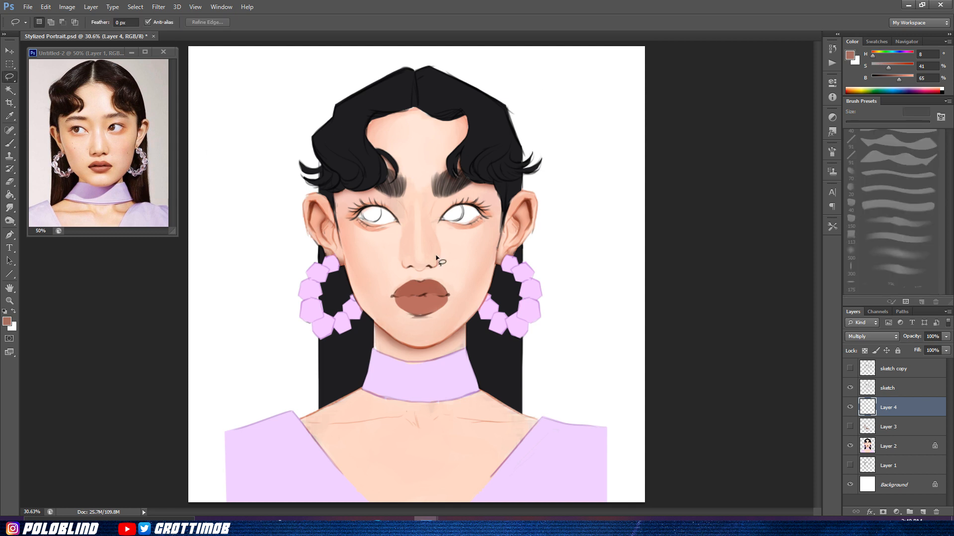
key("b")
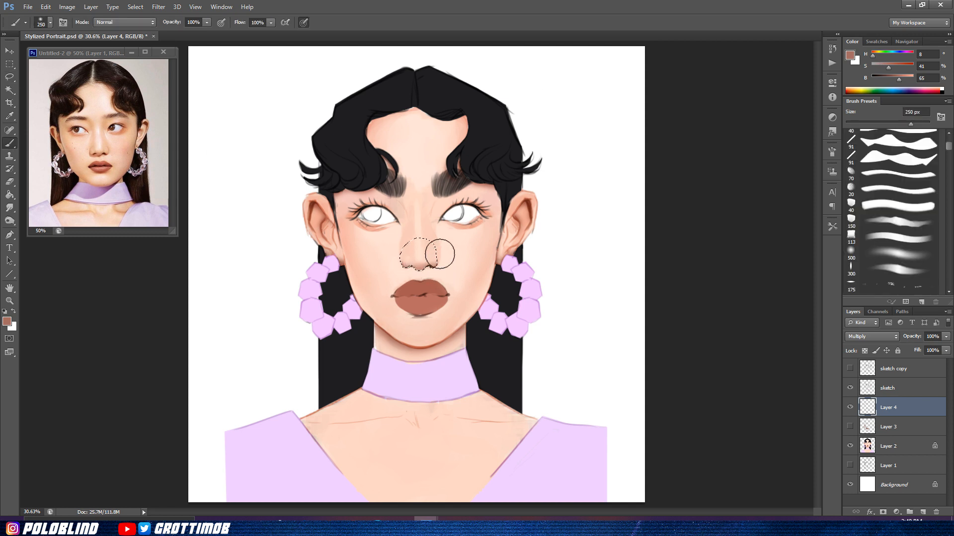
key("bracketleft")
key("bracketleft")
key("bracketleft")
key("bracketleft")
key("bracketleft")
key("bracketleft")
key("bracketleft")
key("bracketleft")
key("bracketleft")
key("bracketleft")
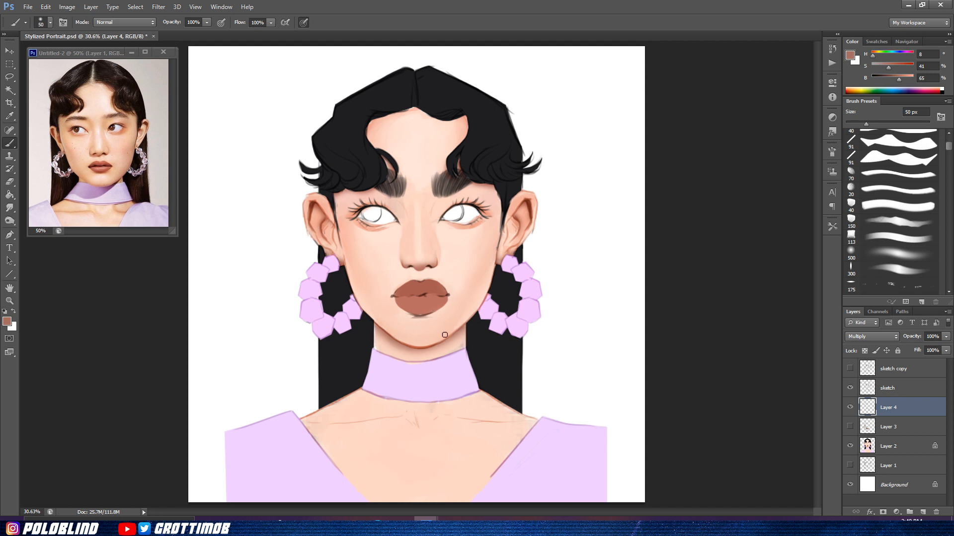
Step: Check the shading against Layer 3, then lasso the lower lid area of each eye and shade it with a 150 px brush
key("l")
left_click(850, 426)
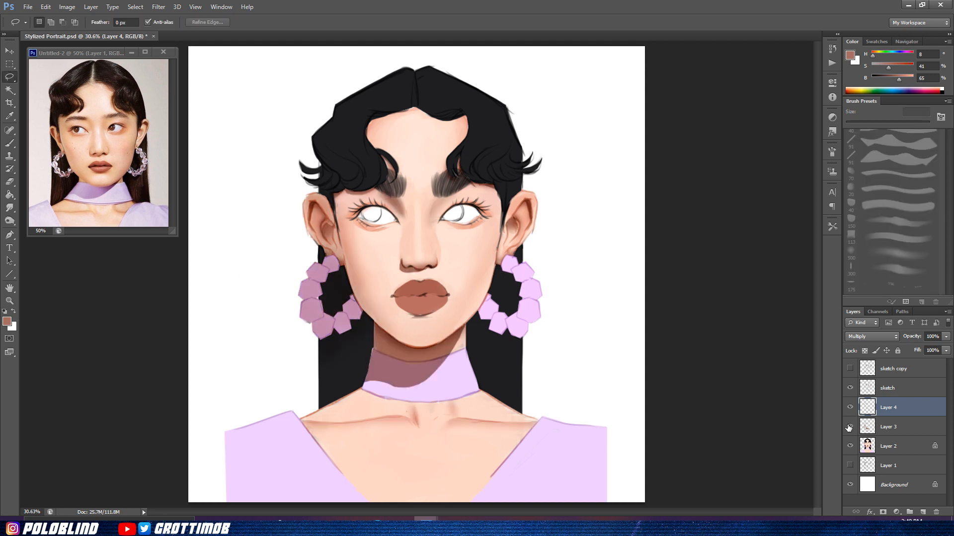
left_click(849, 427)
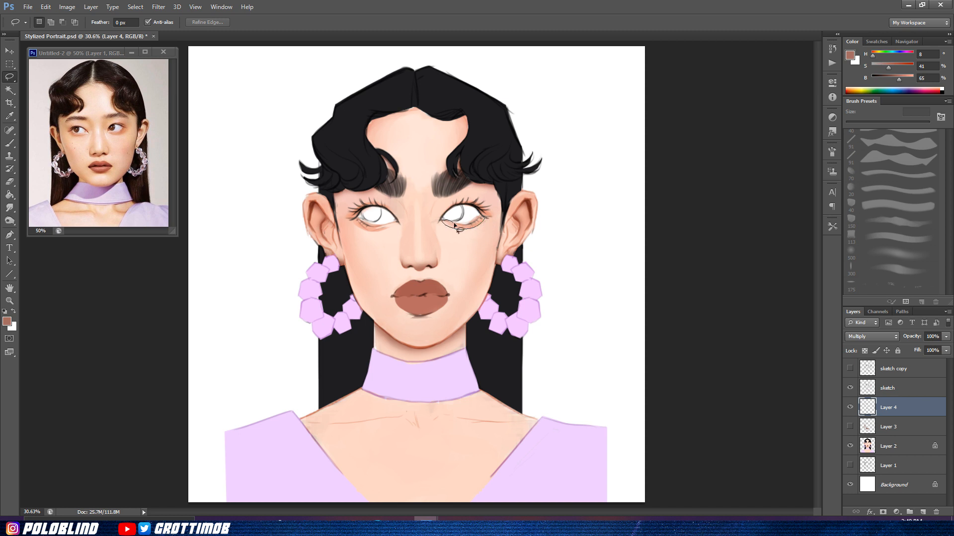
key("b")
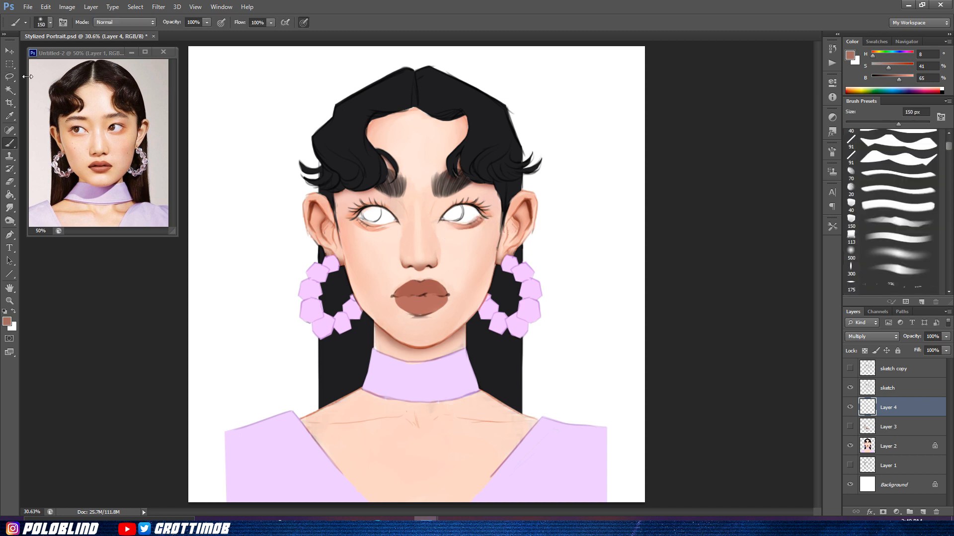
key("l")
mouse_move(353, 218)
left_mouse_down()
mouse_move(375, 232)
mouse_move(391, 224)
left_mouse_up()
key("b")
Step: Show Layer 3, erase shadow there near the right brow with a 156 px eraser, and return to Layer 4
left_click(849, 427)
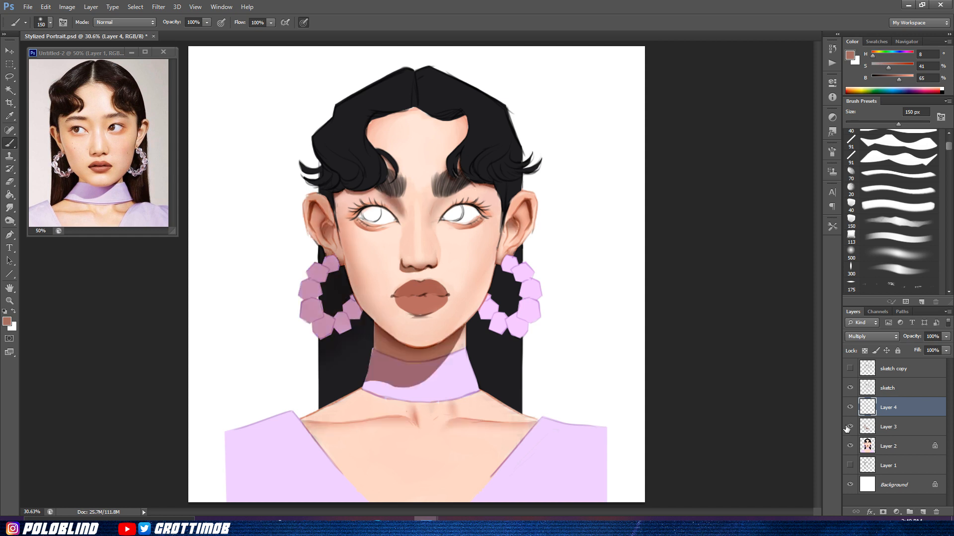
left_click(871, 428)
key("e")
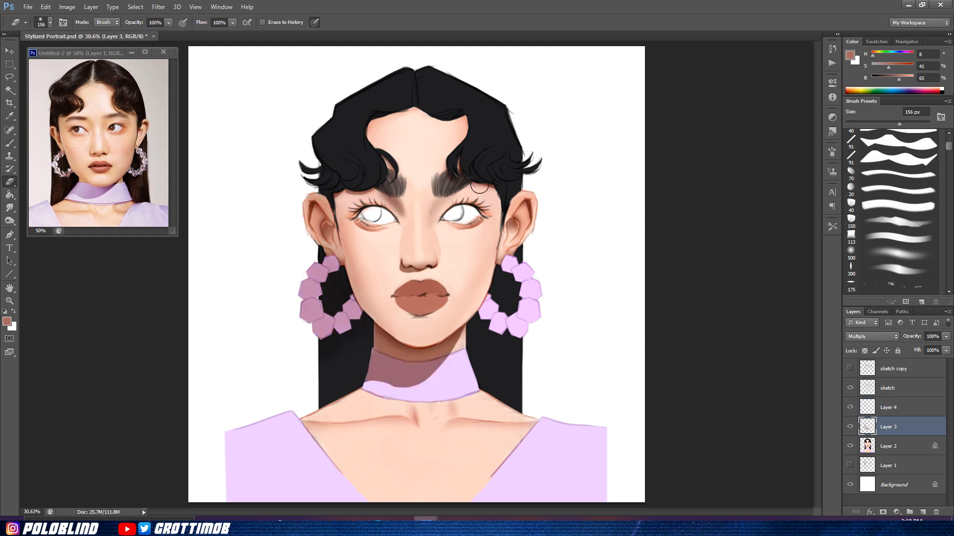
left_click(888, 407)
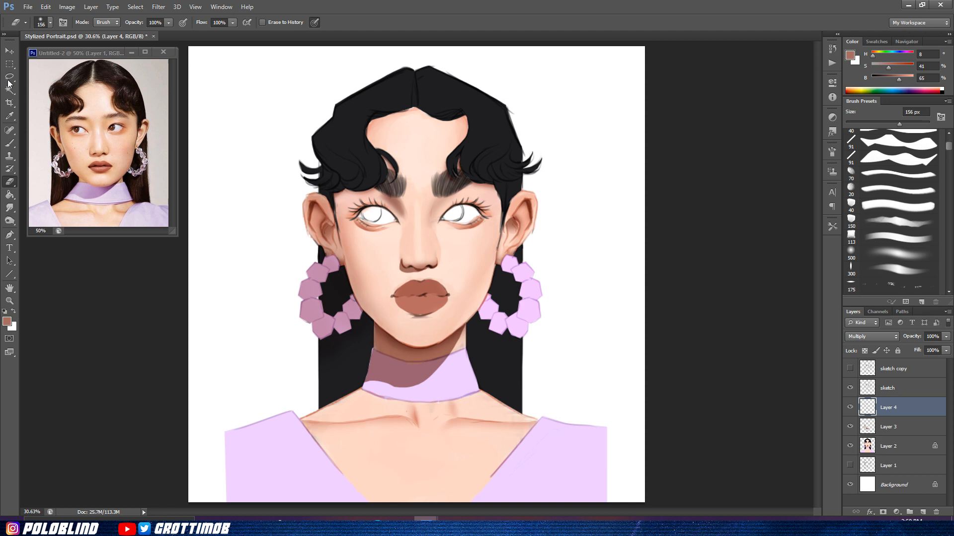
Step: Lasso the upper lip, shade it in dark reddish brown (H 7, S 69, B 37), and deselect
key("l")
left_click_drag(423, 281, 394, 296)
key("b")
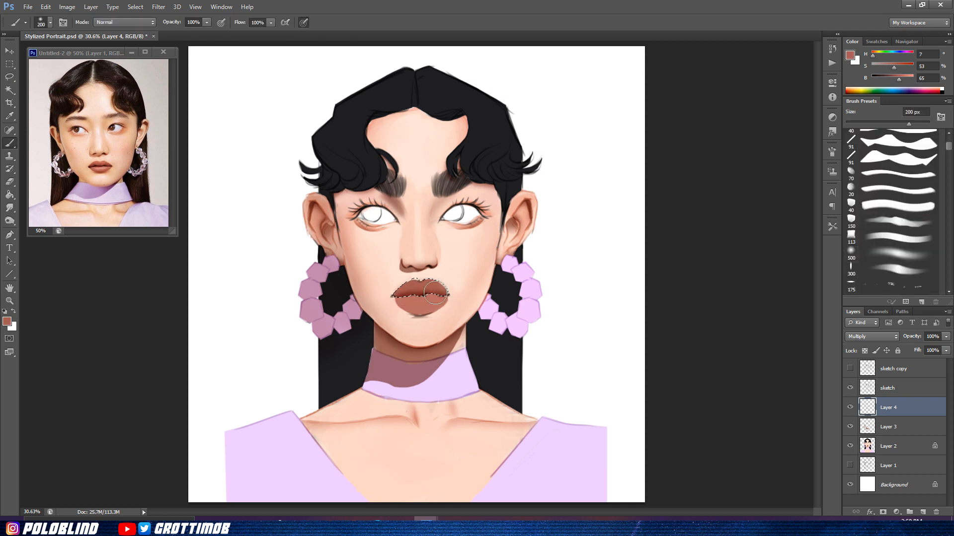
key("bracketright")
key("bracketright")
left_click(8, 323)
left_click(512, 198)
left_click(685, 121)
key("bracketleft")
key("bracketleft")
key("bracketleft")
left_click_drag(433, 297, 416, 299)
key("ctrl+d")
Step: Lasso the lower lip, shade it in the same dark reddish brown with a 250 px brush, and deselect
key("l")
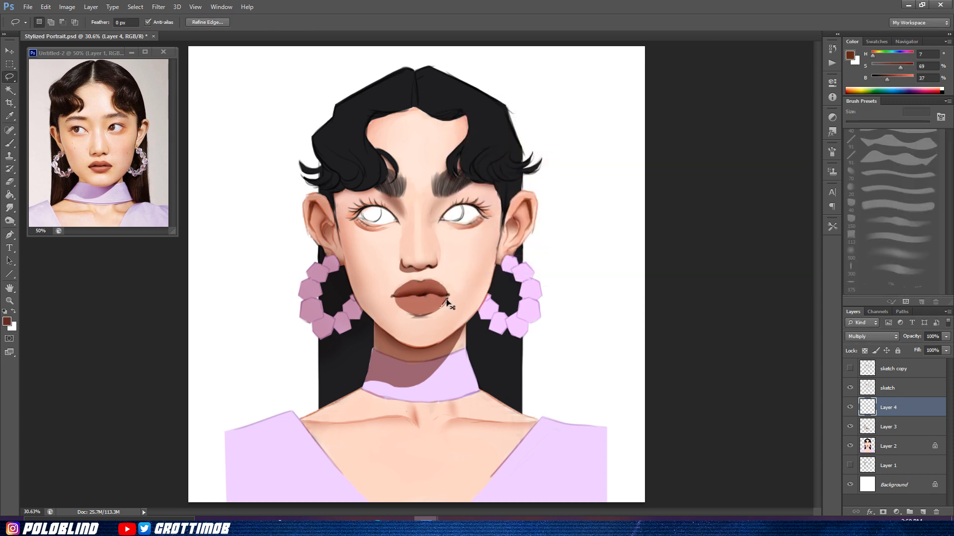
mouse_move(427, 298)
left_mouse_down()
mouse_move(398, 312)
mouse_move(383, 302)
left_mouse_up()
key("b")
key("bracketright")
key("bracketright")
key("bracketright")
key("bracketright")
key("bracketright")
key("ctrl+d")
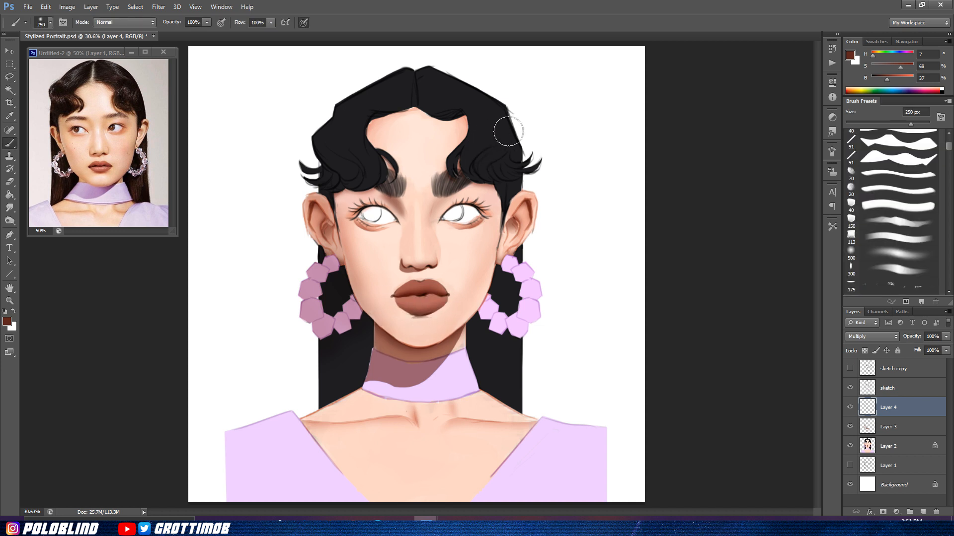
Step: Lasso the right eyeball, shade it in blue-grey (H 215, S 15, B 67) with a 90 px brush, and deselect
left_click(11, 77)
mouse_move(440, 221)
left_mouse_down()
mouse_move(453, 215)
mouse_move(441, 221)
left_mouse_up()
key("b")
left_click(896, 54)
left_click(877, 66)
left_click(899, 78)
key("bracketleft")
key("bracketleft")
key("bracketleft")
key("bracketleft")
key("bracketleft")
key("bracketleft")
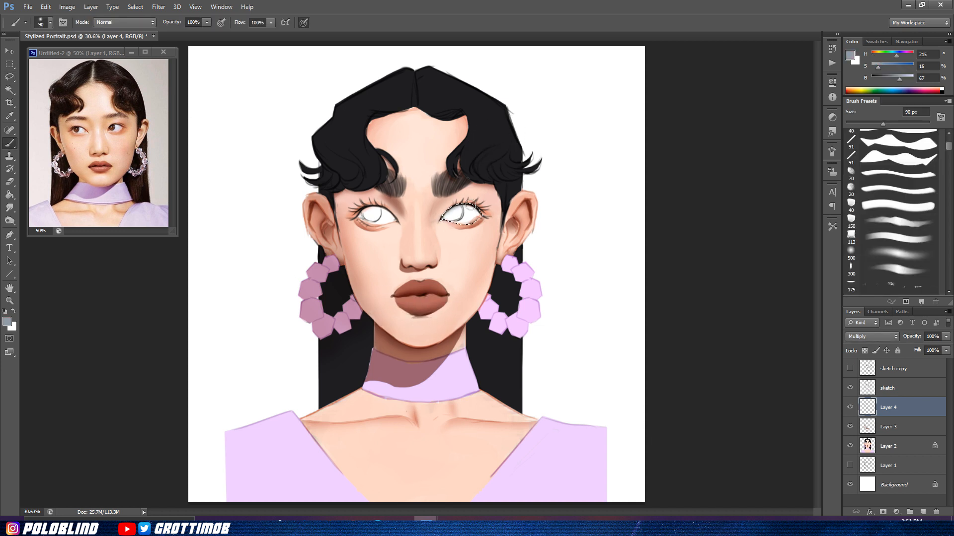
key("ctrl+d")
Step: Lasso the left eyeball, shade it in blue-grey, pick a darker grey (H 215, S 9, B 31), and deselect
key("l")
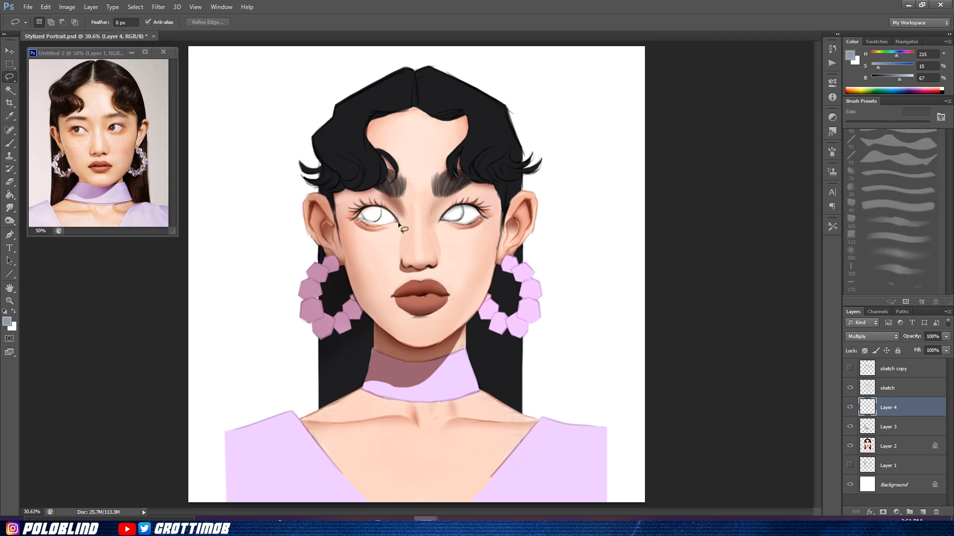
key("b")
mouse_move(376, 230)
left_mouse_down()
mouse_move(399, 219)
mouse_move(349, 216)
mouse_move(384, 205)
mouse_move(397, 218)
mouse_move(368, 205)
mouse_move(382, 228)
mouse_move(400, 221)
mouse_move(377, 231)
mouse_move(352, 213)
mouse_move(385, 203)
left_mouse_up()
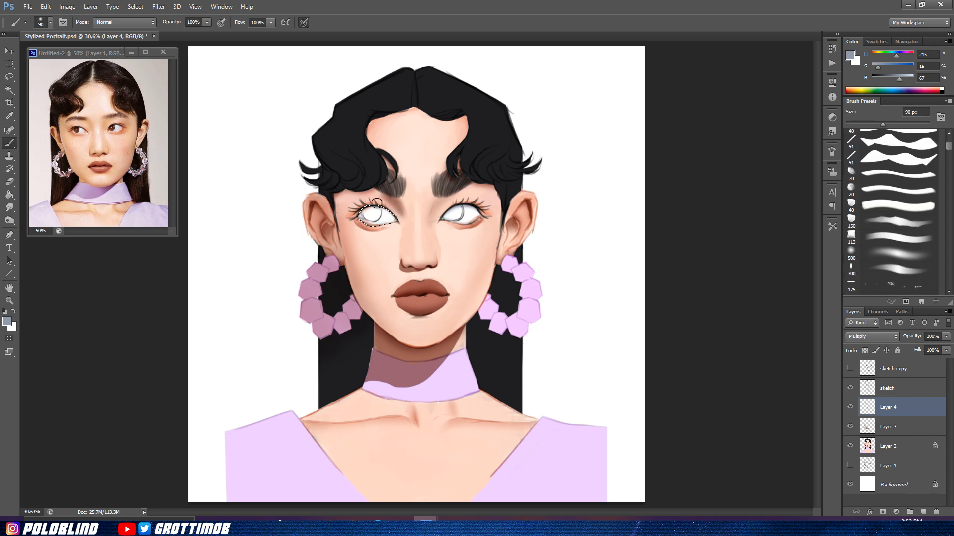
left_click(7, 322)
left_click(459, 218)
key("Return")
key("ctrl+d")
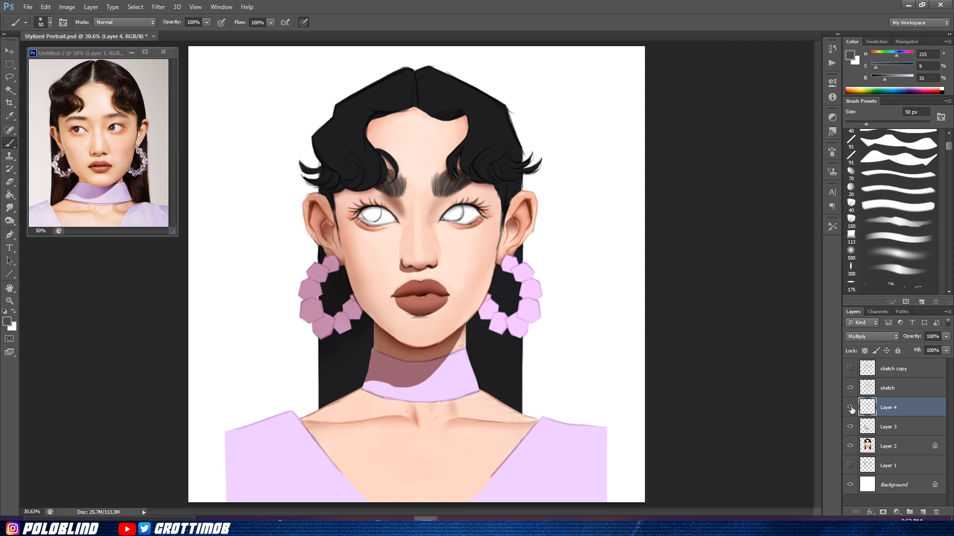
Step: Rename Layer 4 as AO
double_click(890, 408)
type("AO")
key("Return")
Step: Hide Layer 3, outline the left earring's top gem with the Polygonal Lasso, and shade it in muted purple (H 290, S 22, B 58)
left_click(10, 78)
key("shift+l")
left_click(850, 426)
left_click(330, 272)
left_click(338, 274)
double_click(324, 258)
key("b")
left_click(330, 266, "alt")
left_click(7, 321)
left_click(471, 186)
left_click(679, 125)
left_click_drag(324, 269, 328, 273)
key("ctrl+d")
Step: Outline the left earring's second gem, shade the second and third gems in muted purple with an enlarged brush, and deselect
left_click(10, 77)
left_click(322, 284)
left_click(308, 279)
left_click(307, 271)
left_click(328, 267)
double_click(327, 281)
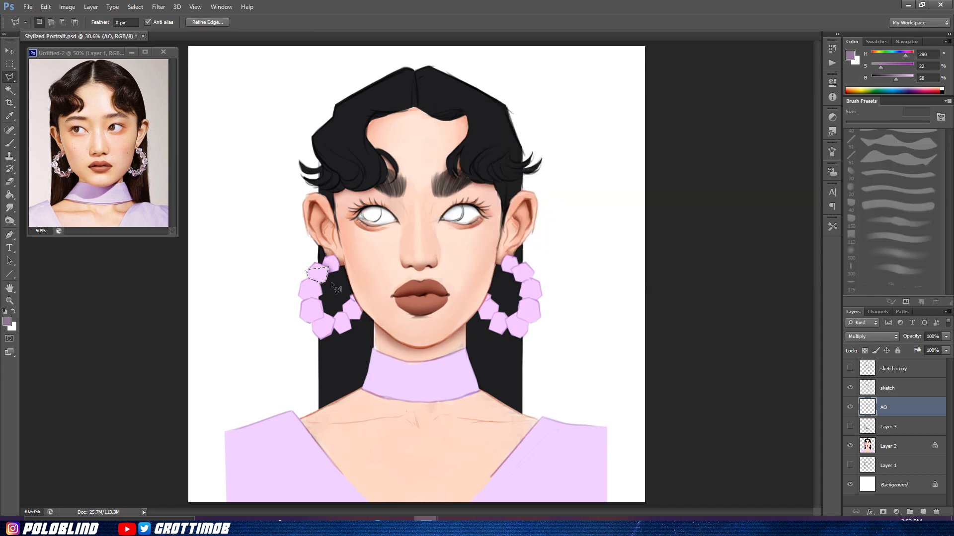
key("b")
key("bracketright")
key("bracketright")
key("bracketright")
left_click_drag(317, 292, 298, 295)
key("ctrl+d")
Step: Outline the left earring's fourth gem, shade it in muted purple with a 200 px brush, and deselect
key("l")
left_click(322, 300)
left_click(323, 316)
left_click(312, 324)
left_click(300, 318)
left_click(301, 302)
left_click(312, 298)
left_click(322, 300)
key("b")
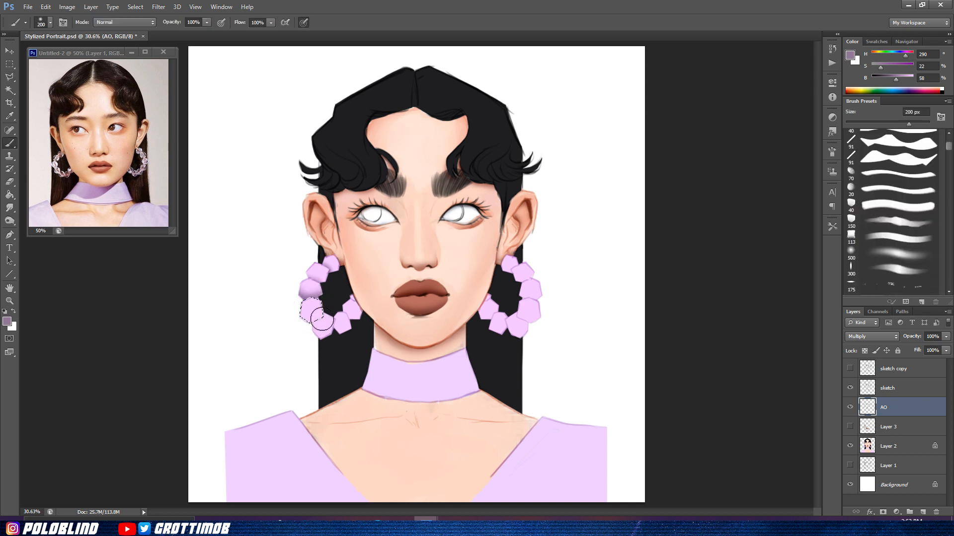
left_click_drag(327, 306, 318, 322)
key("ctrl+d")
Step: Outline the left earring's lowest gem, shade its upper edge in muted purple with a 90 px brush, and deselect
key("l")
left_click(324, 317)
left_click(311, 323)
left_click(320, 340)
left_click(333, 334)
left_click(334, 321)
left_click(323, 316)
key("b")
left_click_drag(327, 316, 307, 320)
key("ctrl+d")
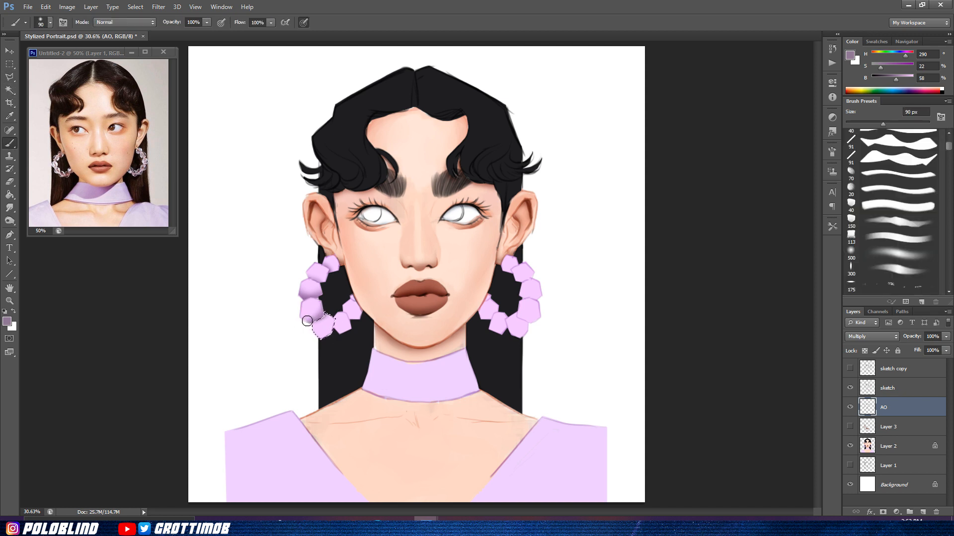
Step: Outline the gem beside the left earring's lowest one, shade its overlapping edge in muted purple, and deselect
key("l")
left_click(341, 335)
left_click(351, 328)
left_click(348, 314)
left_click(335, 319)
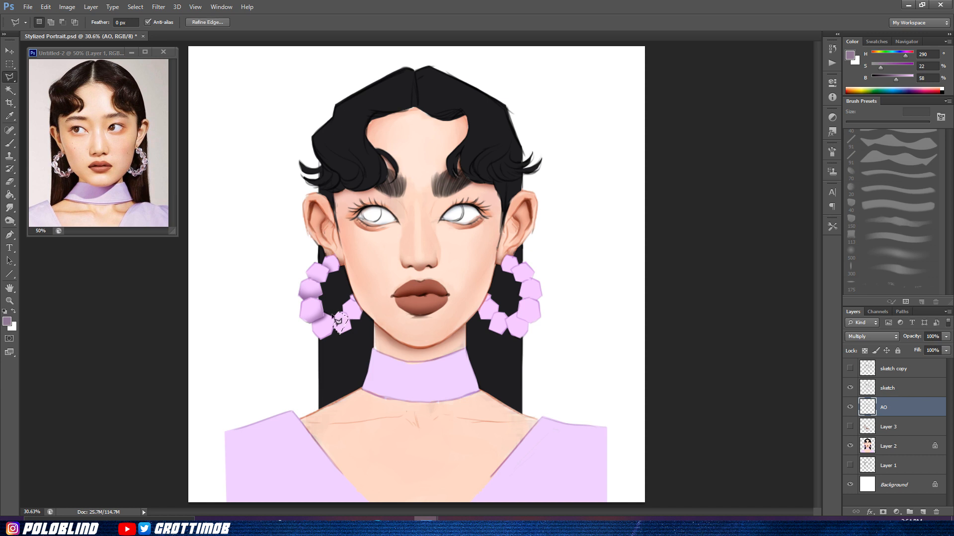
key("b")
left_click_drag(334, 318, 338, 332)
key("ctrl+d")
Step: Shade the left earring's innermost gem and the overlaps between the right earring's gems in muted purple
key("l")
key("b")
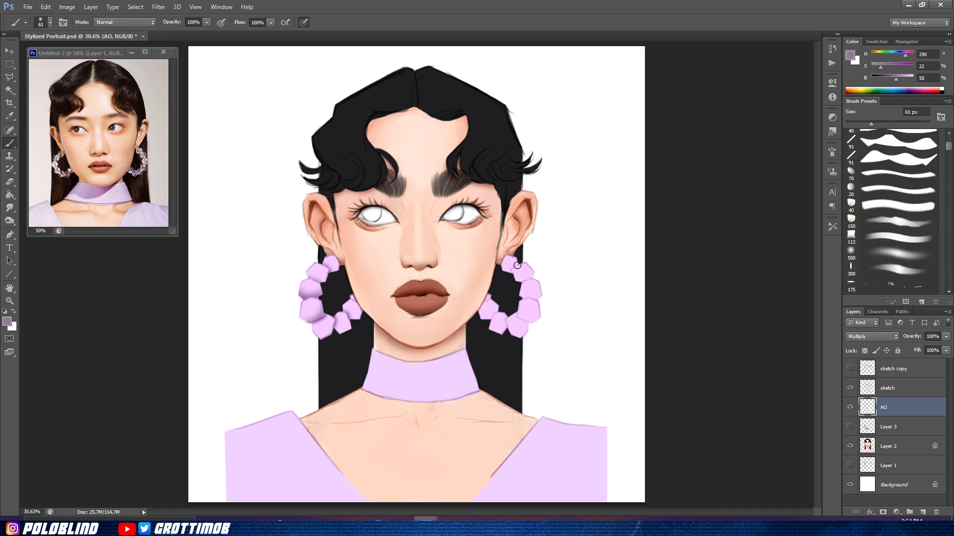
left_click_drag(529, 324, 526, 315)
Step: Clean up the earring gem shading with a 77 px eraser and save the document
key("e")
key("b")
key("e")
key("ctrl+s")
left_click_drag(299, 290, 308, 293)
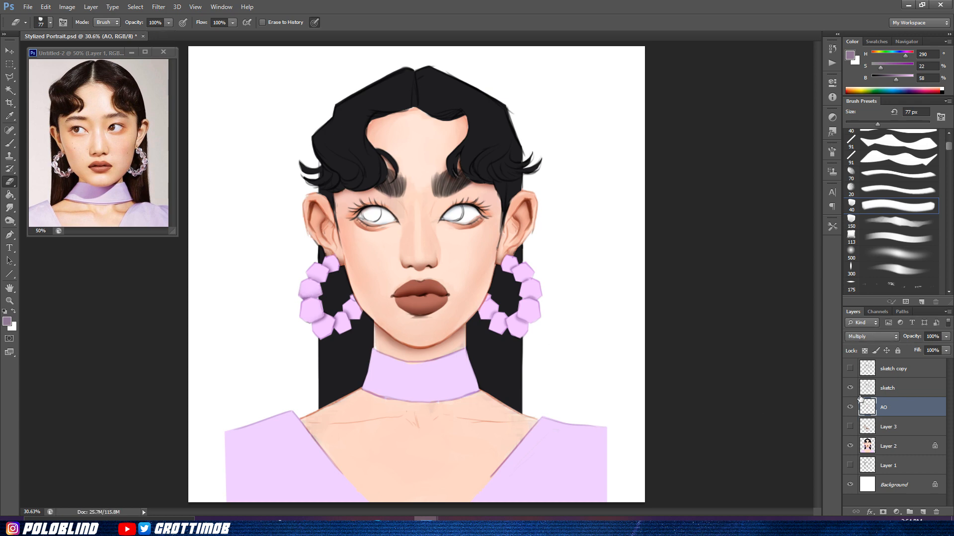
Step: Show Layer 3, paint a pale purple shadow (H 290, S 16, B 80) there over the right earring's inner gems, and save
left_click(850, 426)
left_click(889, 427)
key("b")
left_click(7, 321)
left_click(466, 158)
left_click(681, 126)
left_click_drag(485, 304, 497, 323)
key("ctrl+s")
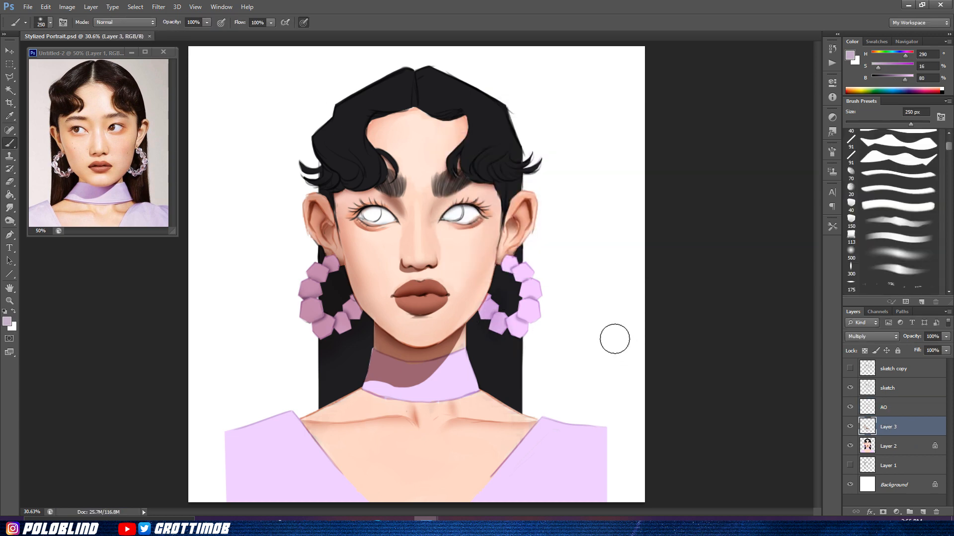
Step: Try to paint the right eye's iris in reddish brown on Layer 2
left_click(867, 451)
scroll(856, 202, "up", 4)
left_click(857, 201)
left_click(7, 321)
left_click(582, 253)
left_click(503, 172)
left_click(582, 255)
left_click(504, 163)
left_click(681, 126)
mouse_move(453, 228)
left_mouse_down()
mouse_move(458, 215)
mouse_move(445, 215)
mouse_move(471, 219)
left_mouse_up()
Step: Unlock Layer 2's transparent pixels and paint both eye whites pale blue-grey (H 199, S 4, B 96) with a 40 px brush
key("slash")
left_click(470, 214, "alt")
left_click(7, 321)
left_click(448, 137)
left_click(582, 189)
left_click(681, 126)
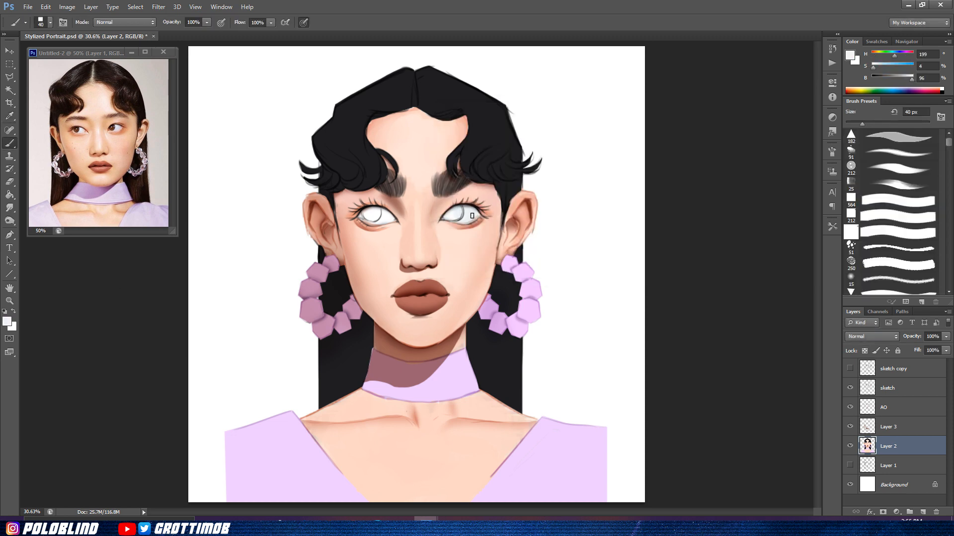
left_click_drag(392, 218, 364, 215)
Step: Brighten the centres of the eye whites in pure white with a 99 px soft brush
left_click(7, 321)
left_click_drag(449, 136, 416, 124)
left_click(681, 126)
left_click_drag(948, 142, 949, 146)
left_click(897, 238)
left_click(897, 254)
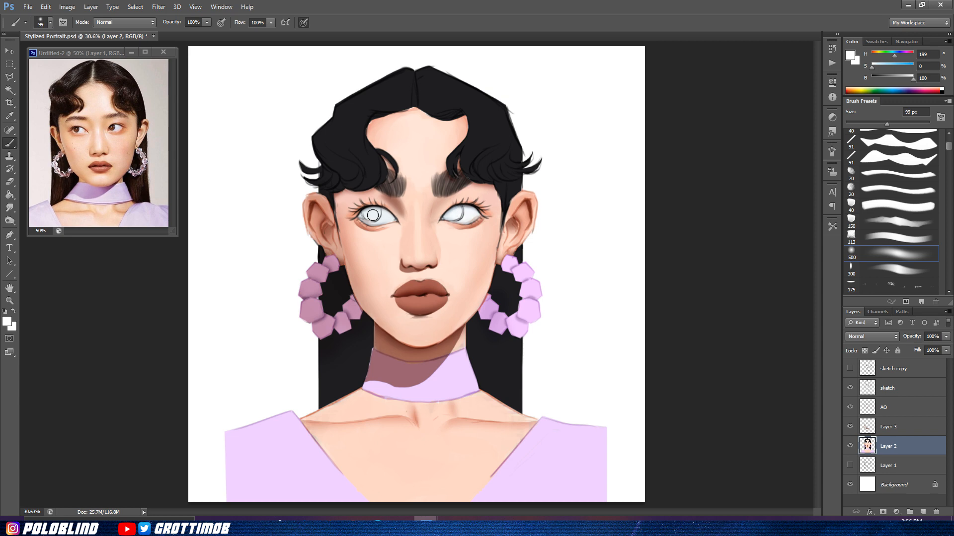
Step: Paint both irises in reddish brown (H 17, S 55, B 68) with a 48 px hard brush
left_click(897, 206)
left_click(7, 322)
left_click(583, 252)
left_click_drag(497, 155, 514, 171)
left_click(681, 126)
left_click_drag(948, 146, 948, 142)
left_click(897, 200)
left_click_drag(455, 218, 461, 210)
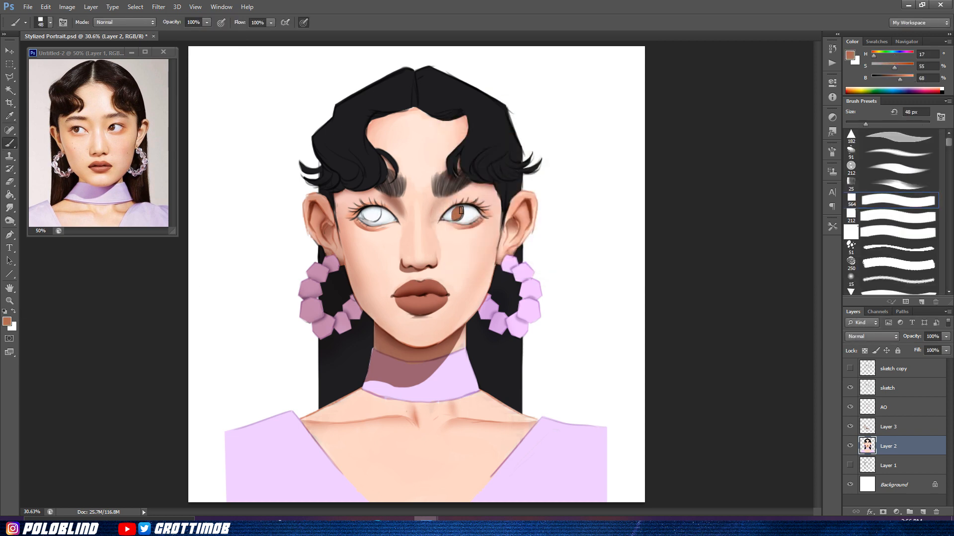
left_click_drag(362, 215, 372, 211)
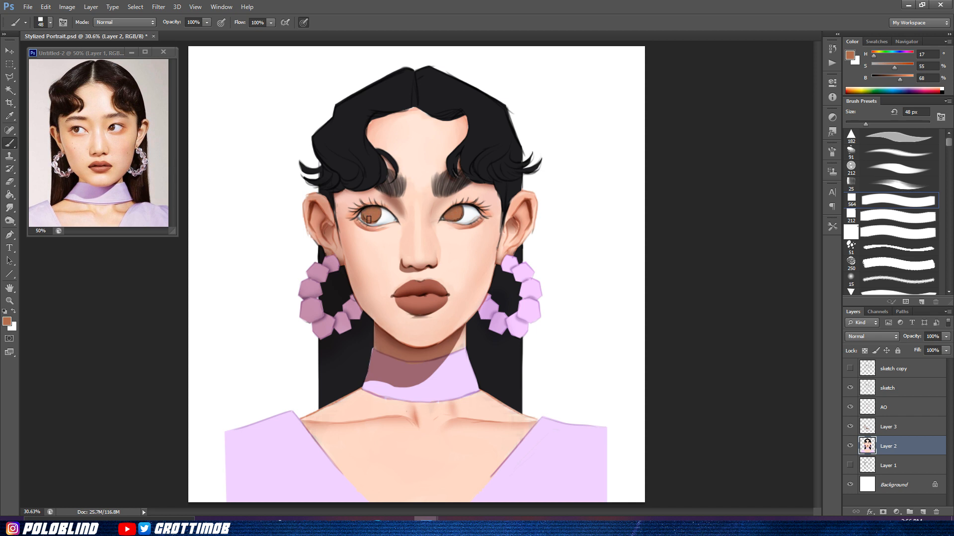
Step: Paint dark brown (H 17, S 69, B 20) pupils and upper iris shading in both eyes, softening with a 54 px brush
left_click(387, 221, "alt")
left_click(378, 216, "alt")
left_click(7, 321)
left_click(531, 234)
left_click(679, 126)
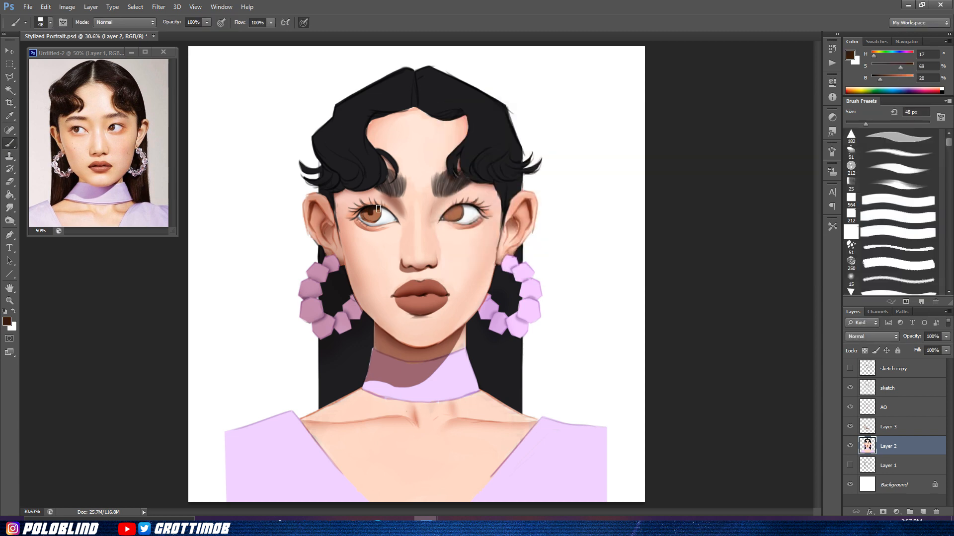
left_click_drag(949, 142, 949, 148)
left_click(907, 178)
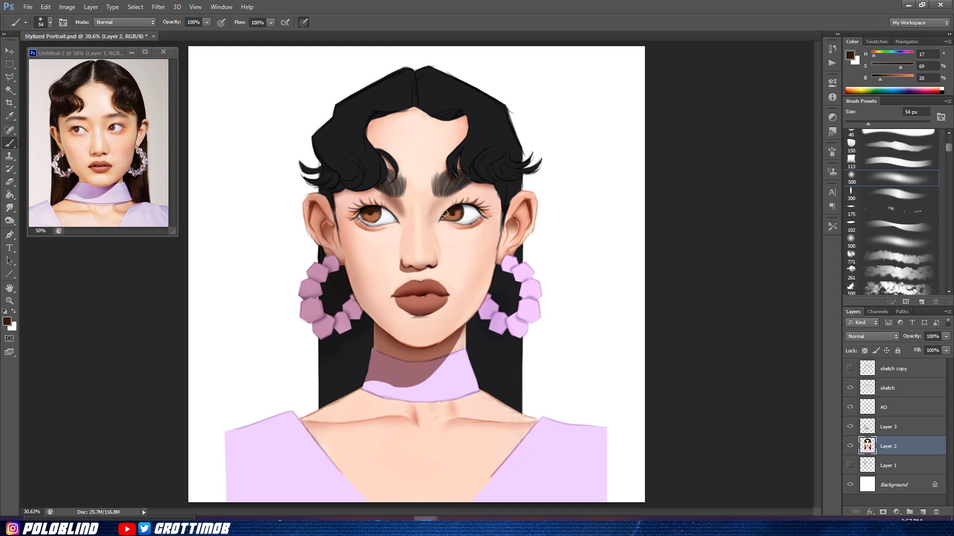
Step: Refine the iris shading in both eyes with sampled browns and a 35 px soft brush, and save the document
key("bracketleft")
key("bracketleft")
key("bracketleft")
key("bracketleft")
left_click(366, 216, "alt")
left_click(454, 210, "alt")
left_click(366, 218, "alt")
key("ctrl+s")
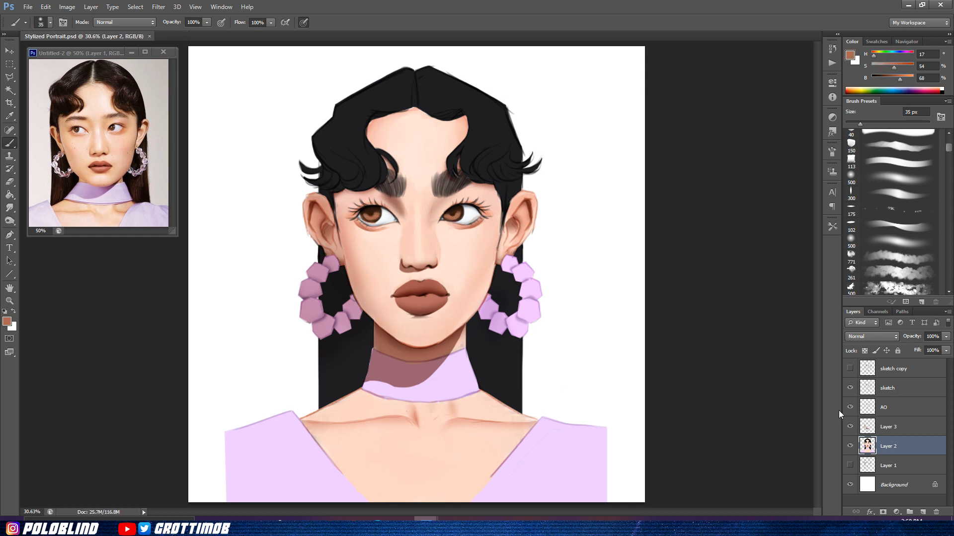
Step: Hide Layer 3, tidy the neck and choker edges on Layer 2 with a 29 px brush in sampled colors, and show Layer 3 again
left_click(850, 426)
scroll(889, 214, "up", 4)
left_click(889, 137)
left_click(857, 123)
left_click(373, 369, "alt")
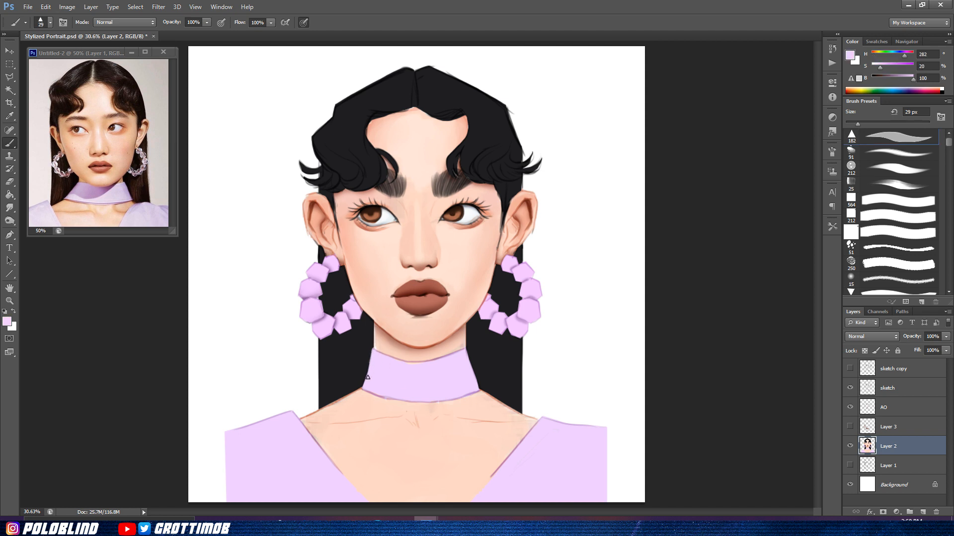
left_click(378, 340, "alt")
left_click(370, 333, "alt")
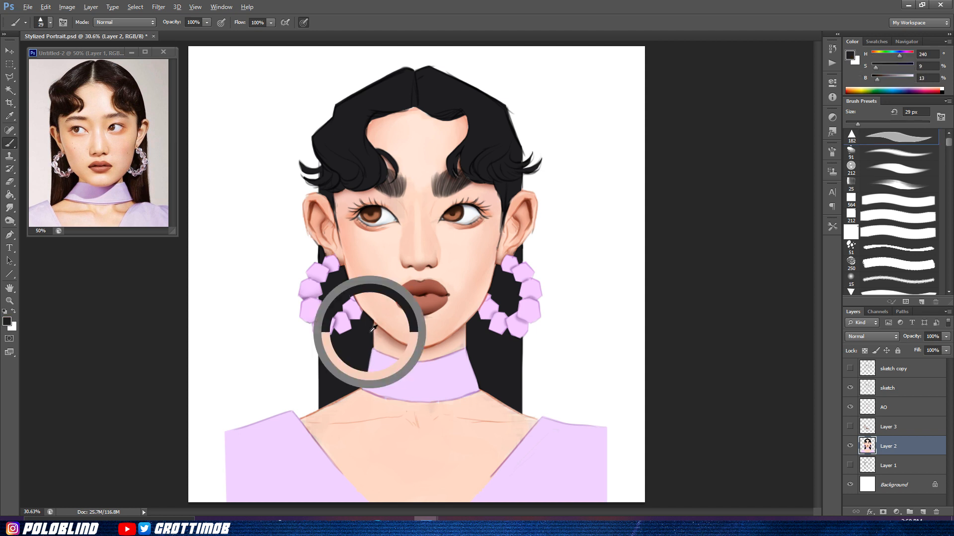
left_click(850, 427)
left_click(371, 361, "alt")
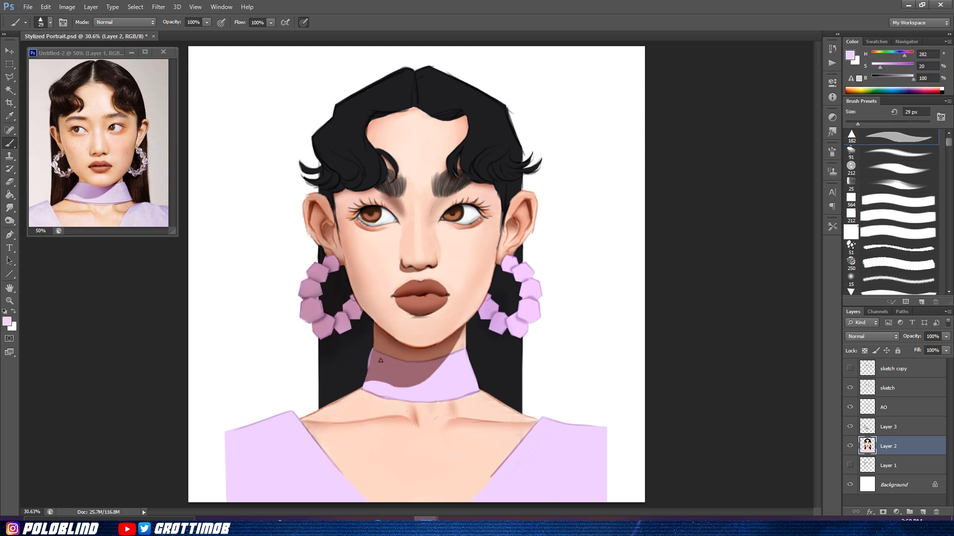
Step: Set Layer 3 back to Multiply and soften the choker shadow's edge with a 500 px Smudge tool
left_click(889, 427)
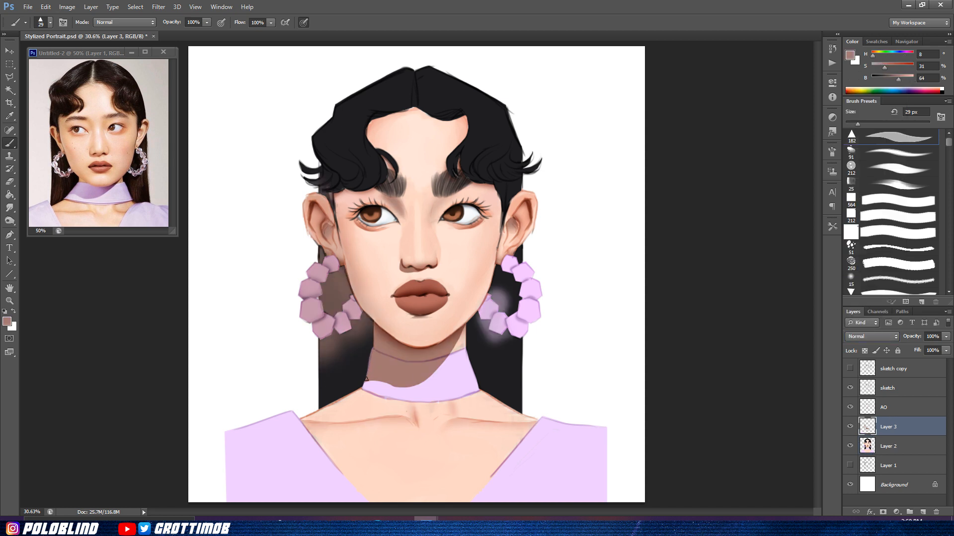
left_click(872, 336)
left_click(867, 110)
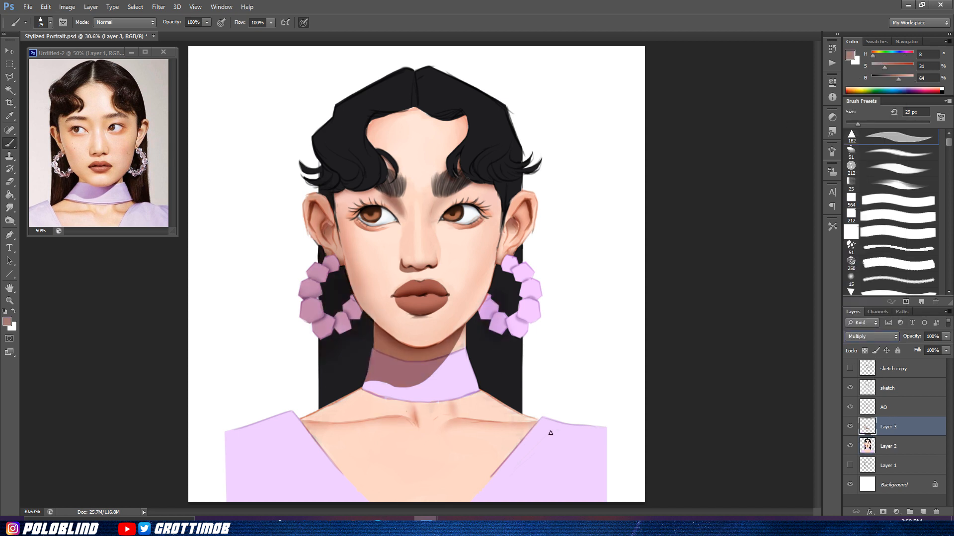
key("r")
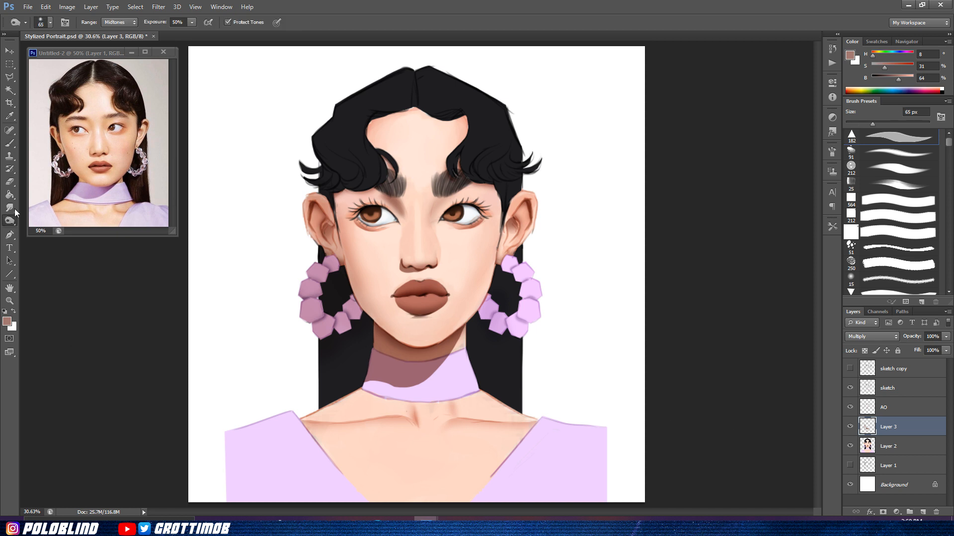
key("shift+period")
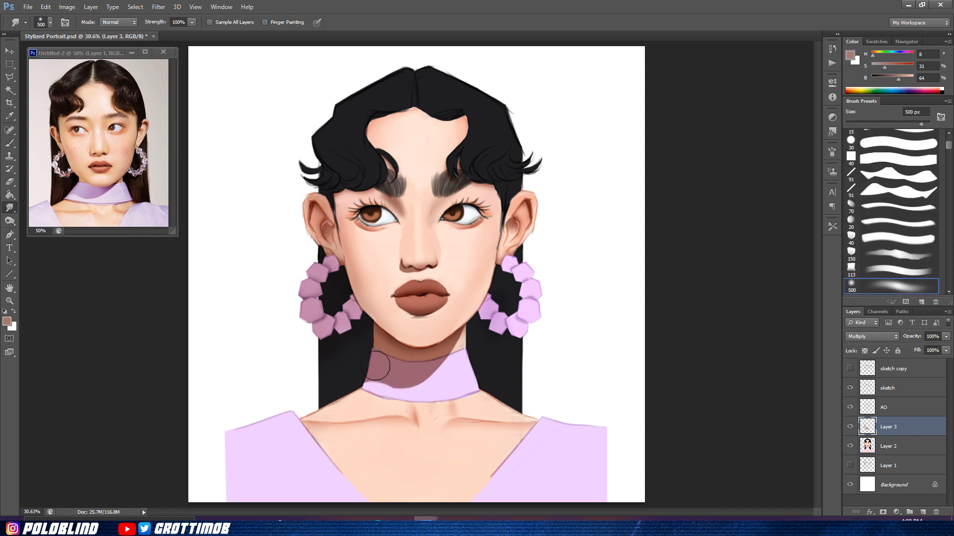
Step: Duplicate the layers from Layer 2 through sketch and group the originals
left_click(888, 449)
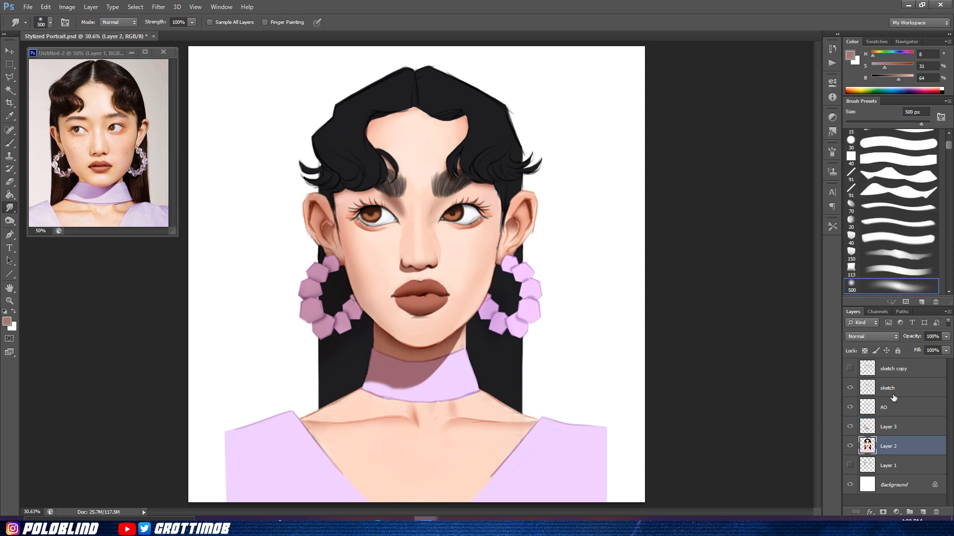
left_click(894, 391, "shift")
key("ctrl+j")
left_click(903, 465)
scroll(904, 476, "down", 1)
left_click(905, 495, "shift")
key("ctrl+g")
Step: Merge the copies of Layer 3, AO and sketch down into Layer 2 copy
left_click(892, 428)
key("ctrl+e")
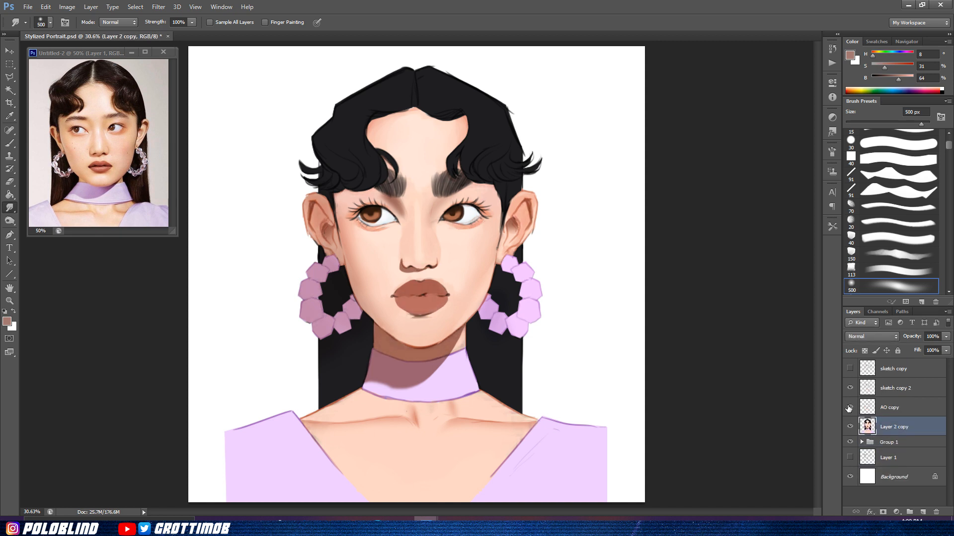
left_click(893, 408)
key("ctrl+e")
left_click(850, 388)
left_click(850, 389)
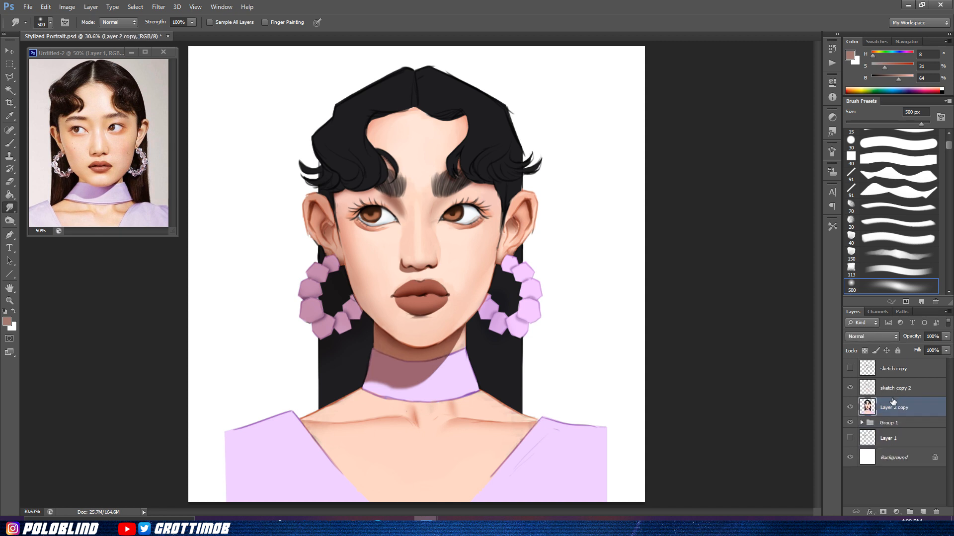
left_click(904, 389)
key("ctrl+e")
key("ctrl+z")
key("ctrl+z")
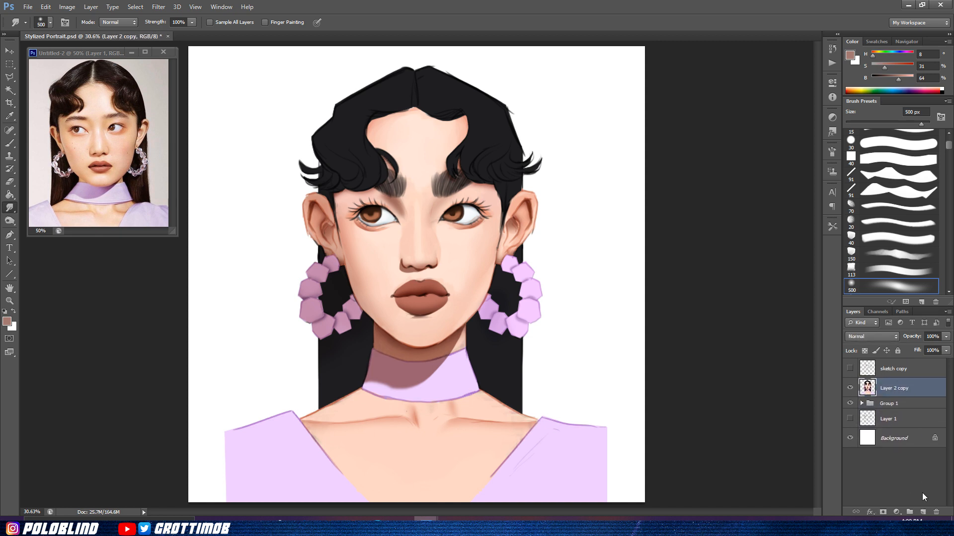
Step: Add a new layer and paint sampled skin tones around the outer corners of both eyes with a 139 px soft brush
left_click(922, 512)
key("bracketleft")
key("bracketleft")
key("bracketleft")
key("b")
left_click(462, 228, "alt")
mouse_move(492, 215)
left_mouse_down()
mouse_move(501, 204)
mouse_move(492, 209)
left_mouse_up()
left_click_drag(343, 209, 343, 212)
left_click(493, 210, "alt")
left_click(477, 195, "alt")
left_click_drag(489, 199, 494, 205)
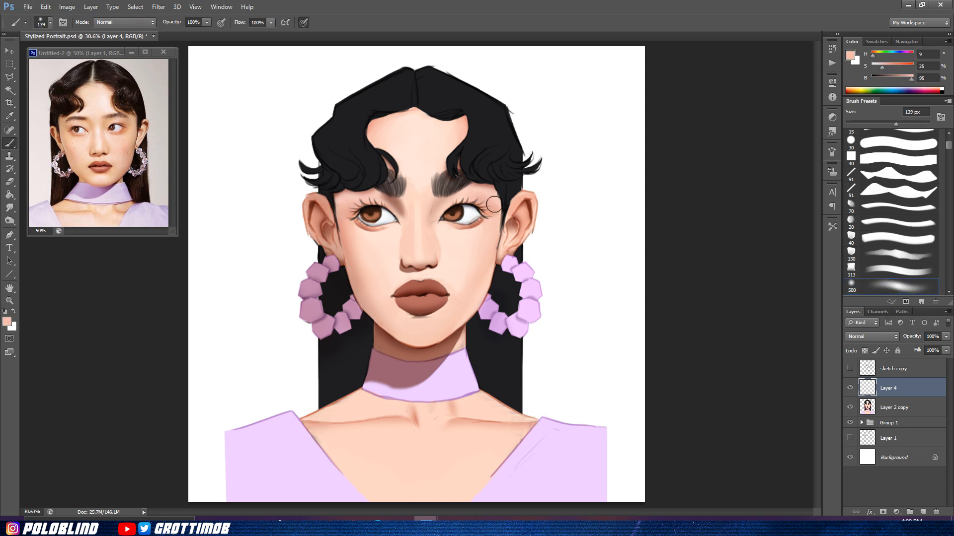
Step: Undo the last stroke and touch up the left eye beside its iris with a 60 px soft brush
left_click(486, 205, "alt")
key("bracketleft")
key("bracketleft")
key("bracketleft")
key("bracketleft")
key("ctrl+z")
left_click_drag(385, 208, 390, 216)
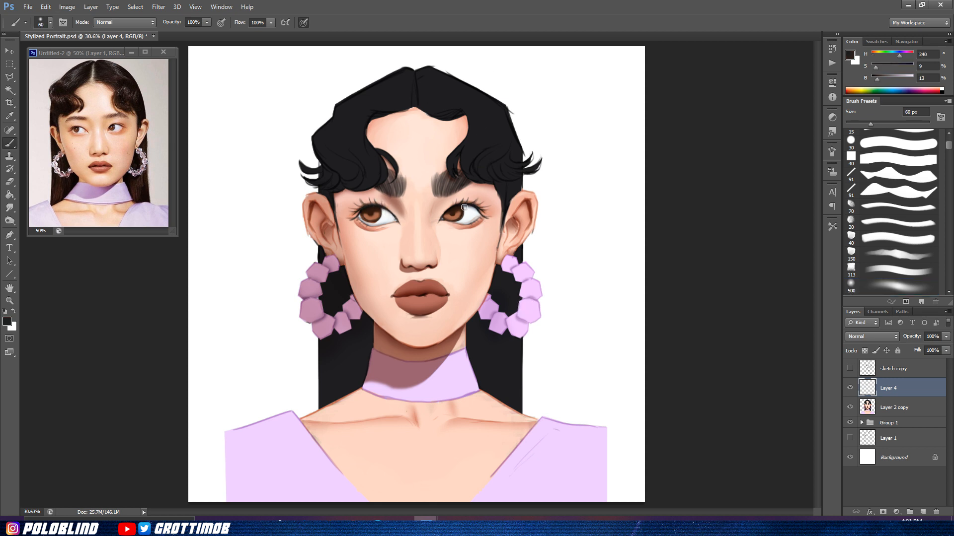
Step: Highlight the tip of the nose in pale peach (H 20, S 7, B 100) with a 60 px soft brush
left_click(419, 241, "alt")
key("n")
left_click(453, 131)
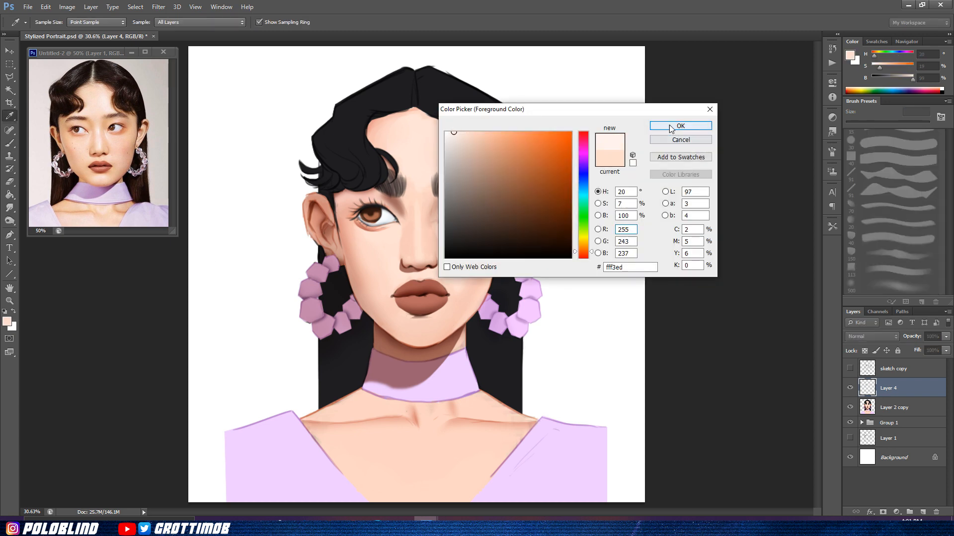
left_click(674, 128)
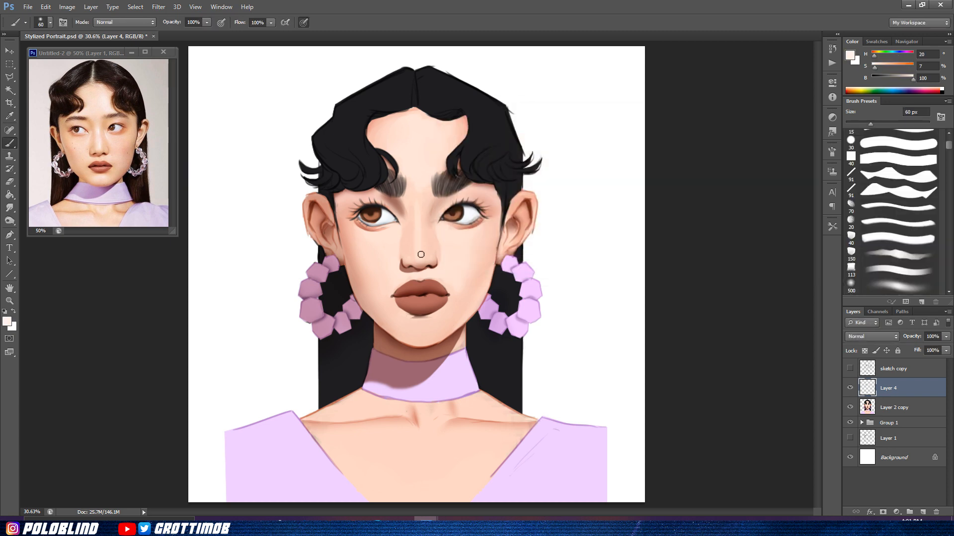
Step: Highlight the nose bridge in a lighter skin tone and blend it with an 80 px soft brush
left_click(422, 210, "alt")
left_click(7, 321)
left_click(450, 132)
left_click(683, 126)
key("bracketright")
key("bracketright")
key("bracketright")
key("bracketright")
left_click(436, 222, "alt")
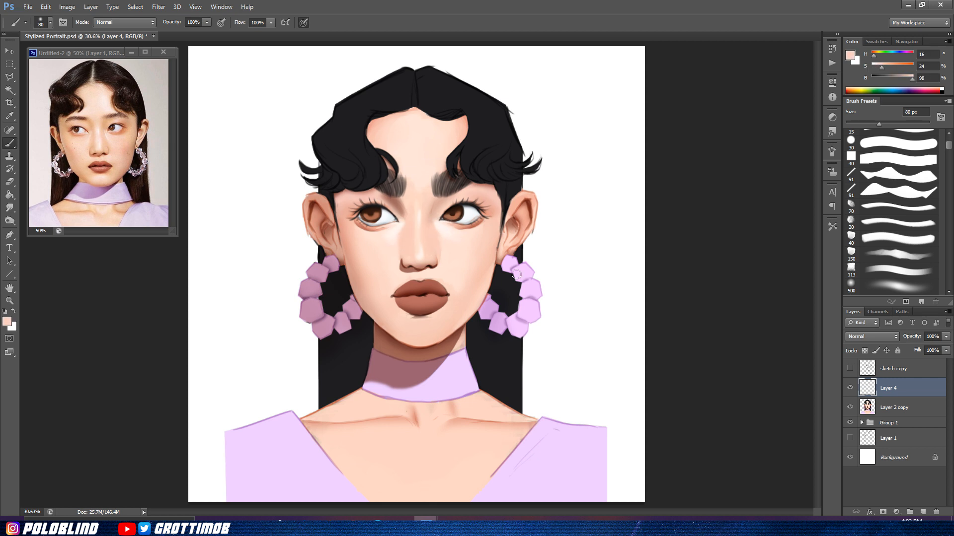
Step: Refine the left side of the nose tip with a smaller brush in a sampled skin tone, and save the document
left_click(407, 258, "alt")
key("bracketleft")
key("bracketleft")
key("bracketleft")
key("ctrl+s")
Step: Paint a warm tan (H 14, S 49, B 81) along the chin's lower edge at 65 px and blend it with a larger brush
left_click(412, 345, "alt")
left_click(872, 123)
left_click_drag(436, 343, 406, 342)
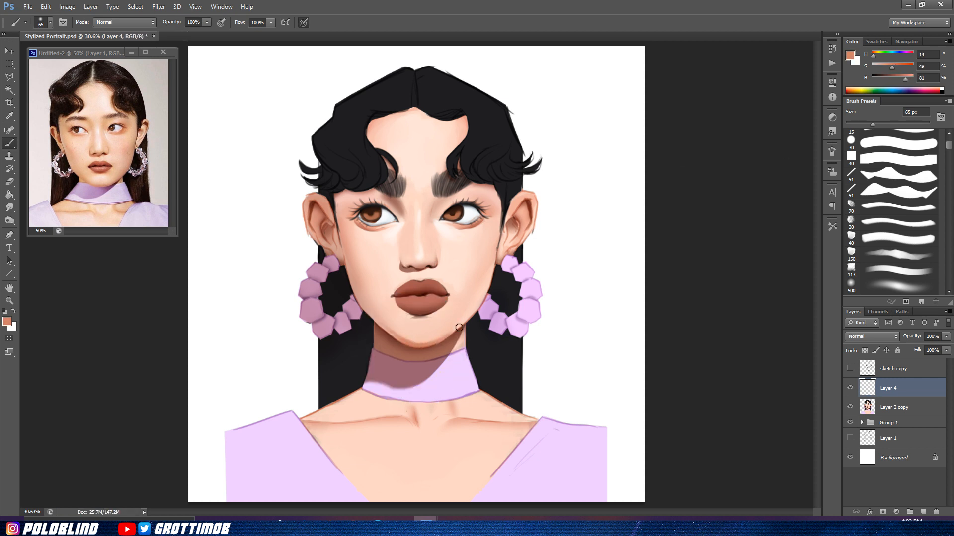
left_click(437, 335, "alt")
key("bracketright")
key("bracketright")
key("bracketright")
left_click(416, 337, "alt")
key("bracketright")
key("bracketright")
key("bracketright")
left_click(414, 339, "alt")
Step: Merge Layer 4 down into Layer 2 copy and compare the result by toggling its visibility
left_click(161, 7)
left_click(178, 7)
key("ctrl+e")
left_click(850, 389)
left_click(851, 388)
Step: Outline a polygonal highlight area on the chin below the lower lip
left_click(9, 78)
left_click(34, 85)
left_click(419, 320)
left_click(402, 325)
left_click(421, 335)
left_click(433, 331)
double_click(434, 322)
Step: Paint the selected chin area in a lighter skin tone and deselect it
key("b")
left_click(449, 314, "alt")
left_click(7, 321)
left_click(475, 129)
key("Return")
left_click_drag(404, 314, 423, 325)
key("ctrl+d")
Step: Select a polygonal area on the cheek under the left eye, shade it with sampled pale skin tones, and deselect
left_click(9, 77)
left_click(358, 233)
left_click(398, 227)
left_click(392, 244)
left_click(369, 248)
double_click(359, 233)
key("b")
left_click(334, 213, "alt")
left_click(351, 215, "alt")
key("ctrl+d")
left_click(343, 219, "alt")
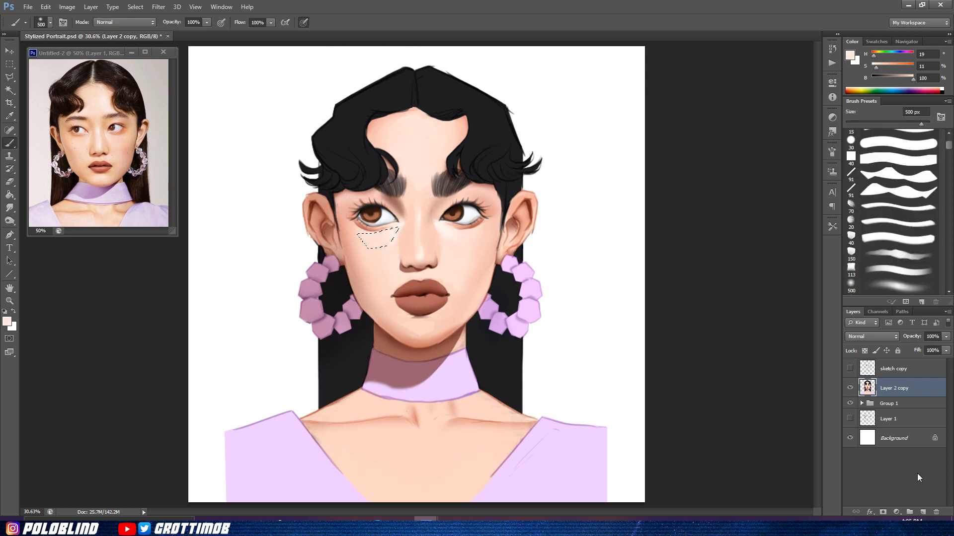
key("ctrl+d")
Step: On a new layer, outline the dress's left half with a polygonal selection, repaint it in sampled lilac, and deselect
left_click(922, 512)
key("l")
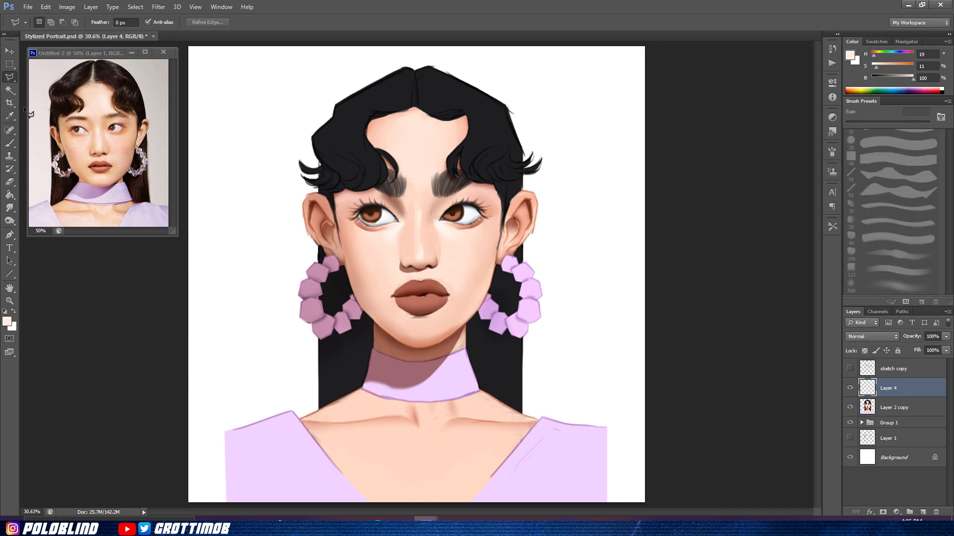
left_click(292, 411)
left_click(342, 473)
left_click(369, 501)
left_click(226, 474)
left_click(225, 431)
left_click(292, 411)
key("b")
left_click(261, 434, "alt")
key("ctrl+d")
Step: Outline the dress's right half with a polygonal selection, shade it with sampled lilac, and deselect
key("l")
left_click(540, 418)
left_click(467, 503)
left_click(607, 502)
left_click(607, 426)
left_click(540, 418)
key("b")
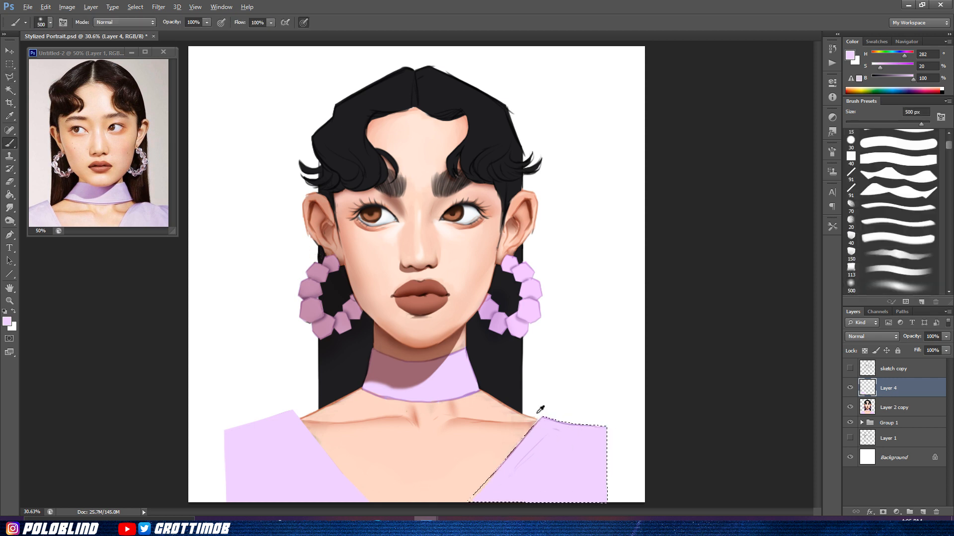
left_click(467, 392, "alt")
key("ctrl+d")
Step: Select the left shoulder slope between choker and neckline, shade it with sampled skin tones using a large brush, and deselect
key("bracketright")
key("bracketright")
key("bracketright")
key("l")
left_click(362, 389)
left_click(301, 420)
left_click(309, 428)
left_click(383, 415)
left_click(362, 389)
key("b")
left_click(358, 400, "alt")
mouse_move(351, 370)
left_mouse_down()
mouse_move(325, 363)
mouse_move(337, 380)
left_mouse_up()
left_click(427, 237, "alt")
key("bracketleft")
key("bracketleft")
key("bracketleft")
left_click(392, 419, "alt")
left_click_drag(328, 423, 308, 414)
key("ctrl+d")
Step: Select the right shoulder slope between choker and neckline, shade it with sampled skin tones, and deselect
key("l")
left_click(479, 390)
left_click(537, 420)
left_click(524, 436)
left_click(471, 408)
left_click(478, 390)
key("b")
left_click(482, 439, "alt")
mouse_move(499, 376)
left_mouse_down()
mouse_move(526, 392)
mouse_move(497, 380)
left_mouse_up()
left_click(474, 405, "alt")
left_click(477, 428, "alt")
key("ctrl+d")
Step: Soften both collarbones with sampled skin tones using a brush of about 91 px
key("bracketleft")
key("bracketleft")
key("bracketleft")
key("bracketleft")
key("bracketleft")
left_click(525, 426, "alt")
left_click_drag(514, 423, 476, 422)
left_click(475, 422, "alt")
left_click_drag(507, 423, 484, 424)
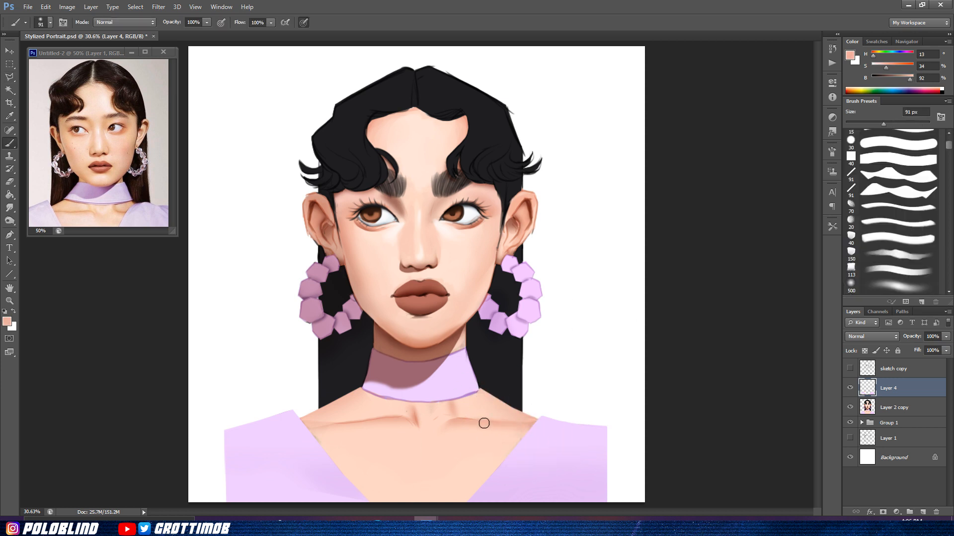
left_click_drag(393, 420, 321, 423)
Step: Blend the skin around the collarbones and the base of the throat with a larger brush and sampled skin tones
key("bracketright")
key("bracketright")
key("bracketright")
key("bracketright")
key("bracketright")
key("bracketright")
key("bracketright")
left_click_drag(409, 434, 350, 425)
left_click(397, 427, "alt")
left_click(457, 420, "alt")
left_click_drag(456, 421, 441, 431)
left_click(498, 424, "alt")
left_click(425, 422, "alt")
key("bracketleft")
key("bracketleft")
key("bracketleft")
key("bracketleft")
key("bracketleft")
key("bracketleft")
key("bracketleft")
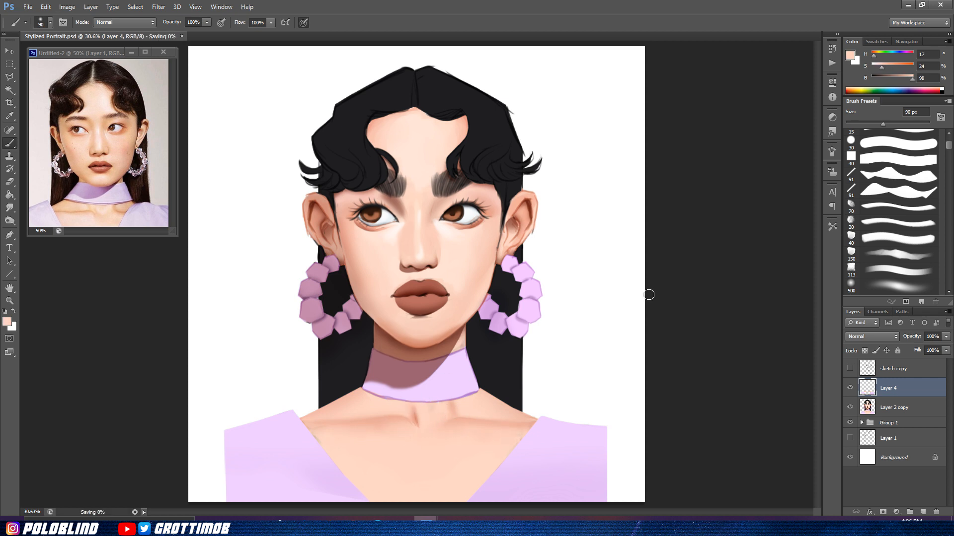
Step: Choose another brush preset and size, and paint along the choker's lower edge in a lilac sampled from the choker
left_click(894, 239)
left_click(874, 124)
left_click(463, 384, "alt")
left_click_drag(472, 384, 367, 388)
Step: Select the choker's right edge, shade it in a darker purple with hue 282 and saturation 40, deselect, and save
key("l")
left_click(466, 348)
left_click(479, 390)
left_click(465, 398)
left_click(466, 348)
key("b")
left_click(7, 322)
left_click(492, 148)
left_click(681, 126)
left_click_drag(492, 350, 496, 393)
key("ctrl+d")
key("ctrl+s")
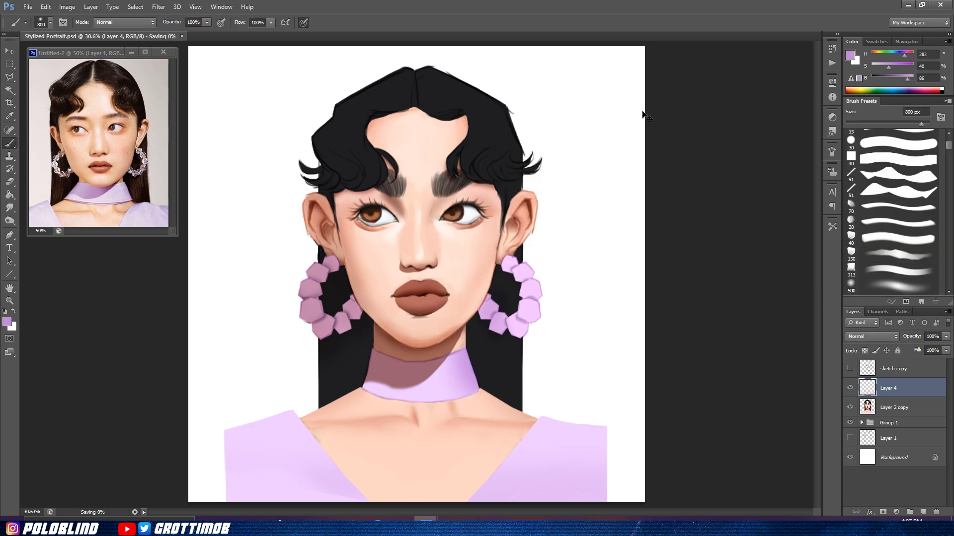
Step: Select a triangular fold at the top of the dress's right neckline, shade it in the darker purple, and deselect
key("l")
left_click(542, 419)
left_click(520, 453)
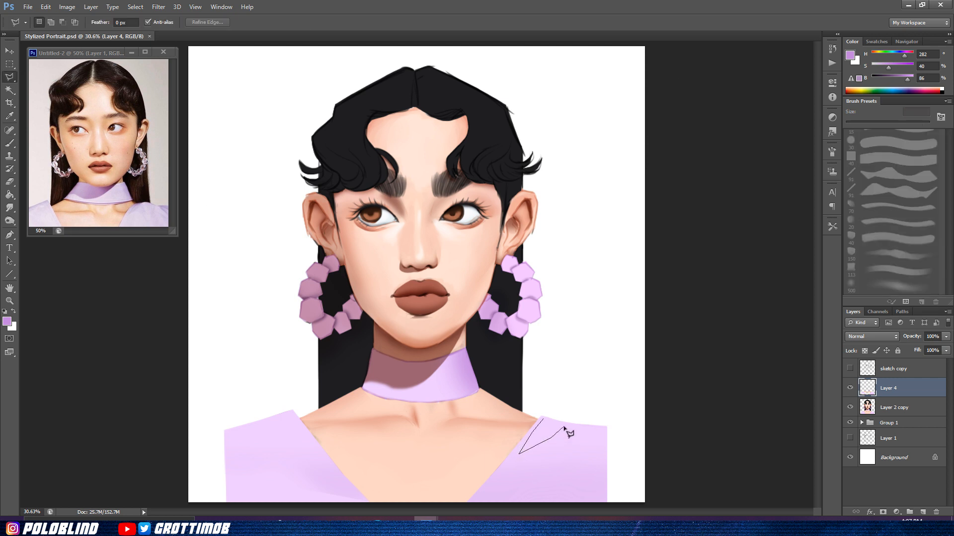
left_click(572, 425)
left_click(543, 420)
key("b")
left_click_drag(542, 421, 535, 441)
key("ctrl+d")
Step: Outline an angular fold at the dress's outer right shoulder, shade it in the darker purple, and deselect
key("l")
left_click(580, 425)
left_click(606, 480)
left_click(606, 444)
left_click(596, 430)
left_click(605, 430)
left_click(593, 426)
left_click(580, 425)
key("b")
key("ctrl+d")
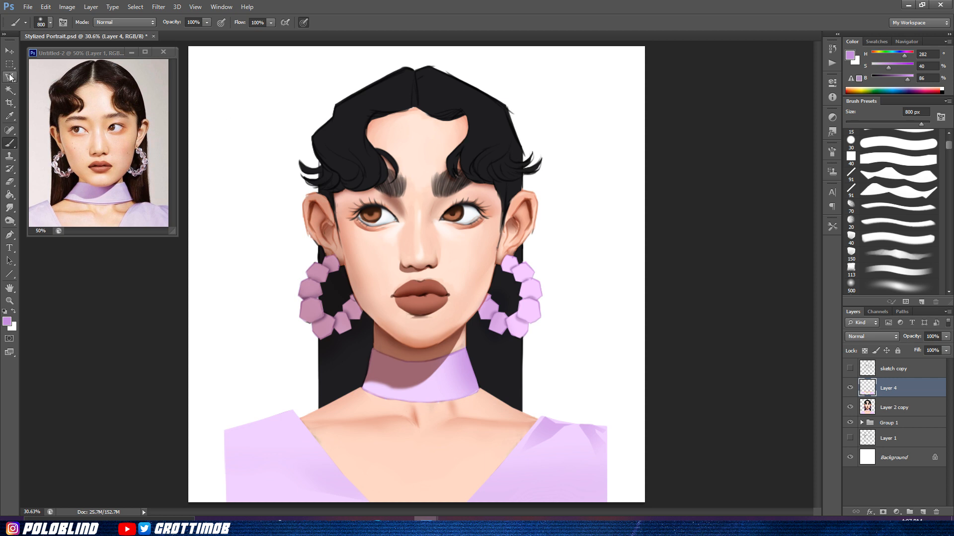
Step: Select a narrow fold along the dress's left neckline, shade it in the darker purple, and deselect
left_click(14, 79)
left_click(339, 481)
left_click(292, 412)
left_click(332, 486)
left_click(319, 459)
left_click(339, 481)
key("b")
left_click_drag(253, 392, 268, 422)
key("ctrl+d")
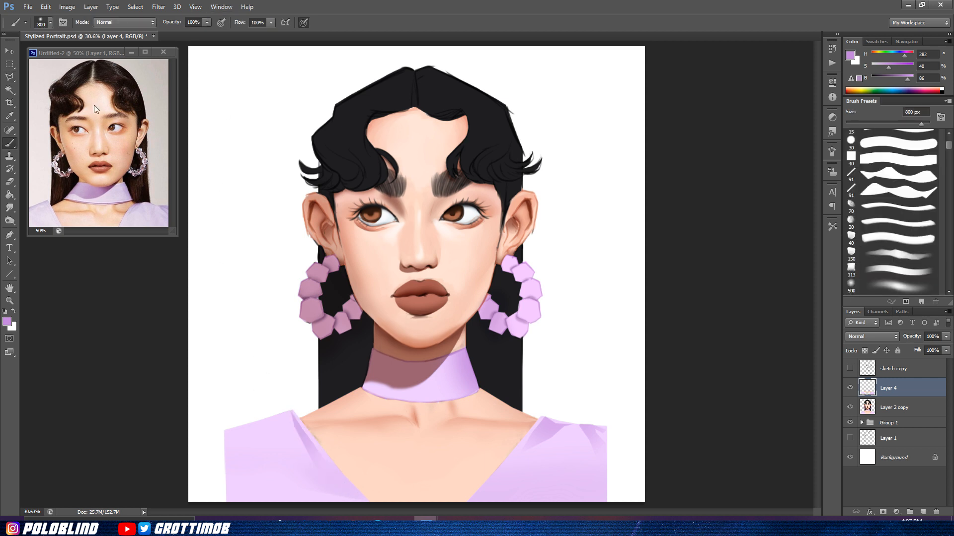
Step: Select a fold at the dress's outer left shoulder, shade it in the darker purple, deselect, and save the file
key("l")
left_click(272, 420)
left_click(256, 431)
left_click(230, 494)
left_click(271, 420)
key("b")
left_click_drag(217, 373, 233, 398)
key("ctrl+d")
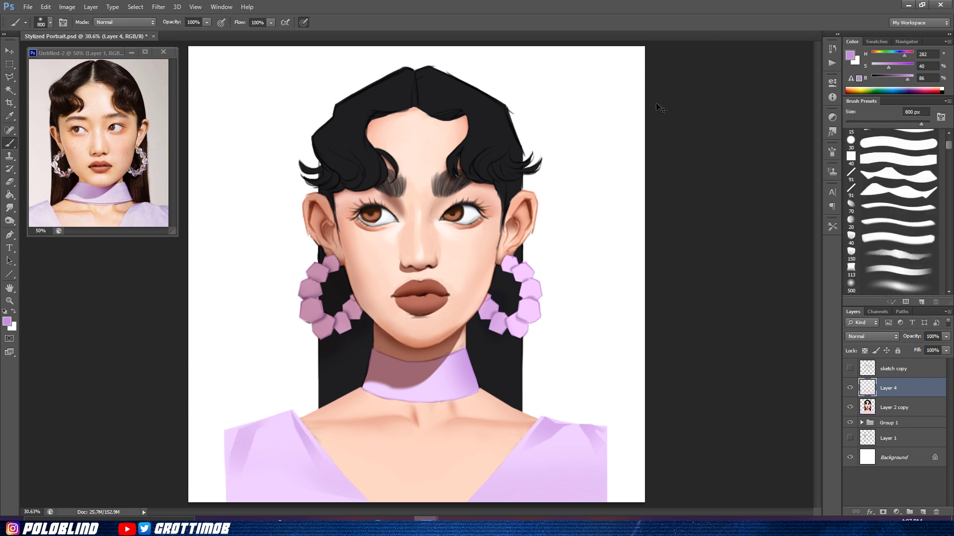
key("ctrl+s")
Step: Select a small polygonal area at the throat hollow below the choker, lighten it with a sampled skin tone, and deselect
left_click(12, 79)
left_click(415, 404)
left_click(424, 436)
left_click(433, 426)
double_click(424, 417)
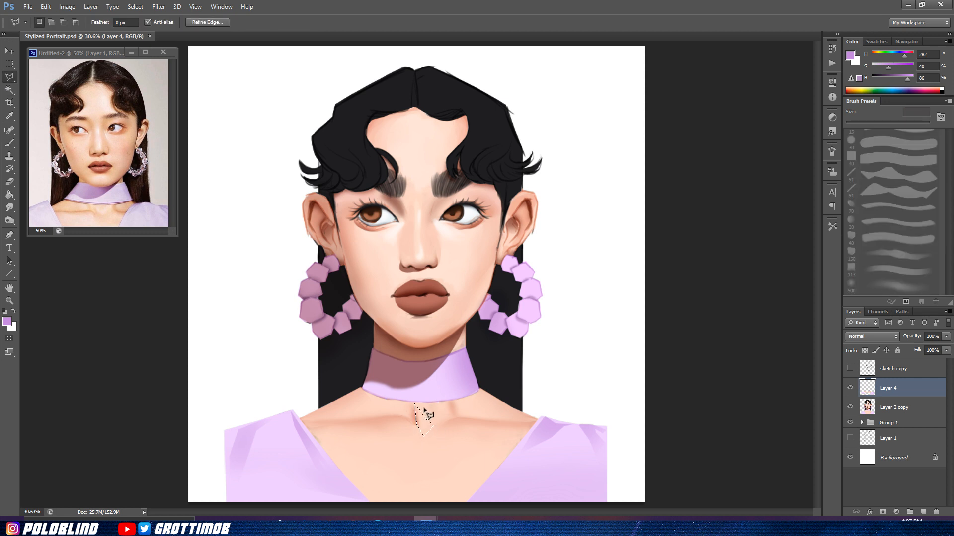
key("b")
left_click(368, 259, "alt")
key("bracketleft")
key("bracketleft")
key("bracketleft")
key("bracketleft")
key("bracketleft")
key("ctrl+d")
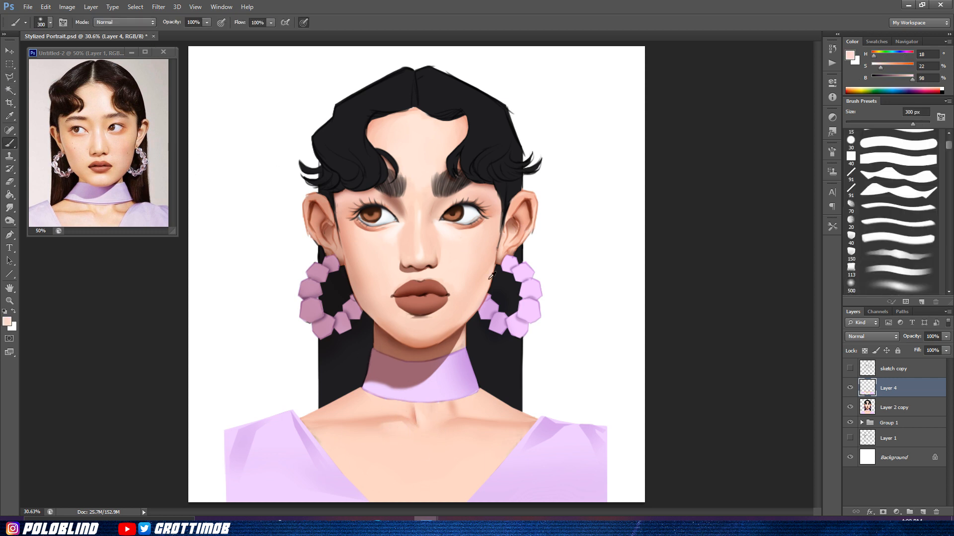
Step: Select an angular area at the forehead's centre, lighten it with pale peach (H 17, S 13, B 100), and deselect
key("l")
left_click(413, 119)
left_click(391, 133)
left_click(417, 172)
left_click(435, 159)
double_click(448, 138)
key("b")
left_click(7, 322)
key("Return")
key("bracketright")
key("bracketright")
key("bracketright")
left_click(495, 175)
key("ctrl+d")
Step: Select a polygonal area on the cheek below the eye on the image's right, lighten it with the pale peach, and deselect
key("l")
left_click(483, 225)
left_click(438, 225)
left_click(462, 259)
left_click(483, 226)
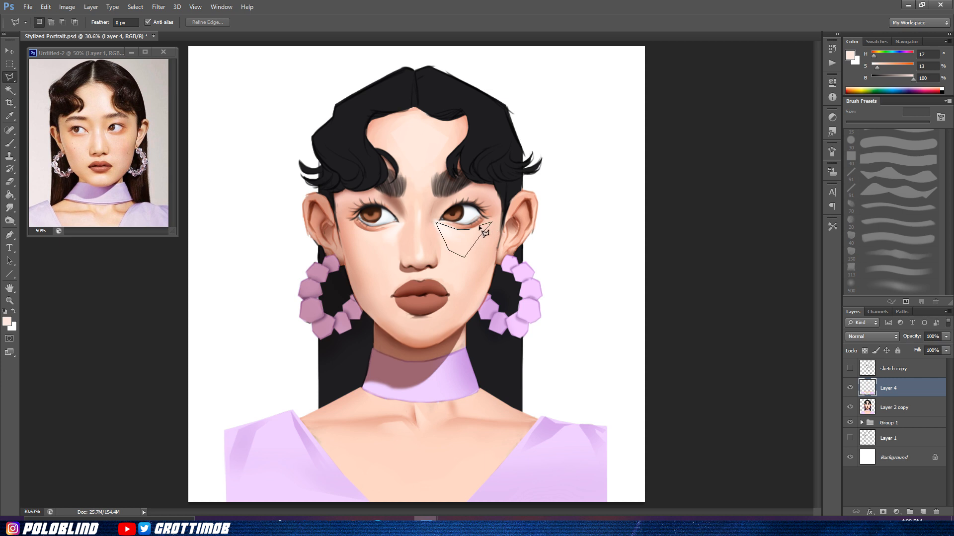
key("b")
left_click(507, 198)
key("ctrl+d")
Step: Select a triangular area below the eye on the image's left, lighten it with the pale peach, and deselect
left_click(12, 77)
left_click(395, 230)
left_click(346, 224)
left_click(373, 259)
left_click(395, 229)
key("b")
left_click(318, 185)
key("ctrl+d")
Step: Select a polygonal patch on the chin, lighten its edge with the pale peach, and deselect
left_click(11, 78)
left_click(436, 320)
left_click(412, 319)
left_click(398, 323)
left_click(395, 328)
left_click(412, 336)
left_click(437, 333)
left_click(442, 330)
left_click(437, 321)
key("b")
mouse_move(429, 319)
left_mouse_down()
mouse_move(406, 336)
mouse_move(501, 256)
mouse_move(461, 294)
mouse_move(480, 295)
mouse_move(445, 328)
mouse_move(405, 327)
mouse_move(447, 329)
left_mouse_up()
key("ctrl+d")
Step: Select a six-sided patch at the centre of the chin, brush in the highlight, and deselect
key("l")
left_click(404, 326)
left_click(413, 318)
left_click(432, 317)
left_click(441, 326)
left_click(432, 336)
left_click(413, 335)
left_click(405, 325)
key("b")
key("ctrl+d")
Step: Select a thin strip along the lower lip's bottom edge, shade it with a tone sampled from the lip, and deselect
left_click(437, 328, "alt")
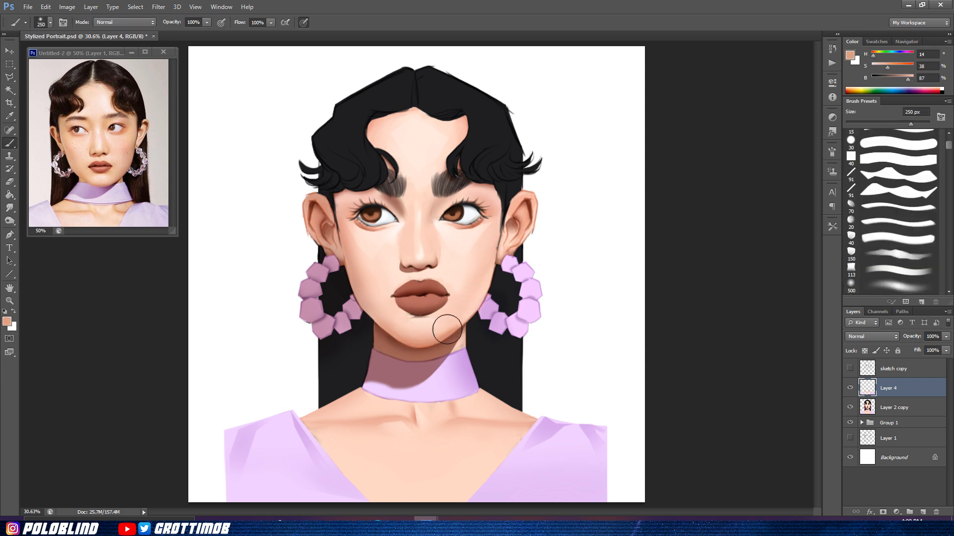
key("l")
left_click(398, 315)
left_click(412, 318)
left_click(437, 317)
left_click(447, 309)
left_click(426, 316)
left_click(398, 315)
key("b")
left_click(411, 309, "alt")
left_click(421, 307, "alt")
left_click_drag(438, 317, 411, 319)
key("ctrl+d")
Step: Soften the cheek on the image's left with a larger brush and a skin tone sampled beside the eye
left_click(366, 242, "alt")
left_click(348, 233, "alt")
left_click(348, 233, "alt")
key("bracketright")
key("bracketright")
left_click_drag(378, 267, 368, 256)
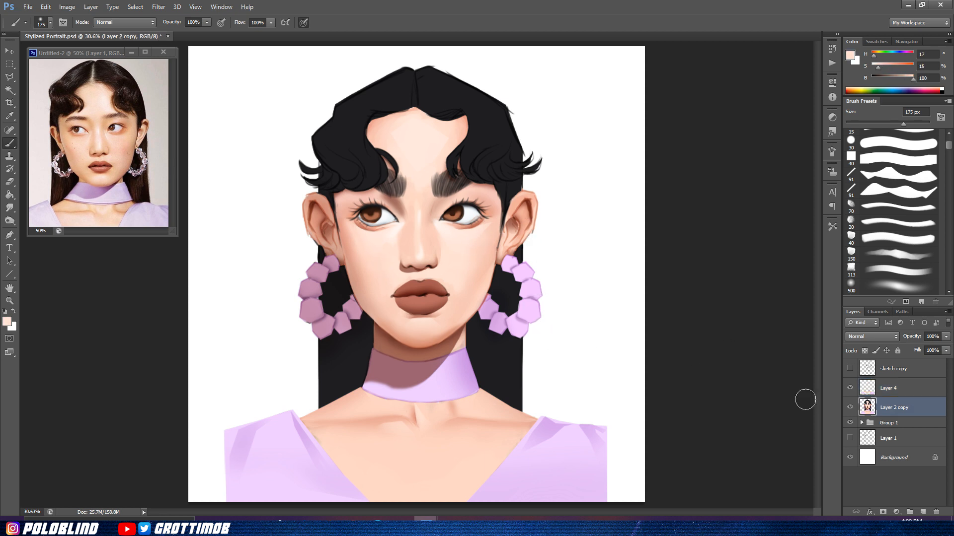
Step: On Layer 2 copy, select the rough outer edge of the ear on the image's left and clean it with a 160 px eraser
left_click(892, 408)
key("l")
left_click(308, 231)
left_click(317, 244)
left_click(307, 252)
left_click(285, 217)
left_click(297, 187)
left_click(319, 193)
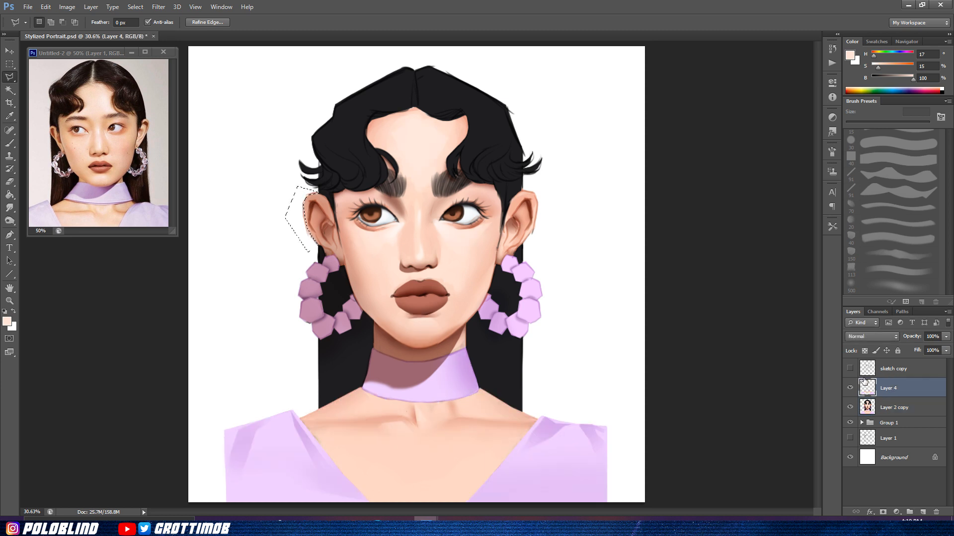
key("e")
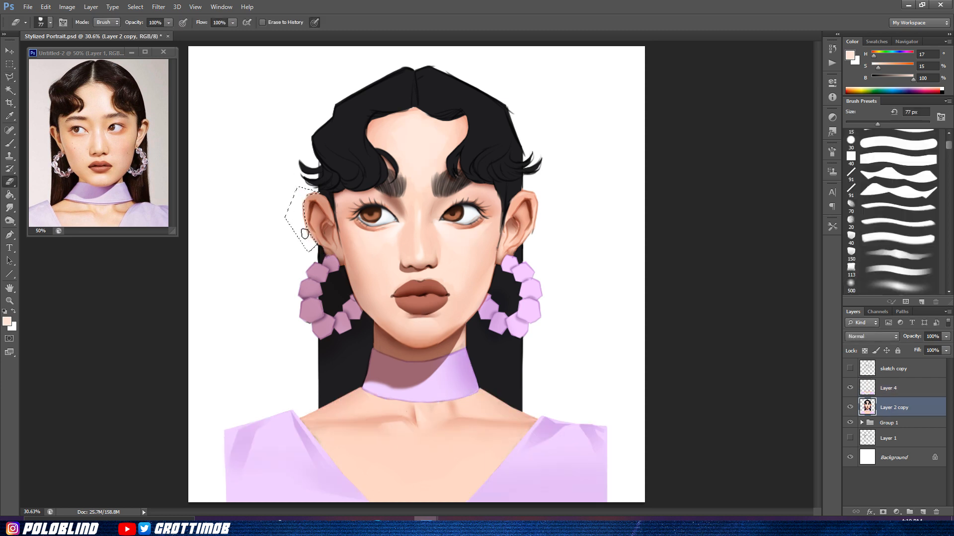
key("bracketright")
key("bracketright")
key("bracketright")
key("bracketright")
key("bracketright")
key("bracketright")
key("bracketright")
key("bracketright")
key("bracketright")
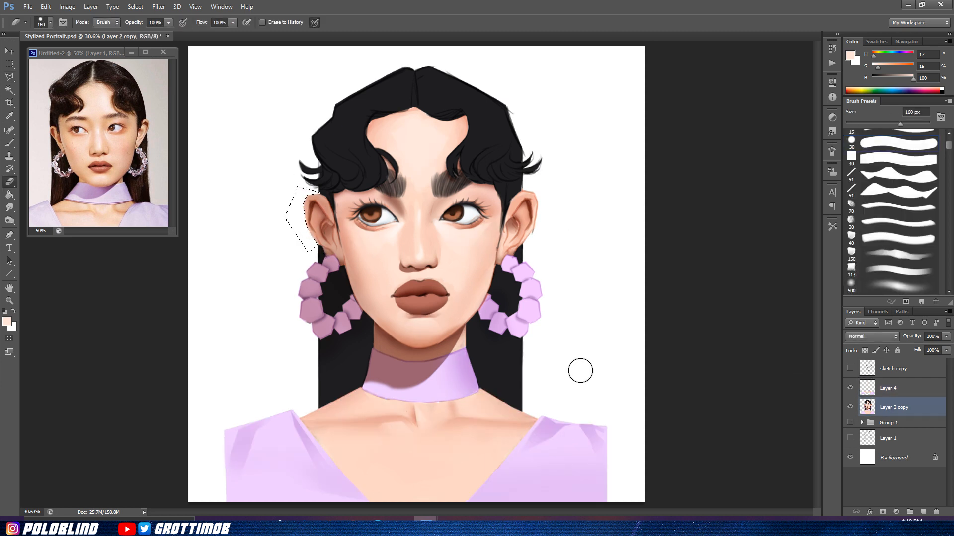
key("l")
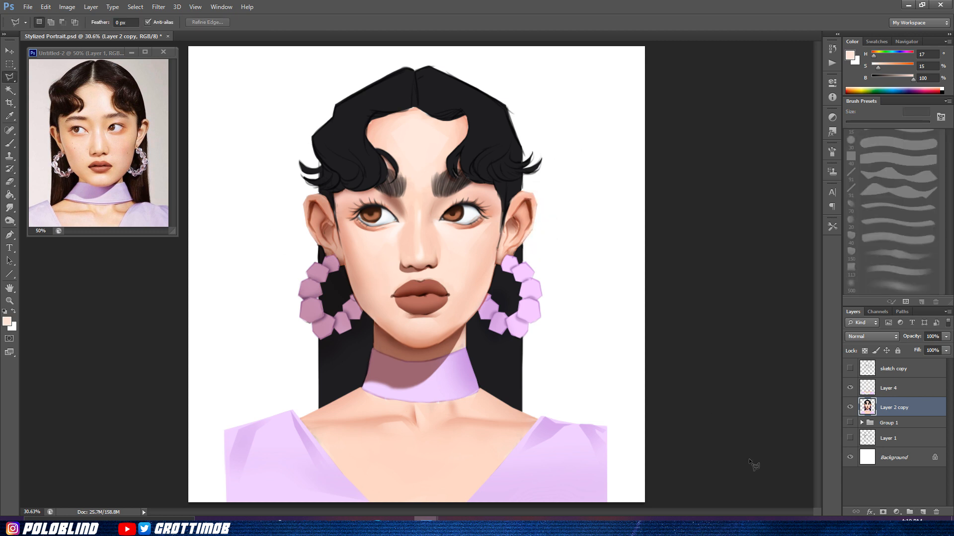
Step: Lock Layer 2 copy's transparent pixels and paint over the upper hair's outlines and parting line with the sampled hair black
left_click(865, 351)
key("b")
left_click(464, 87, "alt")
mouse_move(479, 94)
left_mouse_down()
mouse_move(505, 114)
mouse_move(527, 158)
left_mouse_up()
left_click_drag(387, 84, 332, 156)
key("bracketleft")
key("bracketleft")
key("bracketleft")
key("bracketleft")
key("bracketleft")
key("slash")
Step: Lasso a thin zigzag hair parting above the forehead, fill it with sampled skin tone, deselect, and save the file
key("l")
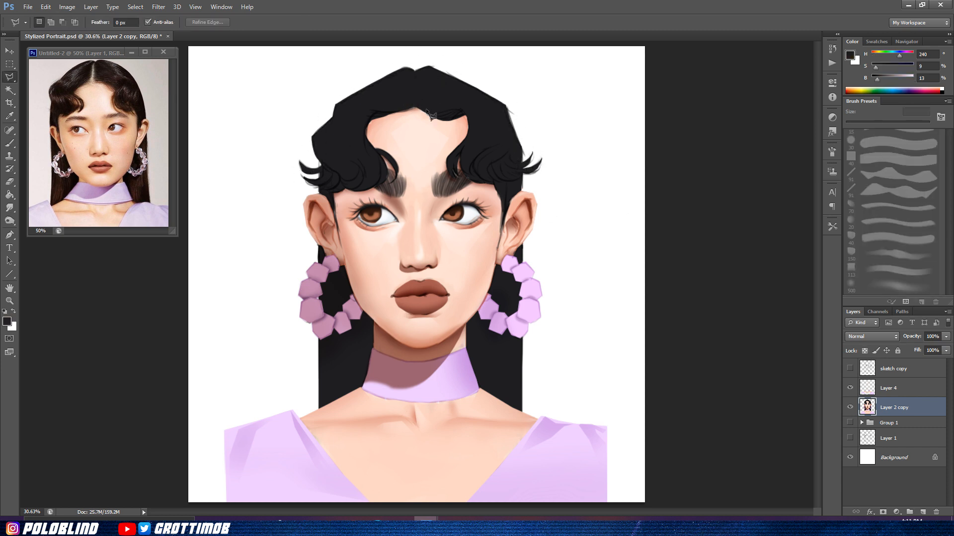
mouse_move(415, 75)
left_mouse_down()
mouse_move(413, 112)
mouse_move(425, 111)
left_mouse_up()
key("b")
left_click(378, 117, "alt")
key("ctrl+d")
key("ctrl+s")
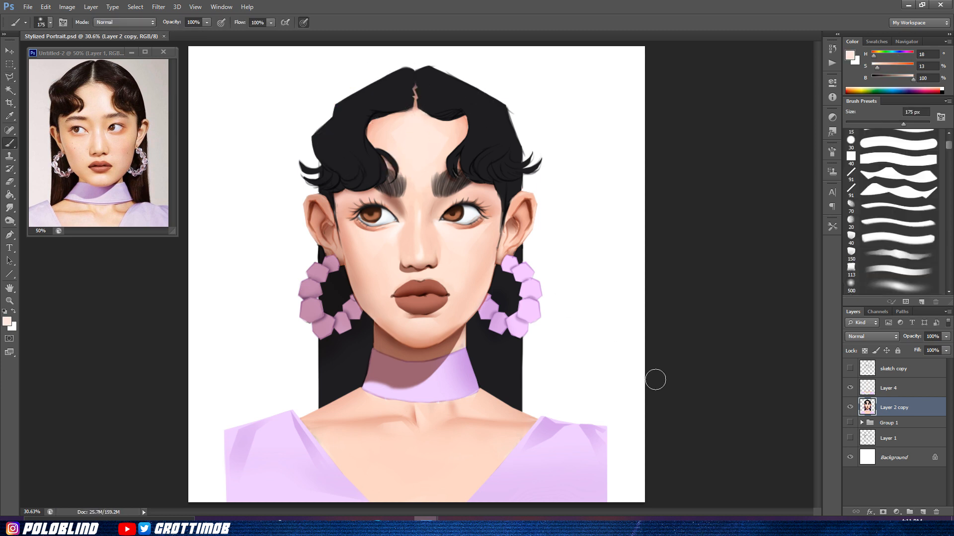
Step: Choose a square brush, lasso small highlight shapes on the lower lip, and pick a lighter tint of the sampled lip colour
left_click(881, 270)
left_click(850, 124)
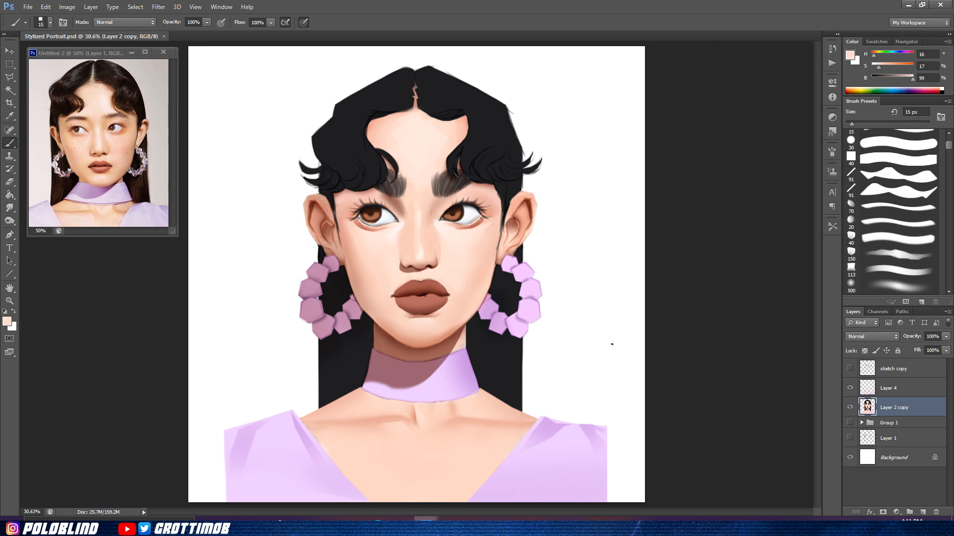
key("l")
left_click(439, 299)
key("b")
left_click(422, 305, "alt")
left_click(7, 321)
left_click(503, 162)
left_click(681, 126)
left_click(881, 271)
key("ctrl+d")
key("ctrl+z")
Step: Pick a salmon pink (H 7, S 39, B 89), paint the lower lip highlights on a new layer, and deselect
left_click(7, 322)
left_click(494, 145)
left_click(681, 125)
left_click_drag(440, 303, 410, 302)
key("ctrl+d")
key("ctrl+z")
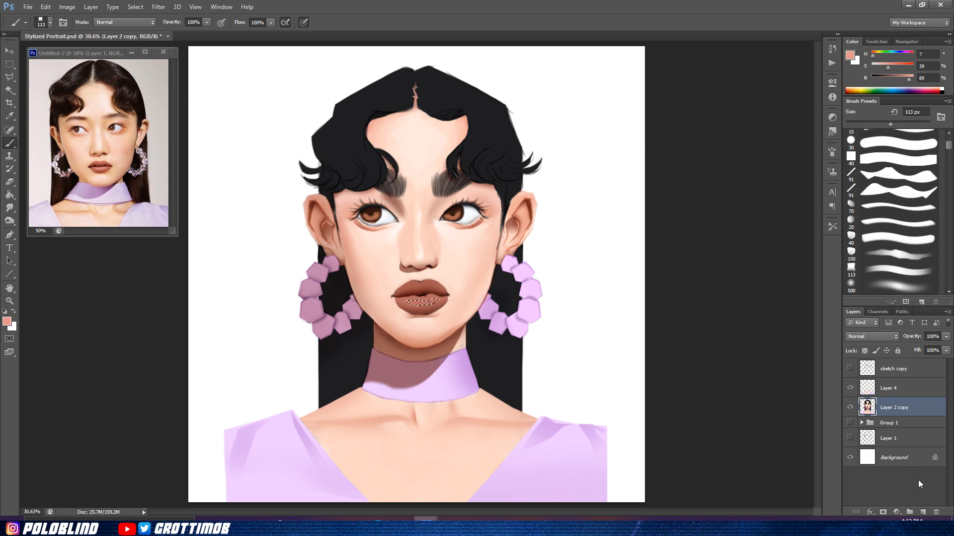
left_click(922, 511)
key("ctrl+d")
key("e")
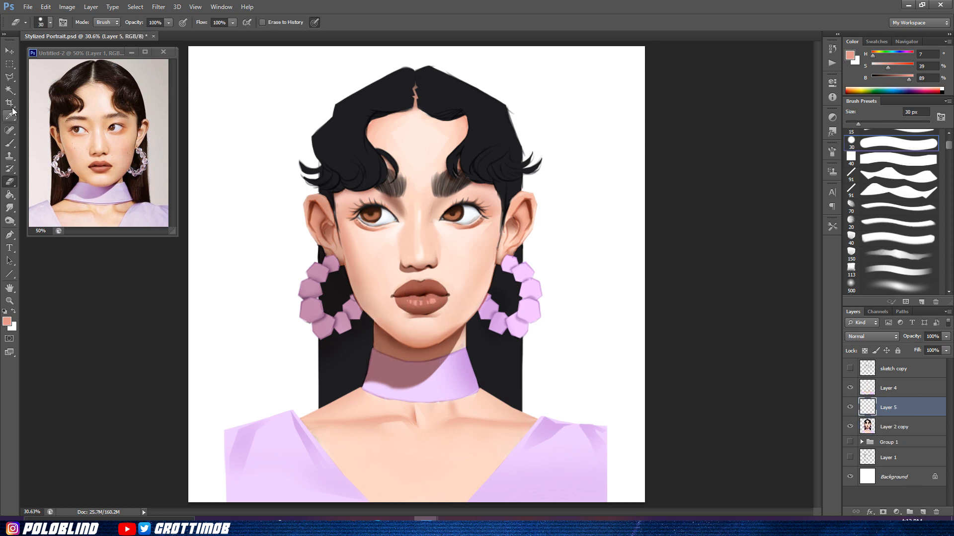
Step: Add a small highlight to the upper lip, open the highlight layer's opacity setting, and save the file
key("l")
key("e")
left_click(946, 337)
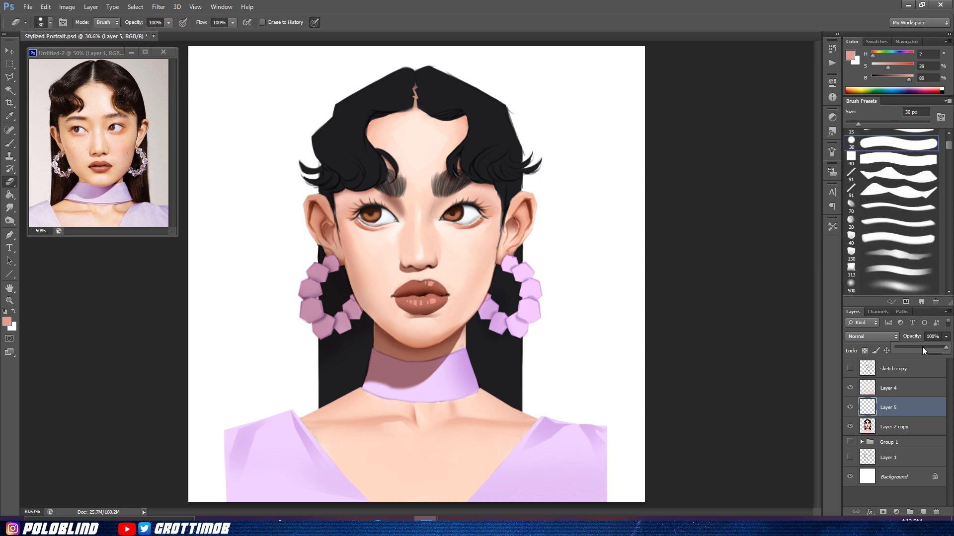
key("ctrl+s")
Step: On Layer 2 copy, sample the eye's white and add small catchlights to the irises with a 40 px brush
left_click(894, 427)
key("b")
left_click(474, 215, "alt")
key("bracketleft")
key("bracketleft")
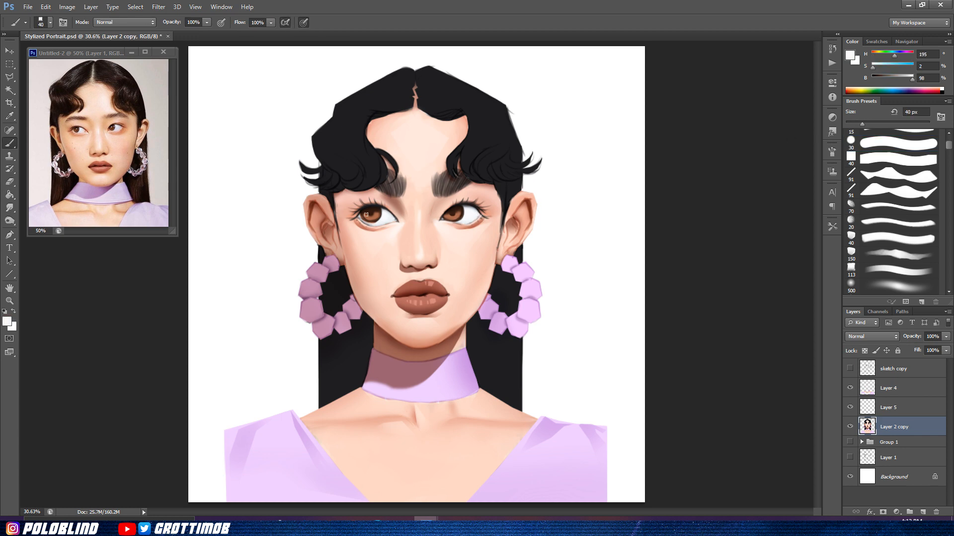
Step: Pick a light purple followed by a paler tint, and highlight the earring gems
left_click(7, 321)
left_click(583, 252)
left_click(513, 143)
left_click(583, 257)
left_click(510, 146)
left_click(680, 127)
left_click(7, 322)
left_click(471, 132)
left_click(681, 127)
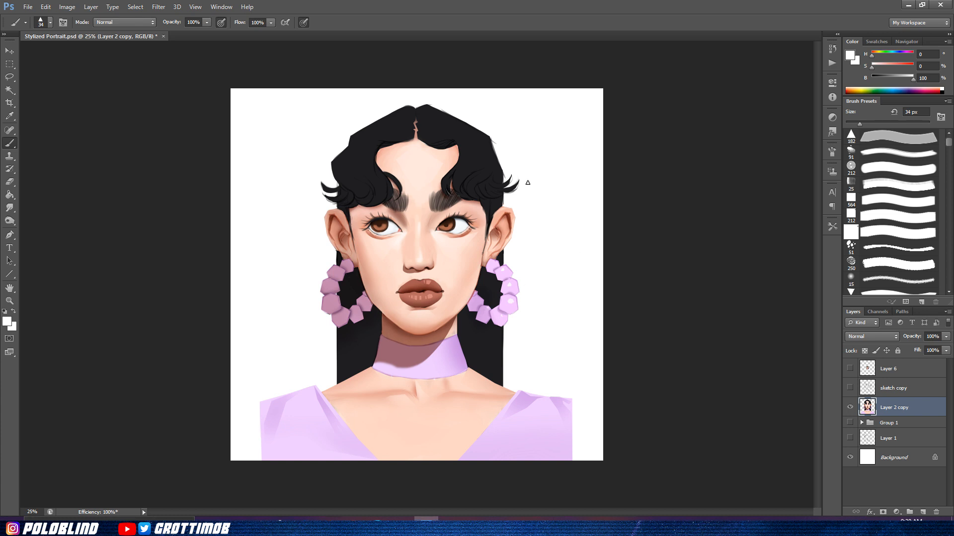
Step: Sample the surrounding skin tones and paint the inner folds of the ear on the picture's right, using a 55 px square brush
left_click(505, 242, "alt")
left_click(494, 251, "alt")
left_click(508, 226, "alt")
left_click(487, 248, "alt")
left_click_drag(489, 246, 497, 242)
left_click(497, 230, "alt")
left_click(494, 243, "alt")
left_click(867, 199)
left_click(868, 124)
left_click(499, 241, "alt")
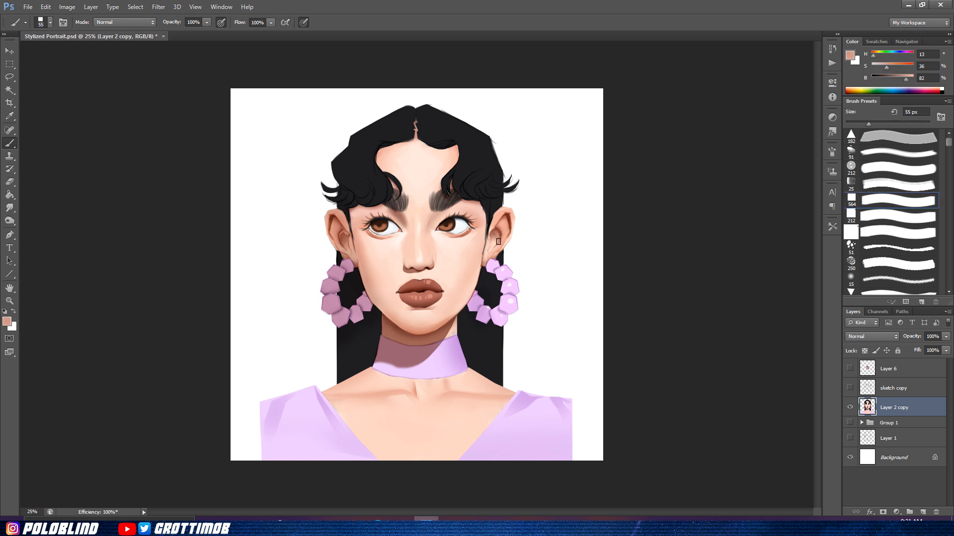
Step: Blend the shadows inside the ear on the picture's right with sampled browns and a 100 px round brush
left_click(879, 170)
left_click(887, 124)
left_click(501, 230, "alt")
left_click_drag(498, 232, 496, 238)
left_click(498, 239, "alt")
left_click(503, 226, "alt")
left_click(499, 242, "alt")
left_click(499, 232, "alt")
left_click(498, 233, "alt")
left_click(497, 240, "alt")
left_click(497, 234, "alt")
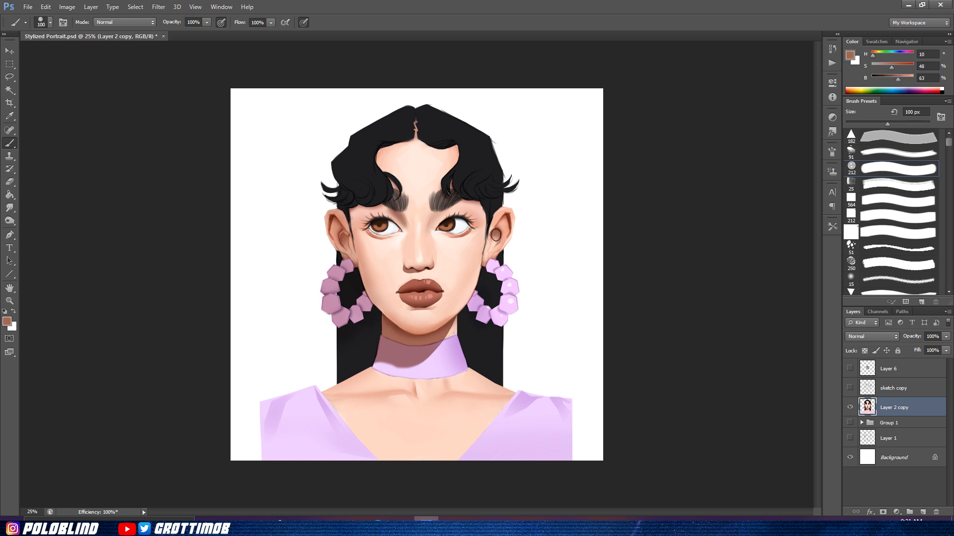
left_click(510, 216, "alt")
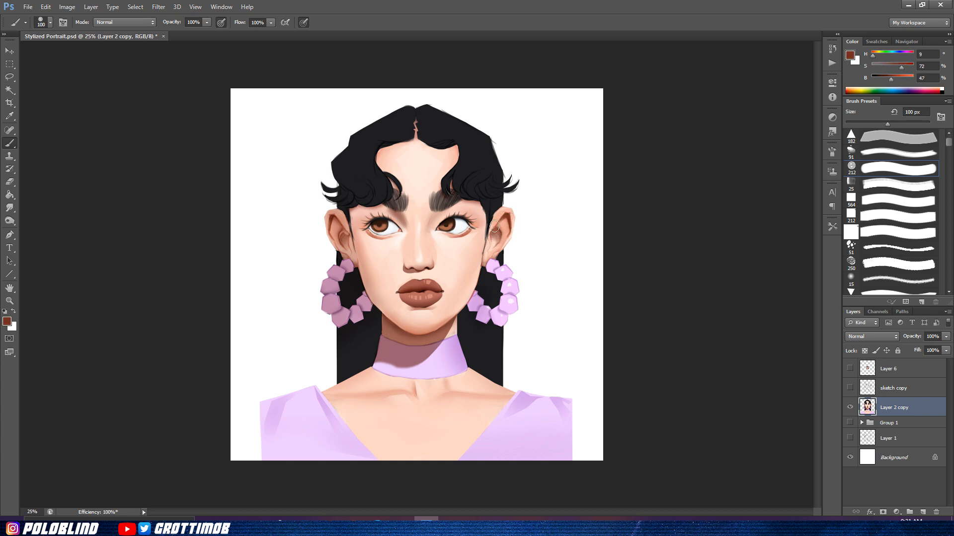
Step: Shade the folds and lobe of the ear on the picture's left with sampled skin tones, reducing the brush to 45 px for details
left_click(342, 235, "alt")
mouse_move(343, 233)
left_mouse_down()
mouse_move(357, 259)
mouse_move(343, 254)
left_mouse_up()
left_click(346, 240, "alt")
key("bracketleft")
key("bracketleft")
key("bracketleft")
left_click(344, 255, "alt")
left_click(336, 245, "alt")
left_click(342, 249, "alt")
left_click(333, 237, "alt")
key("bracketleft")
key("bracketleft")
key("bracketleft")
left_click(348, 256, "alt")
Step: Refine the lobe and inner shadow of the ear on the picture's right with sampled tones and the 45 px brush
left_click(496, 262, "alt")
left_click(497, 229, "alt")
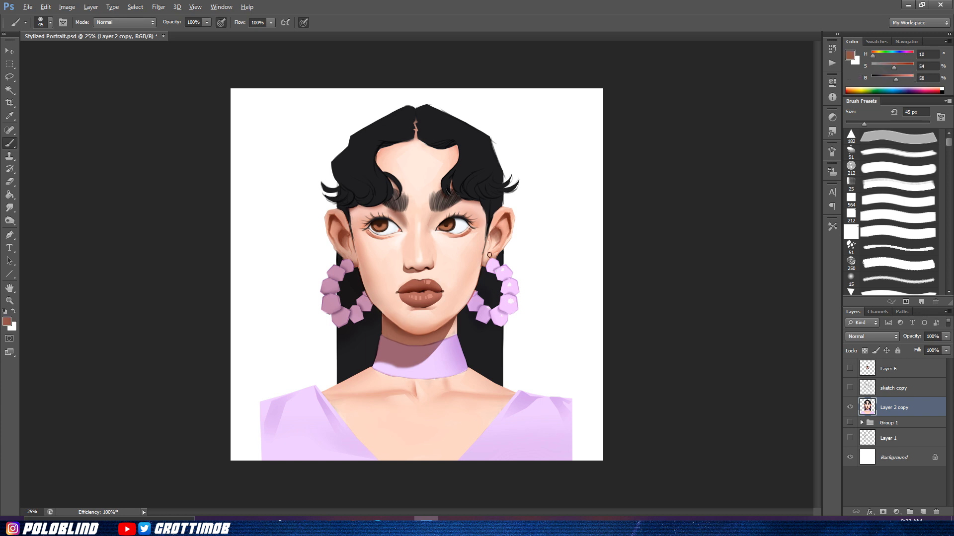
left_click(488, 259, "alt")
left_click(504, 244, "alt")
left_click(511, 231, "alt")
Step: Touch up the skin beneath the eyes with a light tone at 70 px, and add dark lower lashes with a 13 px brush
key("bracketright")
key("bracketright")
key("bracketright")
left_click(441, 234, "alt")
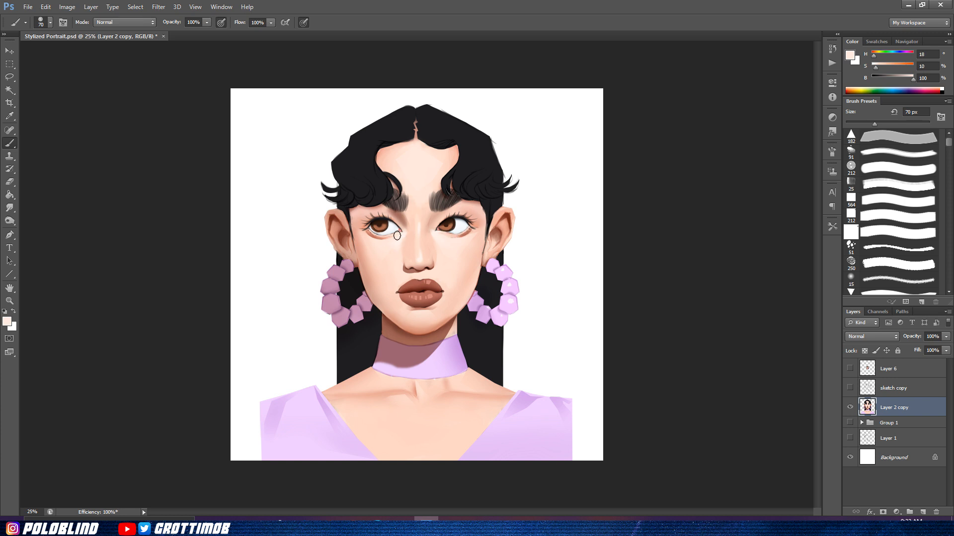
left_click(851, 136)
left_click(379, 217, "alt")
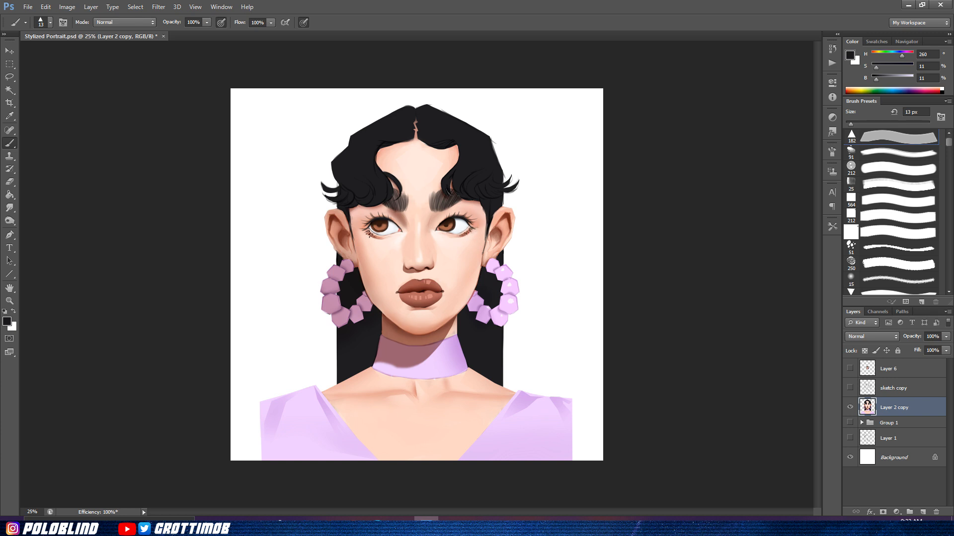
Step: Refine the upper edge of the lips with sampled lip and skin tones, using the 34 px tapered brush
left_click_drag(854, 127, 859, 123)
left_click(419, 282, "alt")
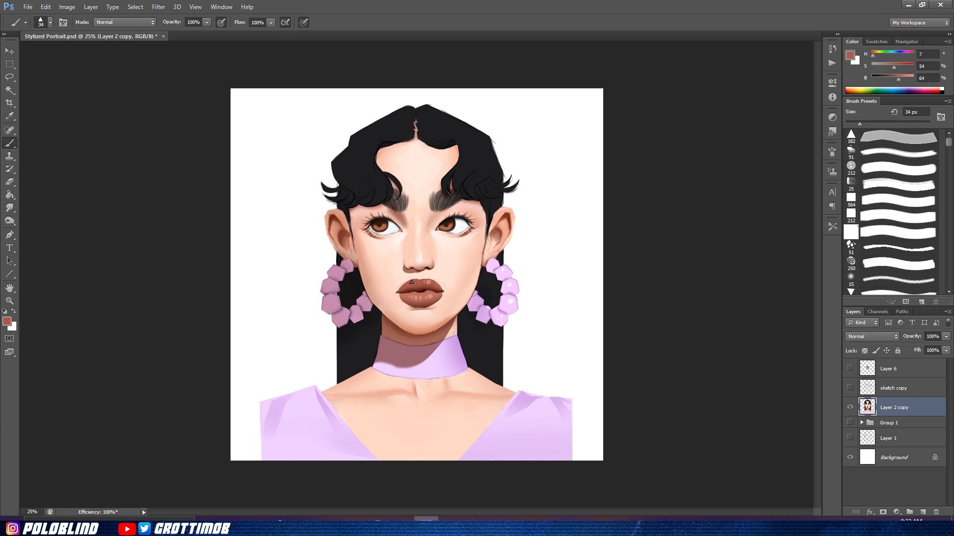
left_click(408, 269, "alt")
left_click(440, 301, "alt")
Step: Undo the first philtrum stroke, and paint the groove above the upper lip with sampled skin tones and a 48 px soft brush
left_click_drag(418, 273, 418, 278)
key("ctrl+z")
key("l")
key("b")
left_click(421, 276, "alt")
scroll(865, 152, "down", 5)
left_click(869, 203)
left_click(427, 275, "alt")
left_click(423, 274, "alt")
left_click_drag(422, 277, 425, 274)
left_click(423, 273, "alt")
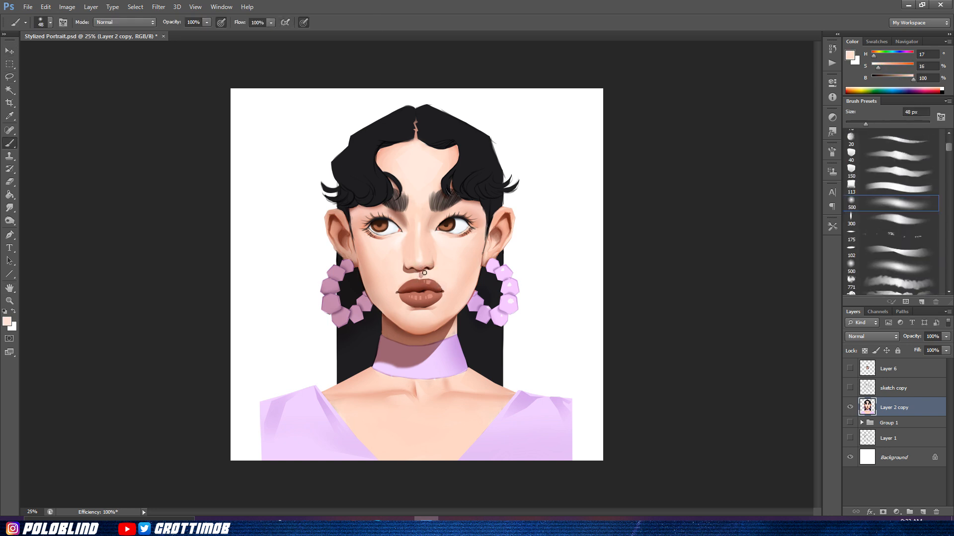
Step: Lasso the philtrum area and blend its light side with a pale skin tone and an 80 px soft brush
key("l")
left_click_drag(422, 275, 425, 278)
key("b")
key("bracketright")
key("bracketright")
key("bracketright")
key("bracketright")
left_click(435, 234, "alt")
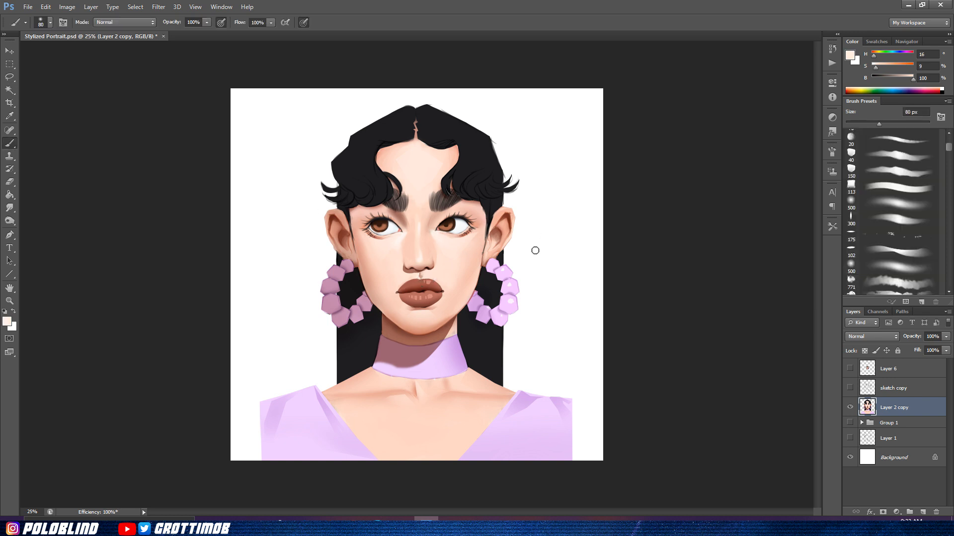
left_click(423, 275, "alt")
Step: Outline the stray area along the hair's left contour with the Polygonal Lasso, delete it, deselect, and clean the curl tips with the Eraser
key("l")
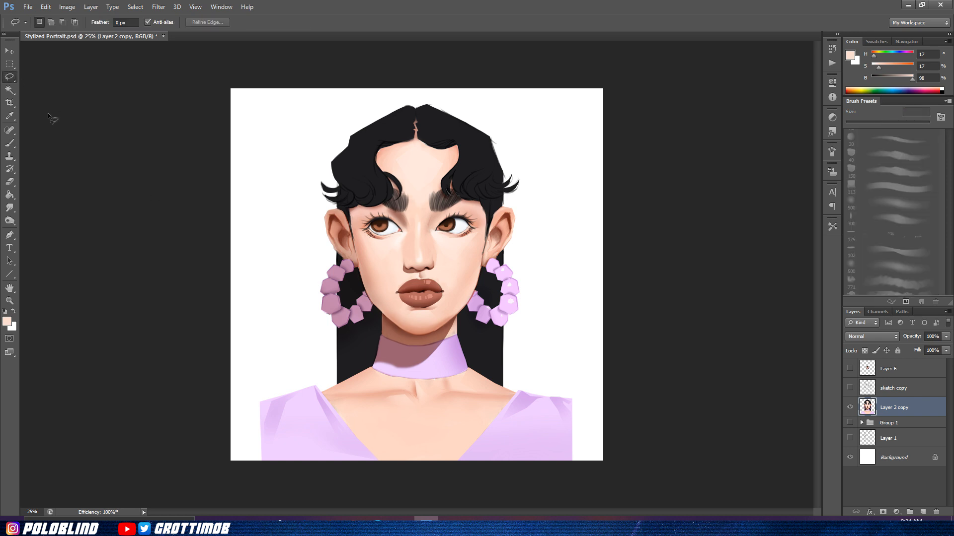
left_click(408, 106)
left_click(401, 108)
left_click(351, 136)
left_click(349, 146)
left_click(331, 162)
left_click(327, 210)
left_click(289, 107)
left_click(408, 107)
key("Delete")
key("ctrl+d")
key("e")
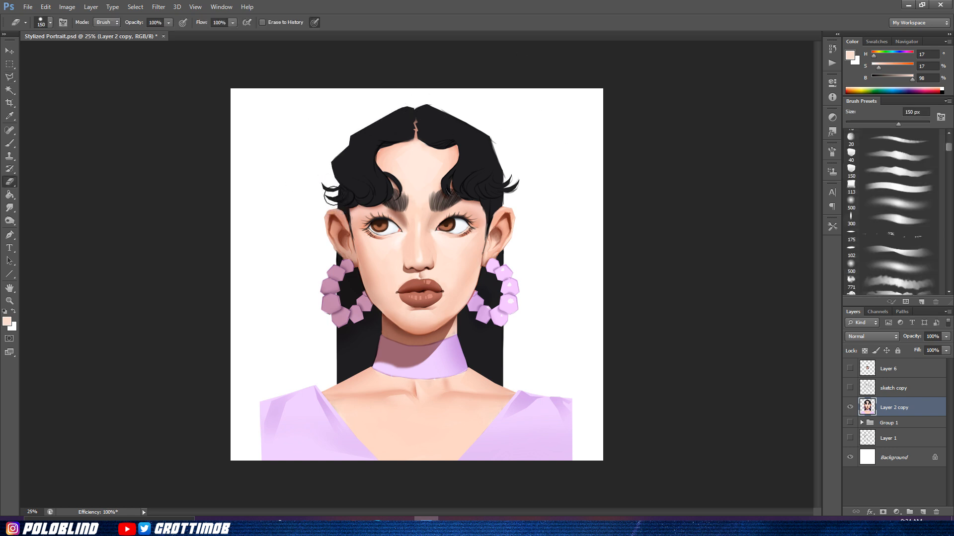
Step: Sample the hair's near-black (H 240, S 9, B 13) and touch up the hair with the tapered brushes at 73 px and 63 px
key("b")
left_click(351, 172, "alt")
scroll(904, 155, "up", 4)
left_click(900, 138)
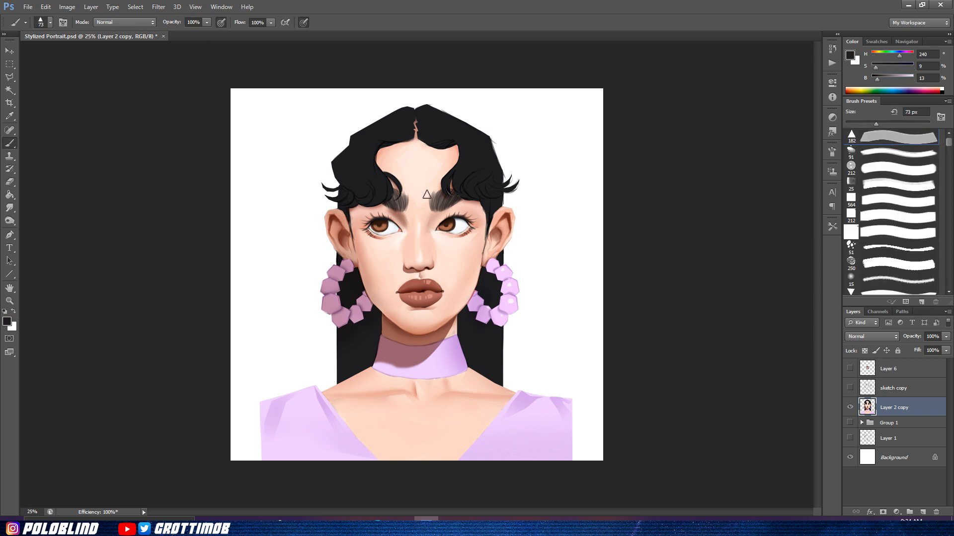
left_click(869, 292)
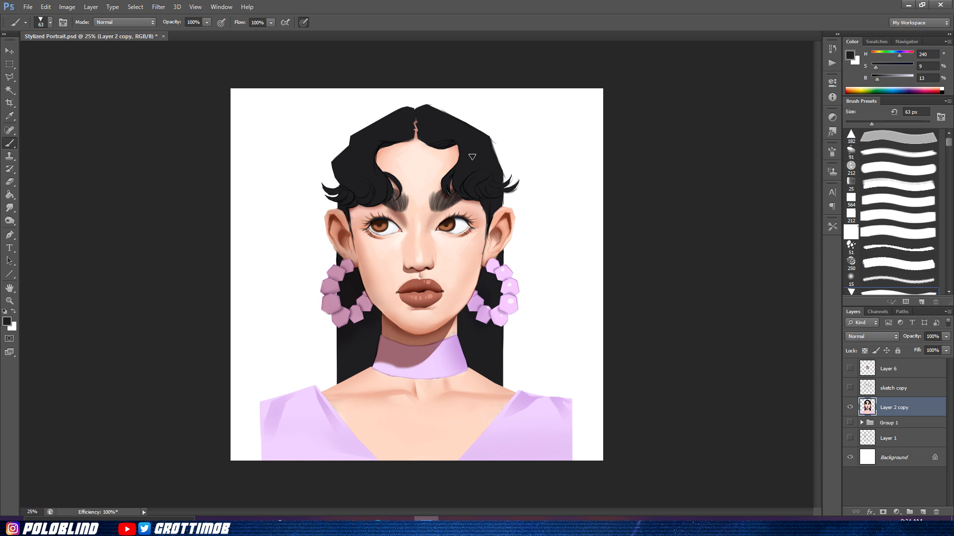
Step: Select the underside of the left fringe along the forehead, darken it with a 5% brightness black at 250 px, and deselect
left_click(10, 77)
left_click(414, 139)
left_click(380, 148)
left_click(376, 162)
left_click(378, 148)
left_click(386, 139)
left_click(414, 139)
key("b")
key("bracketright")
key("bracketright")
key("bracketright")
left_click_drag(381, 148, 412, 141)
left_click_drag(877, 80, 873, 79)
left_click_drag(381, 147, 405, 144)
key("ctrl+d")
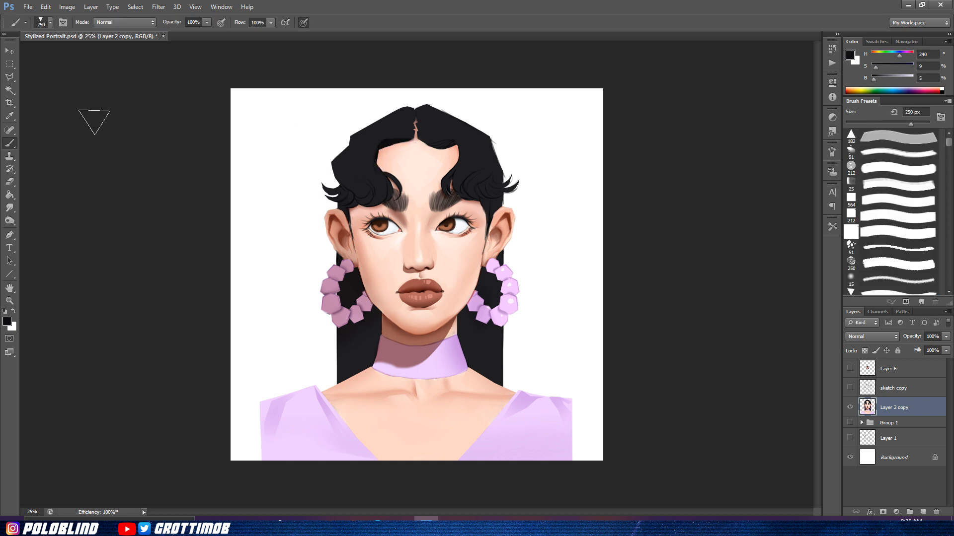
Step: Select and darken the underside of the right fringe, invert the selection to repaint the forehead skin beside it, and deselect
left_click(10, 77)
left_click(420, 139)
left_click(440, 148)
left_click(420, 139)
key("b")
mouse_move(428, 143)
left_mouse_down()
mouse_move(477, 134)
mouse_move(430, 149)
mouse_move(451, 151)
left_mouse_up()
key("ctrl+shift+i")
left_click(892, 169)
left_click(888, 124)
left_click(455, 153, "alt")
left_click(434, 151, "alt")
key("ctrl+d")
Step: Lasso a section of the left fringe curls and shade it with black, using the soft 500 brush preset
left_click(11, 79)
left_click(43, 78)
mouse_move(369, 182)
left_mouse_down()
mouse_move(354, 199)
mouse_move(373, 191)
left_mouse_up()
key("b")
left_click_drag(948, 142, 948, 145)
key("d")
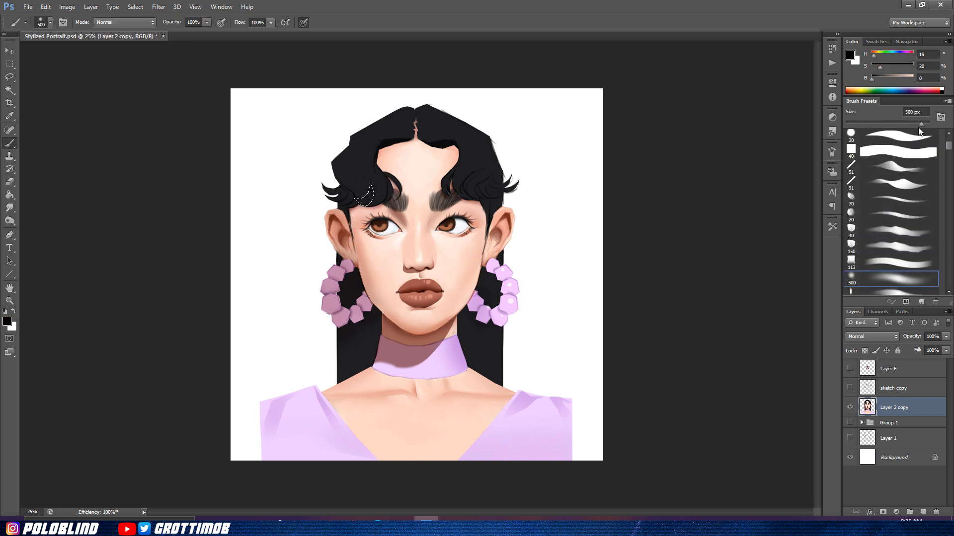
key("bracketright")
key("bracketright")
key("bracketright")
key("bracketright")
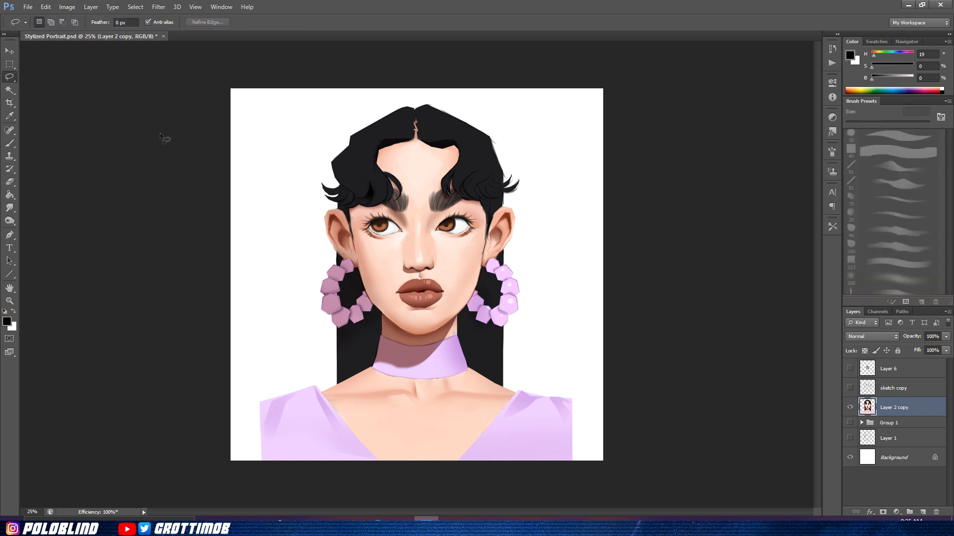
Step: Lasso the remaining curls of the left fringe one by one, shade their overlaps with soft black, and deselect
key("l")
key("b")
mouse_move(341, 206)
left_mouse_down()
mouse_move(357, 174)
mouse_move(352, 194)
left_mouse_up()
key("ctrl+d")
key("l")
key("b")
key("ctrl+d")
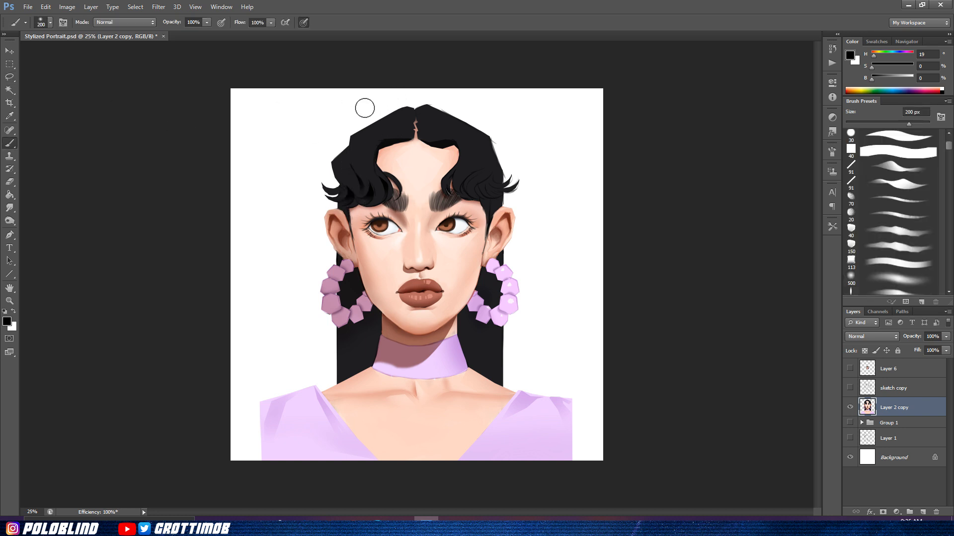
Step: Lasso each curl of the right fringe in turn, shade the overlaps in black with the 200 px soft brush, and deselect
left_click(10, 77)
mouse_move(481, 166)
left_mouse_down()
mouse_move(470, 201)
mouse_move(479, 166)
mouse_move(466, 191)
mouse_move(450, 177)
mouse_move(461, 162)
mouse_move(449, 191)
mouse_move(478, 194)
mouse_move(489, 178)
mouse_move(482, 170)
mouse_move(503, 210)
mouse_move(484, 195)
left_mouse_up()
key("b")
key("ctrl+d")
left_click(10, 77)
key("b")
key("ctrl+d")
left_click(9, 78)
key("b")
key("ctrl+d")
left_click(10, 78)
key("b")
key("ctrl+d")
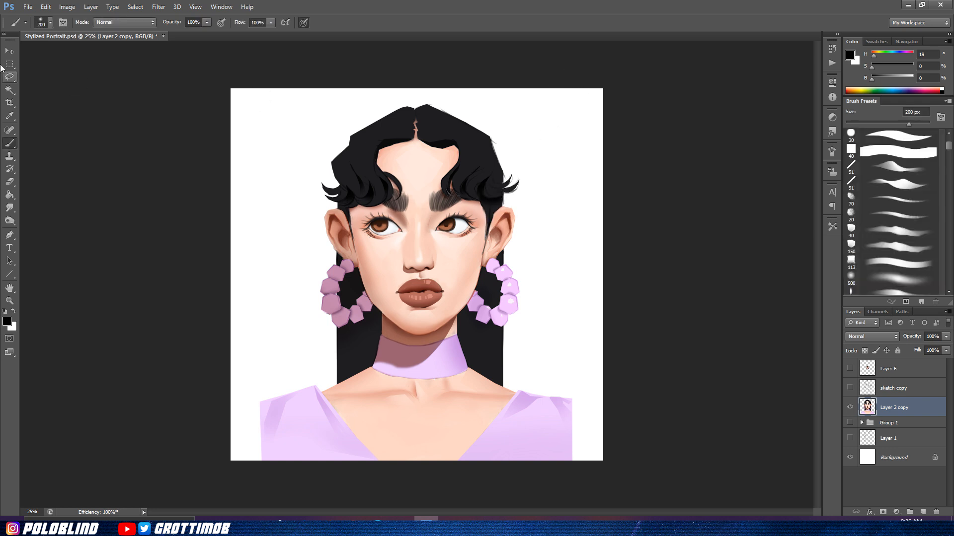
Step: Select the hair by the left ear and the hair behind the earrings and neck, and shade them black with a 700 px soft brush
left_click(9, 77)
left_click_drag(350, 221, 343, 204)
key("b")
left_click(9, 90)
left_click(354, 295)
left_click(339, 259, "shift")
key("b")
key("bracketright")
key("bracketright")
key("bracketright")
key("bracketright")
key("bracketright")
key("bracketright")
key("w")
left_click(382, 308, "shift")
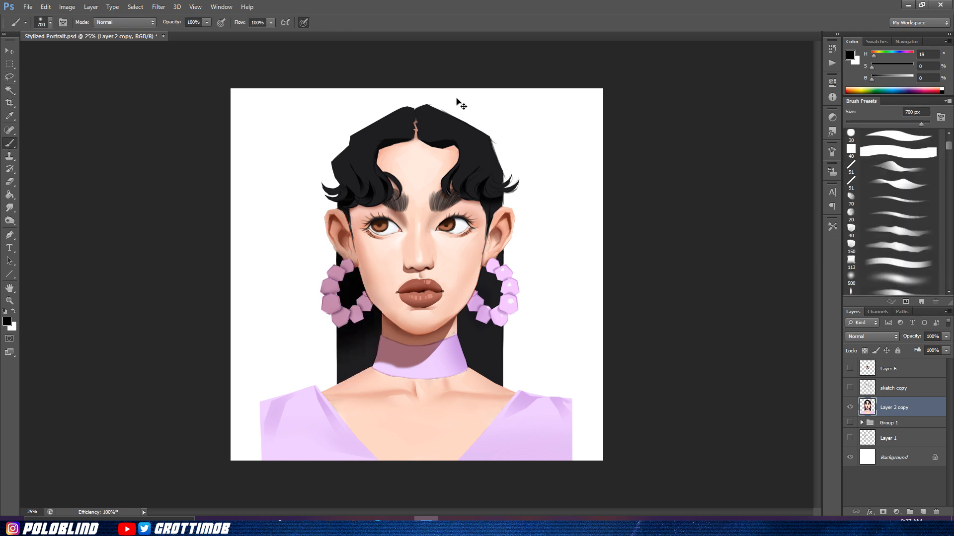
Step: Select the hair behind the right-hand earring, shade it with soft black at 700 px, and deselect
key("w")
left_click(498, 278)
key("b")
key("ctrl+d")
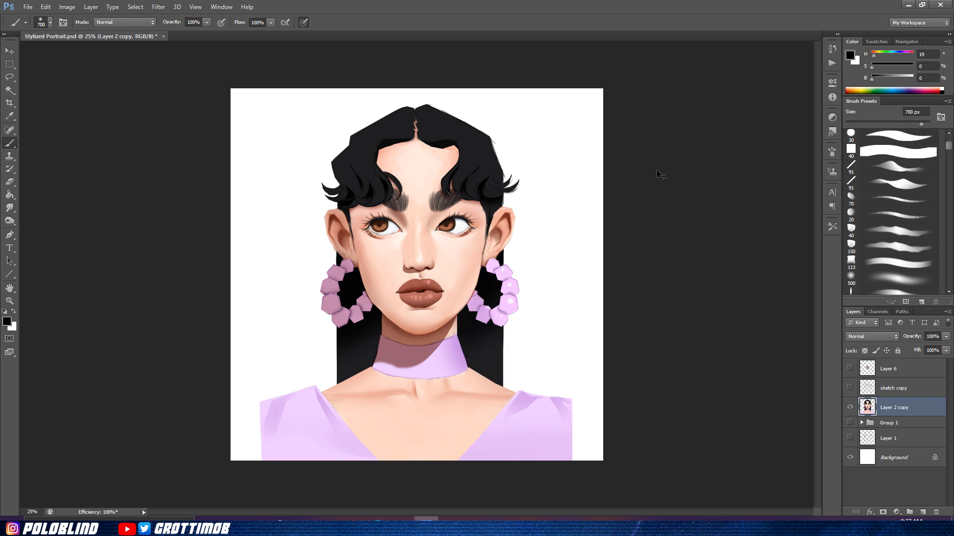
Step: Shade the outer hair above the left fringe curls with soft black, using a 400 px brush
key("bracketleft")
key("bracketleft")
key("bracketleft")
left_click_drag(337, 185, 319, 161)
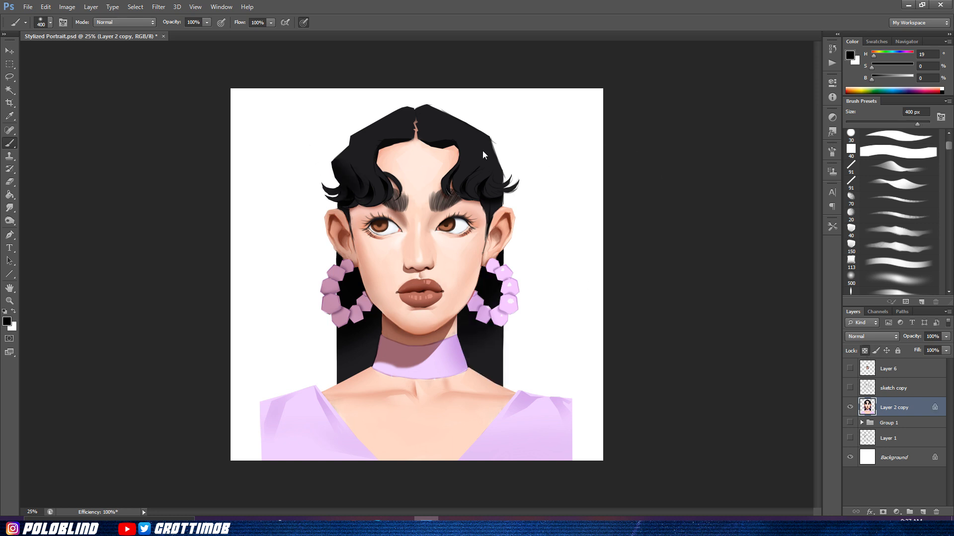
Step: Add a new layer above Layer 2 copy and outline an angular highlight on the right side of the crown with the Polygonal Lasso
key("ctrl+shift+alt+n")
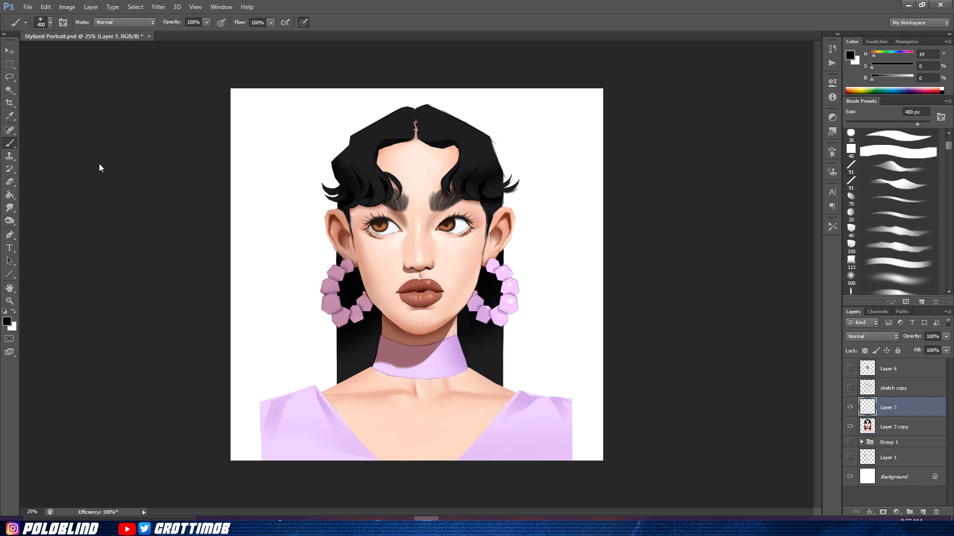
key("l")
right_click(9, 78)
left_click(38, 86)
left_click(435, 109)
left_click(447, 124)
left_click(443, 125)
left_click(453, 134)
left_click(472, 141)
left_click(469, 132)
left_click(435, 109)
Step: Paint the selected crown highlight dark grey (H 240, S 7, B 28), clip Layer 7 to Layer 2 copy, and deselect
key("b")
left_click(7, 321)
left_click(392, 129)
left_click(452, 224)
left_click(681, 126)
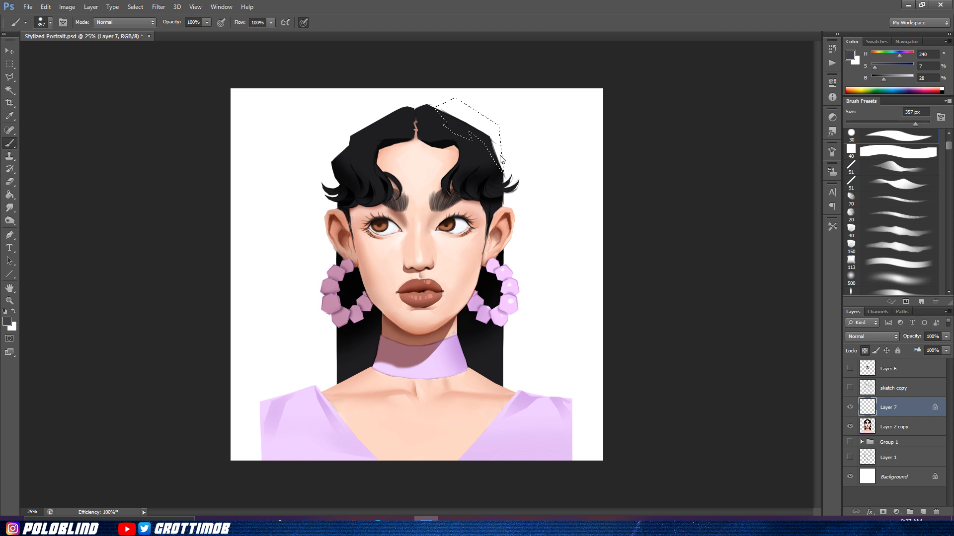
left_click(900, 417, "alt")
key("ctrl+d")
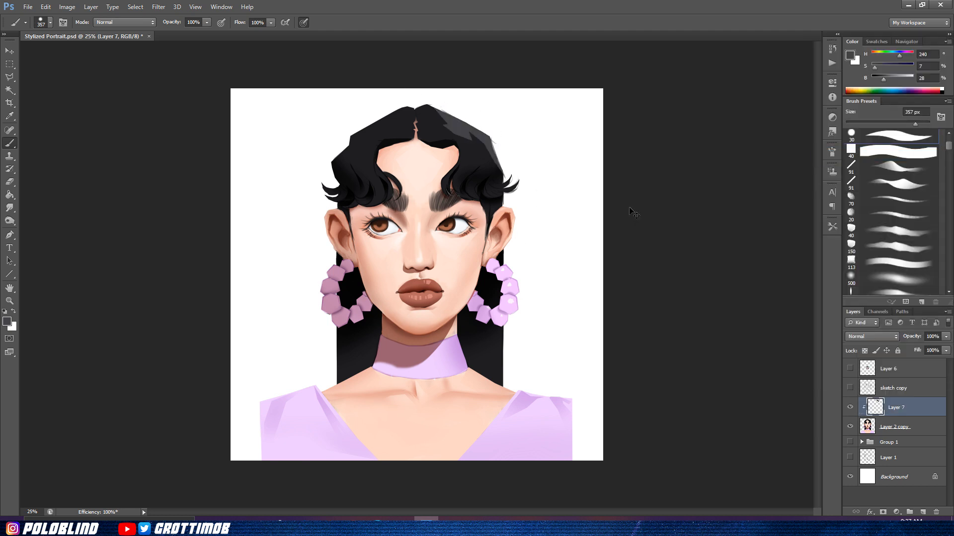
Step: Undo the crown highlight, outline a smaller jagged one right of the parting, paint it dark grey, and deselect
key("ctrl+alt+z")
key("ctrl+alt+z")
key("l")
left_click(430, 128)
left_click(438, 136)
left_click(455, 136)
left_click(467, 144)
left_click(461, 136)
left_click(467, 137)
left_click(431, 127)
key("b")
mouse_move(439, 122)
left_mouse_down()
mouse_move(465, 135)
mouse_move(474, 171)
mouse_move(490, 175)
mouse_move(485, 157)
mouse_move(471, 153)
left_mouse_up()
key("ctrl+d")
Step: Lasso and paint grey highlights on the right fringe, and erase them and the crown highlight into thin strands with small erasers
left_click(8, 77)
left_click(52, 76)
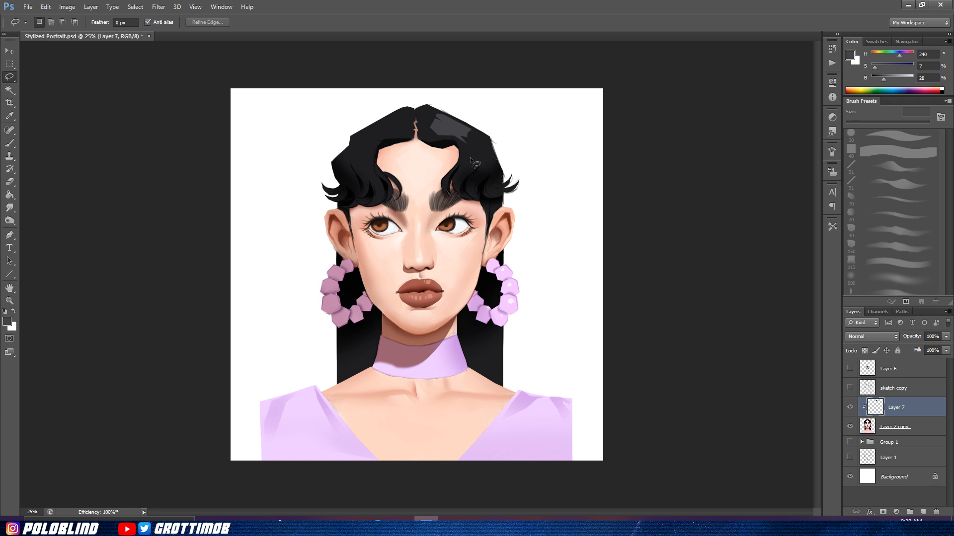
key("b")
key("e")
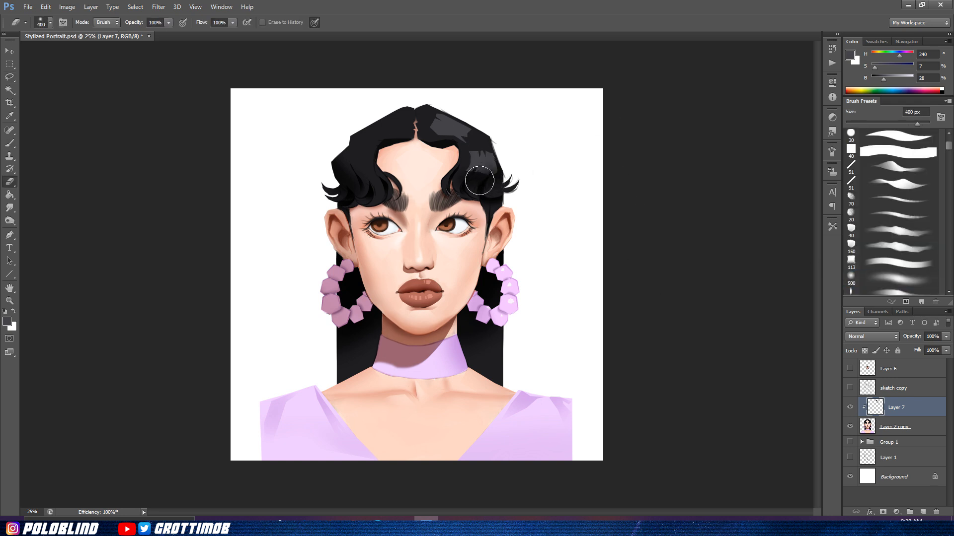
mouse_move(462, 130)
left_mouse_down()
mouse_move(423, 106)
mouse_move(415, 122)
mouse_move(460, 133)
left_mouse_up()
left_click(882, 139)
key("bracketleft")
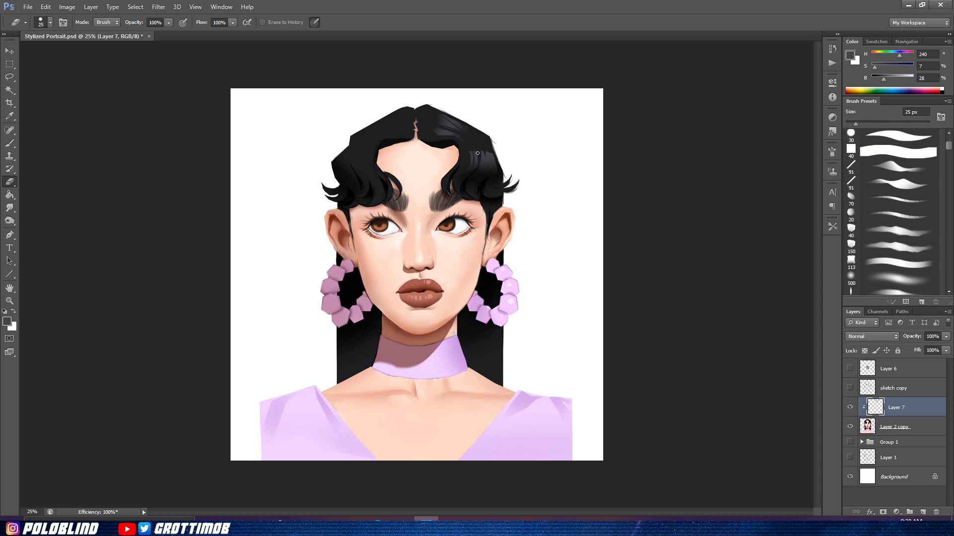
key("bracketright")
key("bracketright")
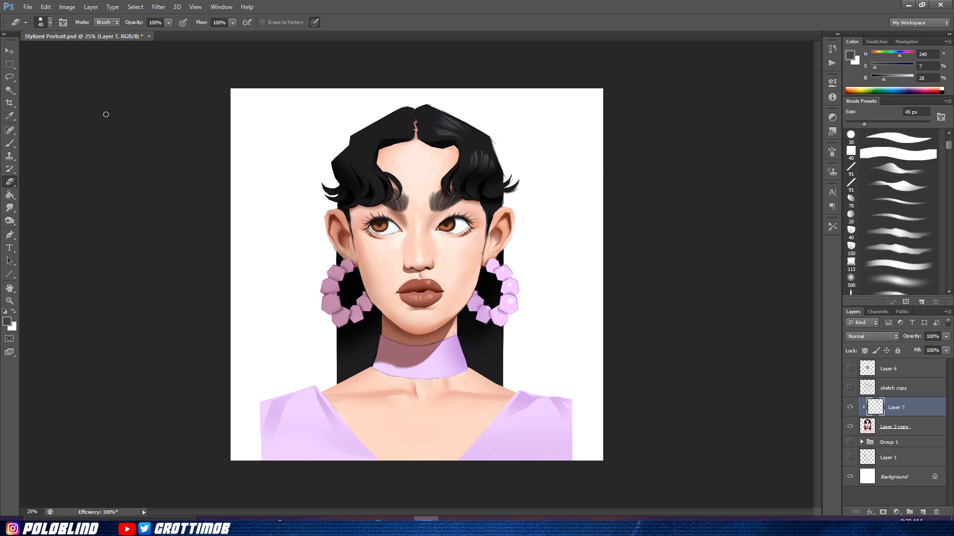
Step: Select narrow vertical strips over the hair behind the right-hand earring, fill them with dark grey, and deselect
key("m")
left_click_drag(497, 251, 501, 397)
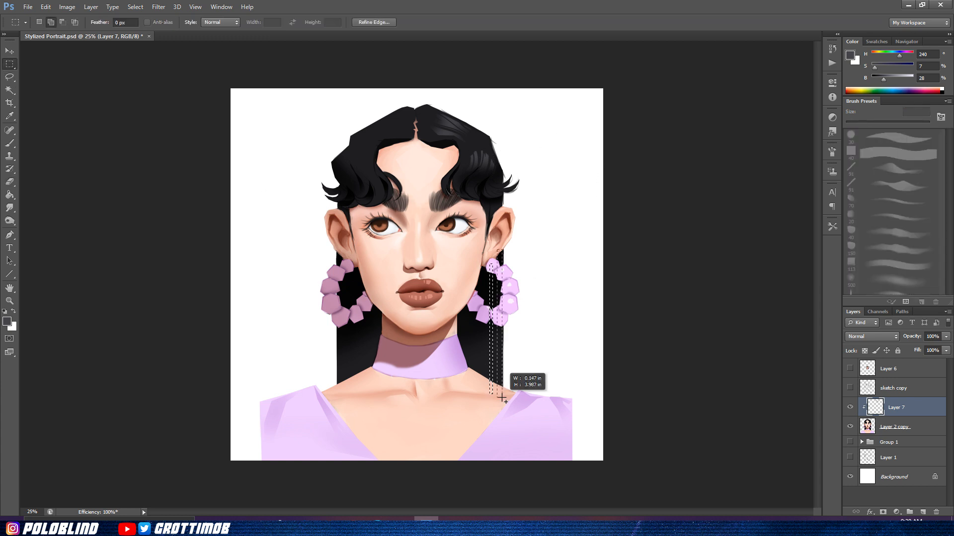
key("e")
key("alt+BackSpace")
key("ctrl+d")
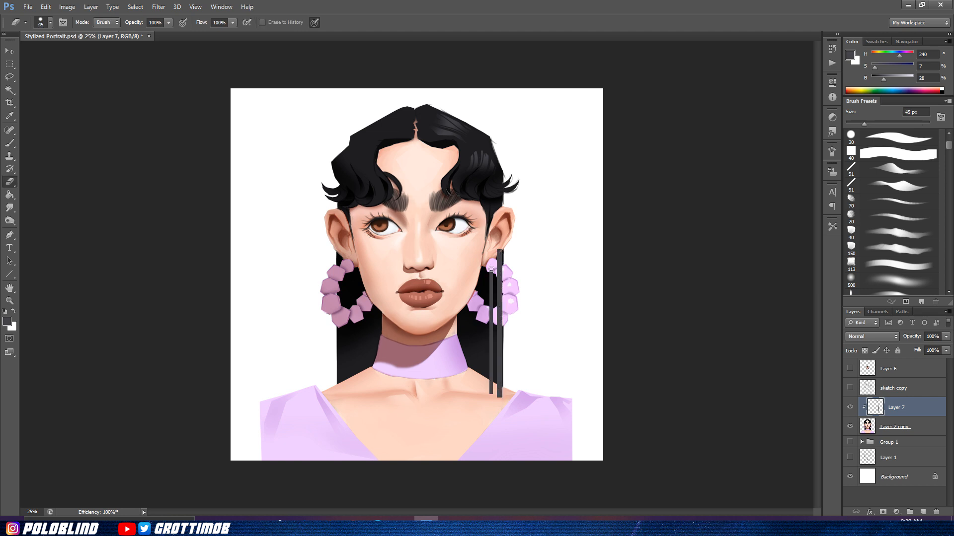
Step: Reduce Layer 7's opacity to 61% and erase the grey strips where they overlap the earring and skin
key("ctrl+z")
left_click(946, 337)
left_click(926, 348)
left_click(498, 271)
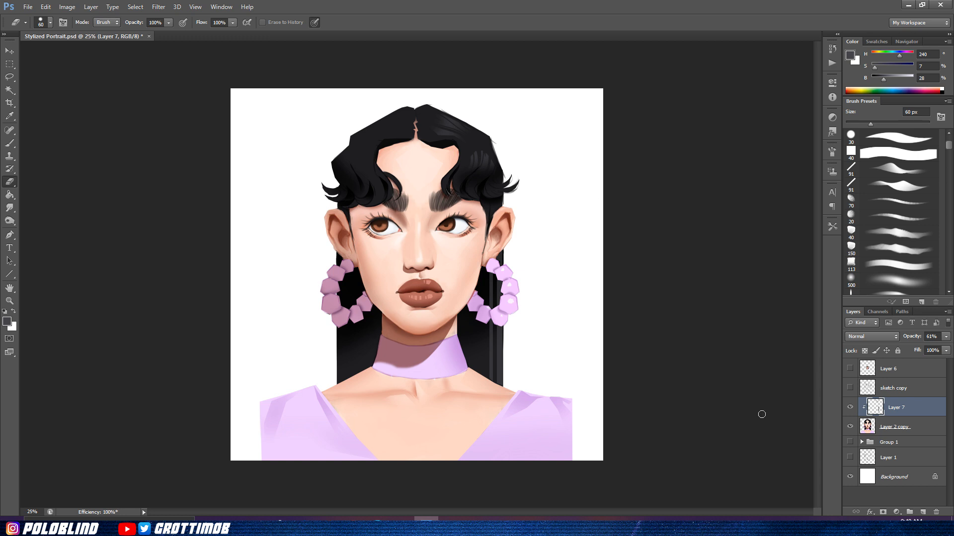
left_click_drag(520, 348, 476, 385)
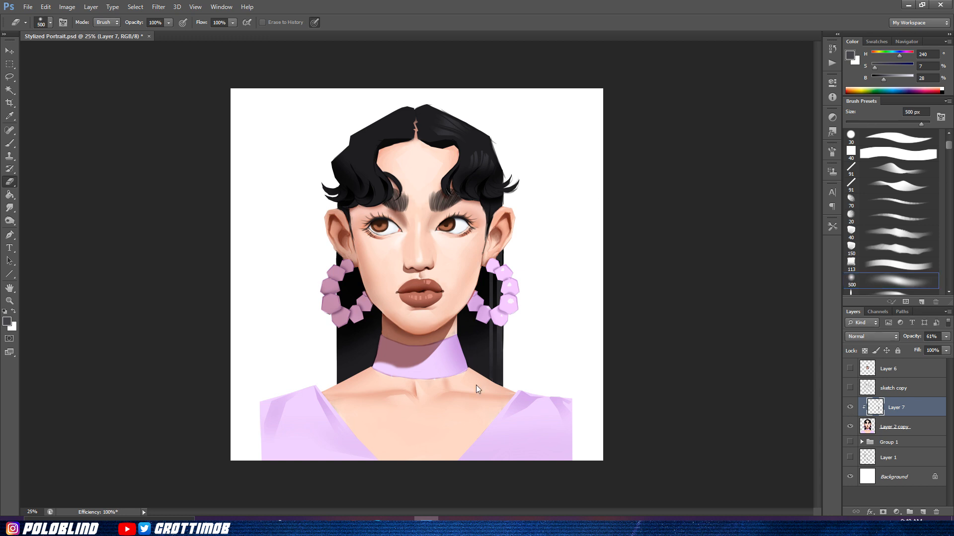
Step: Lasso and paint grey highlights left of the parting, carving strands with a 20 px eraser and fading them with a 200 px soft eraser
key("l")
mouse_move(416, 135)
left_mouse_down()
mouse_move(392, 133)
mouse_move(403, 121)
mouse_move(394, 117)
mouse_move(417, 134)
left_mouse_up()
key("b")
key("e")
left_click_drag(921, 123, 859, 125)
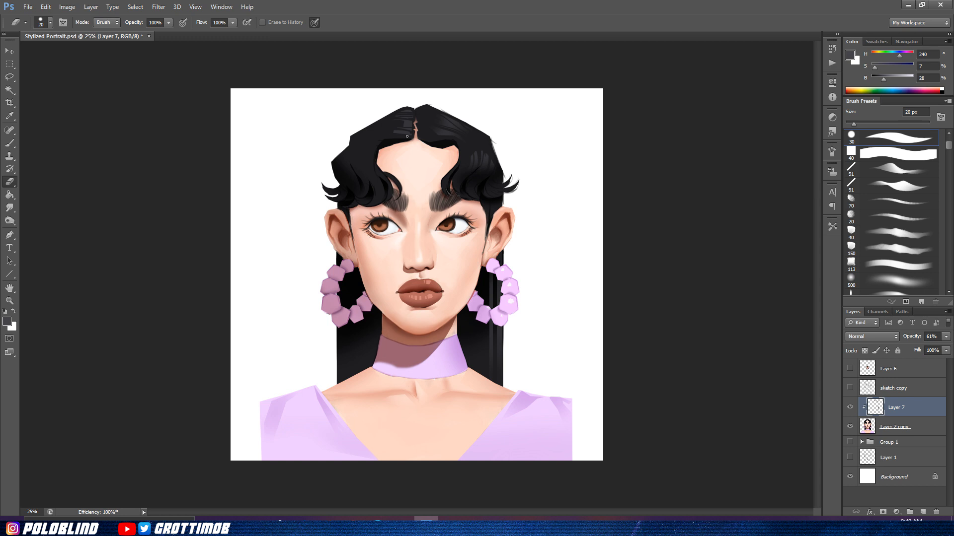
key("bracketright")
key("bracketright")
key("bracketright")
key("bracketright")
key("bracketright")
key("bracketright")
key("bracketright")
key("bracketright")
key("bracketright")
key("bracketright")
key("bracketright")
key("bracketright")
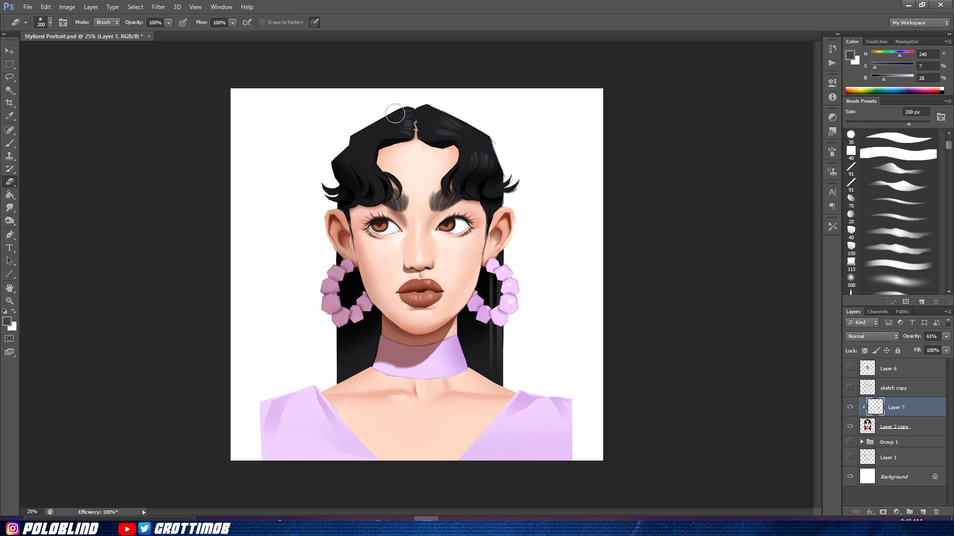
Step: Save the document and retouch the right-hand corner of the mouth on Layer 2 copy with sampled skin tones and a soft brush
key("ctrl+s")
left_click(868, 432)
left_click(876, 268)
left_click(874, 231)
left_click(449, 293)
key("b")
left_click(879, 232)
key("ctrl+z")
left_click_drag(863, 124, 865, 124)
left_click(449, 297, "alt")
left_click_drag(447, 296, 444, 295)
left_click(889, 282)
left_click_drag(895, 123, 879, 124)
left_click_drag(446, 299, 431, 308)
Step: Soften the skin beside the left-hand corner of the mouth with sampled peach, using a 125 px soft brush
key("bracketright")
key("bracketright")
key("bracketright")
left_click(399, 298, "alt")
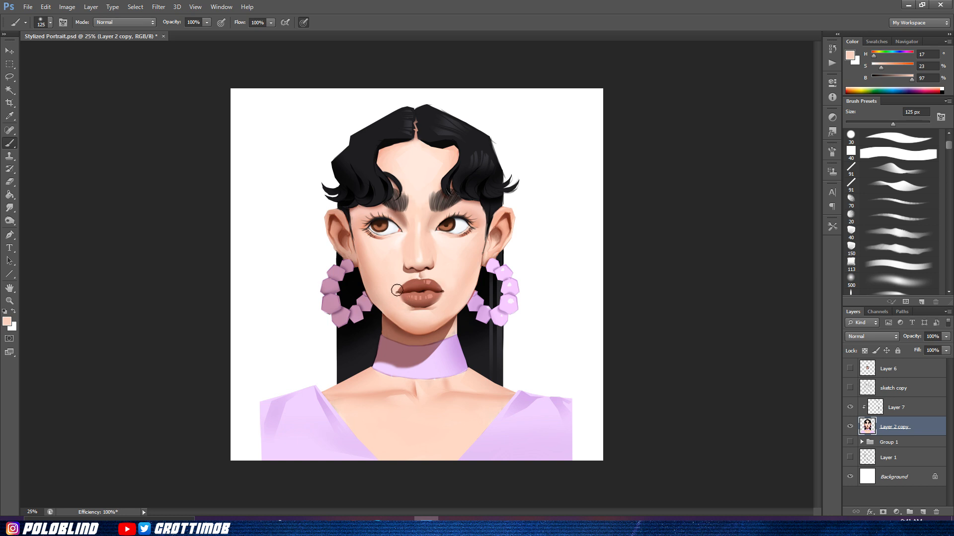
Step: Choose a new brush color and paint small accents at both corners of the mouth with a smaller soft brush
left_click(479, 227, "alt")
left_click(7, 322)
left_click(500, 152)
left_click(679, 125)
key("bracketleft")
key("bracketleft")
key("bracketleft")
key("bracketleft")
left_click(445, 293, "alt")
left_click_drag(394, 290, 447, 290)
left_click(392, 292, "alt")
left_click(400, 287, "alt")
Step: Blend the skin around both corners of the mouth with tones sampled from the face
key("bracketright")
key("bracketright")
left_click(391, 293, "alt")
left_click(398, 290, "alt")
left_click(395, 290, "alt")
left_click(443, 291, "alt")
left_click(453, 290, "alt")
left_click(431, 322, "alt")
left_click(421, 266, "alt")
Step: Refine the mouth corners and upper lip edge with sampled skin tones, reducing the soft brush to 40 px for pale highlights
key("bracketleft")
key("bracketleft")
key("bracketleft")
key("bracketleft")
key("bracketleft")
key("bracketright")
key("bracketright")
key("bracketright")
key("bracketright")
key("bracketright")
key("bracketright")
key("bracketright")
left_click(393, 296, "alt")
left_click_drag(392, 294, 391, 289)
left_click(448, 295, "alt")
key("bracketleft")
key("bracketleft")
key("bracketleft")
key("bracketleft")
key("bracketleft")
key("bracketleft")
key("bracketleft")
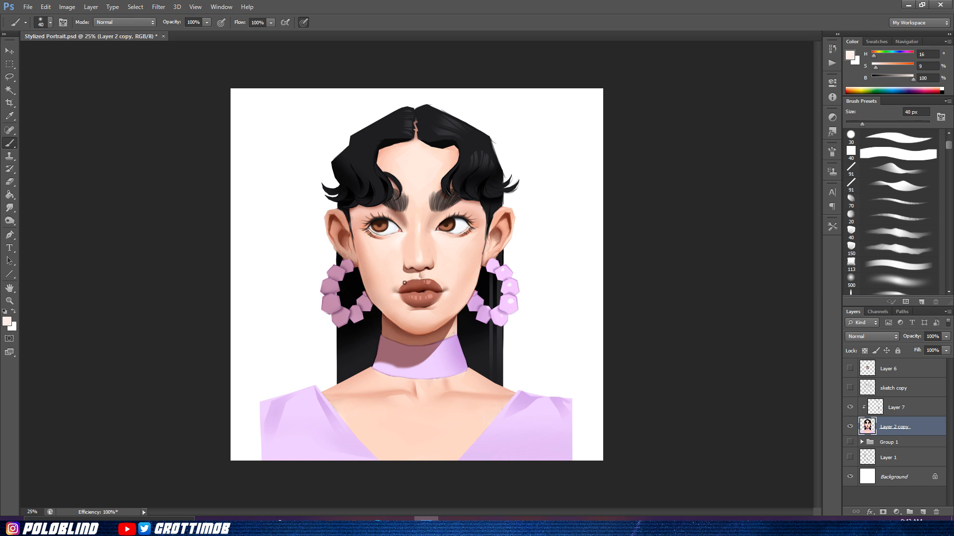
Step: Add a new layer above Layer 7 and paint white catchlights in both eyes with the square 40 brush preset at 22 px
left_click_drag(948, 146, 948, 201)
left_click(899, 234)
left_click(907, 408)
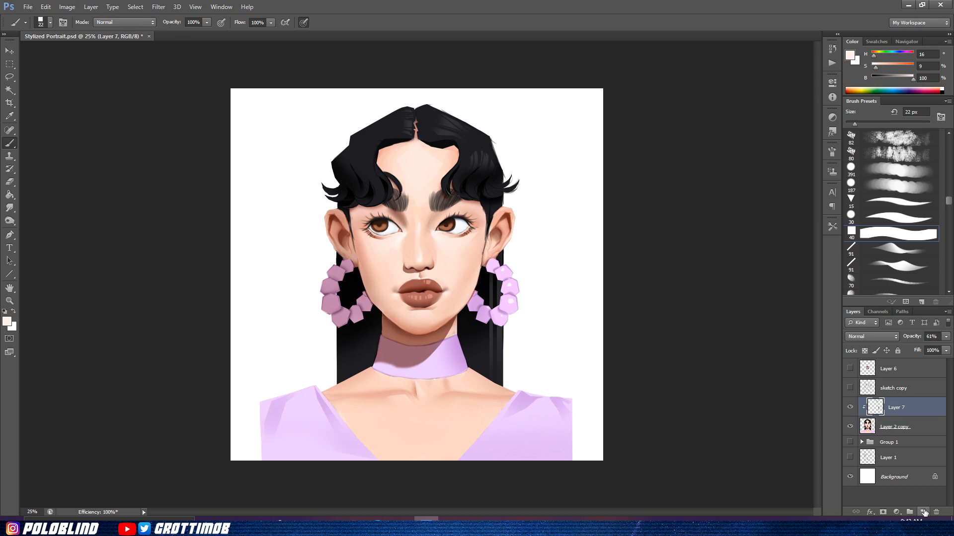
left_click(923, 512)
left_click(376, 223, "alt")
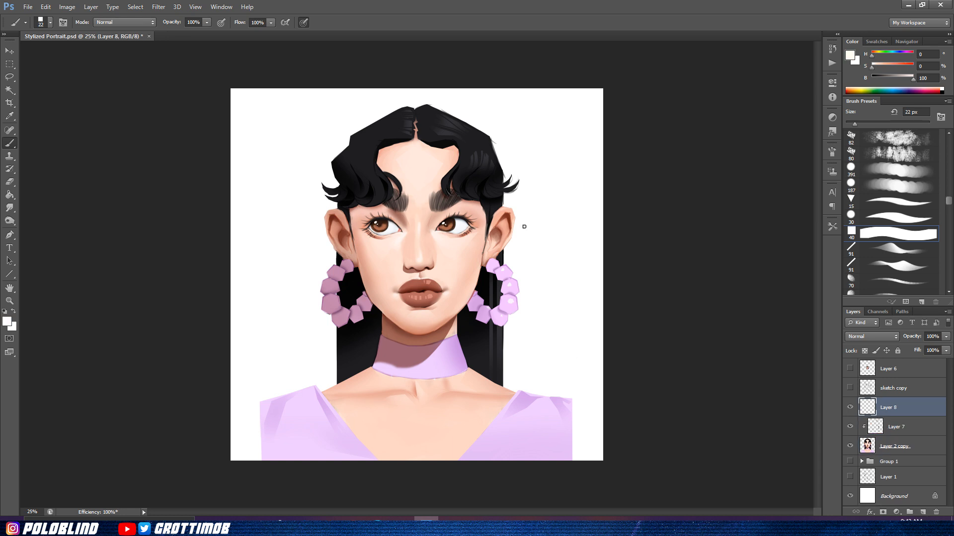
Step: Paint soft off-white highlights on the eyes with the soft 500 brush preset, starting at 22 px
left_click(442, 229, "alt")
left_click_drag(948, 204, 949, 149)
left_click(889, 204)
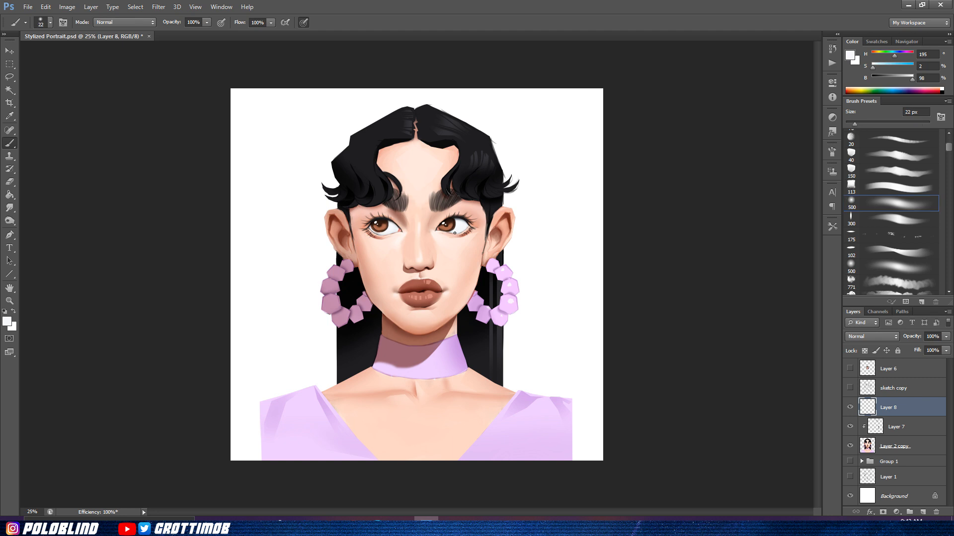
key("bracketright")
left_click(435, 231, "alt")
Step: Add a Multiply layer beneath Layer 8 and sample the reddish-brown neck shadow tone with the soft brush at 70 px
left_click(923, 513)
left_click(872, 336)
left_click(864, 111)
left_click_drag(896, 408, 896, 435)
left_click(424, 337, "alt")
key("bracketright")
key("bracketright")
key("bracketright")
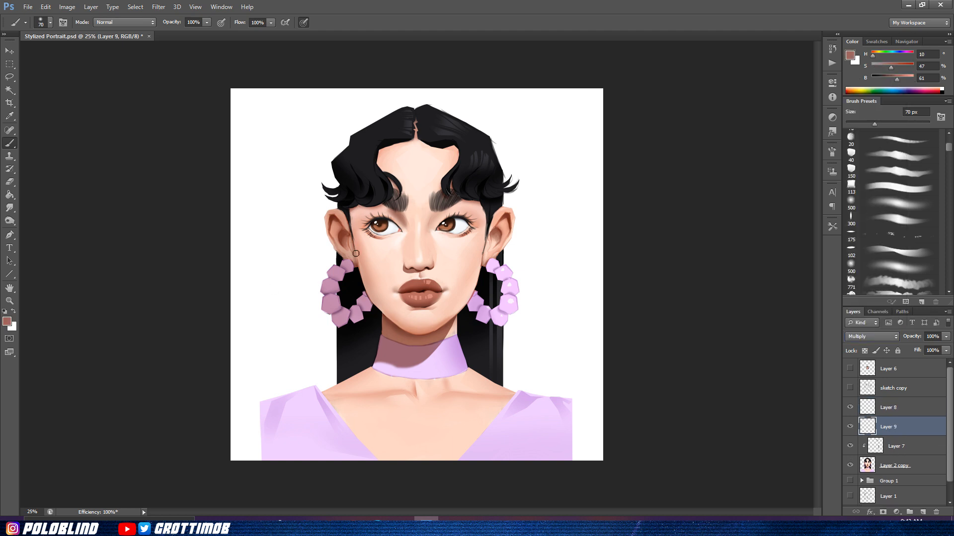
Step: Shade the ear and earring on the viewer's left inside a polygonal selection with the soft brush at 300 px, then deselect
left_click(10, 77)
left_click(349, 227)
left_click(361, 277)
left_click(359, 321)
left_click(315, 321)
left_click(285, 240)
left_click(324, 190)
key("b")
key("bracketright")
key("bracketright")
key("bracketright")
key("bracketright")
key("bracketright")
key("bracketright")
key("bracketright")
key("bracketright")
key("bracketright")
key("ctrl+d")
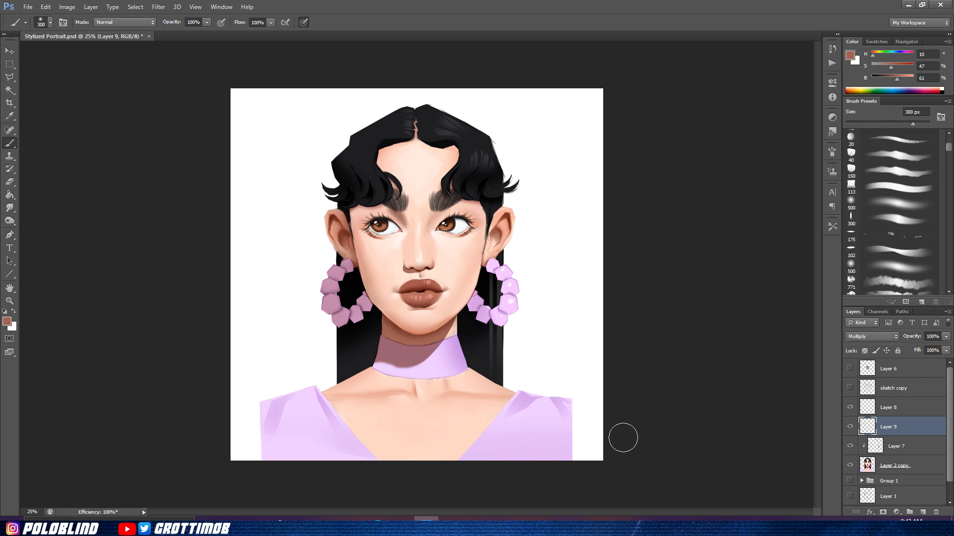
Step: Shade the skin along the dress's right neckline edge inside a polygonal selection with a 150 px brush, clipping Layer 9 to the layers below
key("l")
left_click(518, 391)
left_click(460, 449)
left_click(465, 400)
left_click(502, 372)
left_click(521, 374)
left_click(519, 391)
right_click(922, 427)
left_click(862, 166)
key("b")
key("bracketleft")
key("bracketleft")
key("bracketleft")
key("bracketleft")
key("ctrl+d")
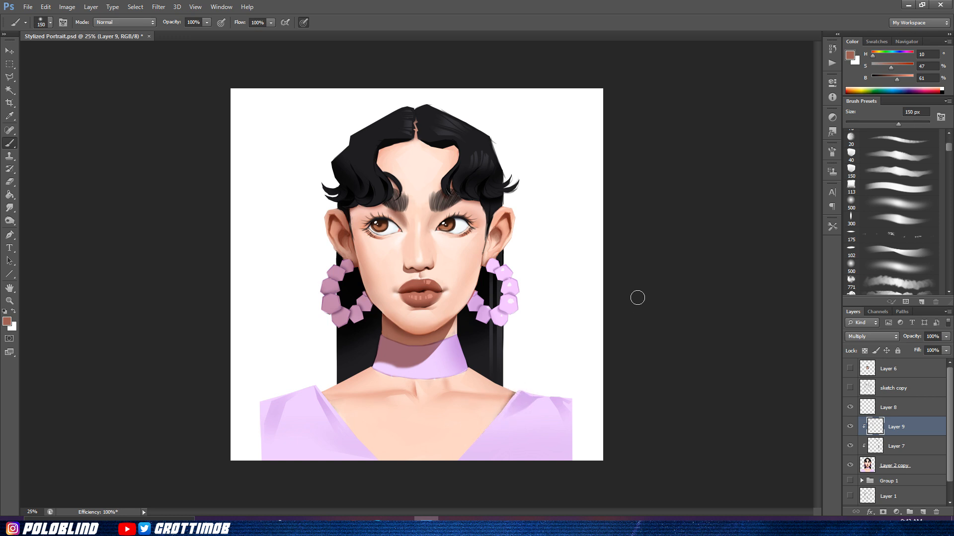
Step: Clean up the hair's outer right edge on Layer 2 copy with the hard round 30 eraser preset at 42 px
key("e")
left_click_drag(950, 147, 950, 144)
left_click(897, 160)
left_click(863, 124)
left_click(905, 471)
left_click_drag(504, 195, 504, 204)
key("ctrl+z")
left_click(904, 467)
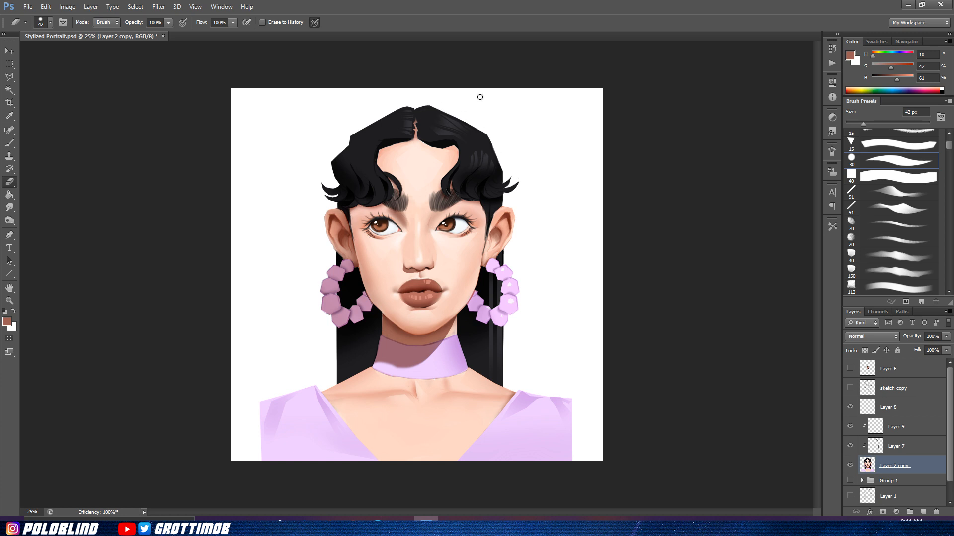
Step: Sample brow and dark hair tones and refine the eyebrow on the viewer's left with a 50 px brush
key("b")
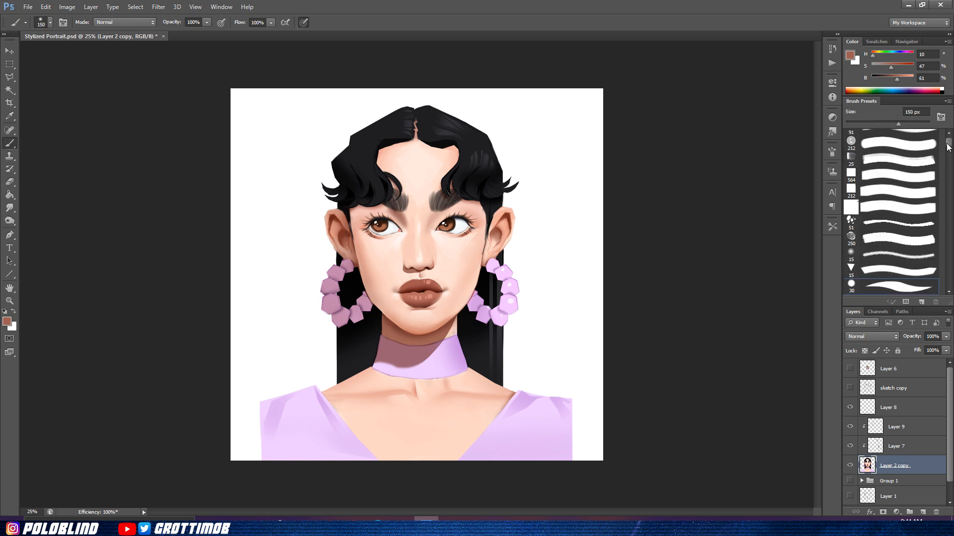
left_click(405, 209, "alt")
left_click(382, 180, "alt")
key("bracketright")
key("bracketright")
key("bracketright")
key("bracketright")
key("bracketright")
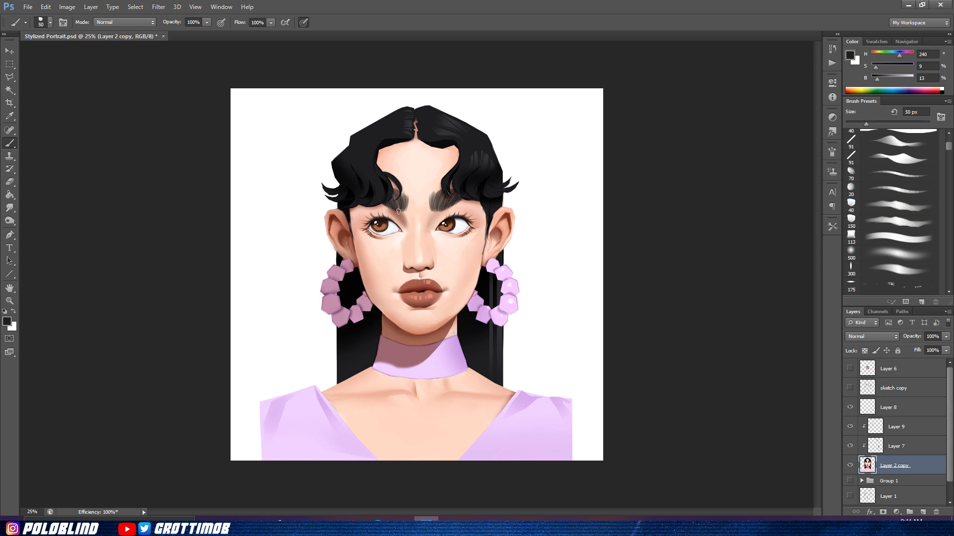
Step: Refine both eyebrows and the skin around them with tones sampled from the face and brows, then save the file
left_click(388, 208, "alt")
left_click(395, 216, "alt")
left_click(442, 218, "alt")
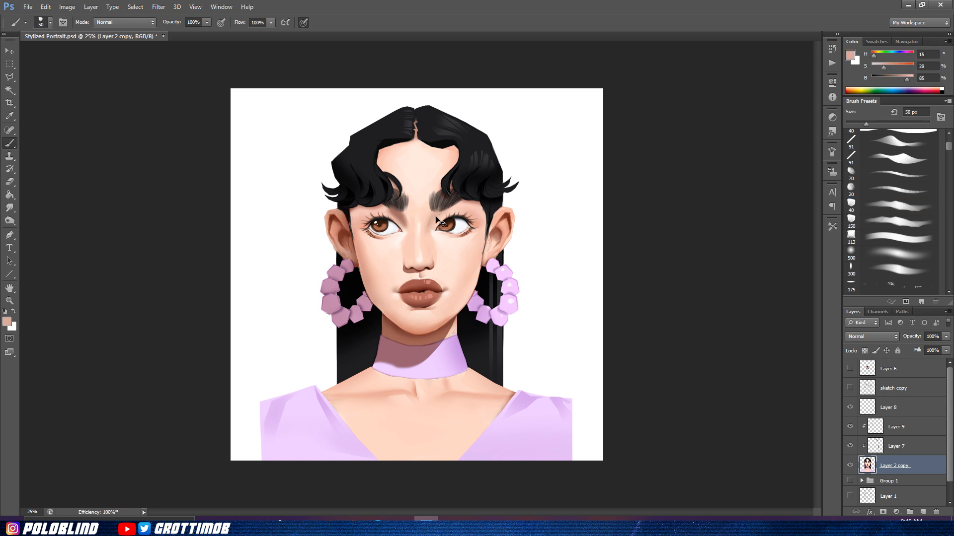
left_click(463, 203, "alt")
left_click(401, 201, "alt")
key("bracketleft")
left_click(448, 191, "alt")
key("ctrl+s")
Step: Select the skin area directly below the choker with a polygonal selection and repaint its edge using the sampled neck skin tone
key("l")
left_click(468, 367)
left_click(444, 377)
left_click(422, 380)
left_click(371, 366)
left_click(368, 387)
left_click(411, 411)
left_click(482, 406)
left_click(467, 368)
key("b")
left_click(449, 383, "alt")
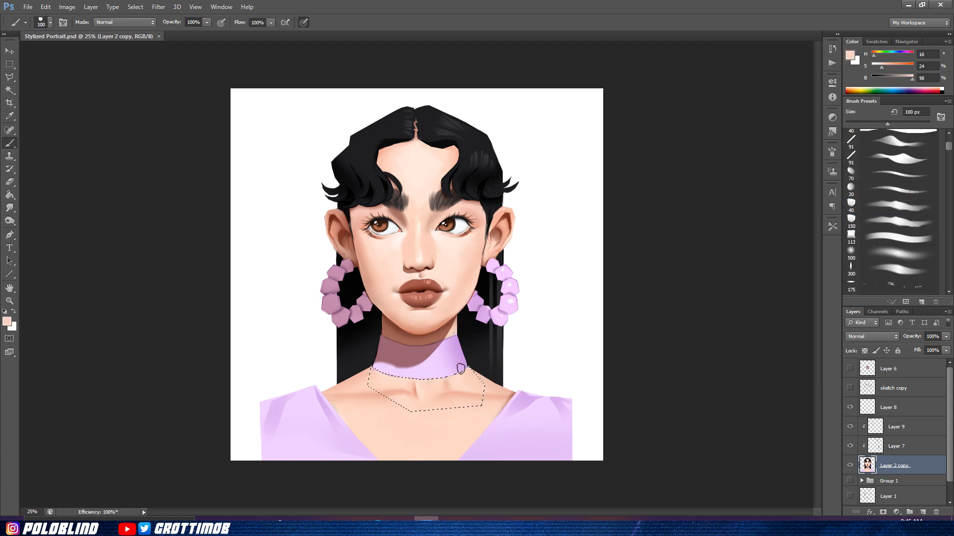
Step: Paint a reddish-brown shadow beneath the choker with the soft brush at 80 px, then deselect and save
key("bracketleft")
key("bracketleft")
left_click(473, 374, "alt")
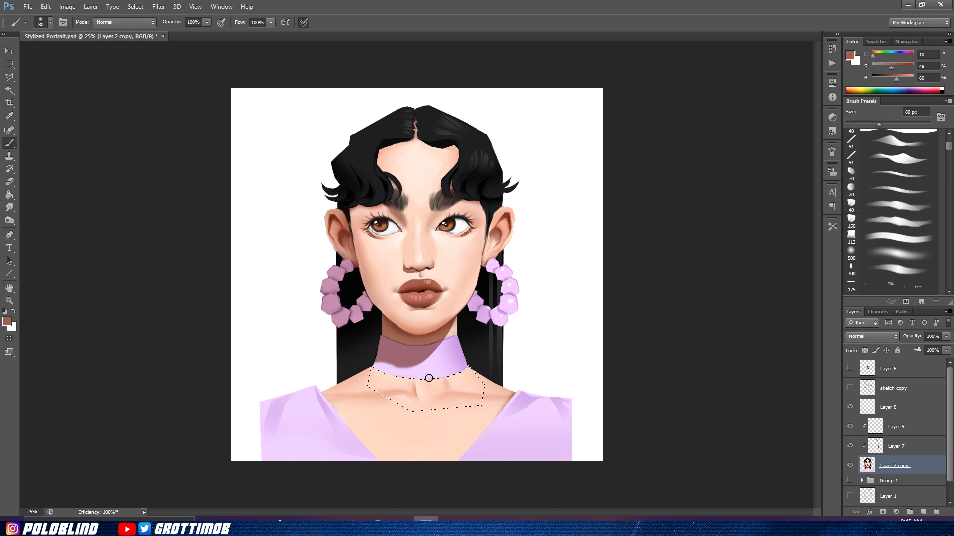
key("ctrl+d")
key("ctrl+s")
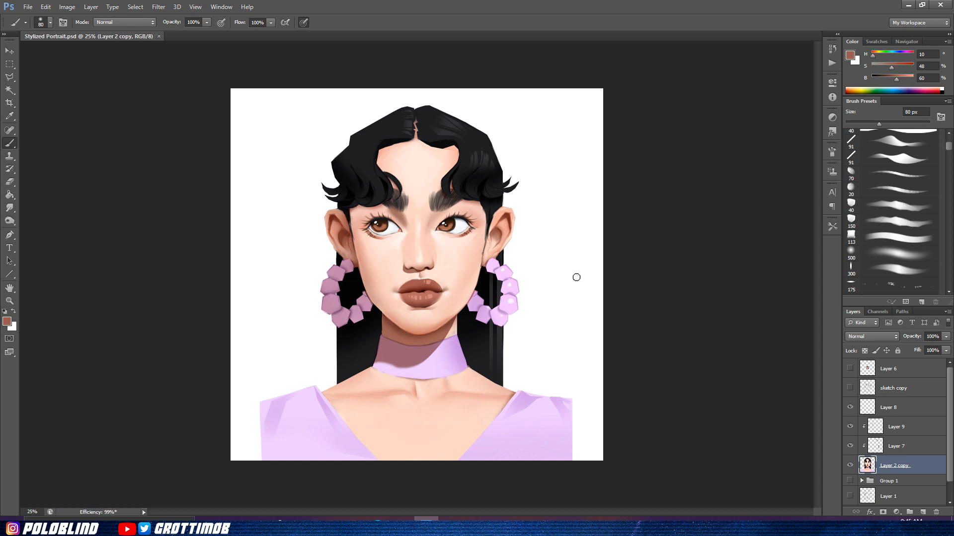
Step: Shade a polygonal fold on the choker's right side with lilac sampled from the dress at 200 px, then deselect and save
key("l")
left_click(453, 350)
left_click(436, 359)
left_click(411, 364)
left_click(445, 368)
left_click(463, 364)
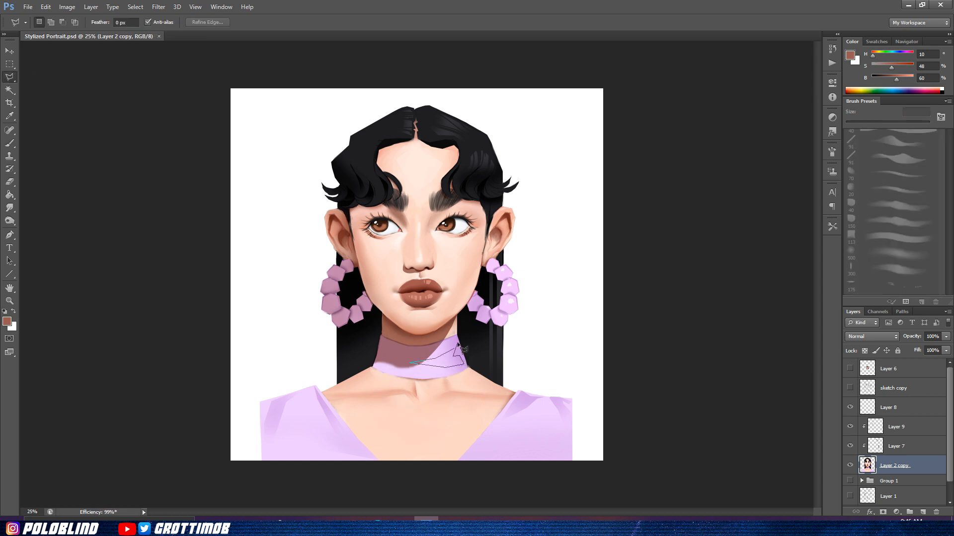
double_click(456, 344)
key("b")
left_click(535, 402, "alt")
key("ctrl+d")
key("ctrl+s")
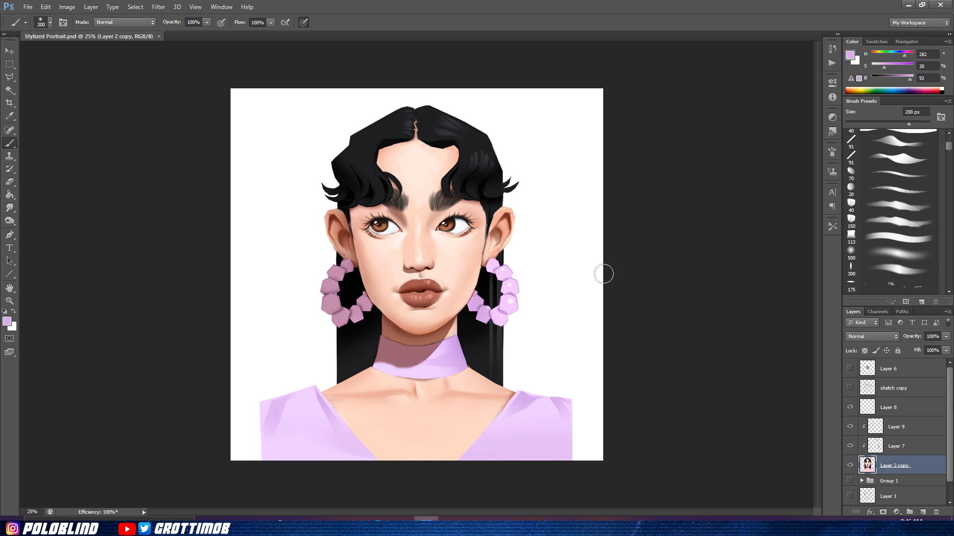
Step: Repaint the iris of the eye on the viewer's right in sampled browns with the square 113 brush preset at 30 px
left_click(881, 236)
key("bracketleft")
key("bracketleft")
key("bracketleft")
key("bracketleft")
key("bracketleft")
key("bracketleft")
key("bracketleft")
key("bracketleft")
left_click(453, 225, "alt")
left_click_drag(454, 223, 451, 226)
left_click(455, 223, "alt")
left_click(452, 225, "alt")
left_click(449, 226, "alt")
Step: Repaint the iris of the eye on the viewer's left with brown tones sampled from it
left_click(384, 227, "alt")
left_click(381, 224, "alt")
left_click_drag(374, 226, 381, 230)
left_click(383, 227, "alt")
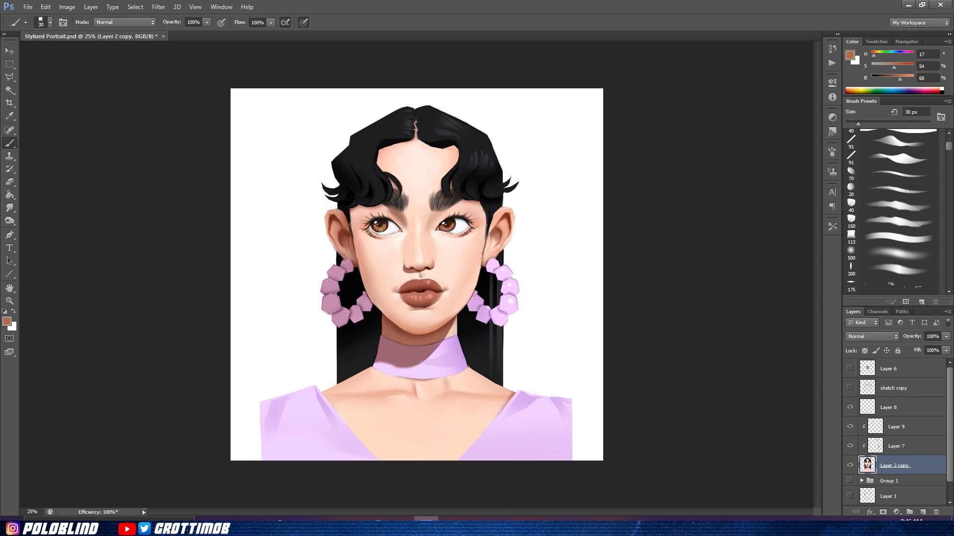
Step: Touch up the inner corner of the right eye, define the mouth corners in sampled dark red, and save the file
left_click(442, 227, "alt")
left_click(440, 230, "alt")
key("ctrl+s")
left_click(398, 293, "alt")
Step: Add a new layer directly above Background and set a pale blue-gray as the background color
key("ctrl+shift+alt+n")
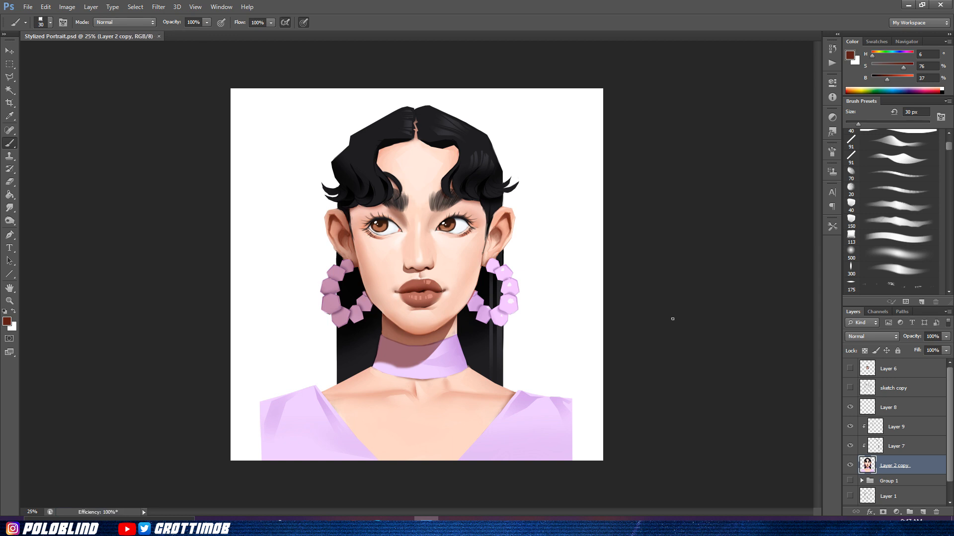
key("ctrl+shift+bracketleft")
key("g")
left_click(587, 428, "alt")
left_click(7, 322)
left_click(583, 181)
left_click(451, 167)
key("Return")
key("x")
Step: Set the foreground color to the dark blue-gray 2b2f34
left_click(7, 322)
left_click(583, 182)
left_click(465, 233)
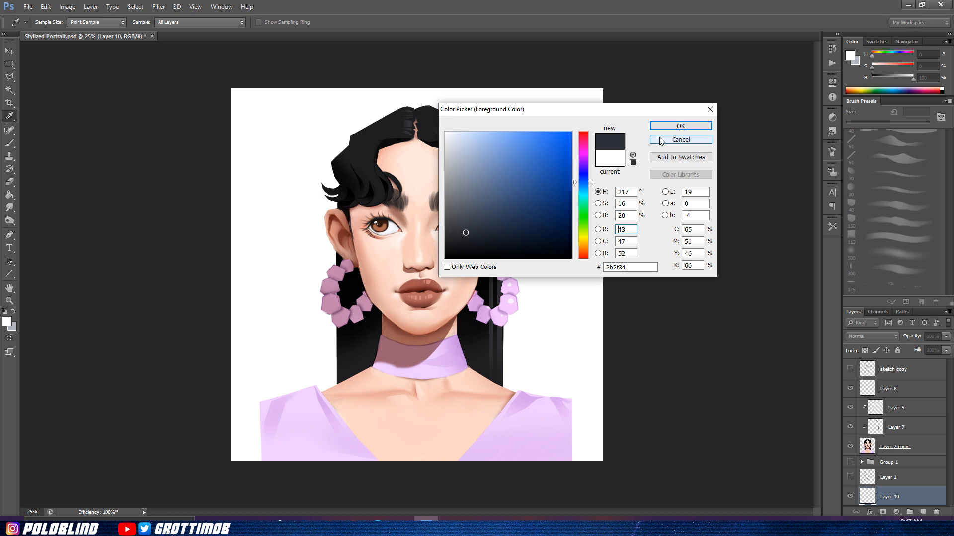
left_click(664, 127)
Step: Fill the new bottom layer with a vertical gradient from dark blue-gray at the base to pale gray above, redoing the first attempt
right_click(10, 195)
left_click(53, 193)
left_click_drag(616, 460, 614, 124)
key("ctrl+minus")
key("ctrl+z")
left_click_drag(565, 440, 561, 176)
key("ctrl+0")
Step: Add a new layer and place it directly below Layer 2 copy
left_click(883, 443)
left_click(922, 512)
left_click_drag(902, 449, 903, 473)
Step: Choose a hard round brush enlarged to 300 px and set the foreground color to white
key("b")
left_click_drag(948, 149, 948, 145)
left_click(888, 211)
left_click(7, 322)
left_click(439, 123)
key("Return")
key("bracketright")
key("bracketright")
key("bracketright")
key("bracketright")
key("bracketright")
key("bracketright")
key("bracketright")
key("bracketright")
key("bracketright")
key("bracketright")
key("bracketright")
key("bracketright")
key("bracketright")
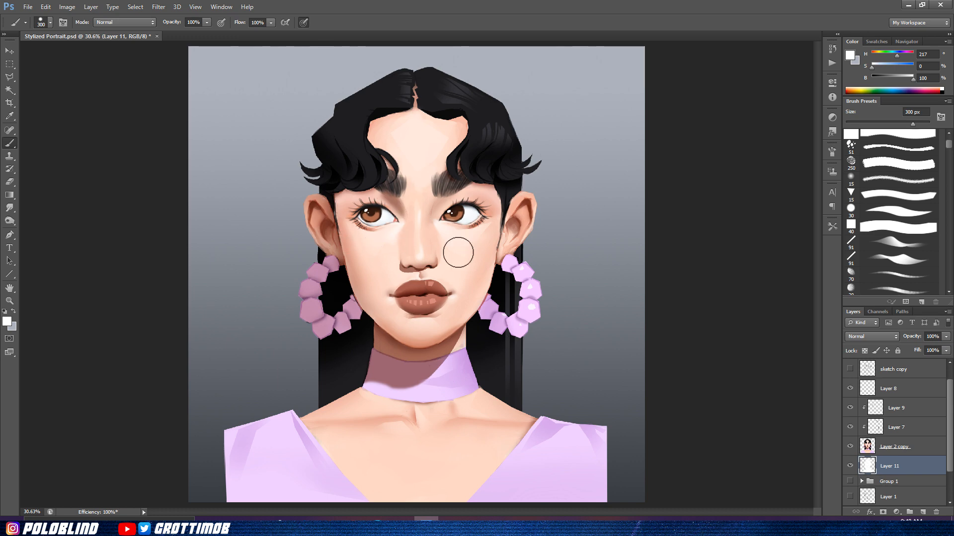
Step: Release the clipping of Layer 7 and Layer 9, and merge Layer 2 copy down into Layer 11
left_click(902, 428)
left_click(903, 409, "shift")
right_click(903, 408)
left_click(870, 150)
left_click(895, 452)
key("ctrl+e")
Step: Clip Layer 7 and Layer 9 back onto the merged Layer 11
left_click(896, 429)
right_click(897, 412)
left_click(865, 154)
left_click(894, 447)
key("ctrl+minus")
key("ctrl+0")
key("ctrl+minus")
key("ctrl+0")
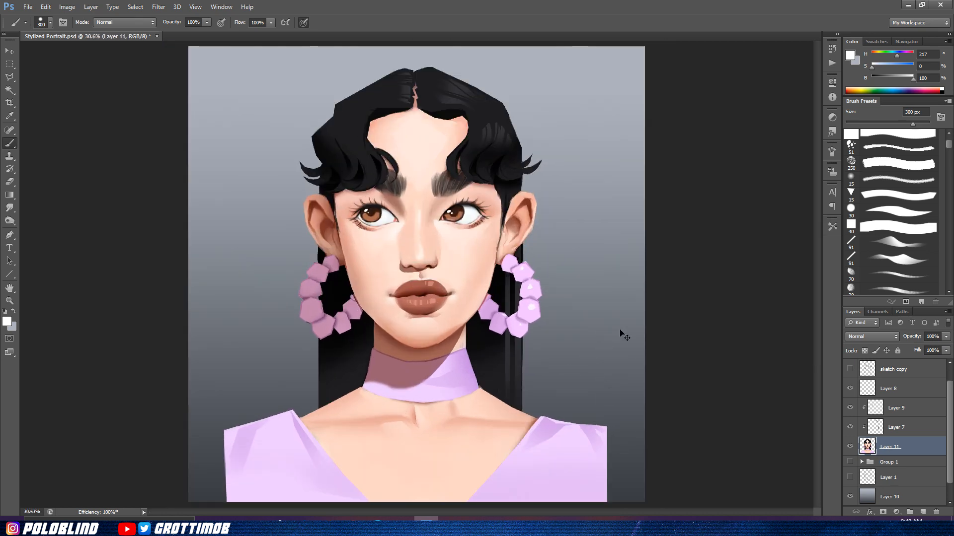
key("ctrl+minus")
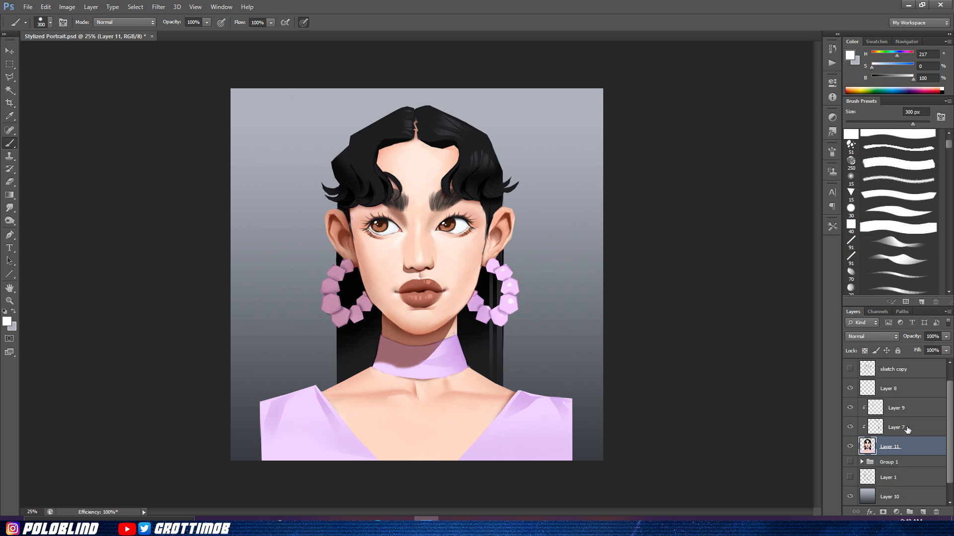
Step: Shade the portrait's left shoulder and side on Layer 9 with a 1100 px soft brush in mauve sampled from the choker
left_click(900, 388)
left_click(900, 409)
left_click_drag(949, 143, 948, 146)
left_click(897, 229)
left_click(402, 352, "alt")
key("bracketright")
key("bracketright")
key("bracketright")
key("bracketright")
key("bracketright")
key("bracketright")
left_click_drag(342, 385, 291, 428)
key("ctrl+z")
left_click(896, 408)
mouse_move(314, 304)
left_mouse_down()
mouse_move(200, 392)
mouse_move(237, 390)
mouse_move(257, 335)
left_mouse_up()
left_click_drag(254, 154, 304, 65)
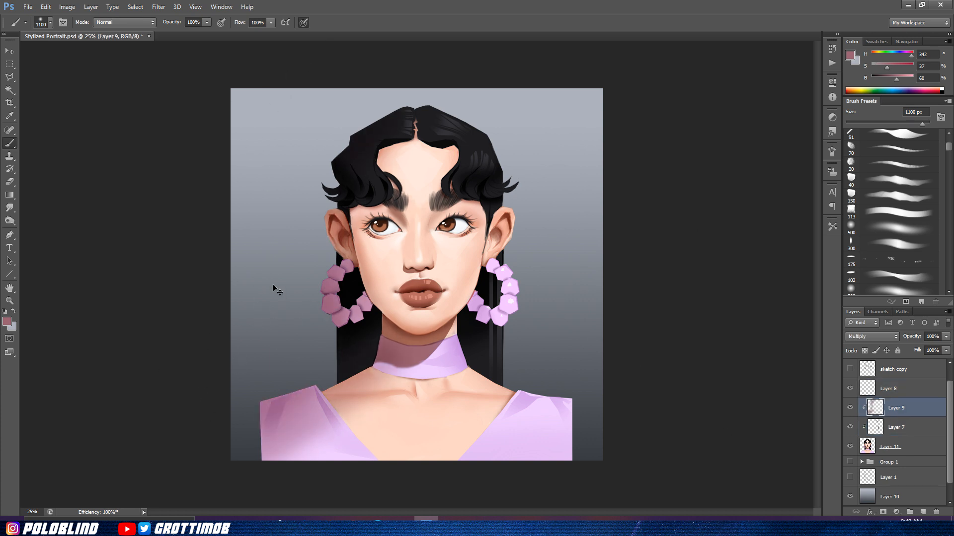
Step: Add a new layer above Layer 9 and clip it to the portrait layer
key("ctrl+shift+alt+n")
right_click(904, 414)
left_click(871, 155)
Step: Paint a near-white rim light down the left edge of the hair, ear and earring, starting with a 70 px hard brush
left_click_drag(949, 146, 949, 145)
left_click(894, 160)
left_click_drag(867, 123, 880, 123)
left_click(7, 320)
left_click_drag(460, 140, 451, 126)
left_click(669, 128)
mouse_move(348, 138)
left_mouse_down()
mouse_move(402, 102)
mouse_move(345, 149)
left_mouse_up()
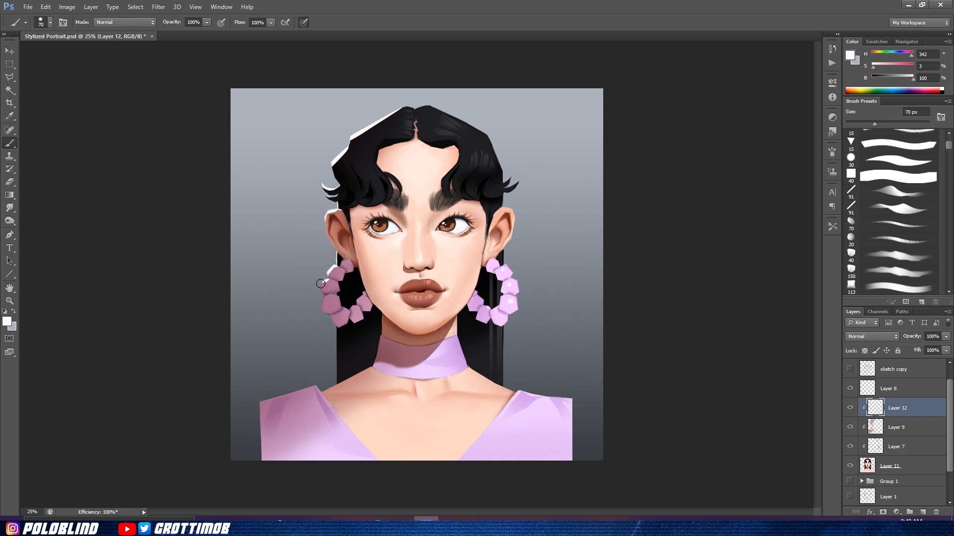
left_click_drag(338, 329, 337, 384)
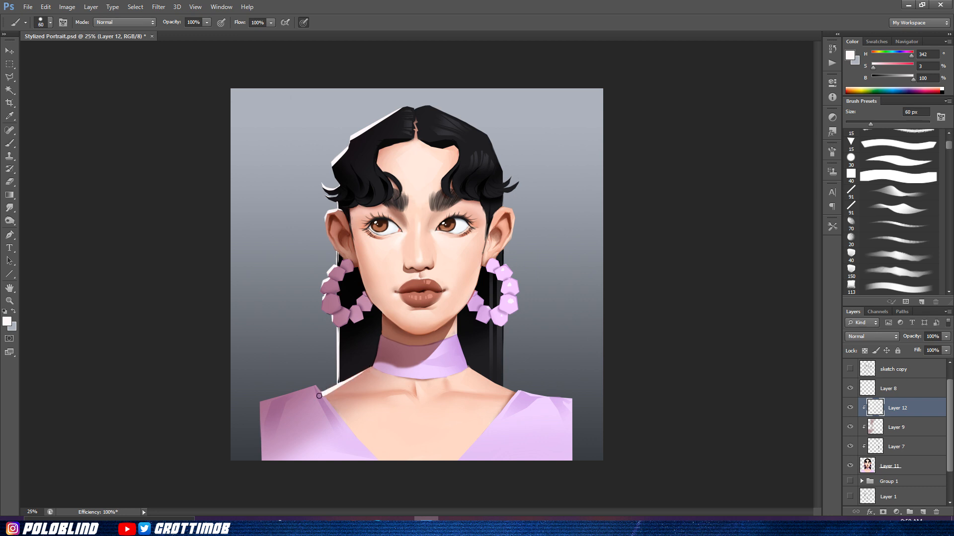
Step: Extend the rim light along the left shoulder and sleeve, and trim it with a 70 px eraser
key("e")
key("b")
mouse_move(374, 366)
left_mouse_down()
mouse_move(254, 404)
mouse_move(264, 413)
left_mouse_up()
key("e")
key("bracketright")
key("bracketright")
key("bracketright")
left_click_drag(299, 399, 313, 391)
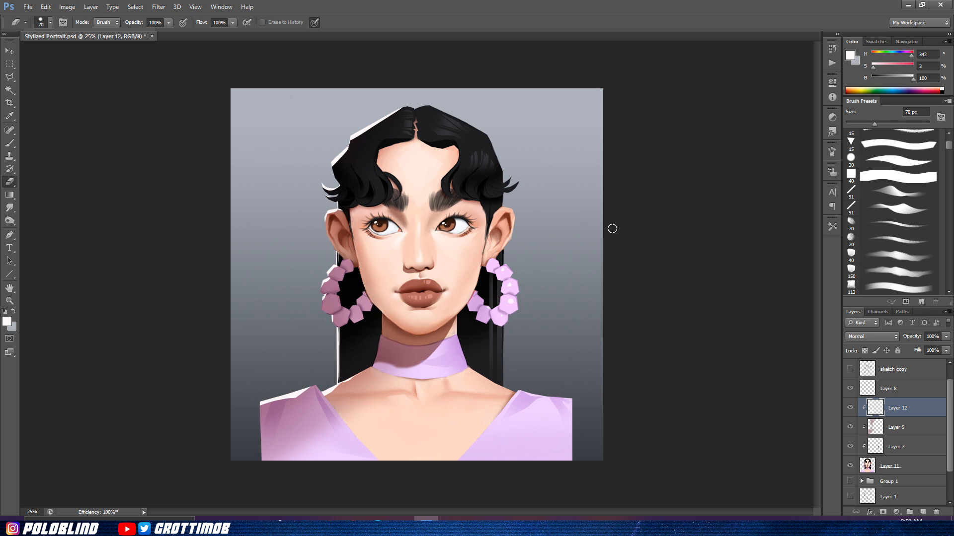
Step: Add a new clipped layer above Layer 9 and set its blend mode to Overlay
left_click(904, 433)
left_click(923, 512)
left_click(872, 337)
left_click(861, 202)
Step: Brush a warm salmon glow over the inside of the left ear with a 200 px soft brush
left_click_drag(948, 144, 948, 148)
left_click(894, 178)
left_click(7, 322)
left_click(583, 255)
left_click(509, 140)
left_click(677, 127)
key("b")
left_click(913, 241)
key("bracketleft")
key("bracketleft")
key("bracketleft")
key("bracketleft")
key("bracketleft")
key("bracketleft")
left_click_drag(337, 220, 348, 247)
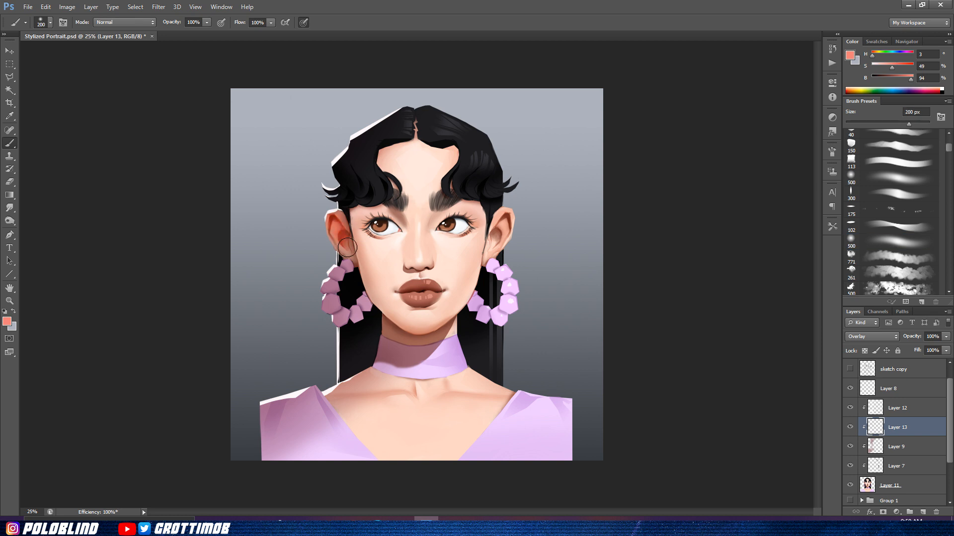
Step: Change the foreground color to light orange (H 13, S 51, B 100) and move Layer 13 above Layer 12
left_click(7, 322)
left_click(495, 164)
left_click(579, 254)
left_click(510, 149)
left_click(680, 125)
left_click_drag(910, 394, 910, 398)
left_click(7, 321)
left_click(546, 130)
left_click(680, 125)
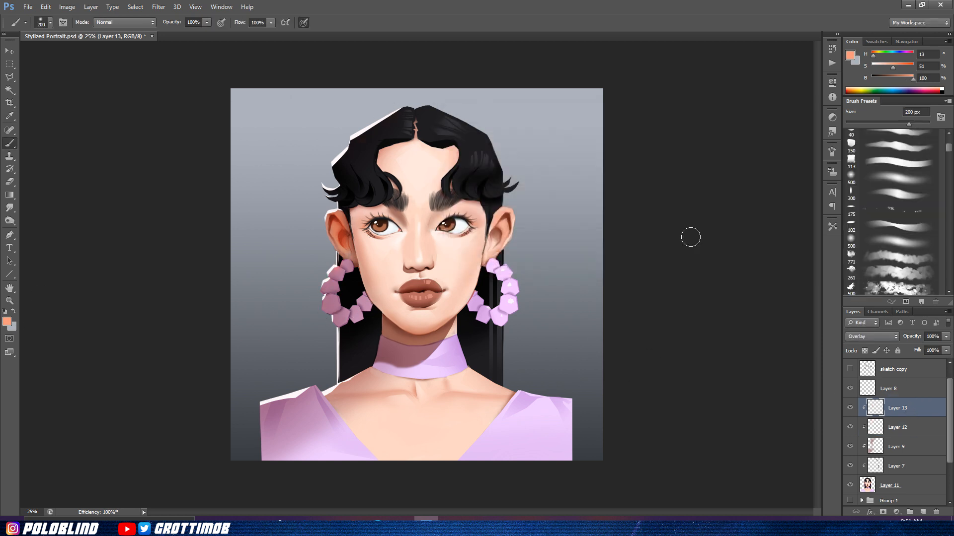
Step: Enlarge the brush to 400 px, add a new layer above Layer 13 and change its blend mode
key("bracketright")
key("bracketright")
left_click(922, 512)
left_click(871, 337)
left_click(858, 199)
Step: Try a soft orange glow along the left edge of the hair and shoulder, adjusting its color with Hue/Saturation
mouse_move(351, 141)
left_mouse_down()
mouse_move(330, 203)
mouse_move(339, 333)
mouse_move(357, 375)
left_mouse_up()
left_click_drag(282, 401, 298, 394)
key("bracketright")
key("bracketright")
key("ctrl+u")
left_click_drag(648, 211, 604, 217)
key("Return")
Step: Set Layer 14's blend mode to Linear Dodge (Add)
left_click(872, 336)
left_click(875, 178)
key("ctrl+a")
left_click(897, 426)
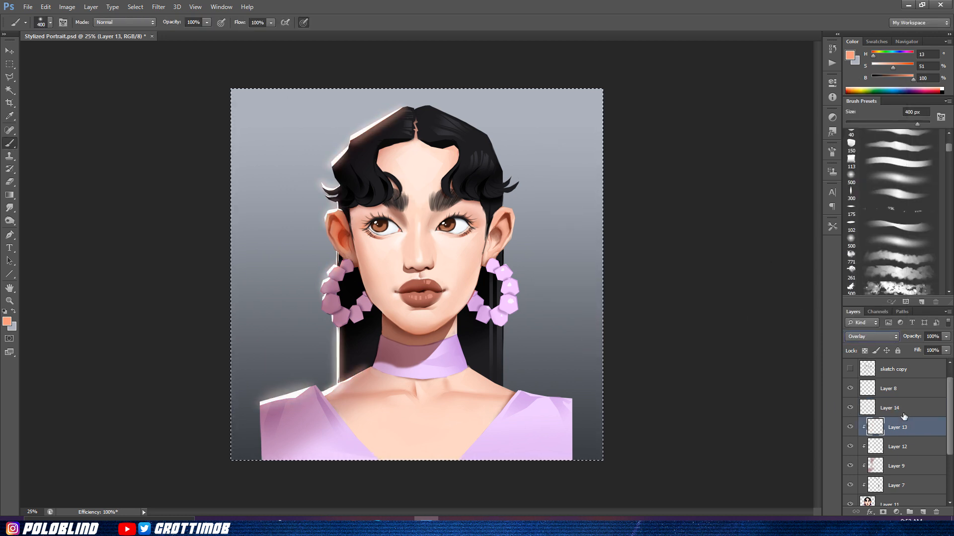
left_click(897, 447)
key("m")
key("b")
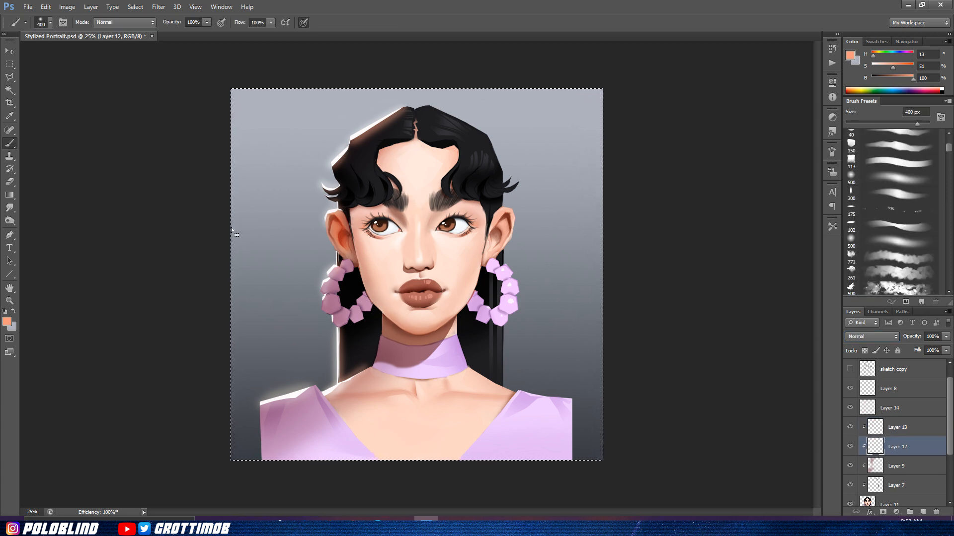
key("ctrl+d")
left_click(849, 426)
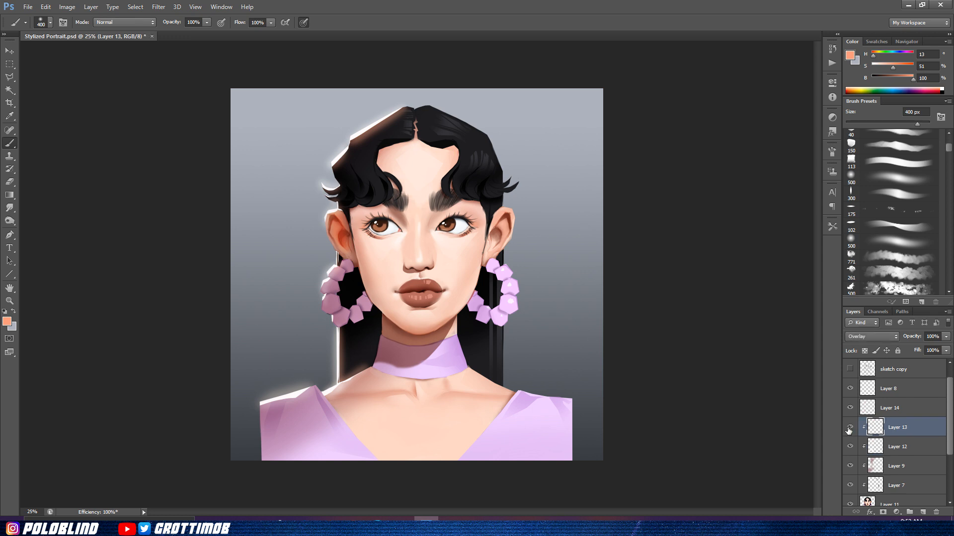
Step: Clear the painted glow from Layer 14
left_click(891, 410)
key("ctrl+a")
key("Delete")
key("ctrl+d")
Step: Paint a soft blue glow (H 195, S 62, B 69) on Layer 14 along the left edge of the hair and shoulder with a 400 px brush
left_click(8, 321)
left_click(583, 190)
left_click_drag(510, 149, 524, 171)
left_click(681, 126)
mouse_move(403, 108)
left_mouse_down()
mouse_move(336, 167)
mouse_move(356, 141)
mouse_move(338, 214)
mouse_move(324, 224)
mouse_move(322, 301)
mouse_move(338, 356)
mouse_move(330, 393)
mouse_move(264, 403)
left_mouse_up()
key("ctrl+z")
key("bracketleft")
key("bracketleft")
key("bracketright")
key("bracketright")
key("ctrl+z")
key("ctrl+z")
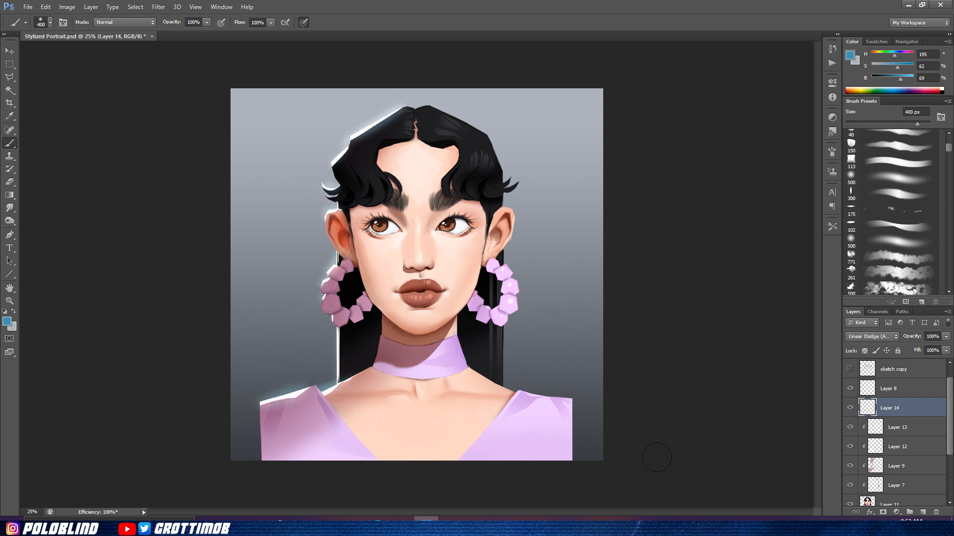
Step: Save the document and add a new layer above Layer 8
key("ctrl+0")
key("ctrl+minus")
key("ctrl+s")
scroll(900, 390, "up", 1)
left_click(900, 407)
key("ctrl+shift+alt+n")
Step: Choose the 173 px speckled scatter brush and set Layer 15's blend mode to Linear Dodge (Add)
scroll(896, 214, "down", 6)
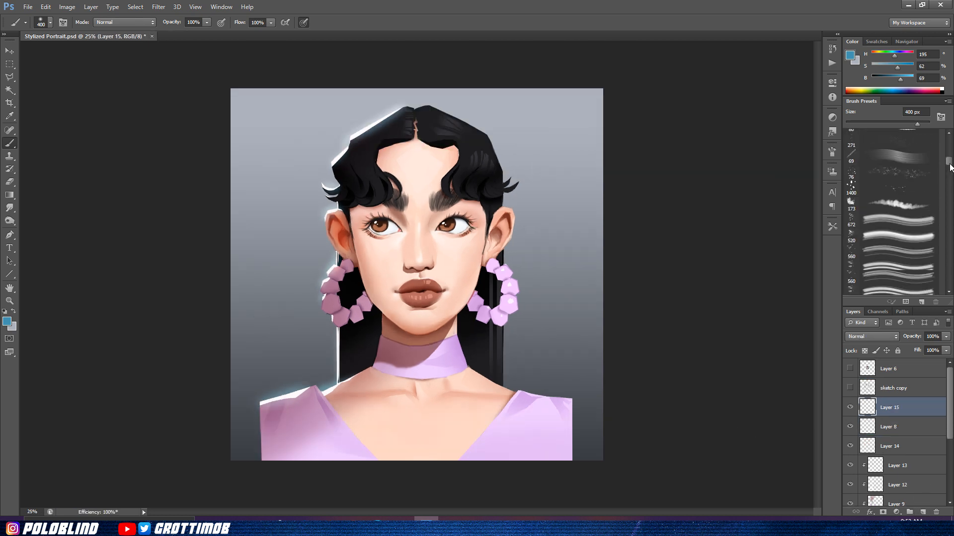
left_click(896, 238)
left_click(897, 223)
left_click_drag(948, 162, 947, 245)
left_click(897, 230)
left_click(872, 336)
left_click(867, 187)
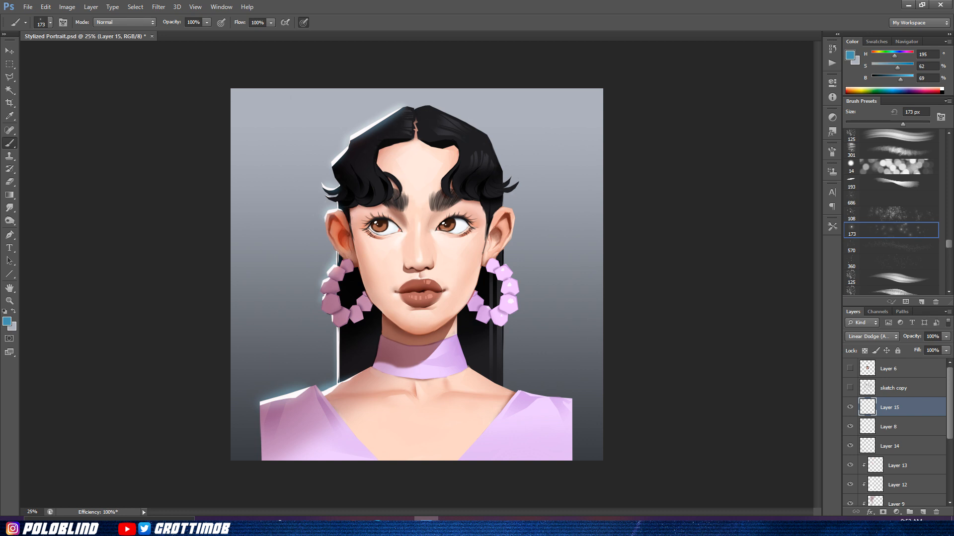
Step: Scatter fine blue particles around the earrings on Layer 15, and sample the peach skin tone for use with the 360 px speckled brush
key("bracketleft")
key("bracketleft")
scroll(902, 238, "down", 4)
left_click(891, 145)
left_click(475, 268, "alt")
left_click(900, 165)
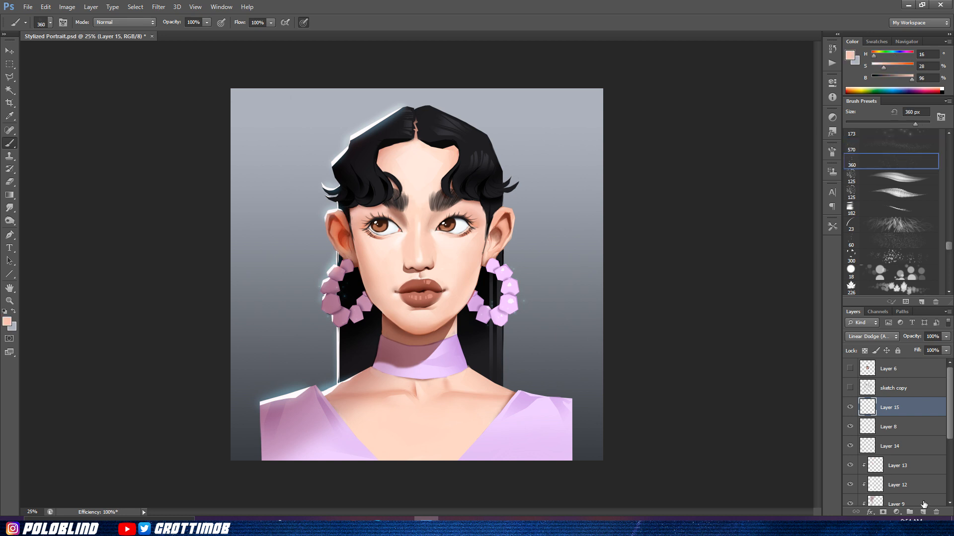
Step: Add a new layer above Layer 15 in Multiply mode and reduce the speckled brush to 200 px
left_click(923, 511)
left_click(871, 337)
left_click(863, 116)
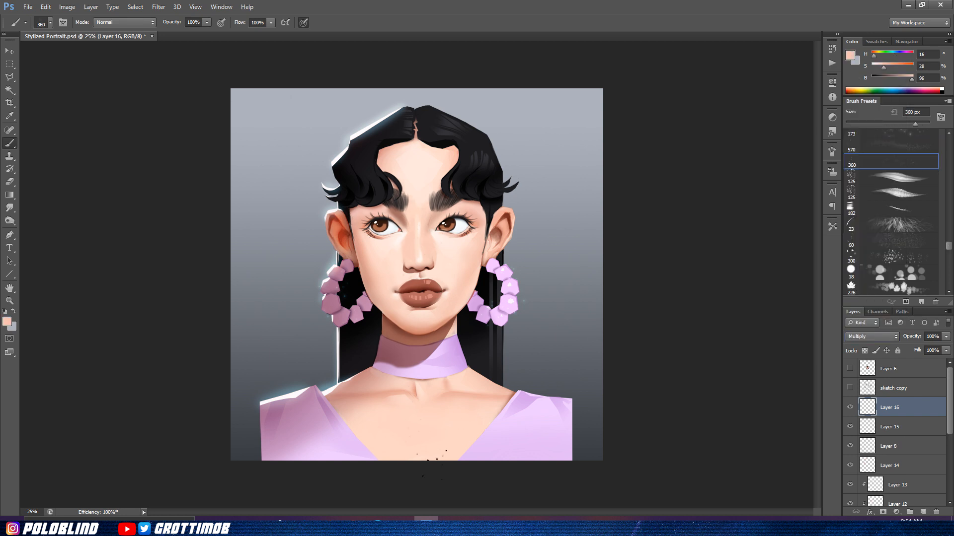
key("bracketleft")
key("bracketleft")
key("bracketleft")
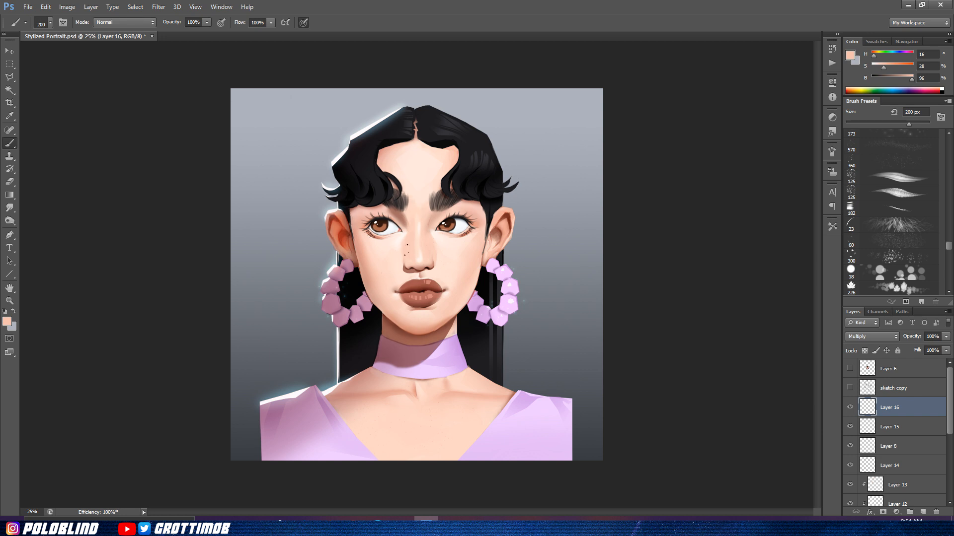
Step: Show the reference photo on Layer 6
left_click(850, 368)
key("ctrl+t")
left_click(495, 23)
key("m")
left_click_drag(380, 231, 453, 316)
key("ctrl+shift+i")
key("ctrl+d")
key("ctrl+z")
Step: Enlarge the reference photo on Layer 6 and move it into the upper right corner of the canvas
left_click(888, 369)
key("ctrl+d")
key("ctrl+t")
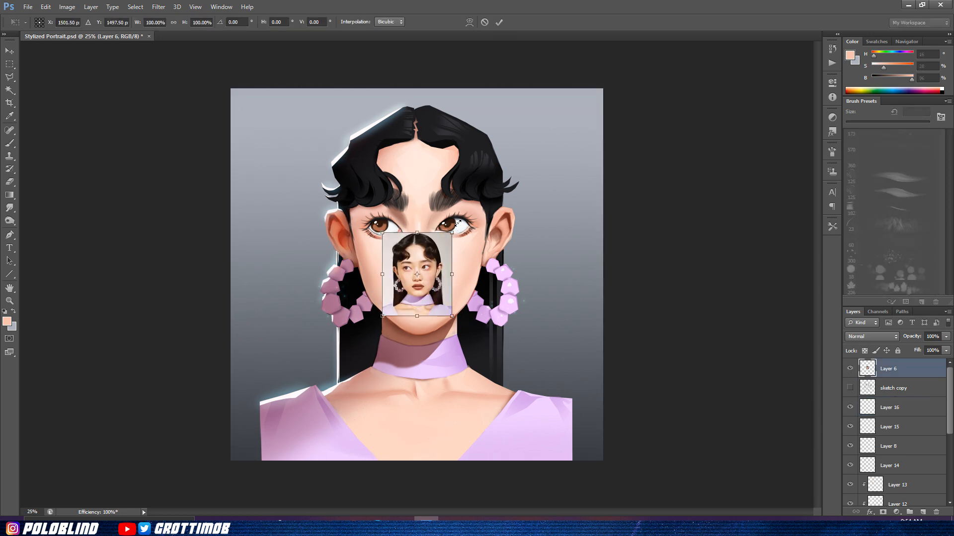
left_click_drag(452, 233, 521, 152)
key("Return")
left_click_drag(469, 257, 576, 194)
Step: Select Layer 16 and prepare a 22 px hard square brush with a muted brown skin tone (H 16, S 36, B 71)
left_click(889, 407)
key("b")
left_click(898, 200)
left_click_drag(856, 124, 855, 124)
left_click(850, 55)
left_click(491, 169)
left_click(681, 126)
Step: Dot small brown freckles and moles over the cheeks and chest with a 38 px round brush
left_click(376, 256)
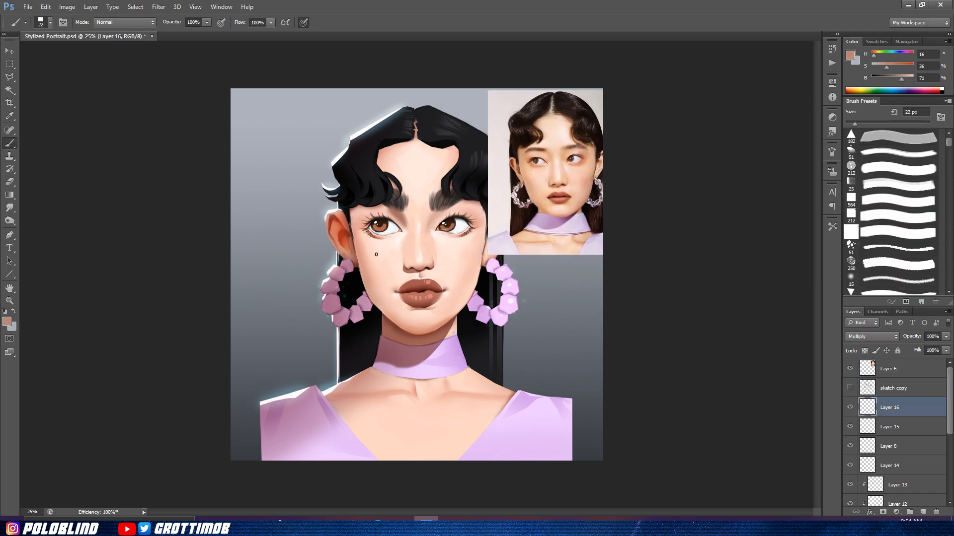
key("ctrl+z")
left_click(883, 171)
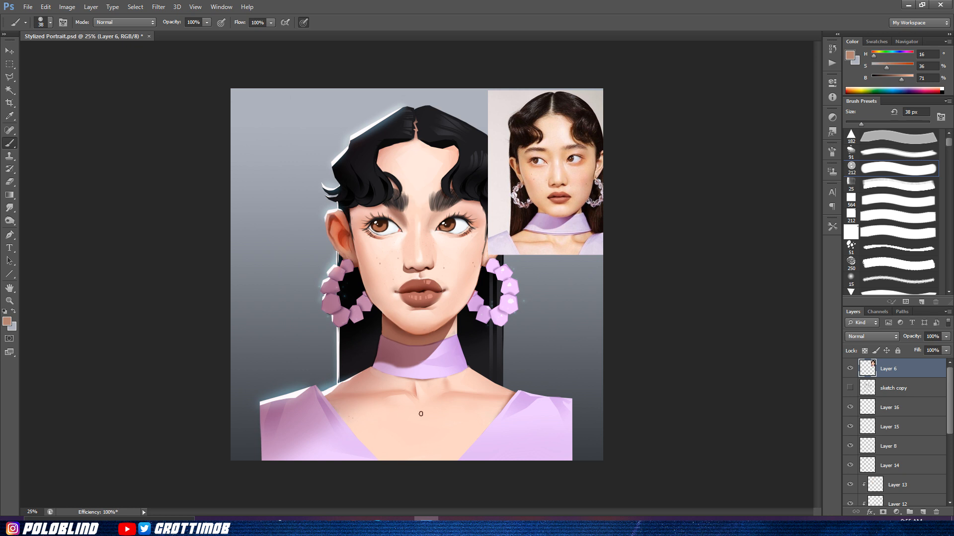
Step: Cut the reference photo out of Layer 6 onto its own layer and hide it, leaving the freckles on Layer 6
left_click(850, 369)
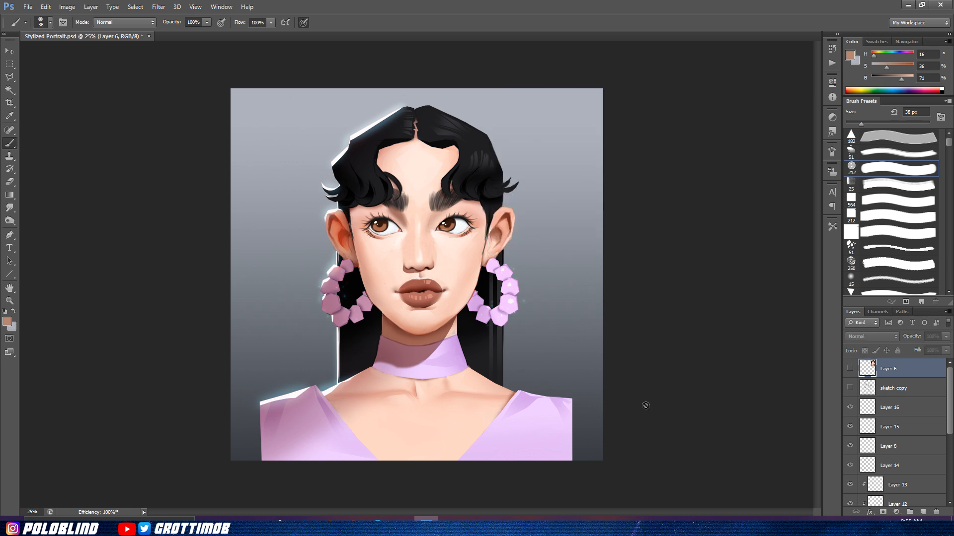
left_click(850, 369)
left_click(9, 65)
left_click_drag(484, 85, 630, 258)
key("ctrl+shift+j")
left_click(850, 368)
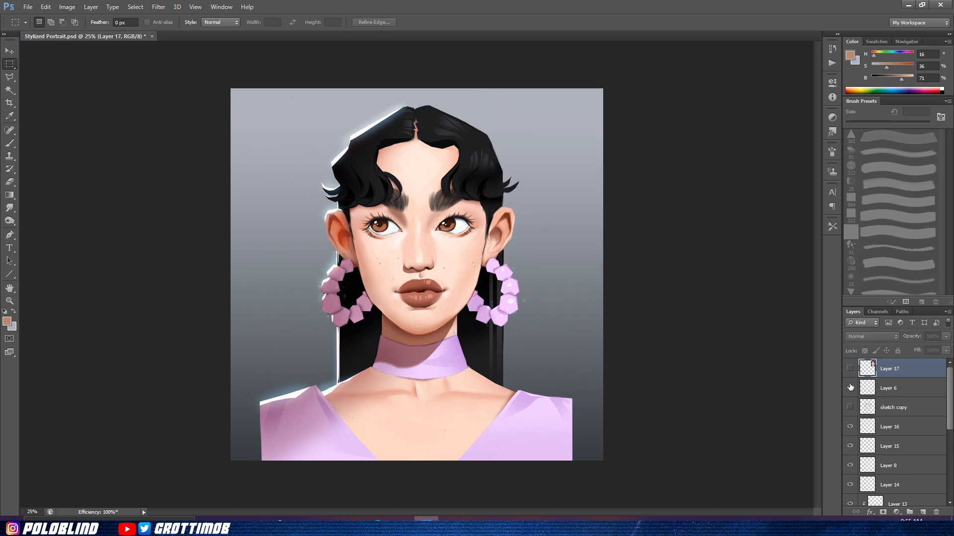
Step: Save the document, group the layers from Layer 6 down to Layer 11, duplicate the group and hide the original
scroll(896, 392, "down", 5)
left_click(875, 456)
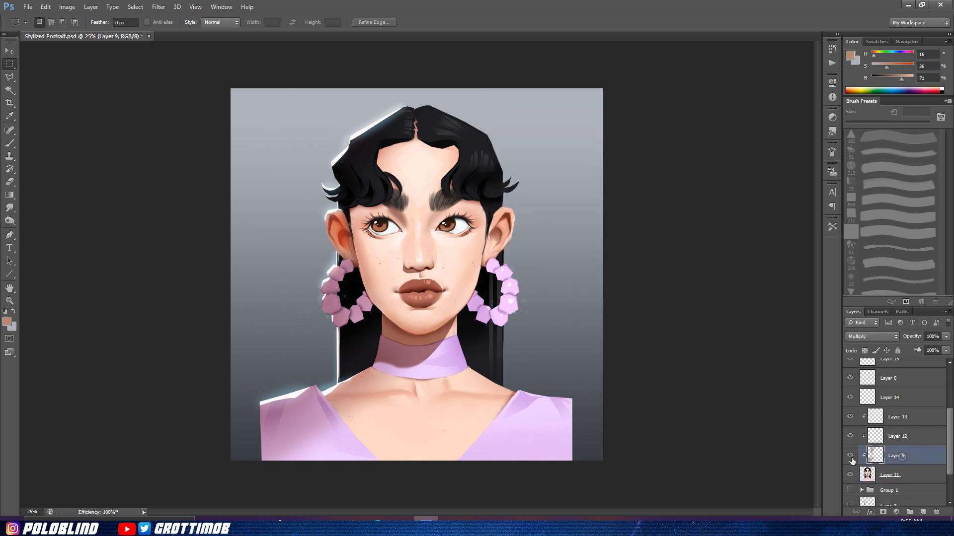
scroll(848, 464, "up", 3)
left_click(894, 368)
key("ctrl+s")
scroll(902, 409, "down", 5)
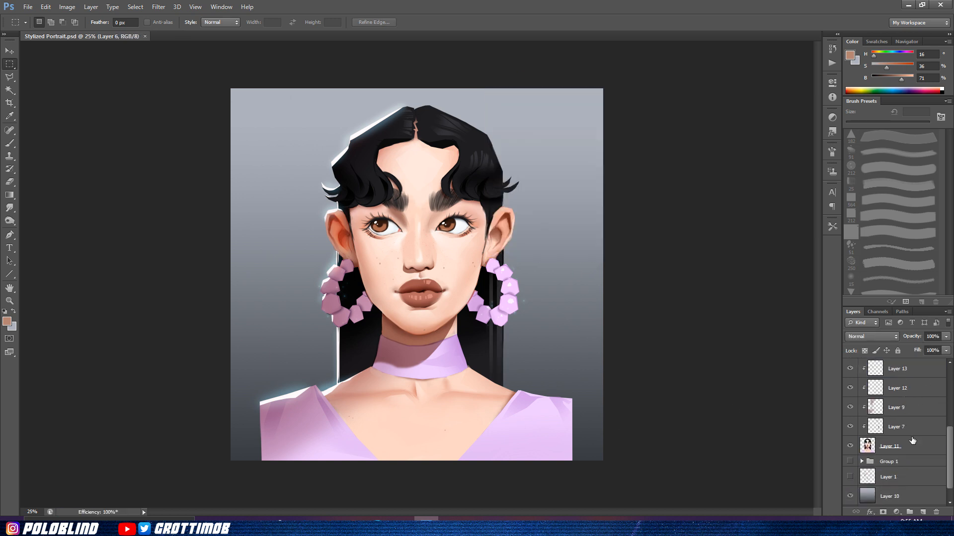
left_click(894, 445, "shift")
key("ctrl+g")
key("ctrl+j")
left_click(850, 415)
Step: Expand the duplicated group and merge its clipped Layers 7 and 9 into Layer 11
left_click(862, 403)
scroll(911, 470, "down", 5)
left_click(906, 458)
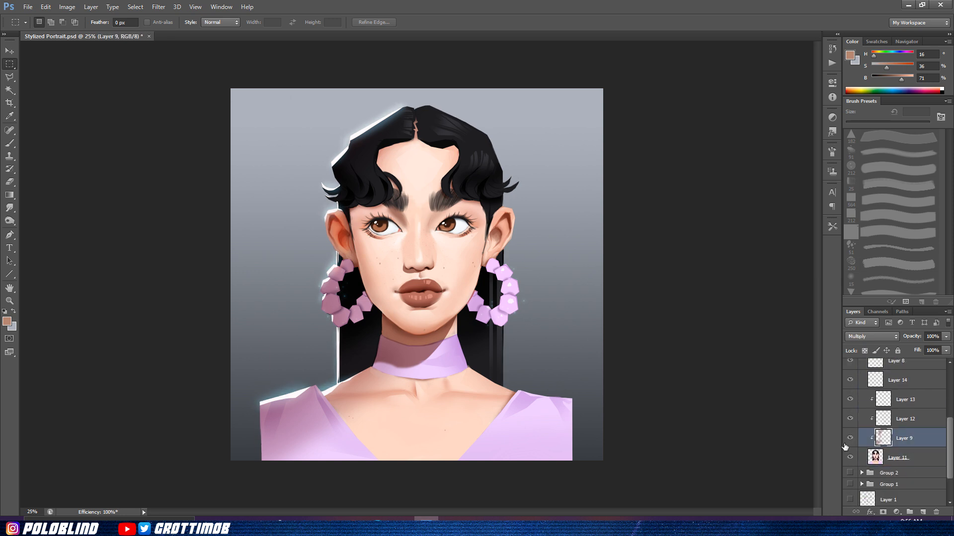
key("ctrl+e")
left_click(905, 420)
left_click(849, 420)
left_click(849, 421)
Step: Move Layer 8 down to sit above Layer 11 in the duplicated group and merge it into Layer 11
left_click(877, 404)
scroll(847, 405, "up", 1)
left_click_drag(925, 421, 901, 460)
scroll(899, 452, "up", 1)
key("ctrl+e")
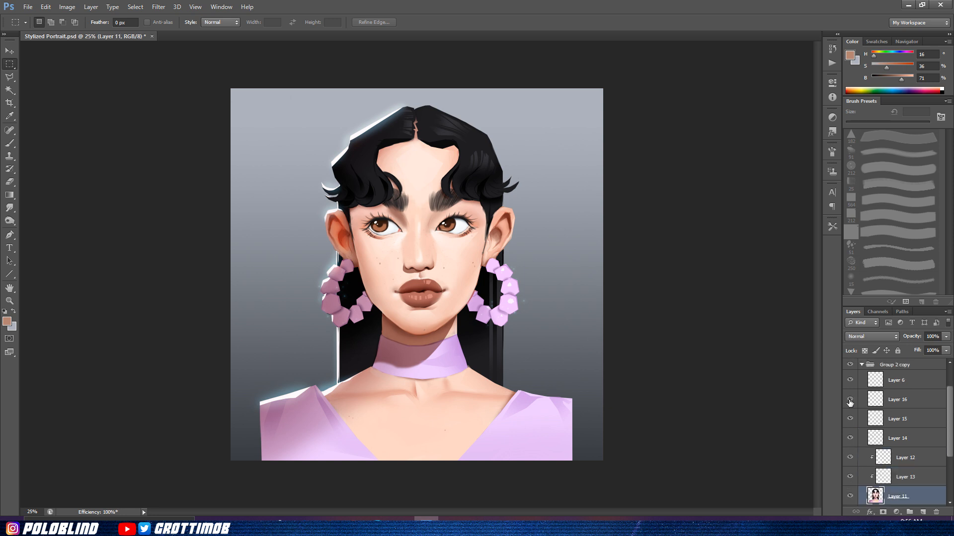
Step: Merge Layers 16 and 6 with the freckles into Layer 11, compare the remaining effect layers and save the document
left_click(876, 400)
key("ctrl+e")
left_click_drag(910, 383, 913, 466)
key("ctrl+e")
left_click(852, 380)
left_click(852, 380)
left_click(850, 399)
left_click(850, 400)
key("ctrl+s")
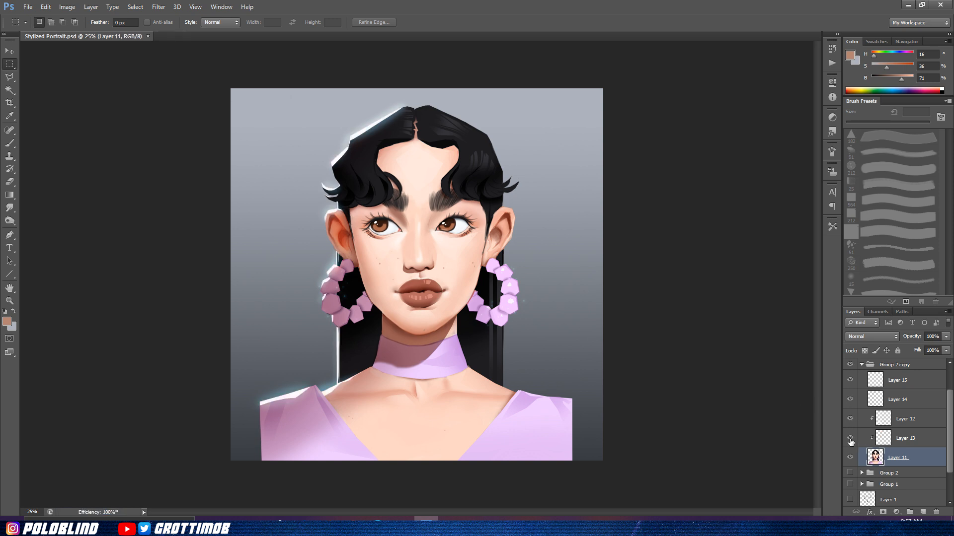
Step: Apply Color Balance to Layer 11 with midtones +7, -6, +10, redder highlights, and shadows shifted towards blue and magenta
key("ctrl+b")
left_click_drag(786, 126, 783, 125)
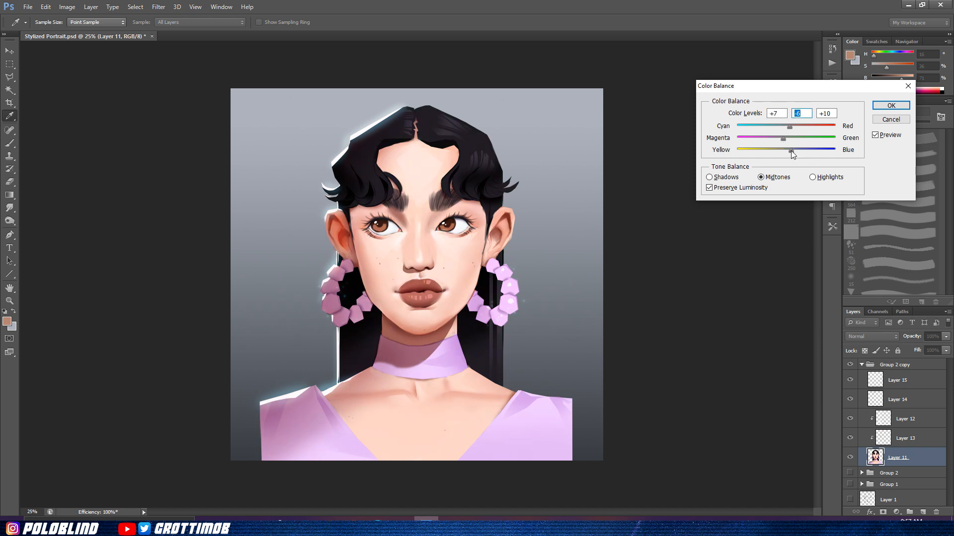
key("alt+h")
left_click_drag(785, 126, 798, 127)
key("alt+s")
left_click_drag(791, 127, 789, 151)
left_click_drag(786, 140, 783, 140)
key("Return")
key("m")
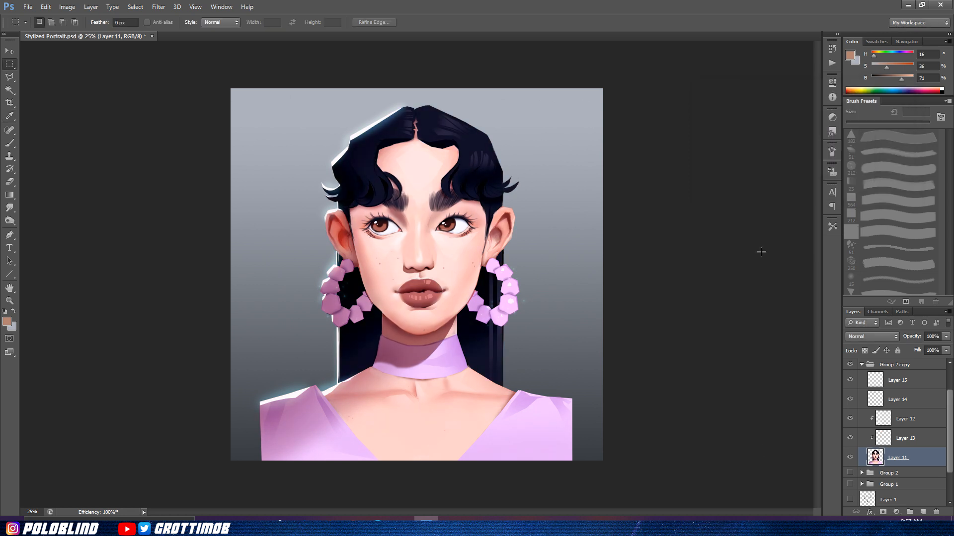
Step: Add a new layer above Layer 15 inside the duplicated group
scroll(868, 376, "up", 2)
left_click(860, 406)
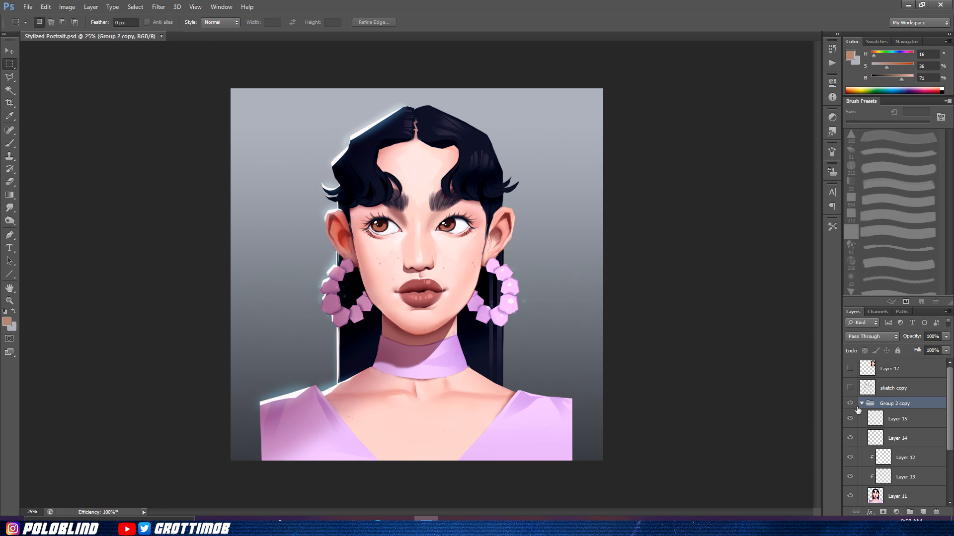
left_click(900, 495)
key("b")
left_click(904, 424)
left_click(922, 512)
Step: Choose the soft round brush, set its size to 90 px, and set Layer 18's blend mode to Overlay
left_click_drag(949, 139, 948, 147)
left_click(896, 254)
left_click(870, 122)
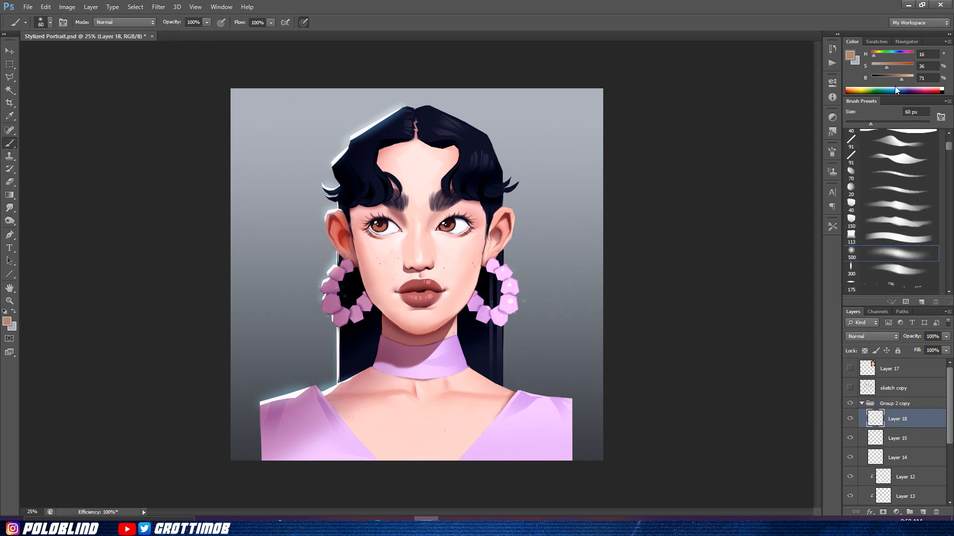
key("bracketright")
key("bracketright")
key("bracketright")
left_click(871, 336)
left_click(858, 201)
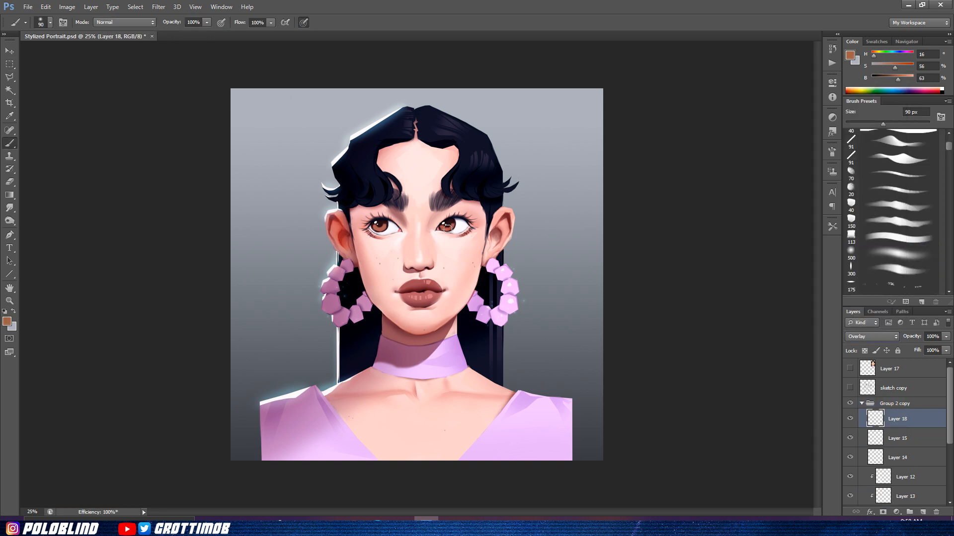
Step: Brighten both irises on Layer 18 with a warm orange tone and save the document
left_click(6, 321)
left_click(515, 141)
left_click(677, 126)
key("ctrl+s")
Step: Add a new clipped layer directly above Layer 11, below Layer 13, and set its blend mode to Multiply
left_click(906, 458)
left_click(905, 477)
left_click(905, 491)
left_click(913, 478)
left_click(923, 512)
left_click(880, 337)
left_click(856, 118)
Step: Shade the eyes on Layer 19 with the 90 px soft brush in grey (H 215, S 3, B 56) and save
left_click(8, 321)
left_click(447, 187)
left_click(583, 184)
left_click(680, 126)
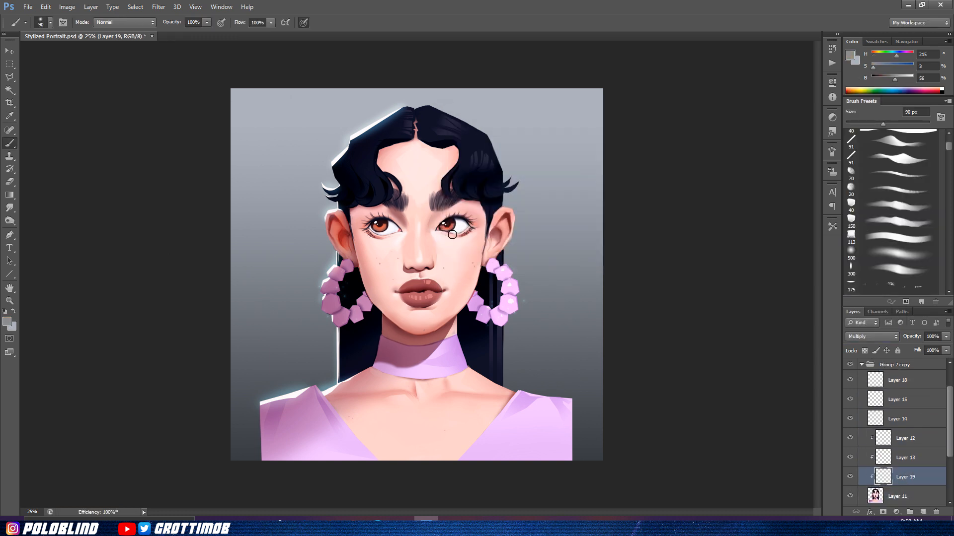
key("ctrl+s")
Step: Paint a soft peach glow (H 16, S 40, B 95) over the lips on Layer 18 with a 250 px brush
left_click(8, 322)
left_click(583, 253)
left_click(495, 137)
left_click(680, 126)
left_click(906, 381)
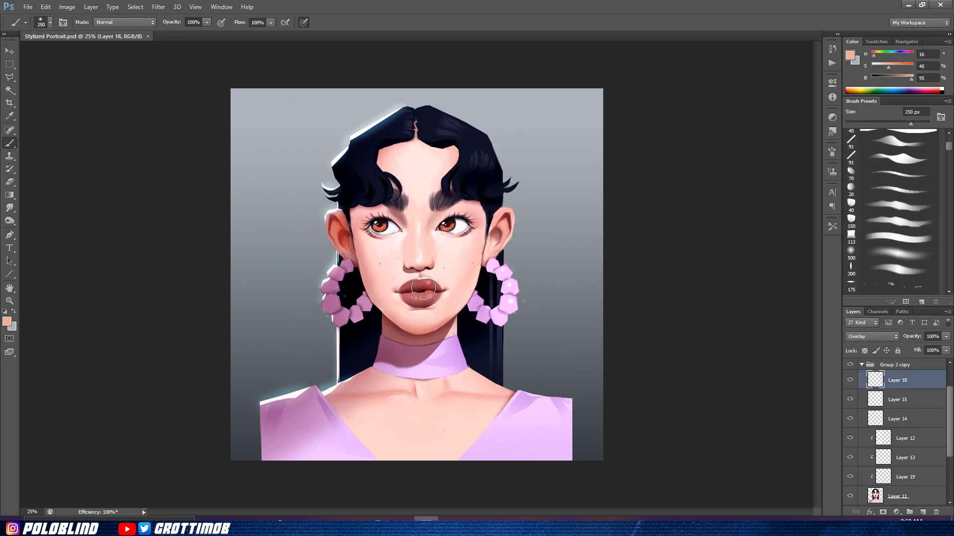
Step: Paint a soft pink blush (H 6, S 18, B 100) on both sides of the face on Layer 19 with a 600 px brush
key("ctrl+plus")
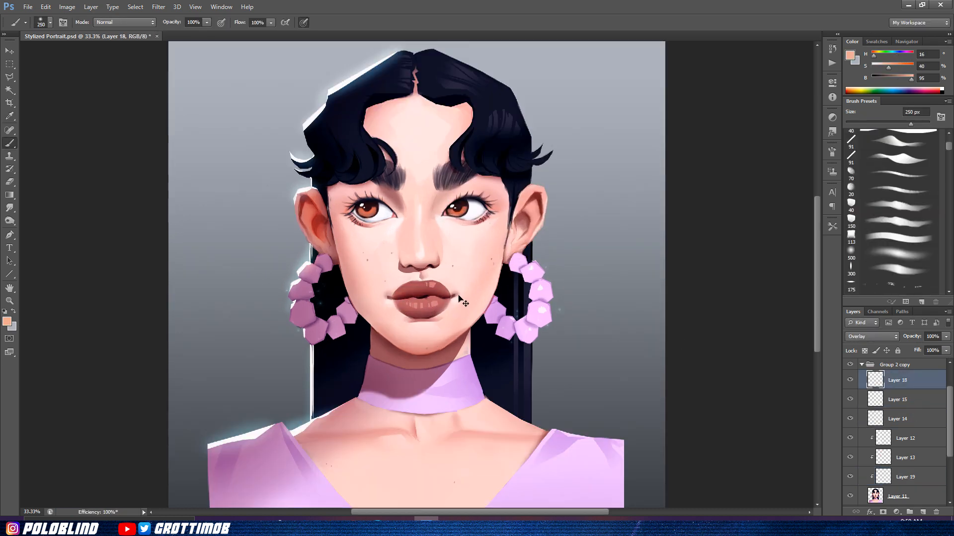
key("ctrl+plus")
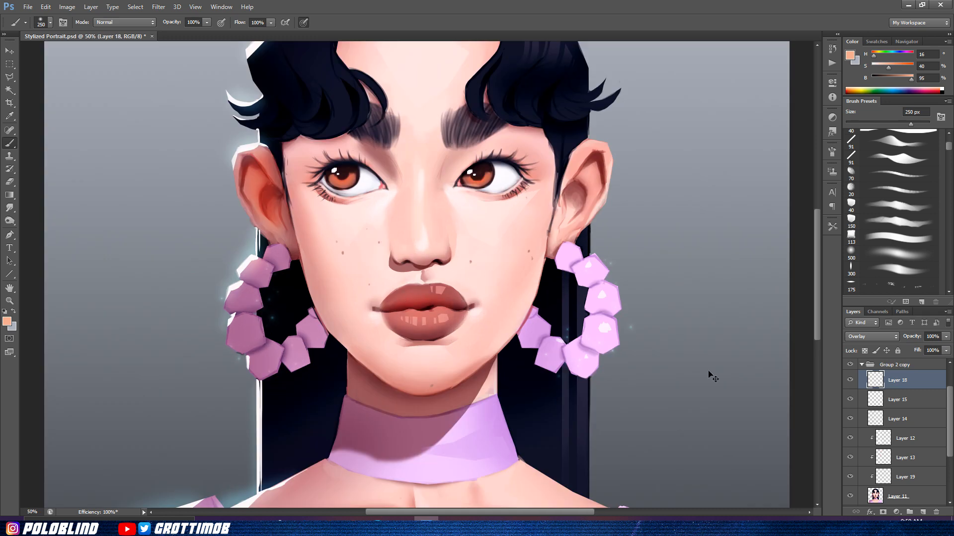
left_click(913, 480)
left_click(7, 321)
left_click(583, 257)
left_click(467, 133)
left_click(681, 126)
key("bracketright")
key("bracketright")
key("bracketright")
key("bracketright")
left_click(495, 252)
left_click(320, 243)
key("ctrl+minus")
key("ctrl+minus")
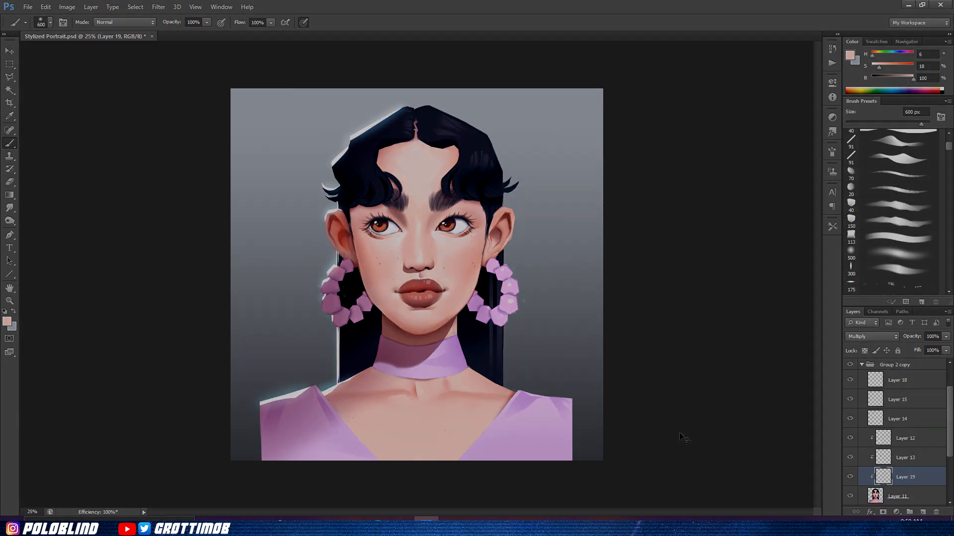